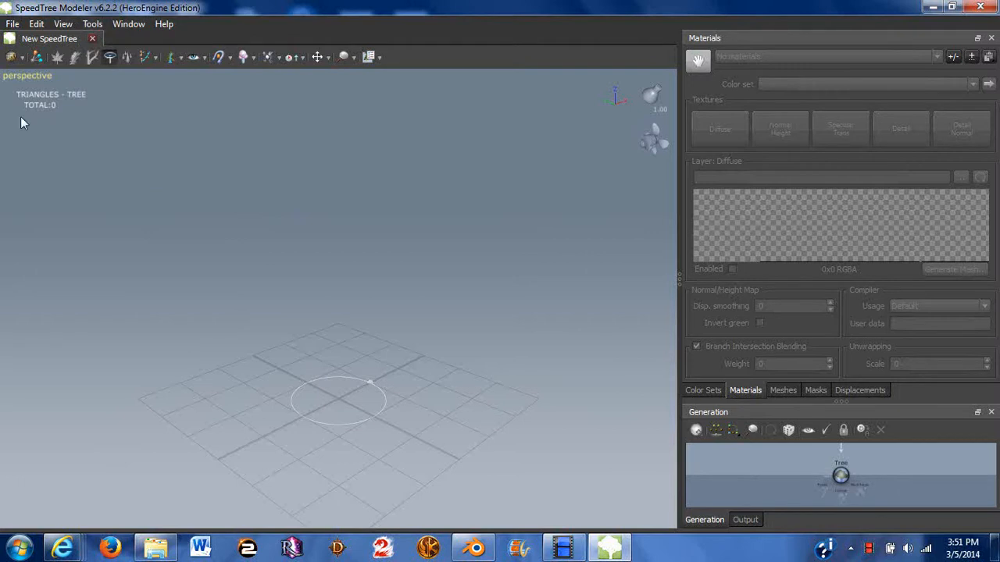
left_click_drag(1, 161, 67, 174)
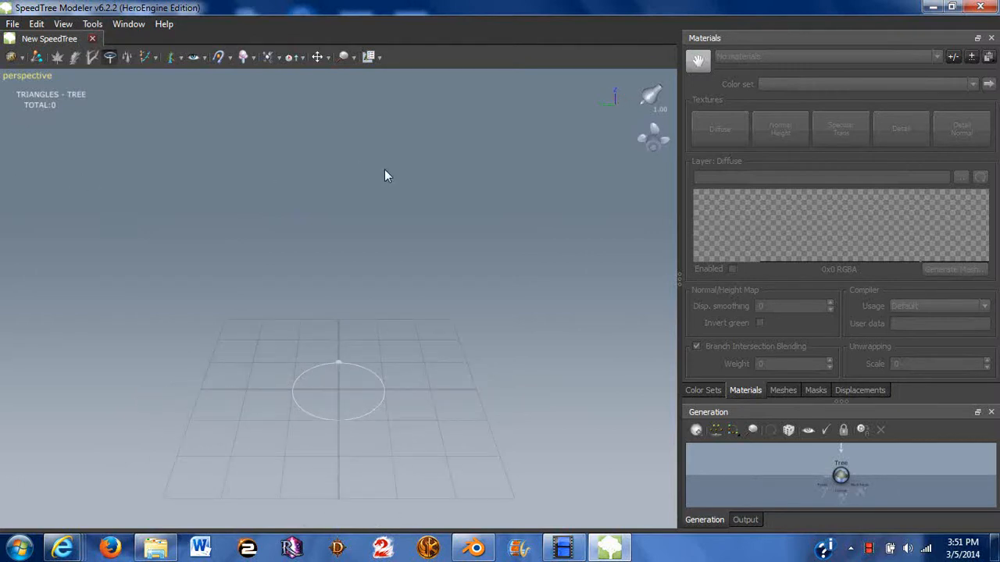
left_click_drag(310, 264, 240, 202)
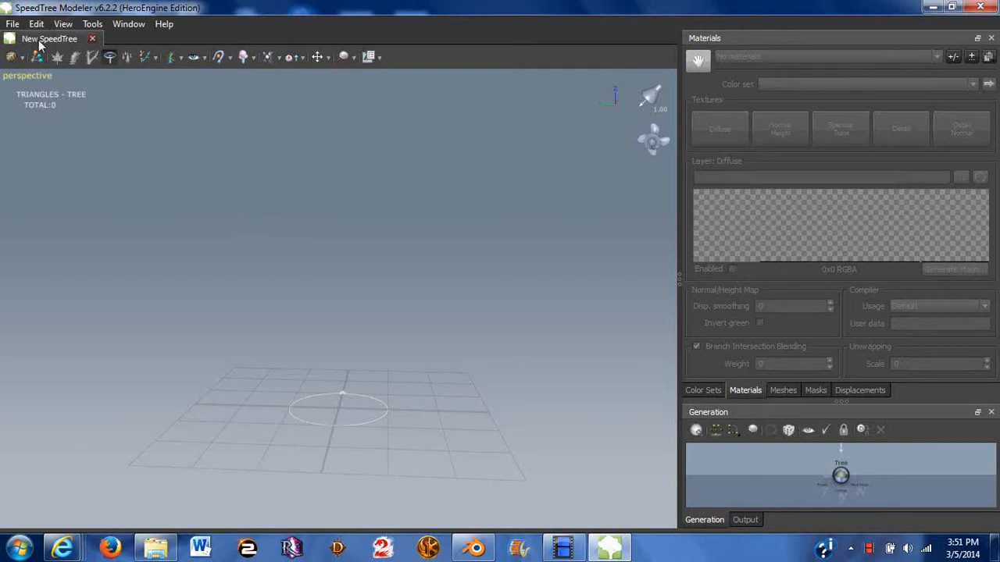
left_click(63, 24)
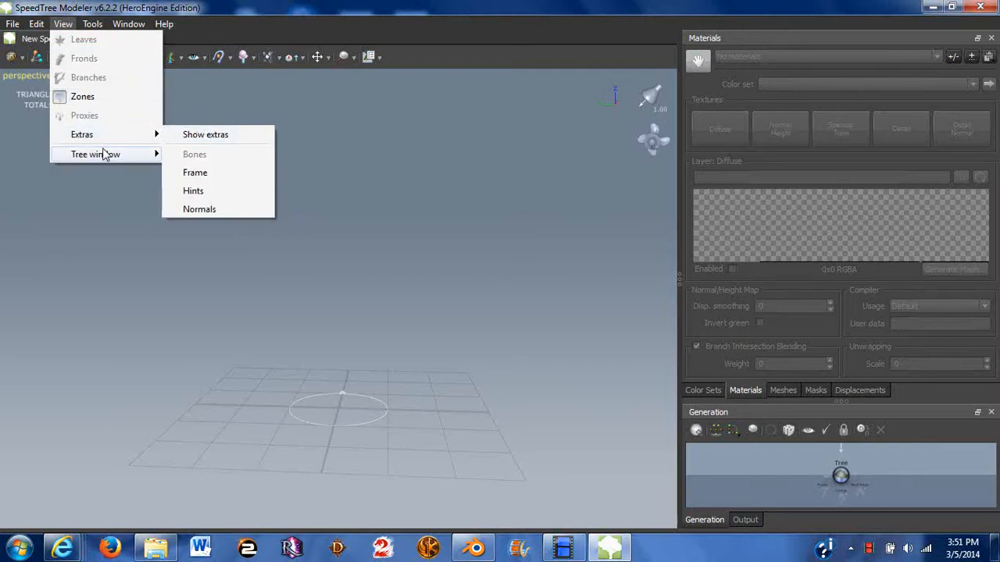
mouse_move(115, 158)
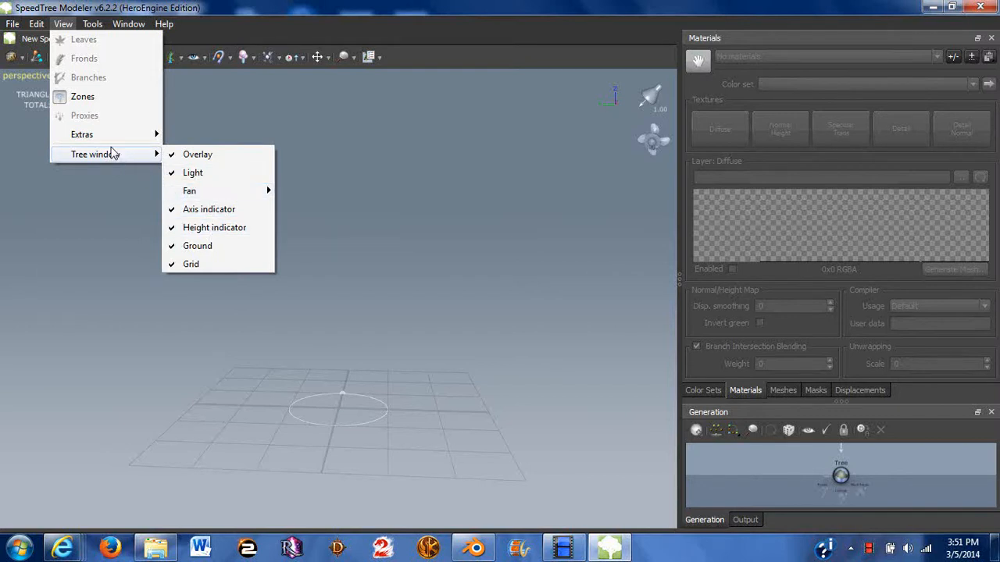
Step: Apply an arbitrary scene scale value of 1.00000
mouse_move(90, 25)
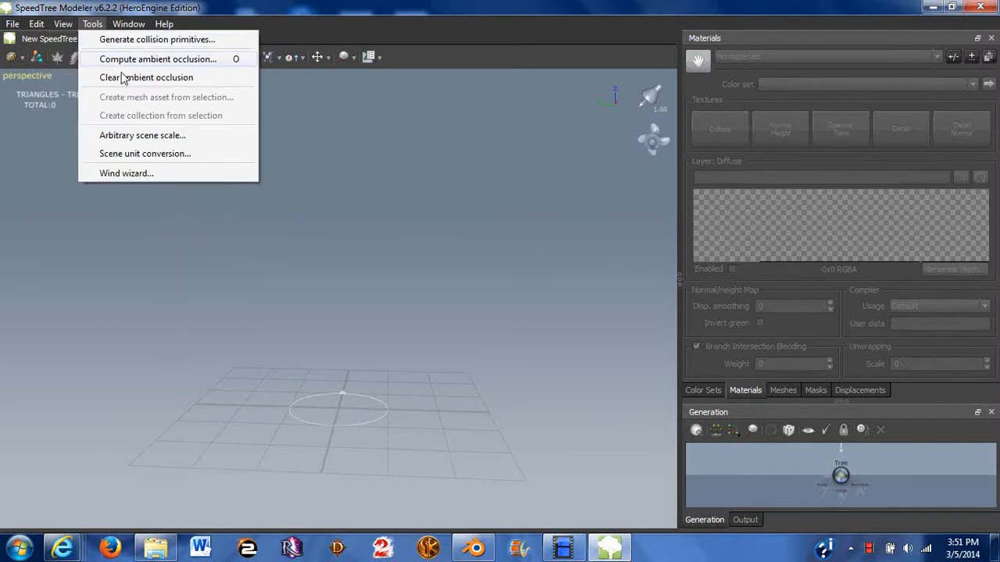
left_click(142, 136)
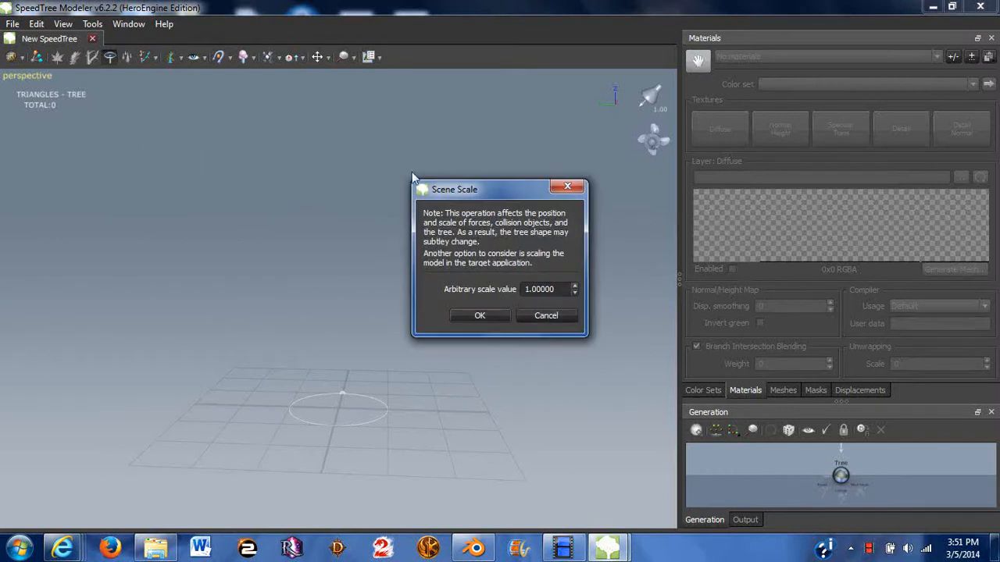
left_click(466, 316)
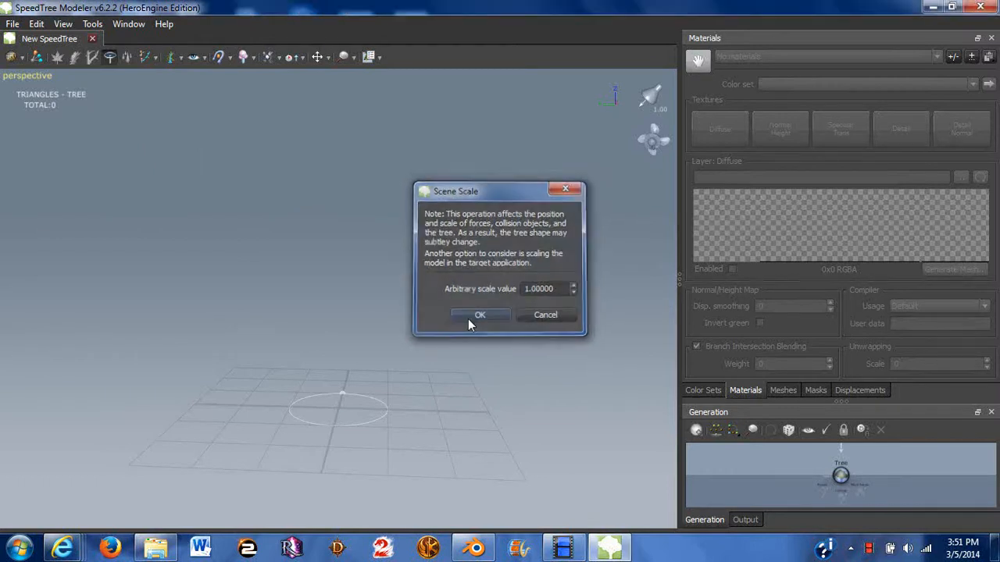
Step: Show the Curve editor in the workspace
left_click(100, 24)
mouse_move(128, 24)
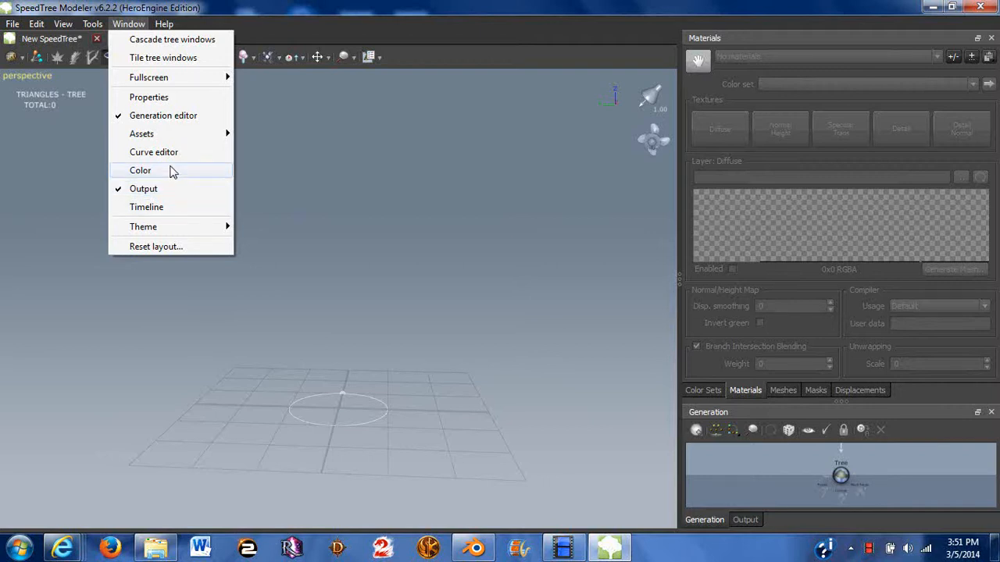
left_click(167, 153)
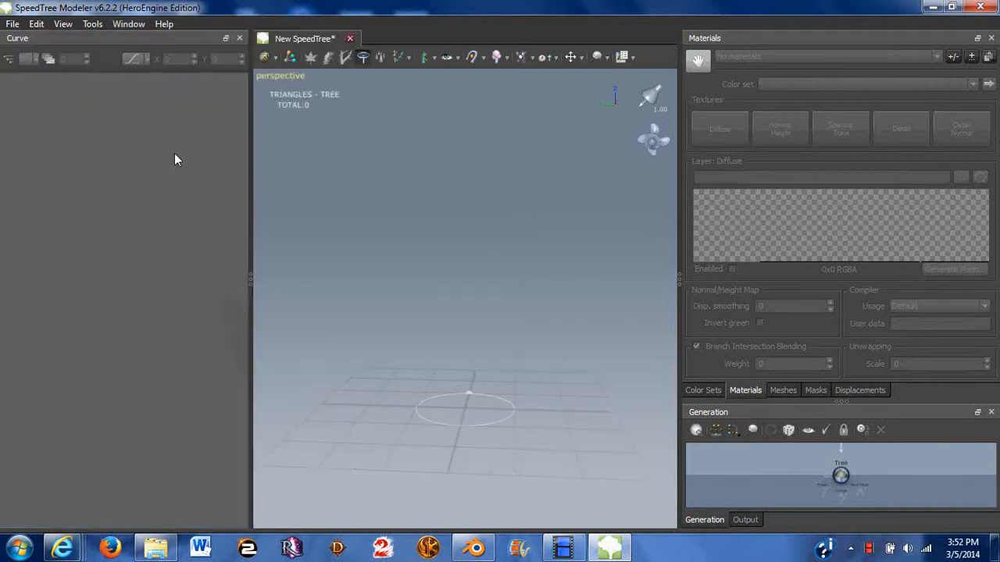
Step: Show the Color editor and close it again
left_click(129, 24)
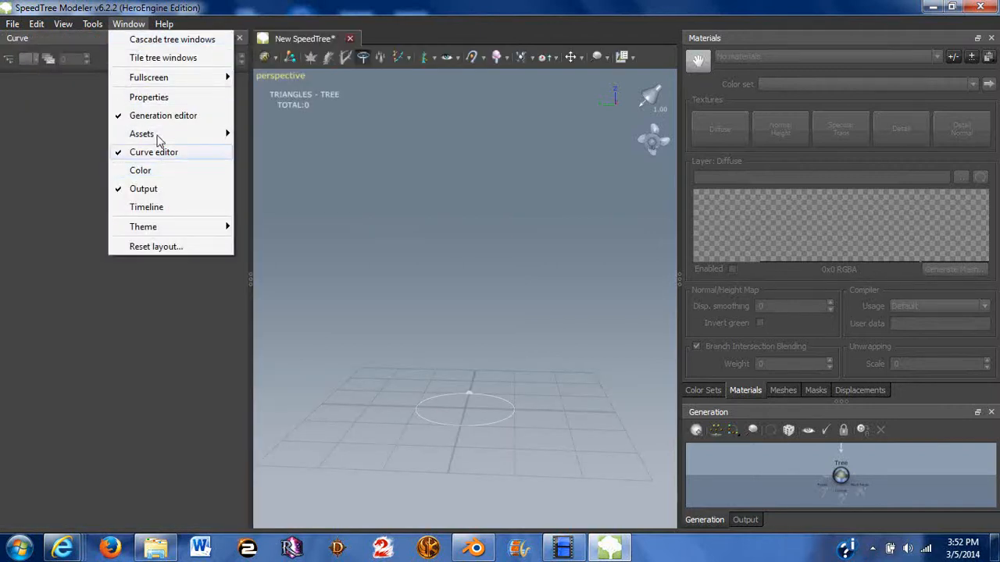
mouse_move(160, 134)
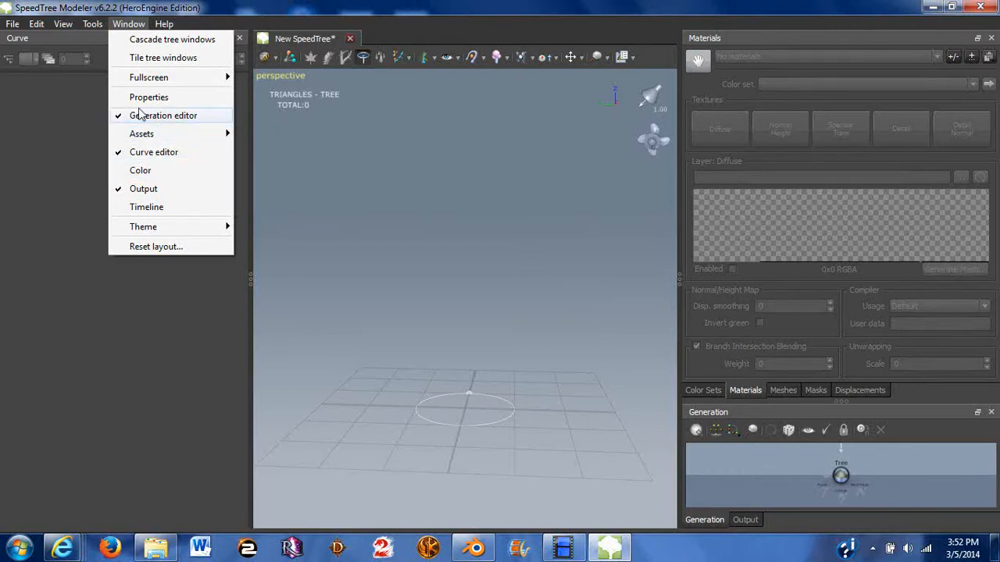
left_click(145, 170)
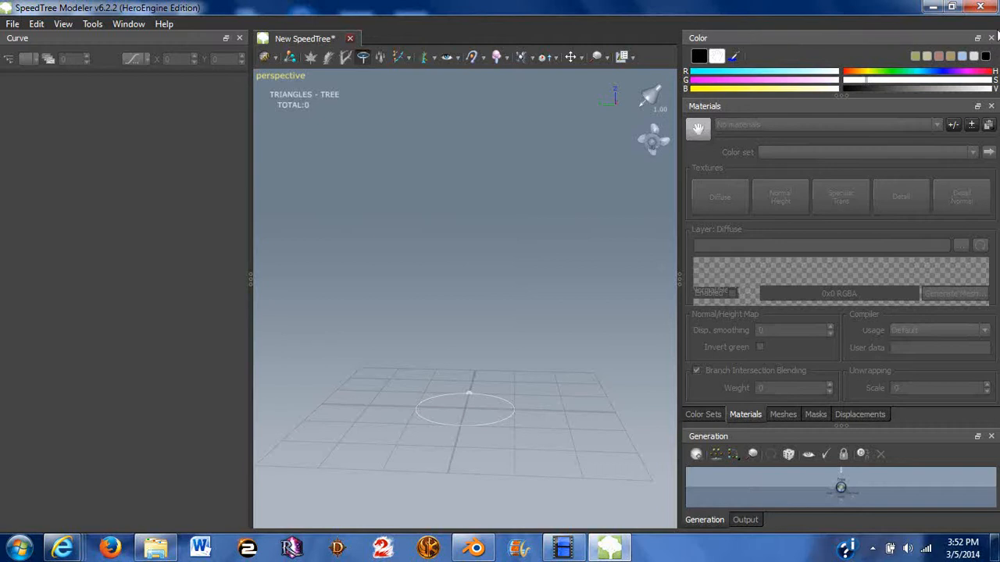
left_click(991, 38)
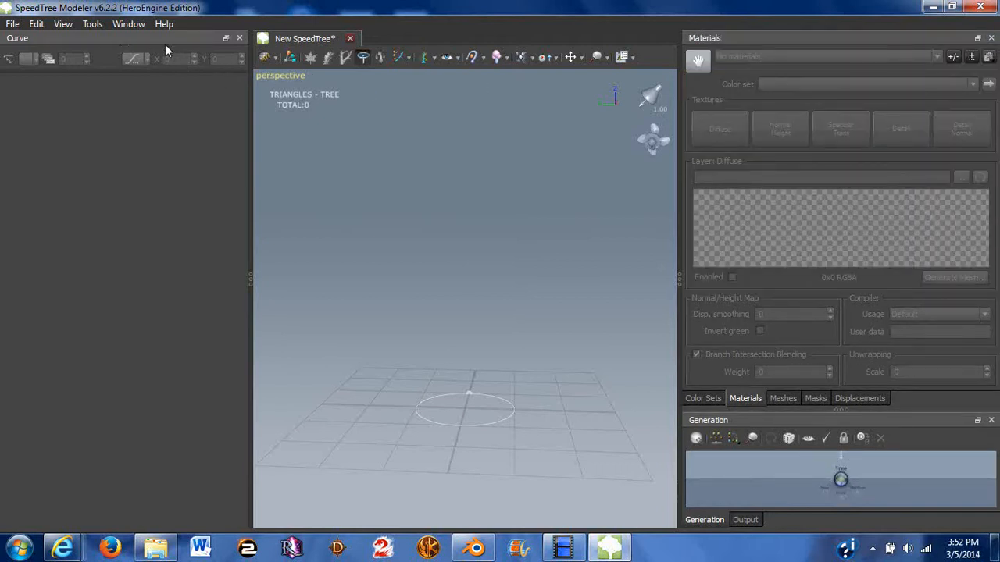
Step: Add the Timeline to the workspace
left_click_drag(157, 43, 2, 51)
left_click(128, 24)
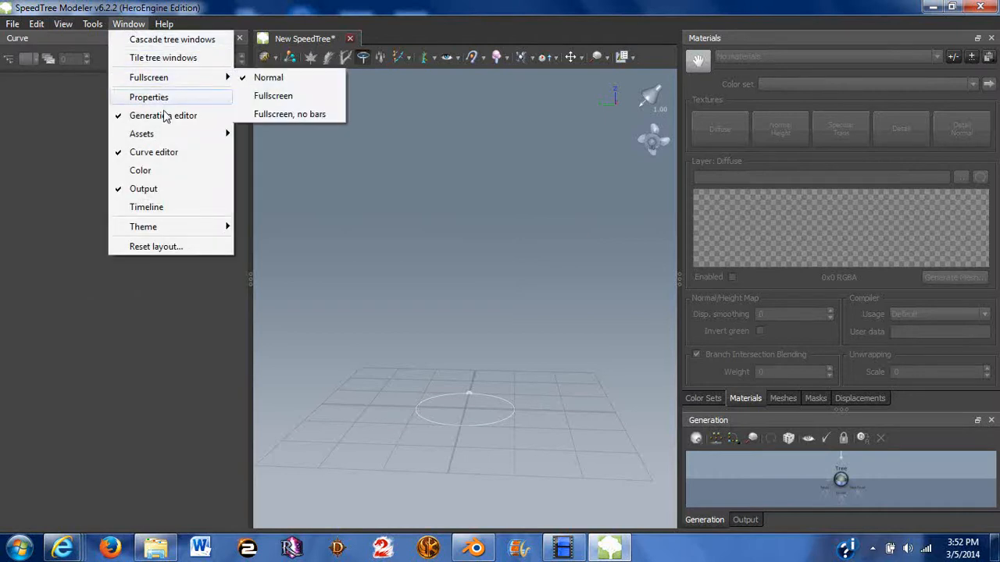
left_click(149, 208)
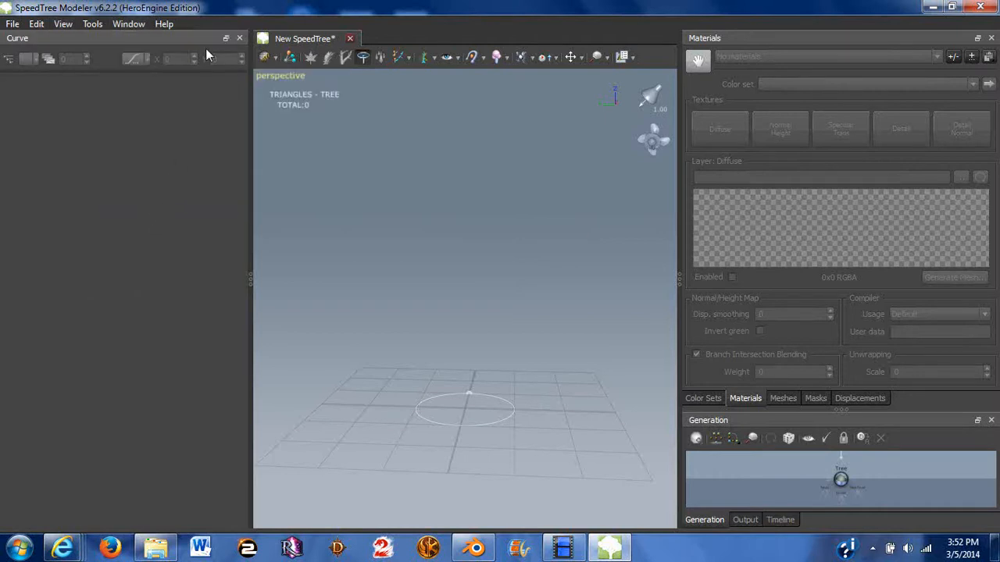
Step: Switch the interface theme to Light and back to Dark
left_click(129, 23)
mouse_move(165, 226)
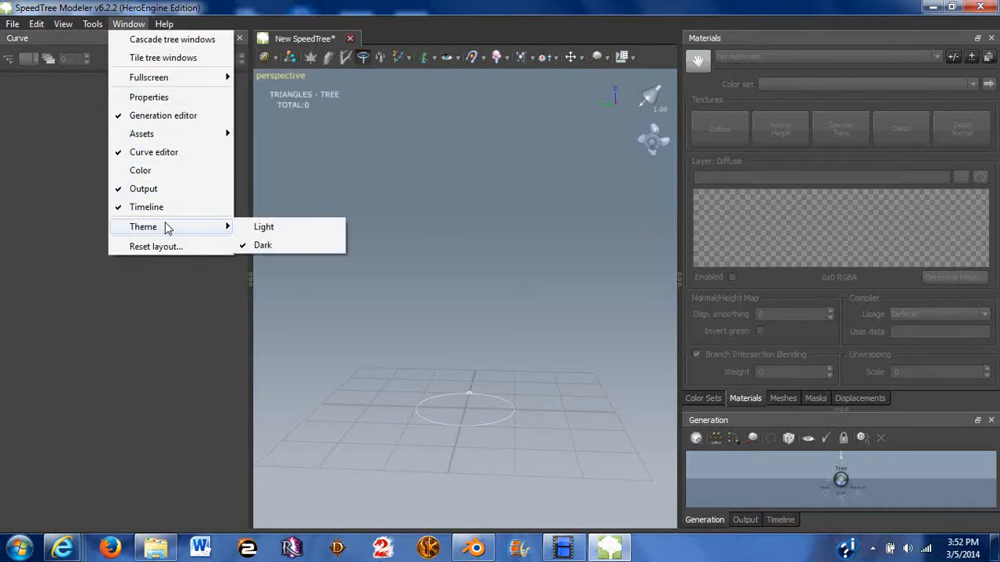
left_click(257, 229)
left_click(135, 25)
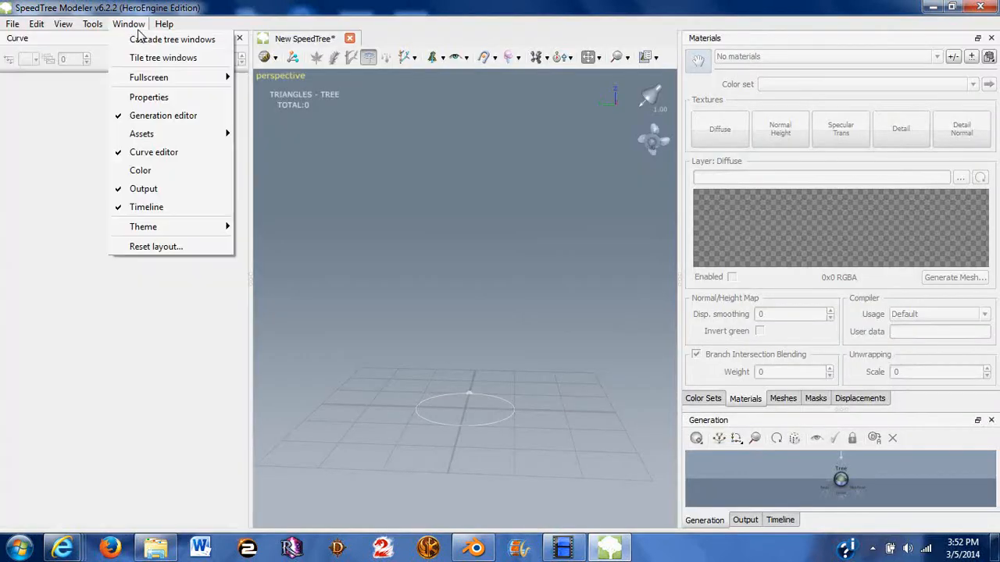
mouse_move(220, 231)
left_click(260, 246)
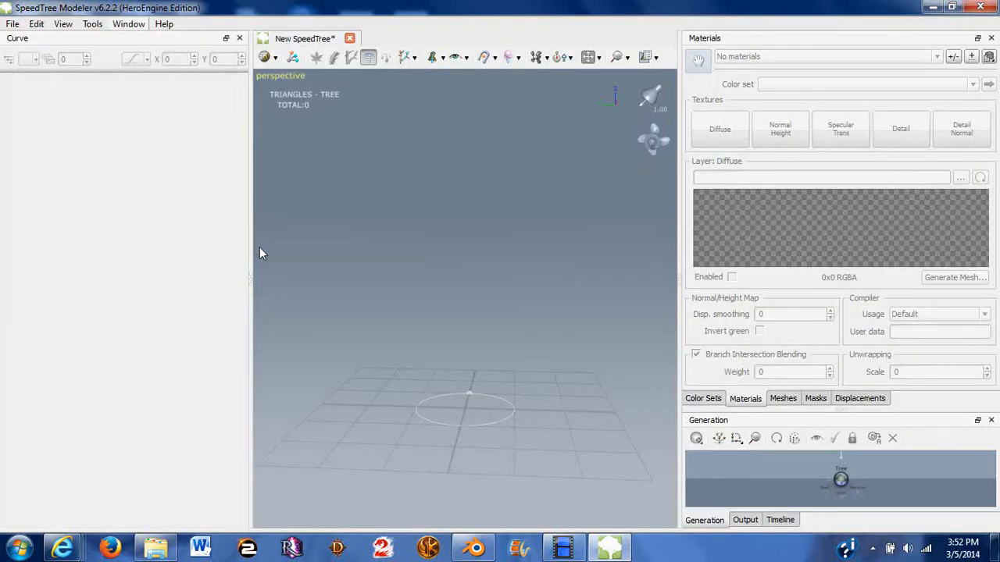
Step: Reset the window layout and acknowledge the restart notice
left_click(129, 23)
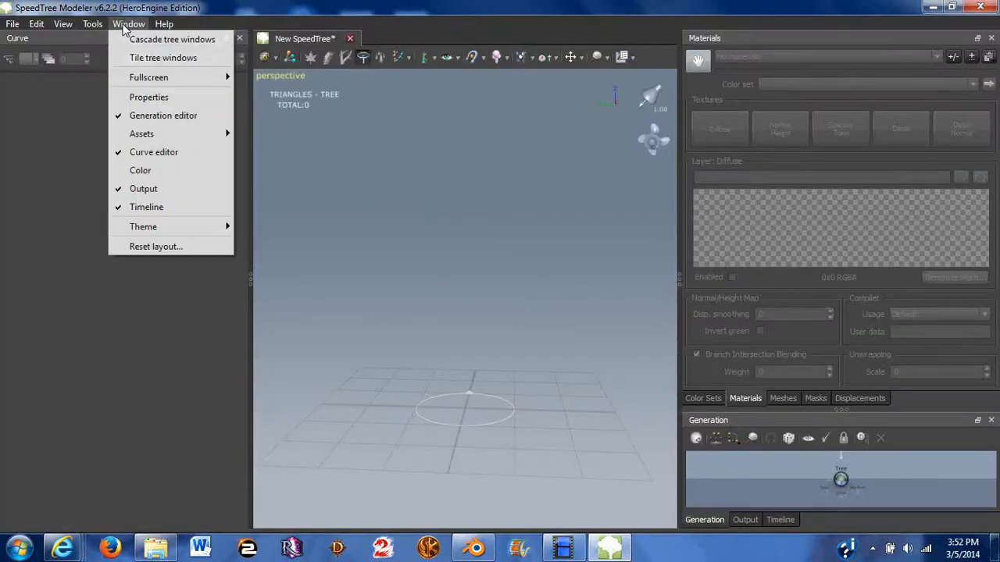
left_click(175, 247)
left_click(572, 292)
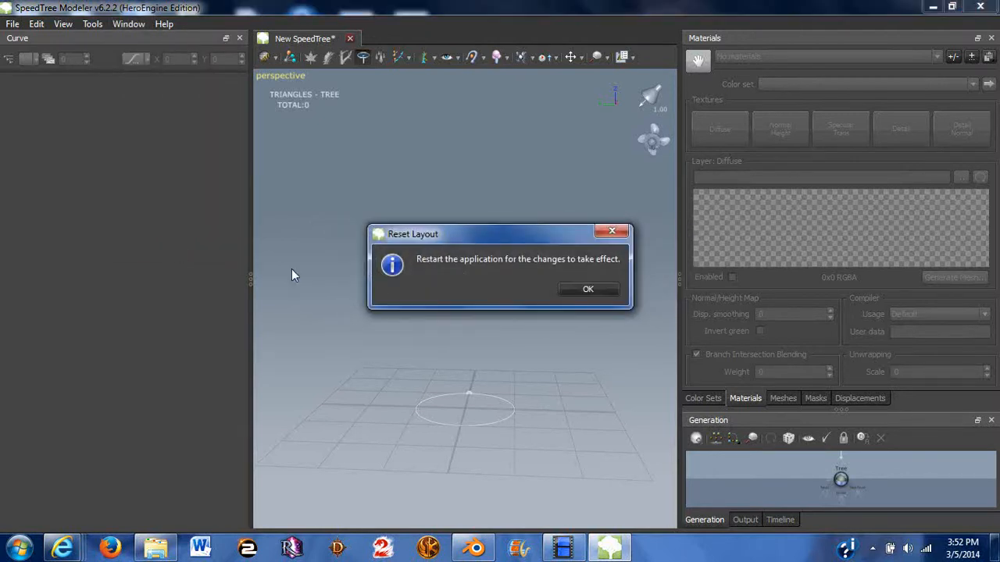
left_click(595, 289)
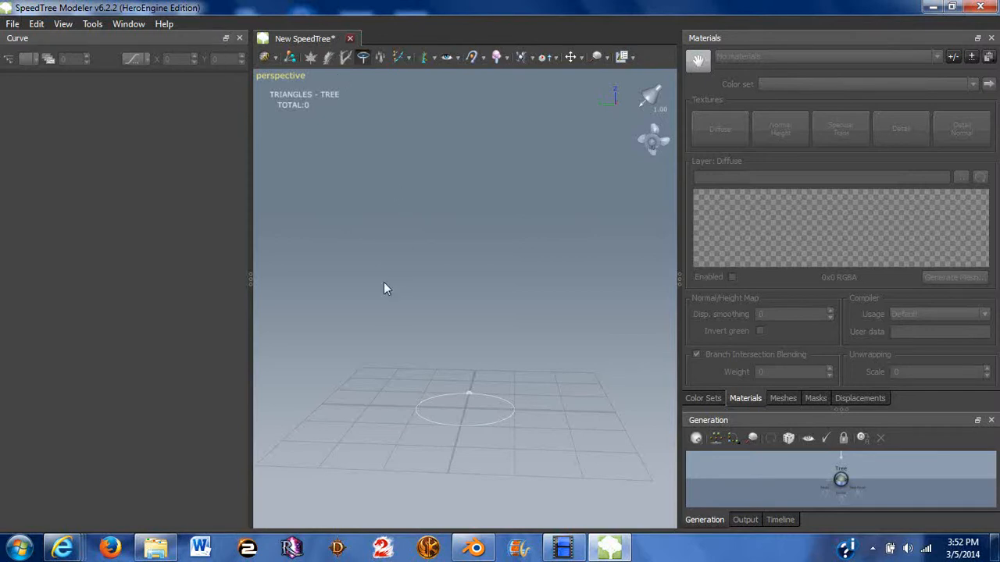
Step: Add the Standard trunk template to the Tree node in the generation graph
left_click(840, 480)
right_click(842, 480)
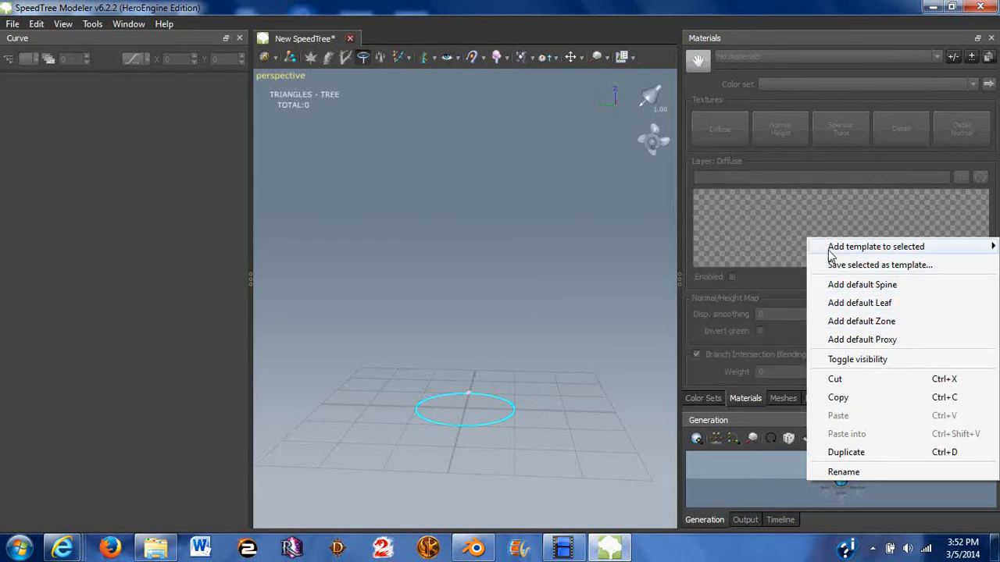
mouse_move(832, 247)
mouse_move(756, 288)
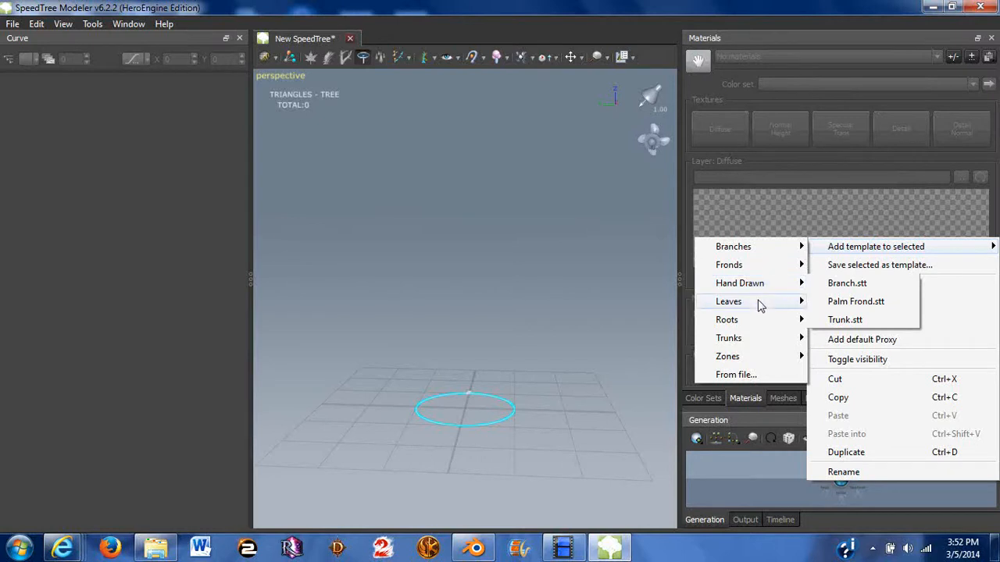
mouse_move(768, 307)
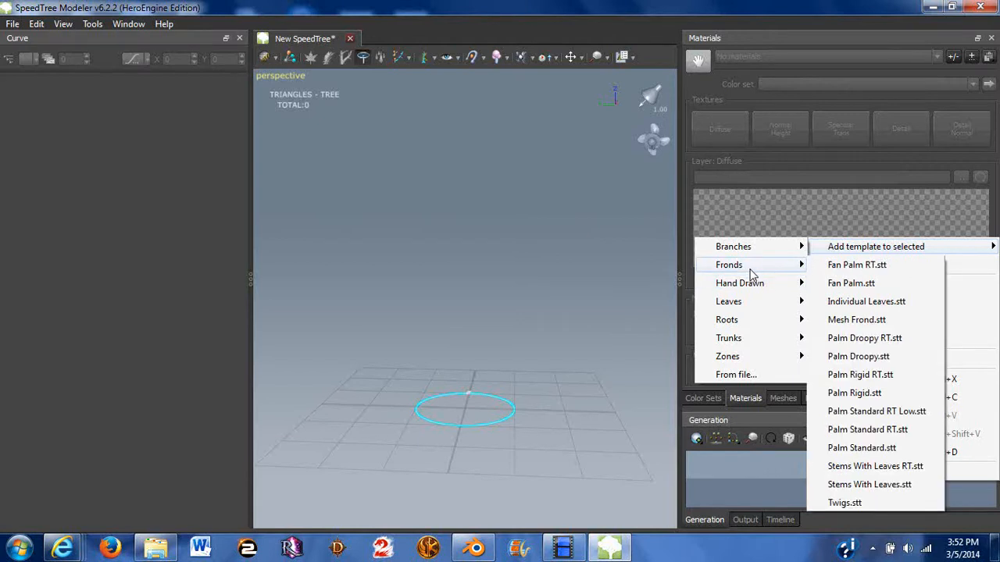
mouse_move(773, 340)
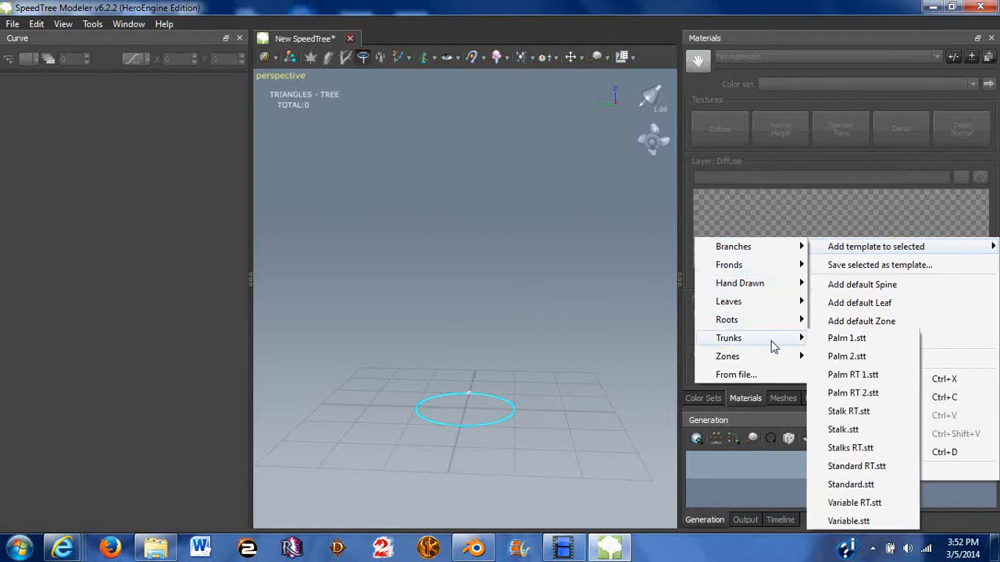
left_click(851, 484)
Step: Try the Aerial RT root template on the Trunk node and undo the addition
left_click_drag(589, 347, 426, 330)
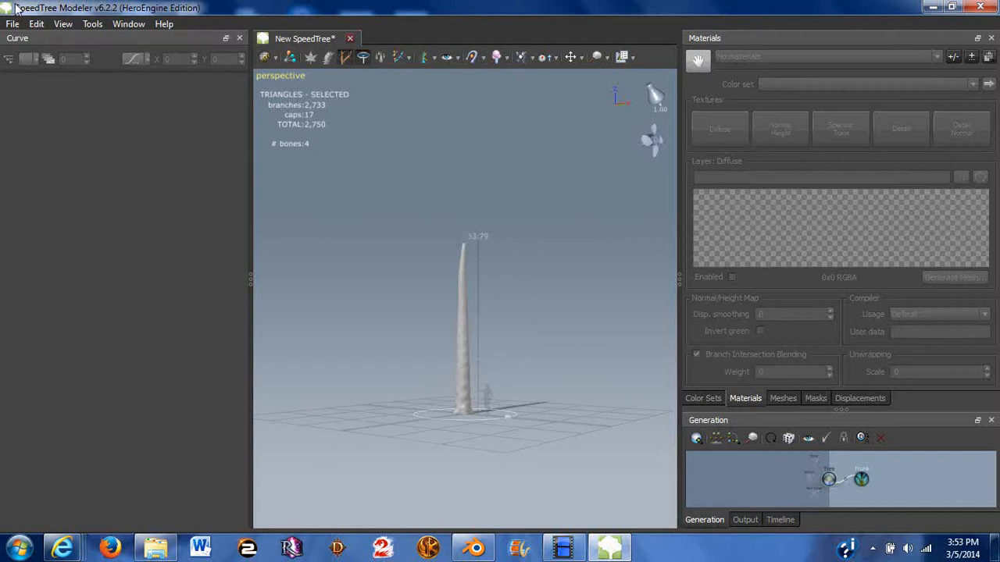
scroll(507, 386, "up", 5)
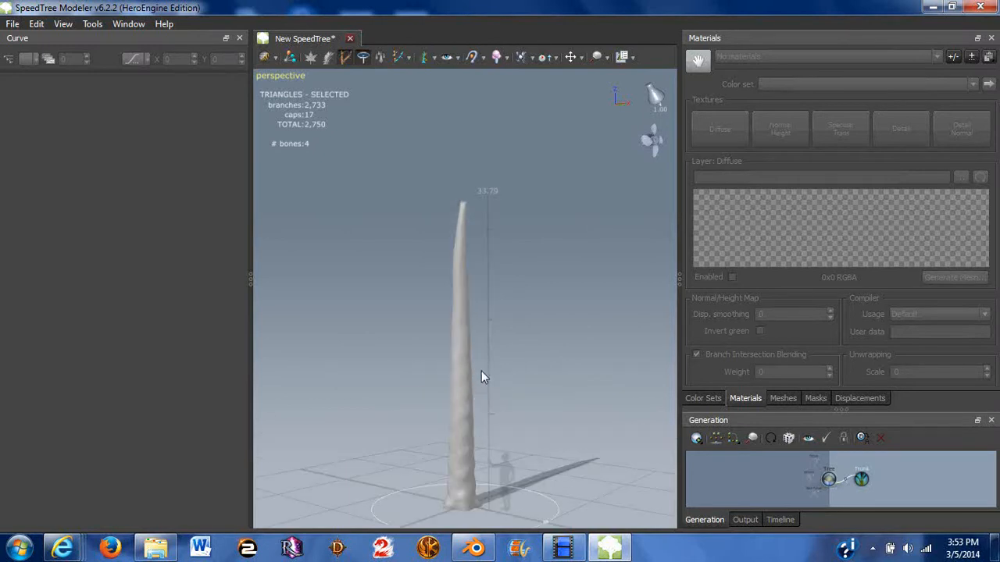
right_click(862, 492)
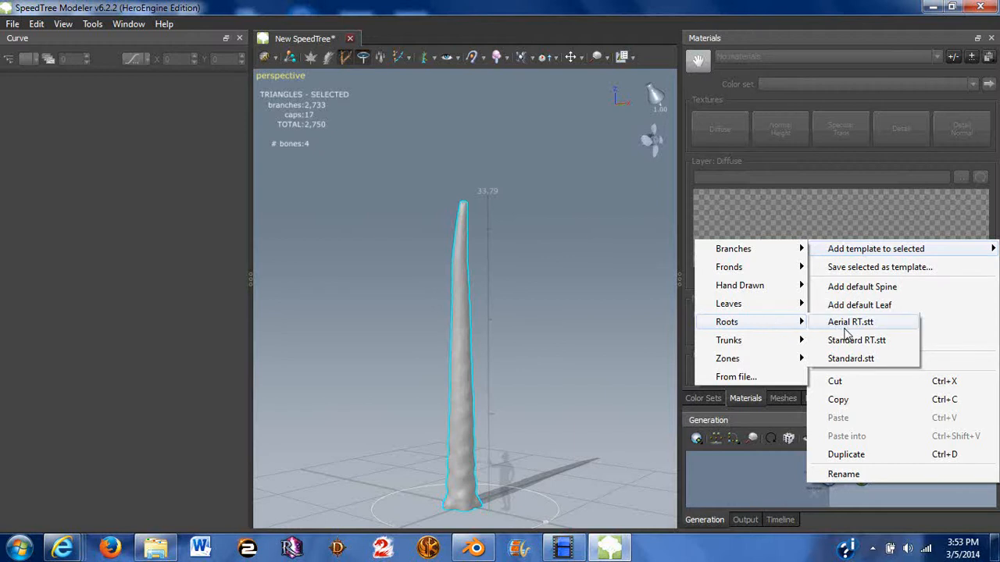
left_click(850, 321)
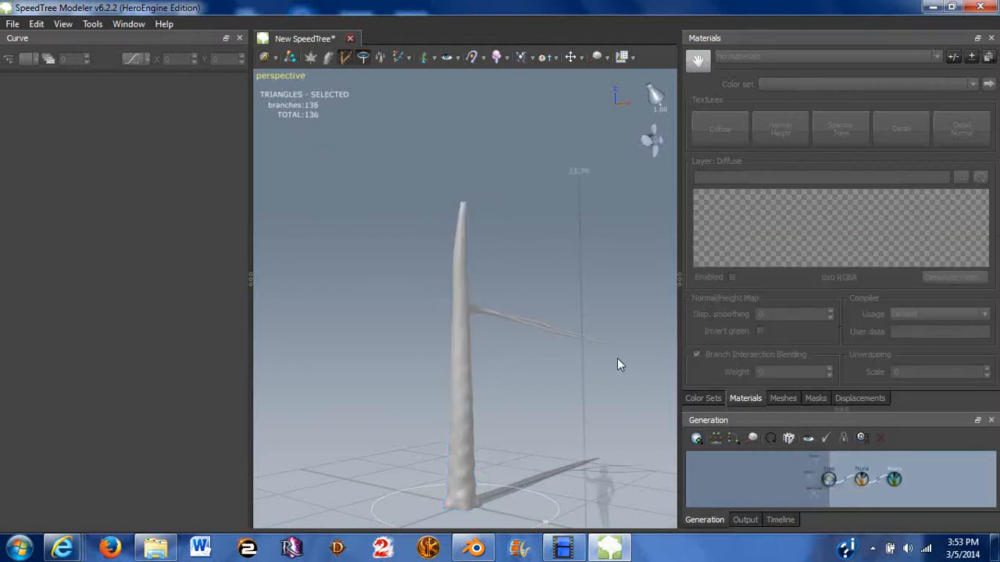
right_click(485, 415)
left_click_drag(485, 415, 365, 394)
key("ctrl+z")
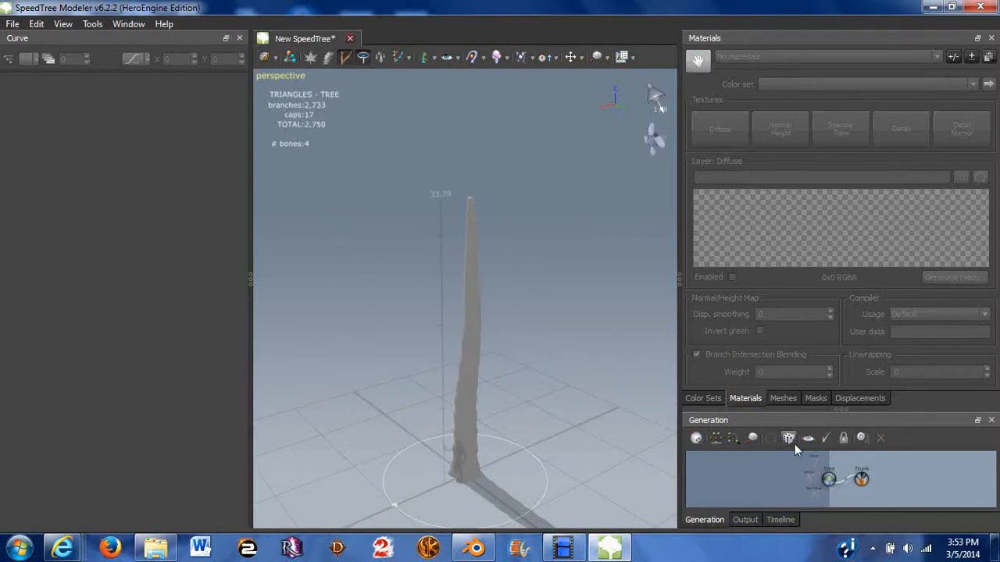
Step: Add the Standard RT root template to the Trunk node
right_click(866, 483)
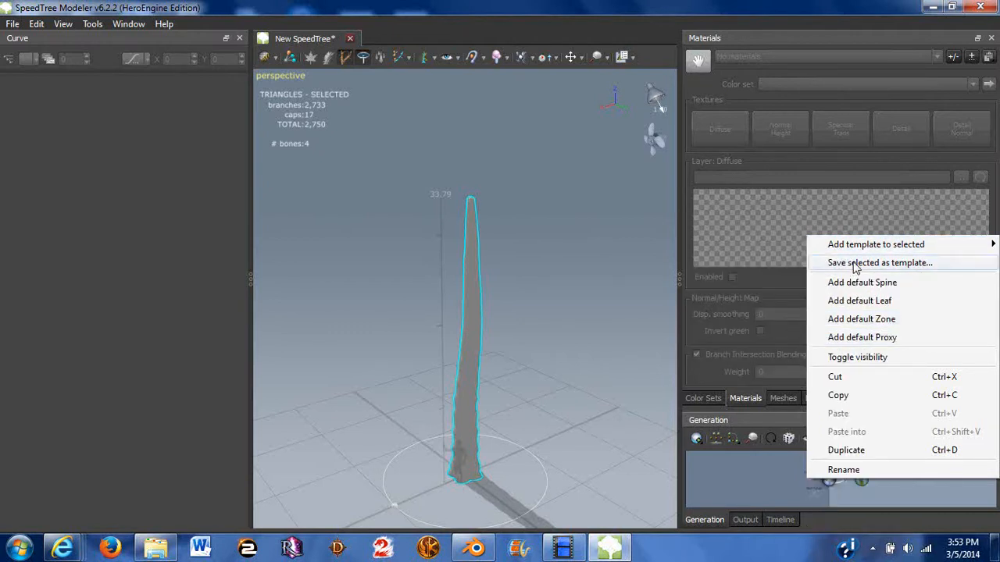
mouse_move(832, 249)
mouse_move(779, 263)
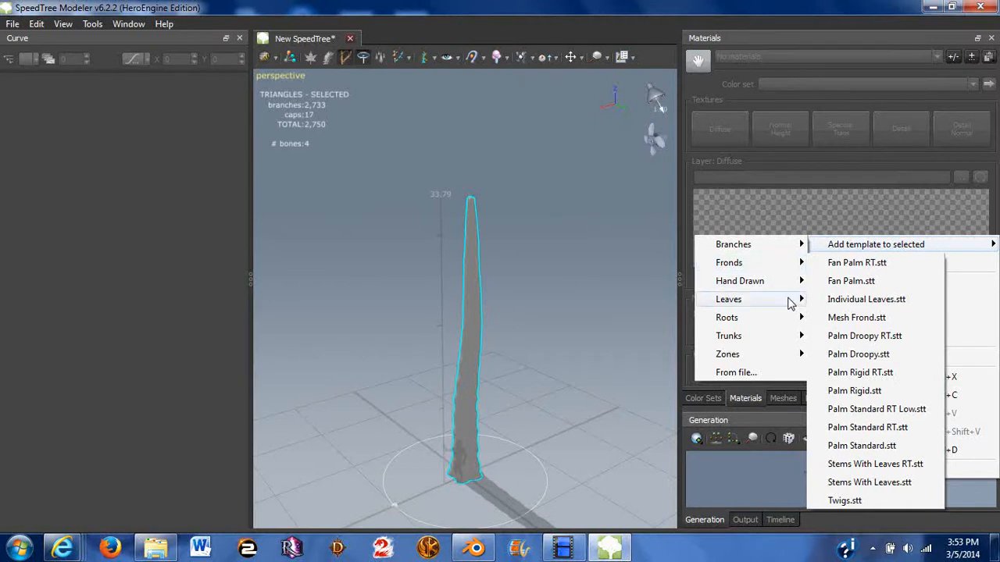
mouse_move(785, 320)
left_click(842, 338)
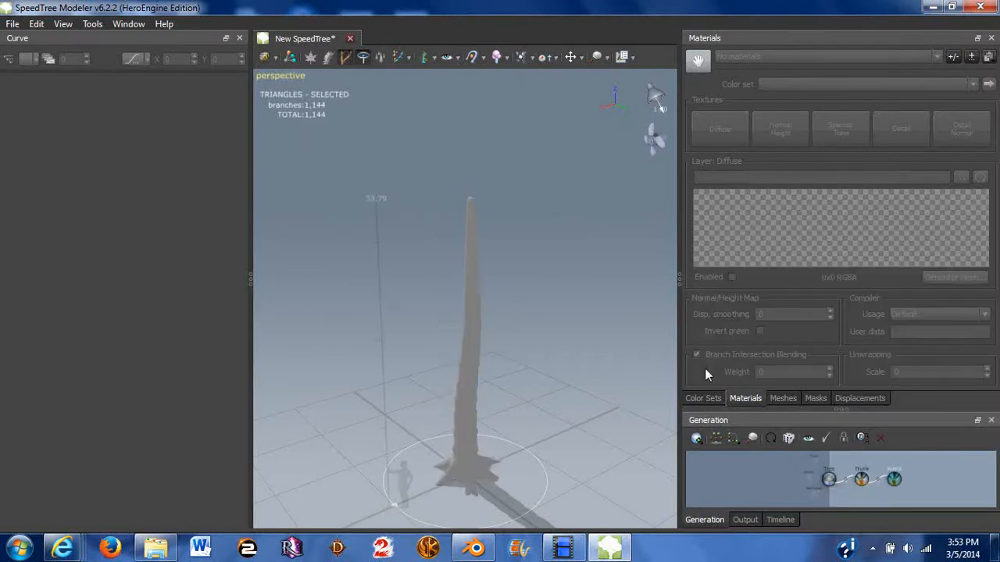
Step: Hand-draw a long branch that rises outward from the middle of the trunk
left_click_drag(531, 431, 330, 427)
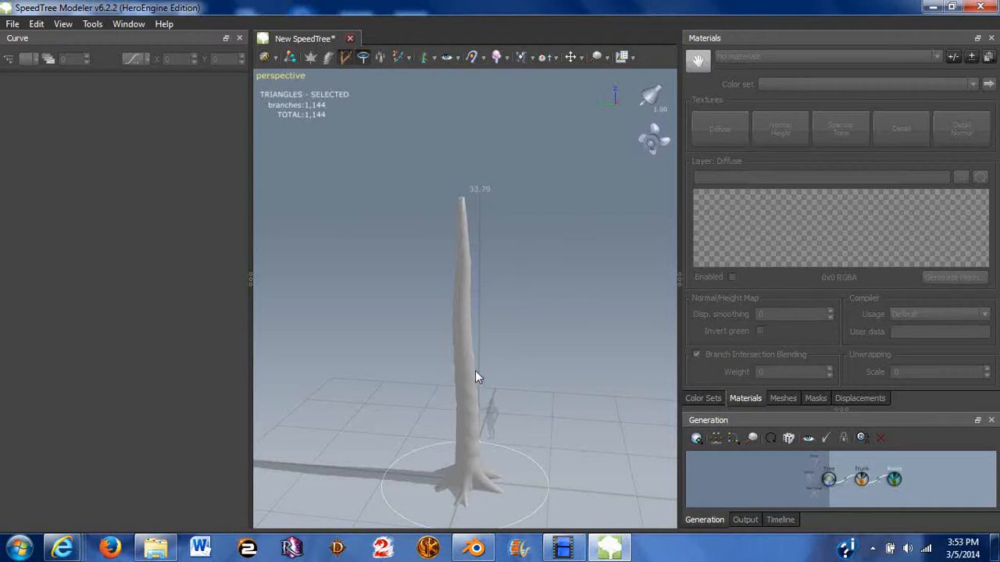
left_click_drag(465, 321, 310, 165)
scroll(462, 222, "up", 3)
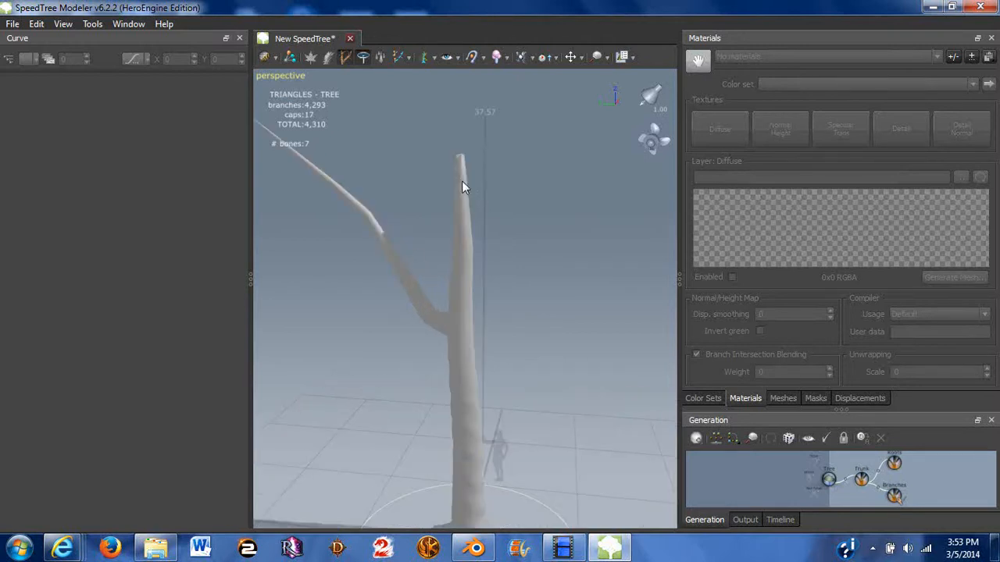
Step: Hand-draw two thin branches that fan out in different directions from the tip of the trunk
middle_click_drag(461, 175, 463, 243)
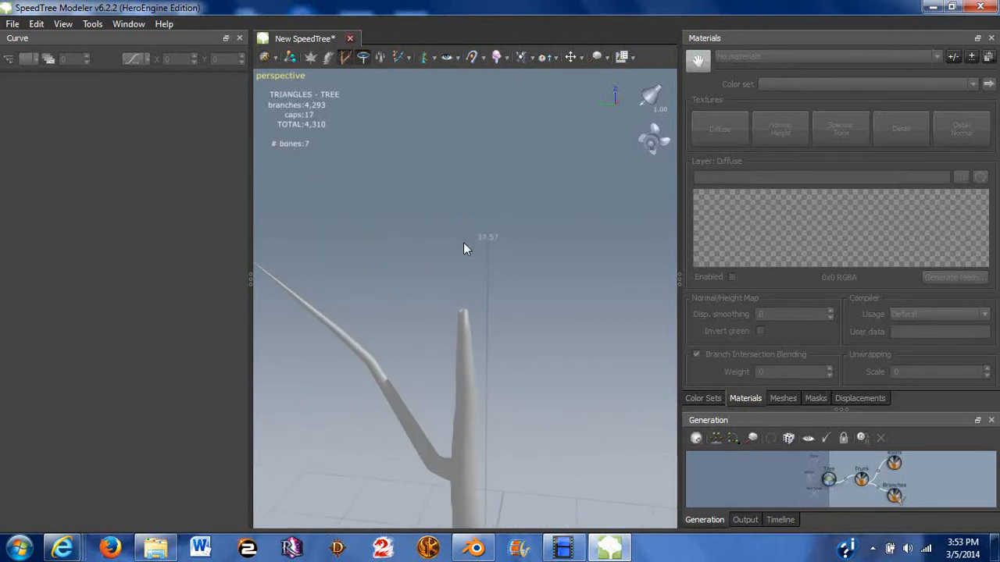
mouse_move(463, 309)
left_mouse_down()
mouse_move(529, 162)
mouse_move(464, 310)
mouse_move(305, 308)
mouse_move(295, 329)
mouse_move(529, 286)
mouse_move(391, 339)
mouse_move(483, 313)
mouse_move(578, 238)
left_mouse_up()
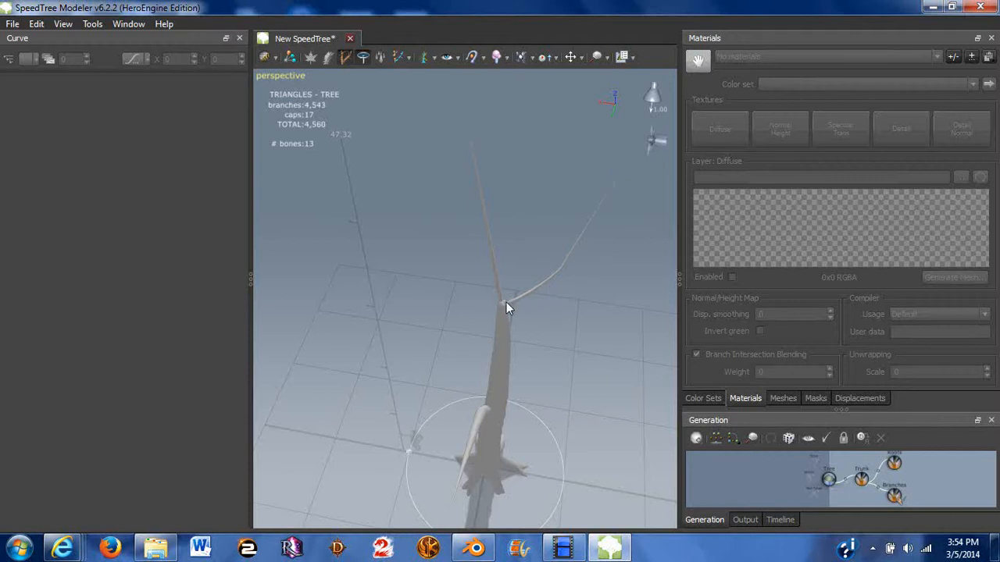
left_click_drag(507, 302, 355, 260)
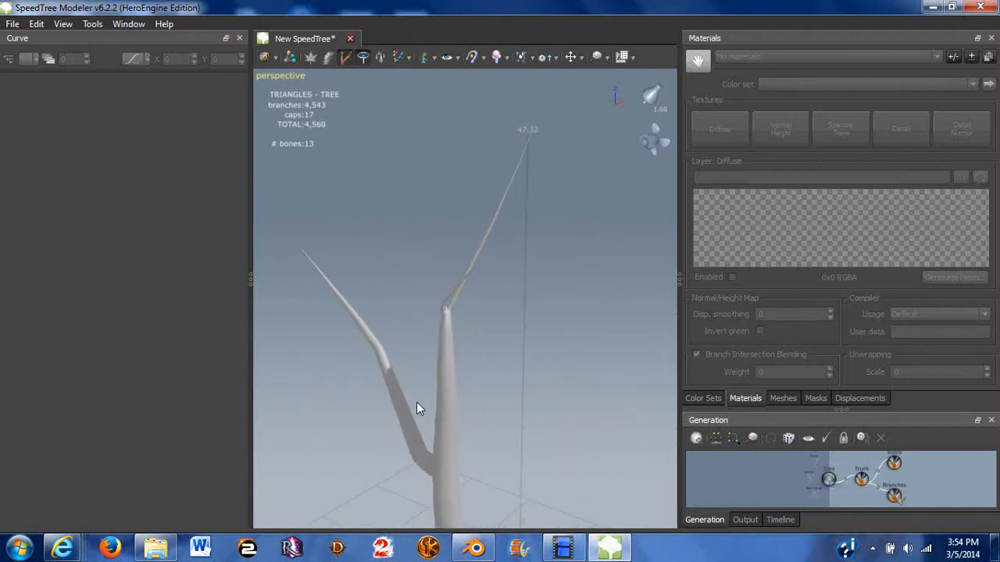
left_click_drag(416, 407, 451, 310)
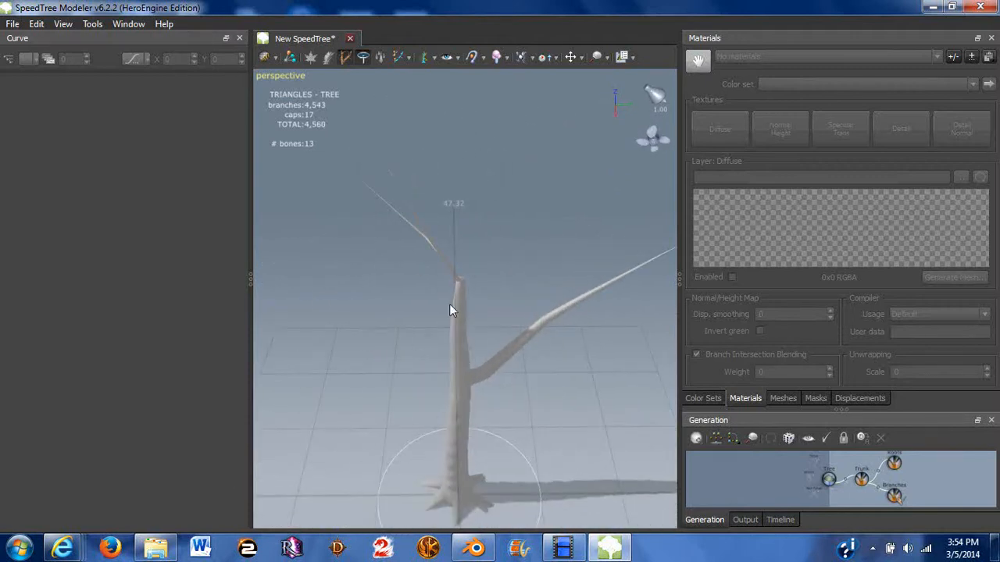
Step: Hand-draw a side branch rising from the long mid-trunk branch and undo the surplus stroke
mouse_move(485, 366)
left_mouse_down()
mouse_move(520, 287)
mouse_move(598, 180)
left_mouse_up()
mouse_move(514, 344)
left_mouse_down()
mouse_move(562, 361)
mouse_move(445, 301)
mouse_move(509, 170)
left_mouse_up()
key("ctrl+z")
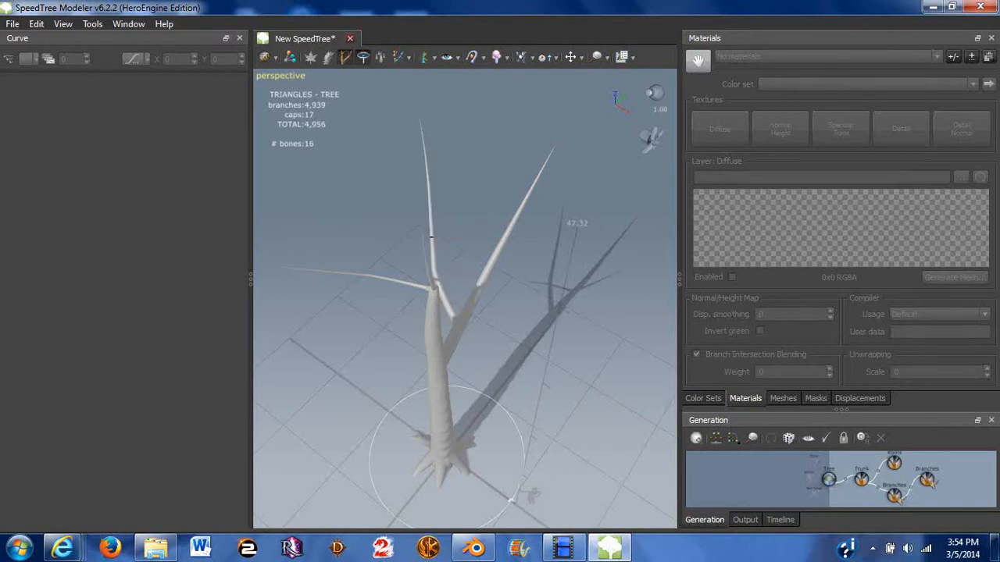
Step: Hand-draw further offshoots along the long mid-trunk branch and a smaller twig on its side branch
left_click_drag(435, 235, 487, 152)
left_click_drag(428, 266, 565, 236)
mouse_move(452, 345)
left_mouse_down()
mouse_move(514, 291)
mouse_move(461, 303)
mouse_move(527, 285)
mouse_move(426, 164)
left_mouse_up()
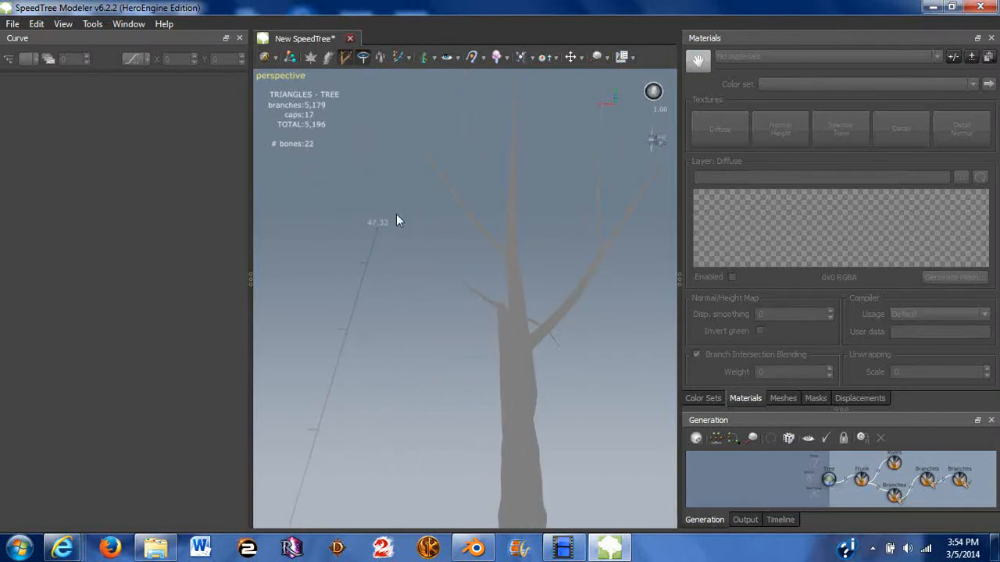
left_click_drag(492, 296, 435, 376)
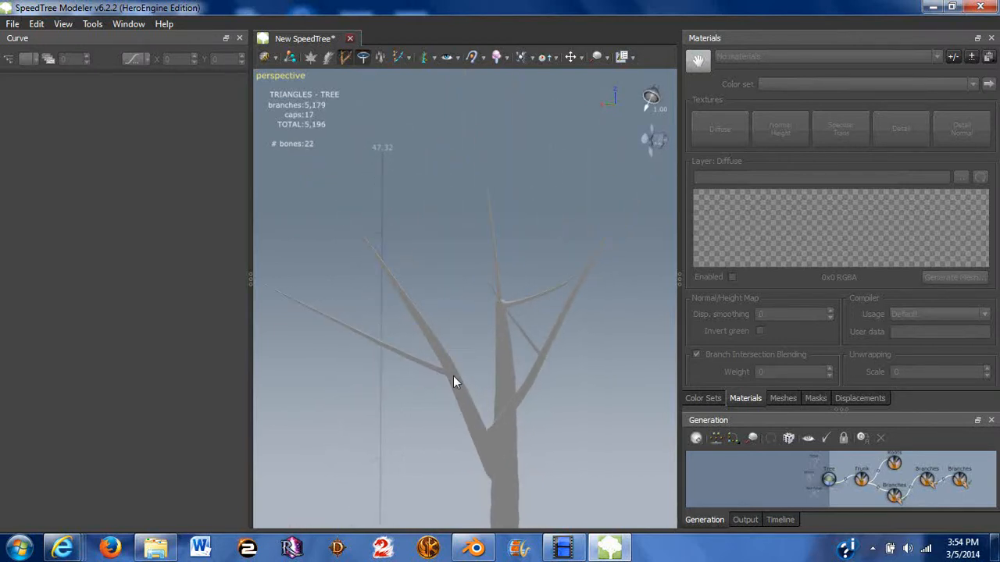
mouse_move(434, 331)
left_mouse_down()
mouse_move(434, 273)
mouse_move(472, 330)
mouse_move(361, 358)
mouse_move(469, 442)
mouse_move(467, 390)
mouse_move(467, 439)
left_mouse_up()
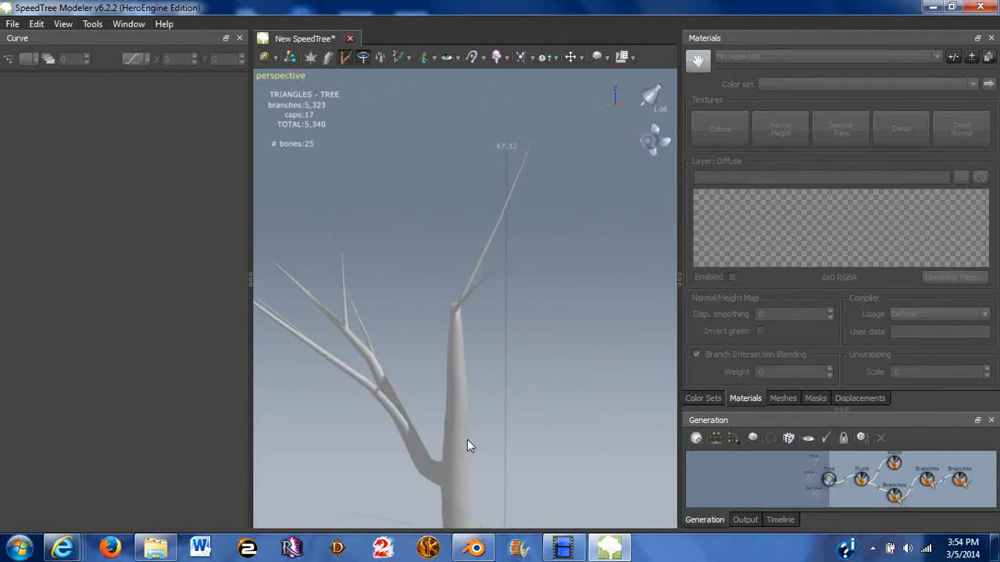
Step: Hand-draw three upward-sloping branches from different sides of the trunk, below the long branch
left_click_drag(478, 487, 589, 304)
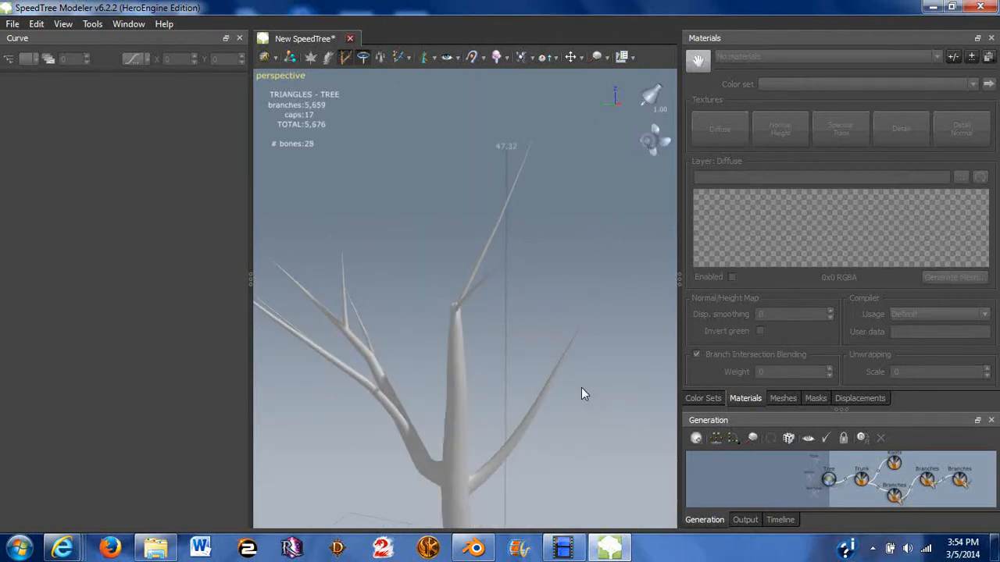
mouse_move(581, 393)
left_mouse_down()
mouse_move(466, 456)
mouse_move(340, 298)
left_mouse_up()
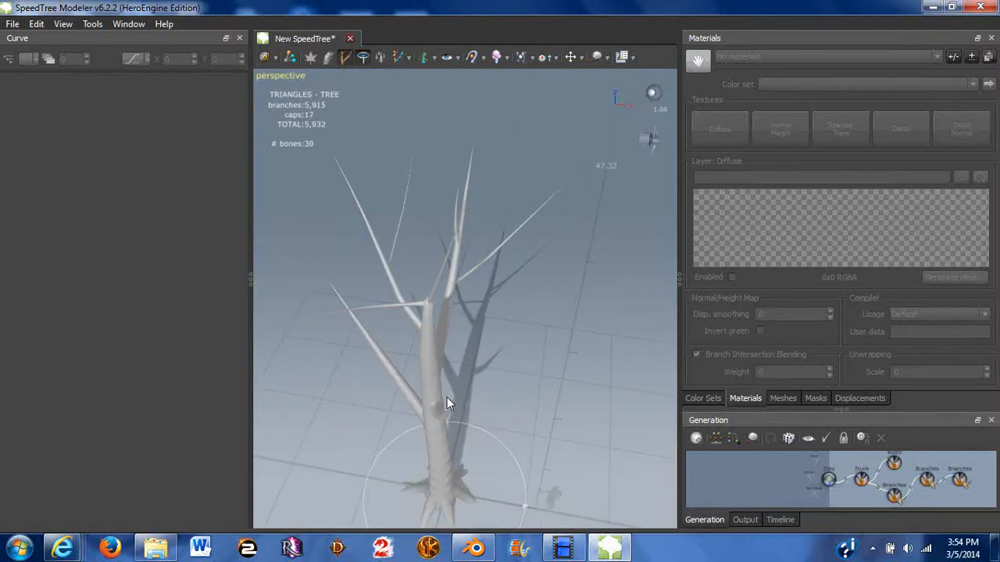
left_click_drag(448, 400, 377, 369)
left_click_drag(433, 422, 495, 430)
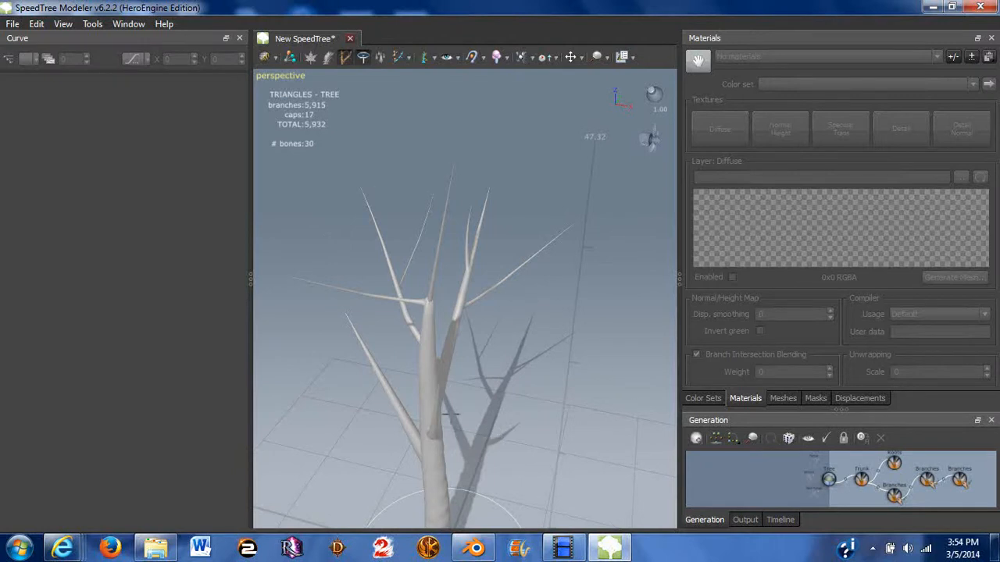
left_click_drag(442, 494, 613, 301)
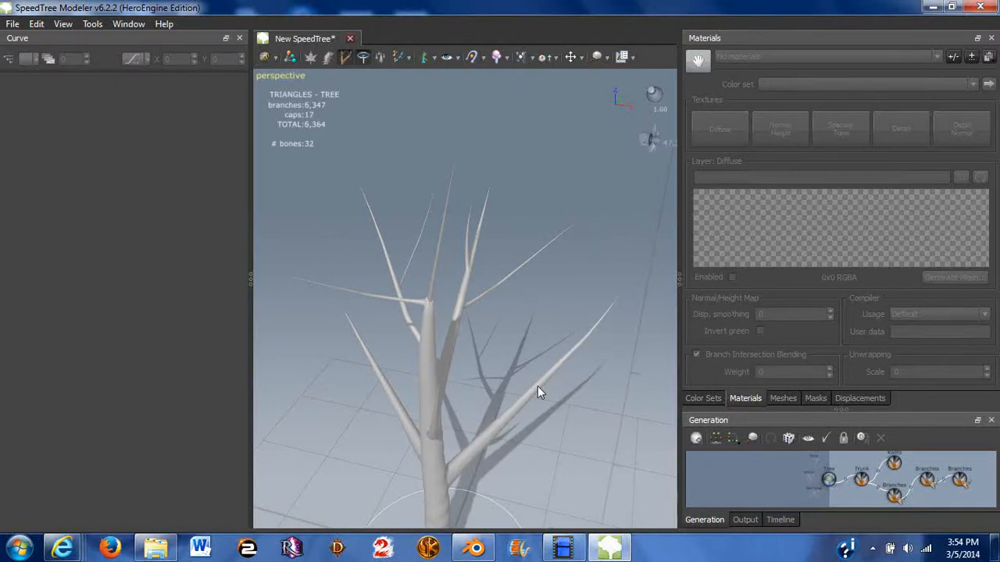
Step: Hand-draw two more rising branches from the trunk to fill the gaps between the existing ones
left_click_drag(417, 417, 398, 355)
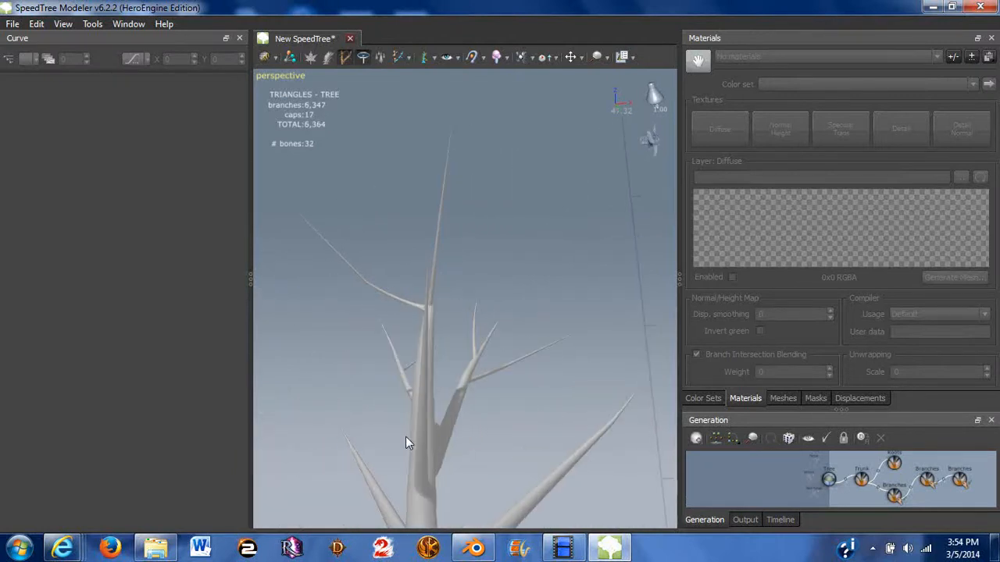
left_click_drag(405, 437, 453, 417)
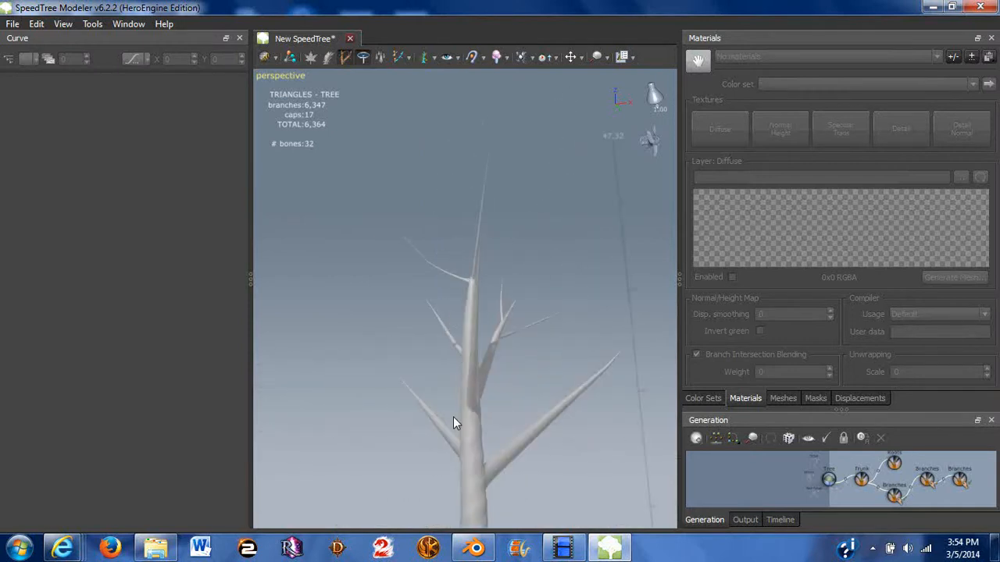
scroll(460, 422, "up", 1)
key("space")
left_click_drag(473, 485, 358, 282)
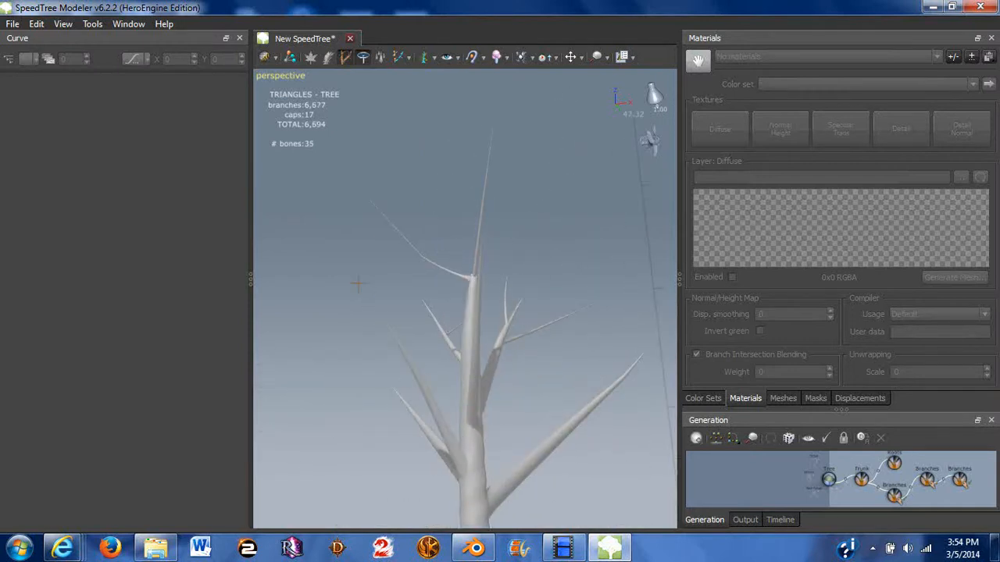
mouse_move(503, 395)
left_mouse_down()
mouse_move(440, 441)
mouse_move(552, 444)
mouse_move(536, 453)
left_mouse_up()
key("space")
mouse_move(527, 420)
left_mouse_down()
mouse_move(640, 328)
mouse_move(563, 398)
mouse_move(377, 435)
mouse_move(484, 373)
mouse_move(516, 316)
mouse_move(392, 448)
mouse_move(464, 306)
left_mouse_up()
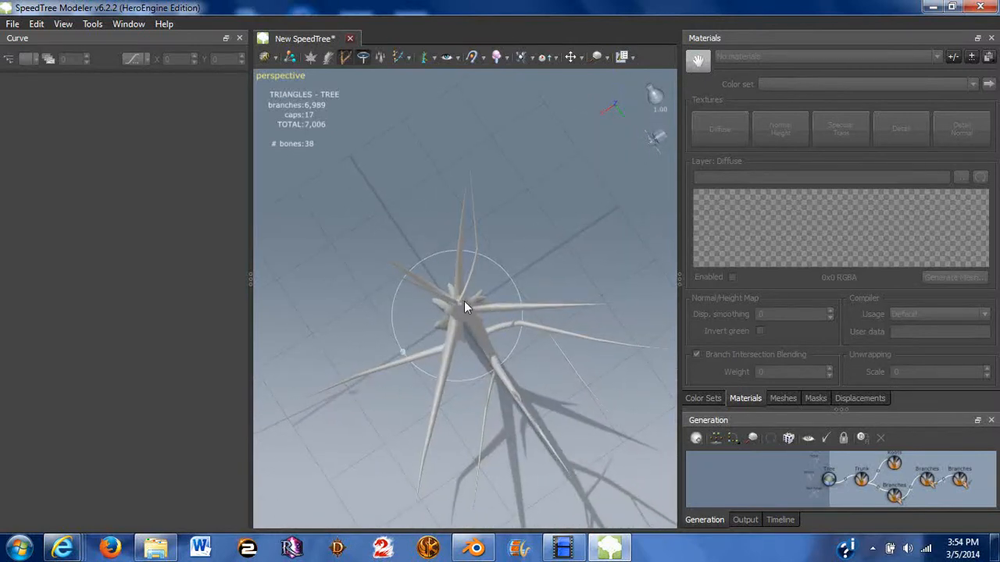
Step: Hand-draw a small offshoot on one trunk branch and another branch growing outward from the trunk
key("space")
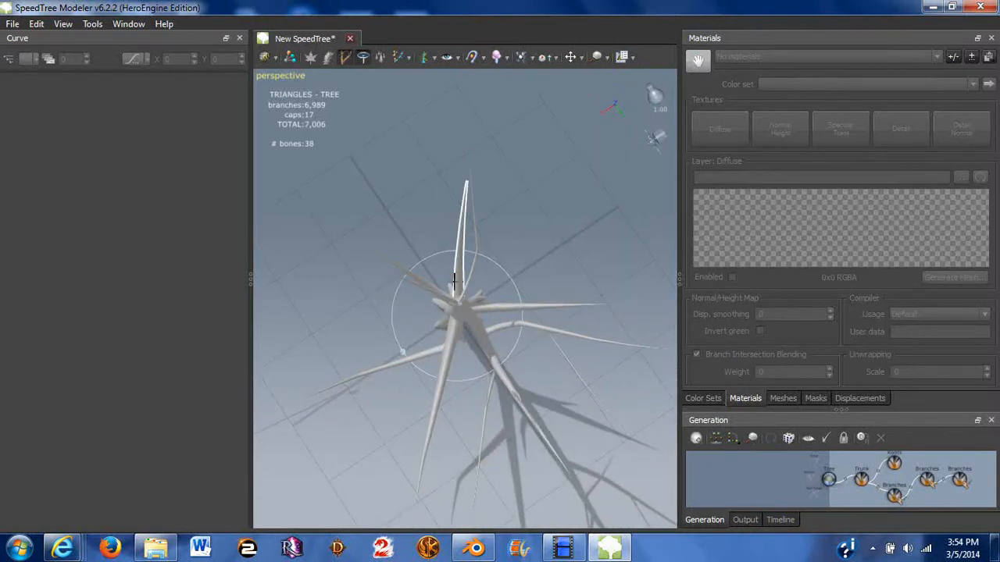
mouse_move(455, 279)
left_mouse_down()
mouse_move(431, 210)
mouse_move(491, 285)
mouse_move(631, 141)
mouse_move(591, 138)
mouse_move(504, 278)
left_mouse_up()
left_click_drag(474, 332, 381, 392)
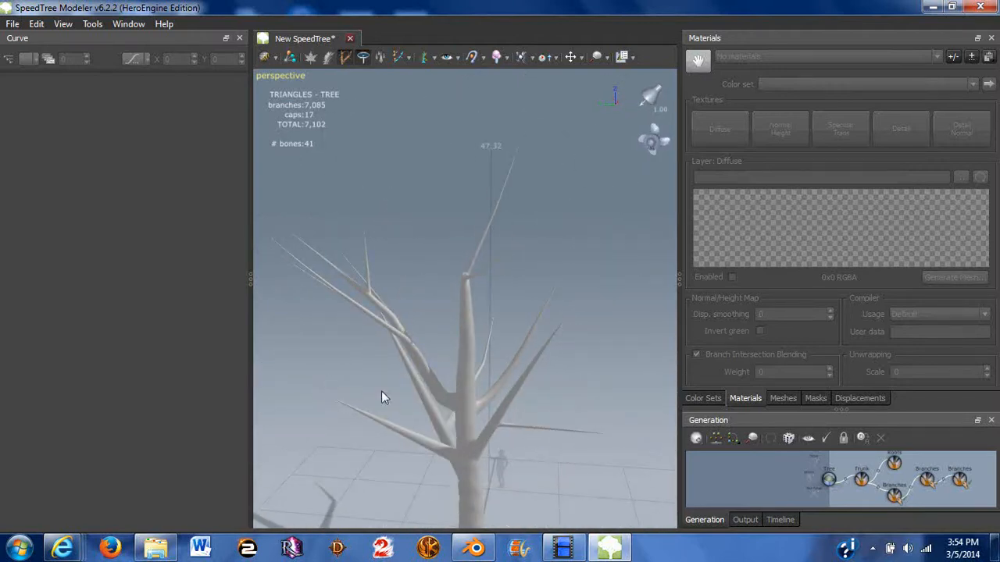
mouse_move(465, 375)
left_mouse_down()
mouse_move(508, 379)
mouse_move(489, 429)
mouse_move(514, 397)
mouse_move(484, 460)
mouse_move(629, 359)
left_mouse_up()
left_click_drag(540, 414, 400, 425)
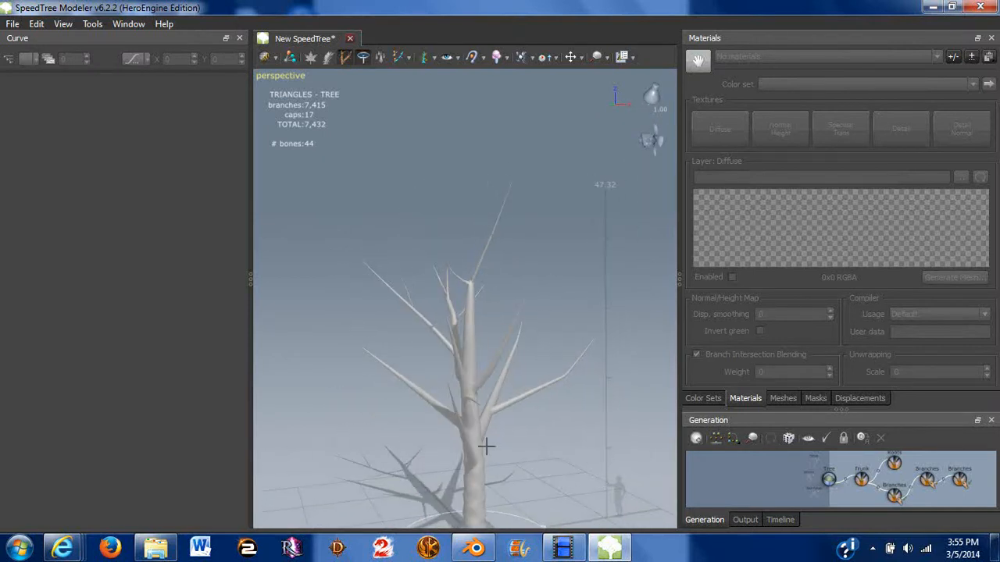
Step: Hand-draw another branch around the trunk's middle section, between the existing branches
left_click_drag(467, 463, 447, 386)
left_click_drag(511, 416, 558, 383)
mouse_move(465, 456)
left_mouse_down()
mouse_move(429, 480)
mouse_move(427, 449)
mouse_move(453, 479)
mouse_move(435, 484)
mouse_move(443, 379)
left_mouse_up()
scroll(439, 379, "up", 5)
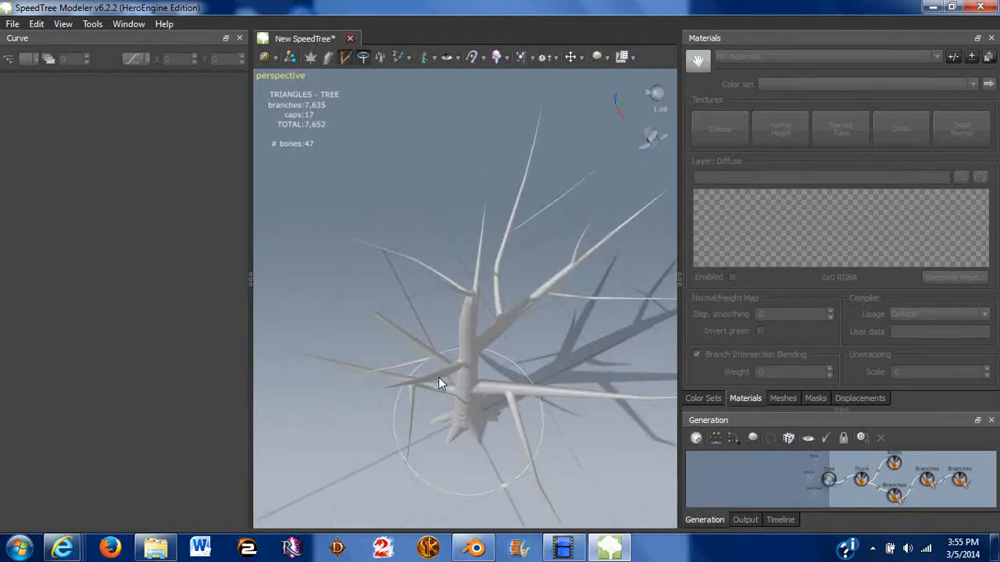
Step: Hand-draw a side branch on one of the low trunk branches, undoing and redrawing the stroke
left_click_drag(397, 432, 313, 480)
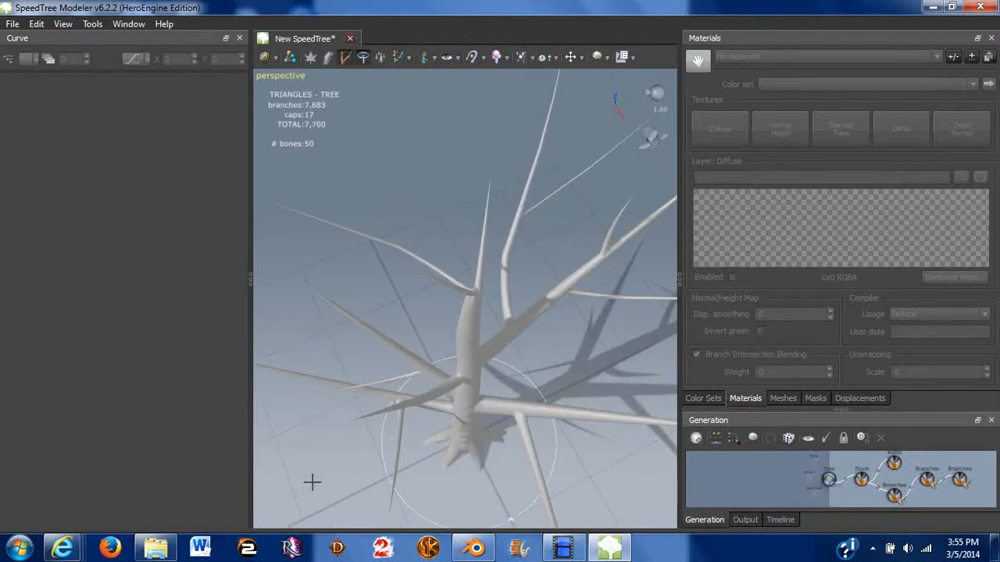
left_click_drag(375, 477, 424, 390)
scroll(461, 434, "up", 3)
scroll(470, 481, "down", 3)
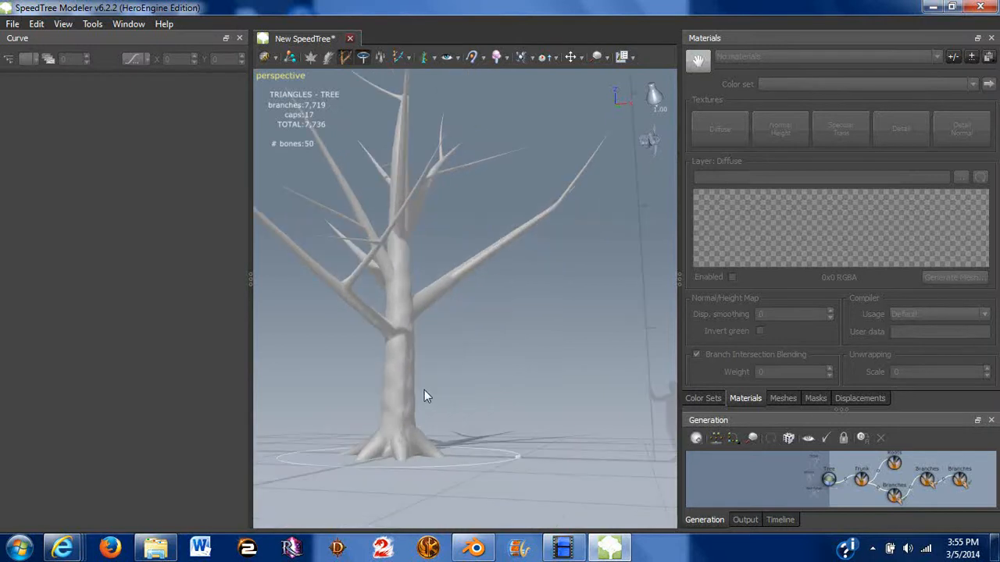
key("ctrl+z")
left_click_drag(422, 342, 433, 220)
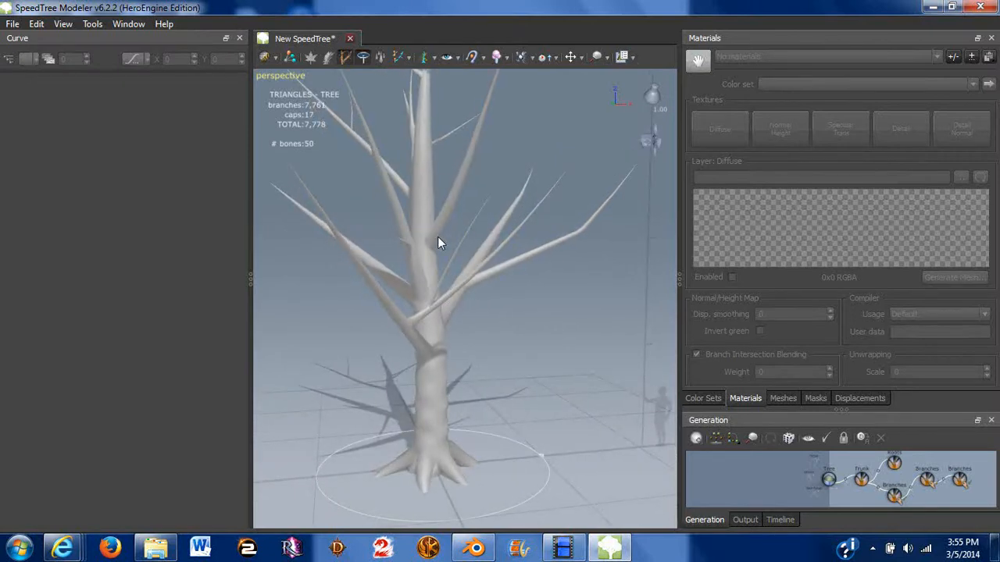
Step: Hand-draw a large outward branch low on the trunk and add side branches to the lower branches
mouse_move(459, 286)
left_mouse_down()
mouse_move(531, 310)
mouse_move(595, 300)
mouse_move(437, 289)
mouse_move(503, 325)
mouse_move(411, 329)
mouse_move(402, 286)
mouse_move(413, 245)
mouse_move(497, 272)
mouse_move(455, 301)
mouse_move(550, 302)
mouse_move(442, 261)
mouse_move(333, 270)
mouse_move(245, 315)
mouse_move(250, 281)
mouse_move(267, 266)
mouse_move(272, 281)
mouse_move(368, 288)
left_mouse_up()
key("ctrl+z")
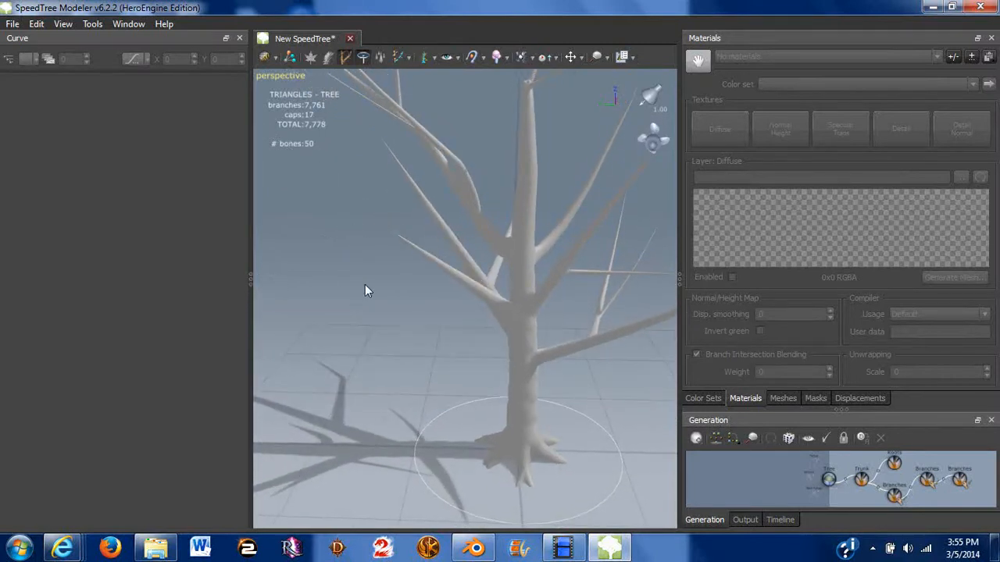
left_click(467, 268)
left_click_drag(473, 267, 411, 300)
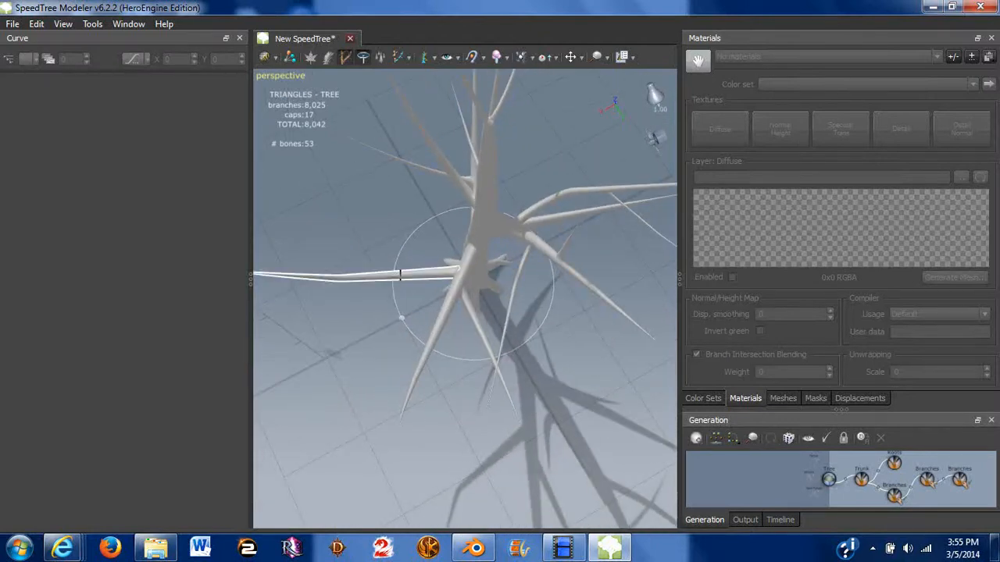
left_click_drag(366, 377, 459, 311)
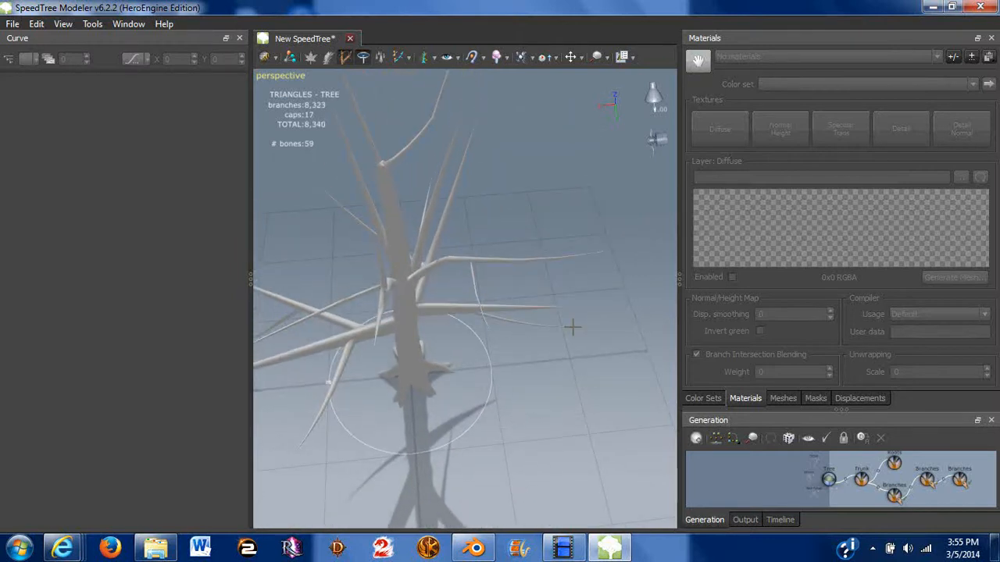
Step: Undo the last side branch and hand-draw replacement offshoots on the lower branches
left_click_drag(560, 361, 531, 326)
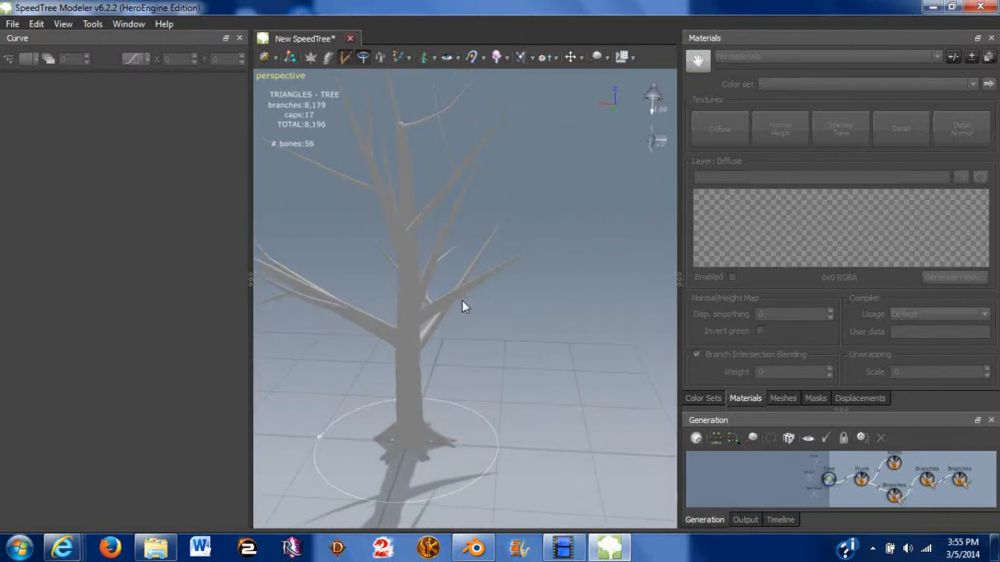
left_click_drag(503, 337, 474, 284)
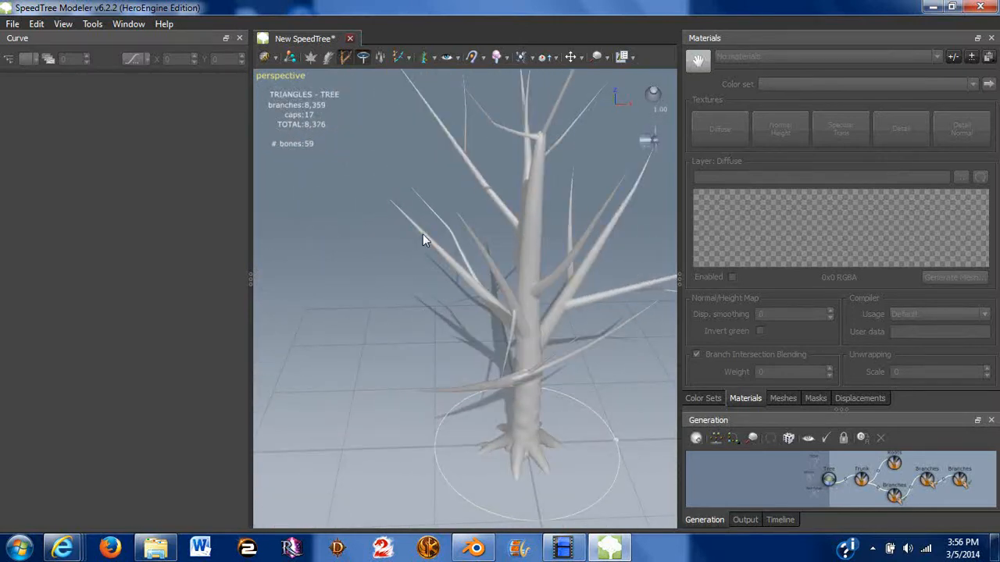
left_click_drag(425, 239, 466, 322)
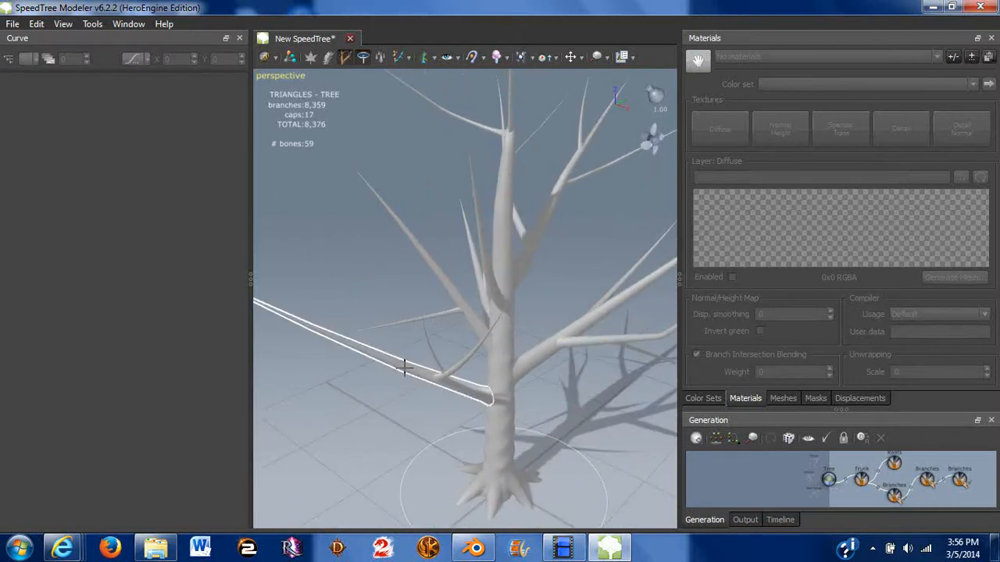
left_click_drag(313, 344, 508, 315)
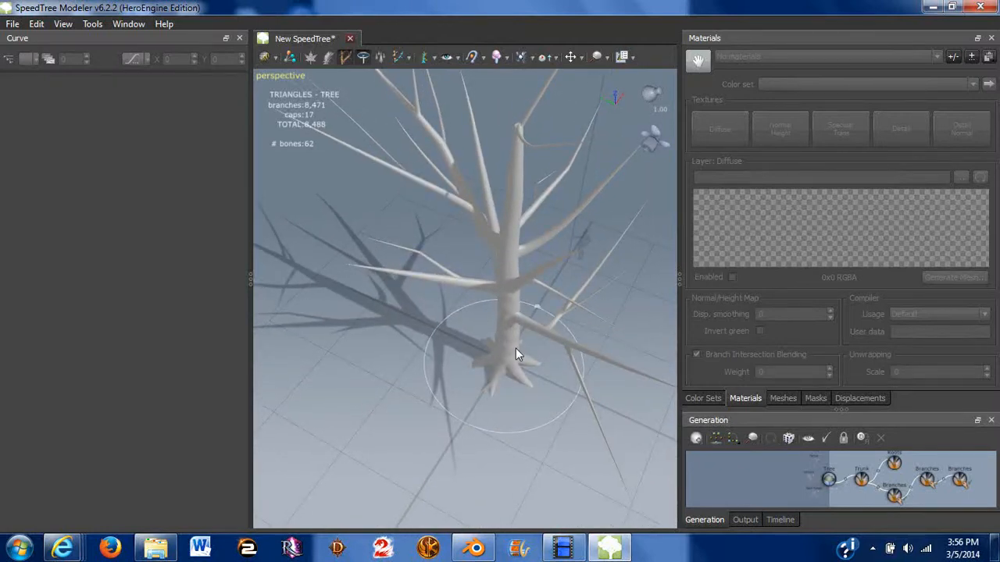
Step: Try drawing an extremely long, looping branch from the lower trunk around the tree and undo it
left_click_drag(515, 354, 540, 290)
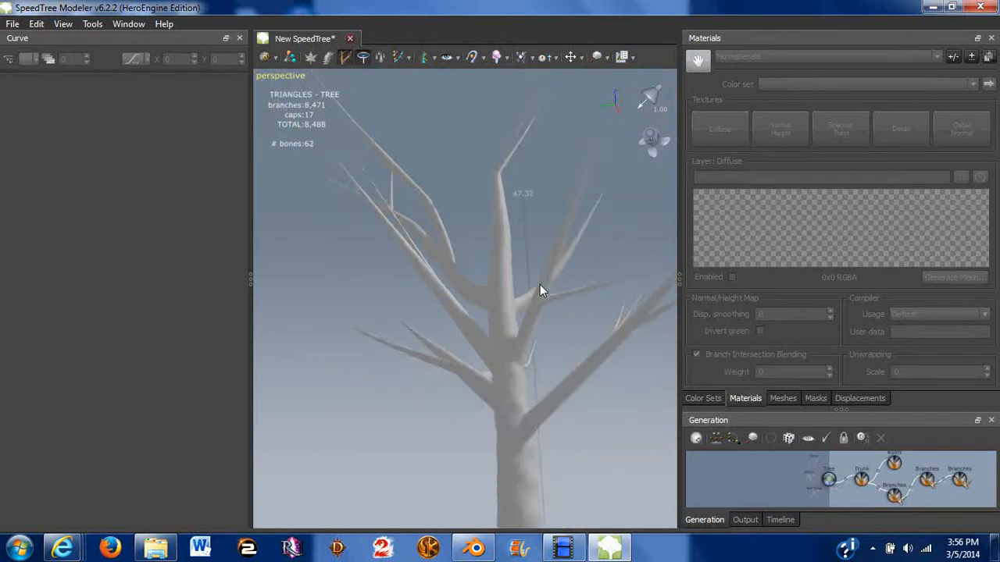
scroll(539, 290, "down", 5)
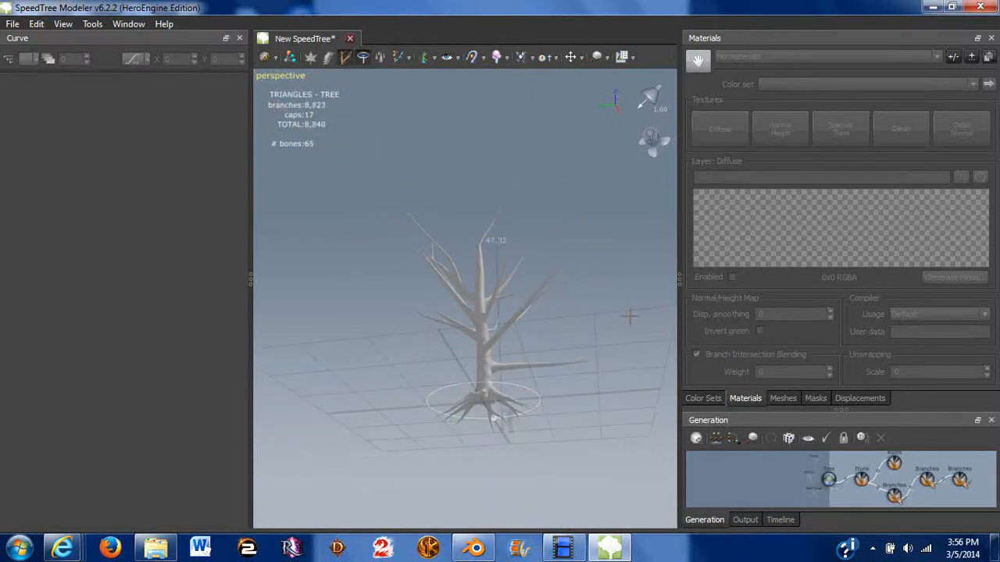
mouse_move(630, 315)
left_mouse_down()
mouse_move(637, 235)
mouse_move(547, 156)
mouse_move(453, 123)
left_mouse_up()
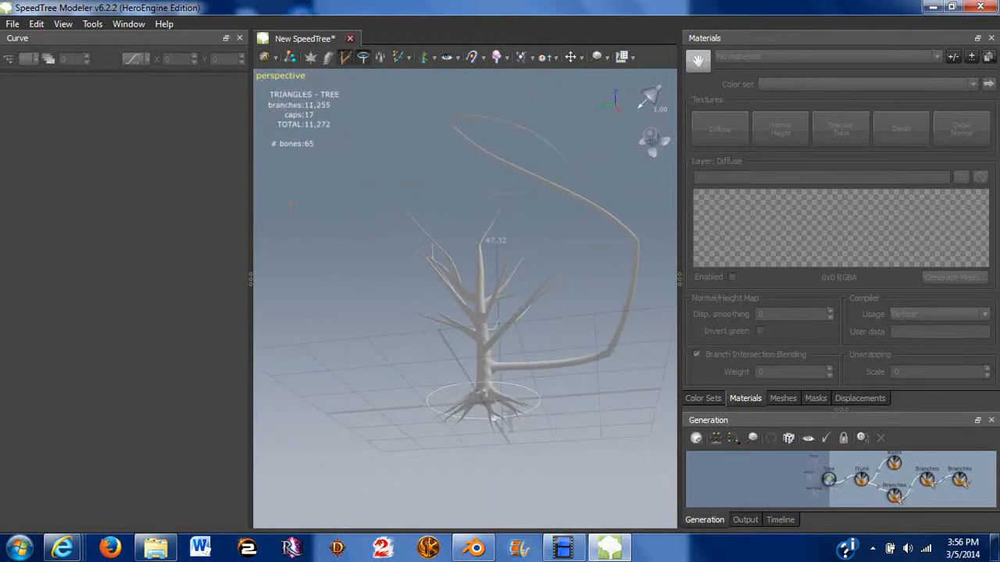
mouse_move(291, 203)
left_mouse_down()
mouse_move(399, 326)
mouse_move(576, 250)
left_mouse_up()
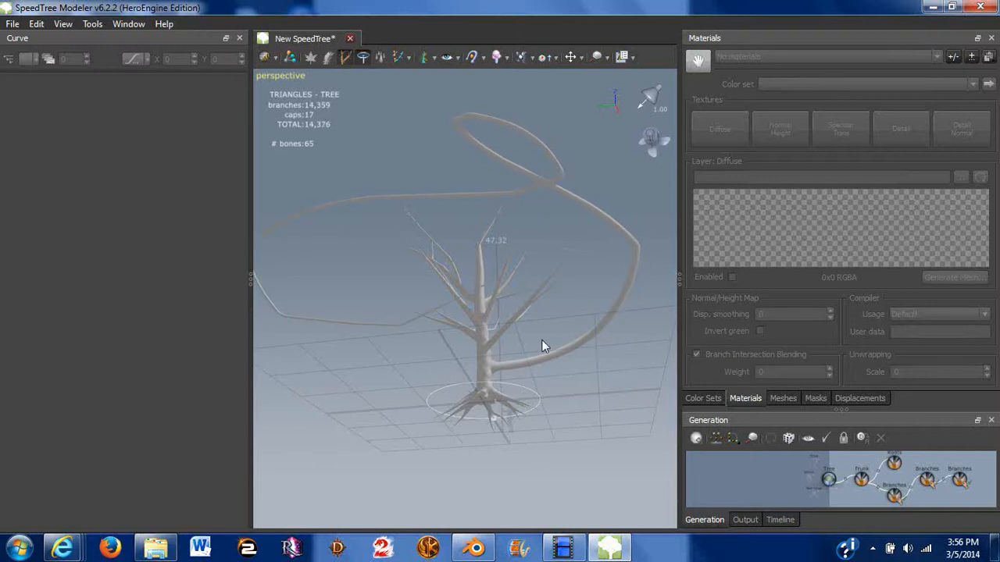
mouse_move(541, 340)
left_mouse_down()
mouse_move(393, 360)
mouse_move(351, 423)
left_mouse_up()
key("ctrl+z")
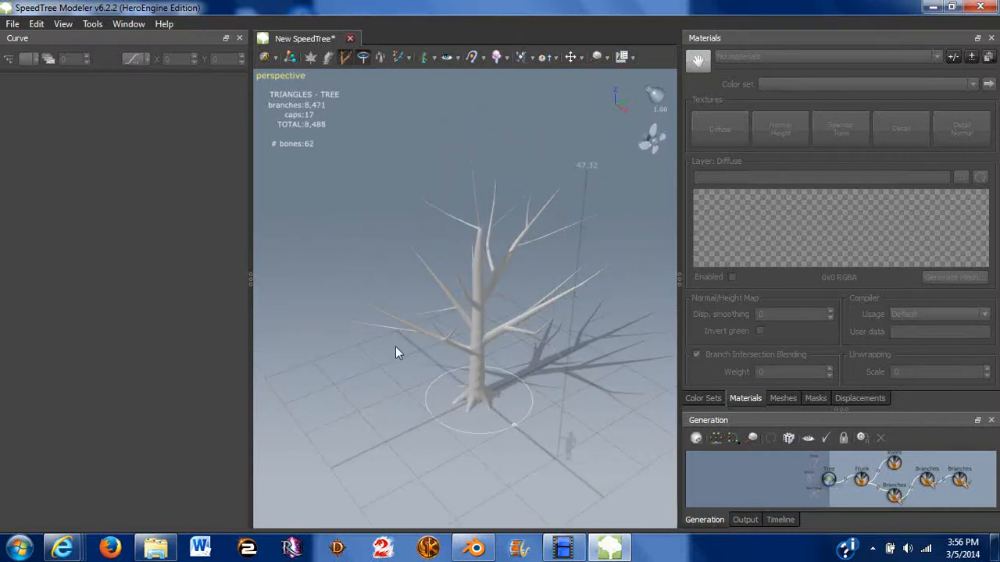
Step: Hand-draw another side branch on one of the long upper branches of the tree
left_click_drag(396, 346, 458, 305)
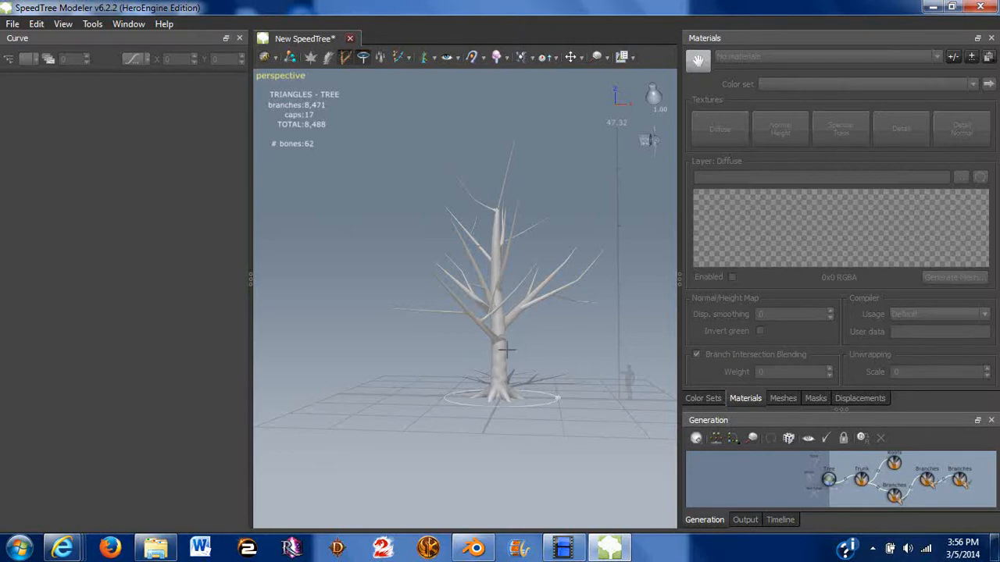
left_click_drag(493, 351, 432, 290)
left_click_drag(507, 355, 532, 306)
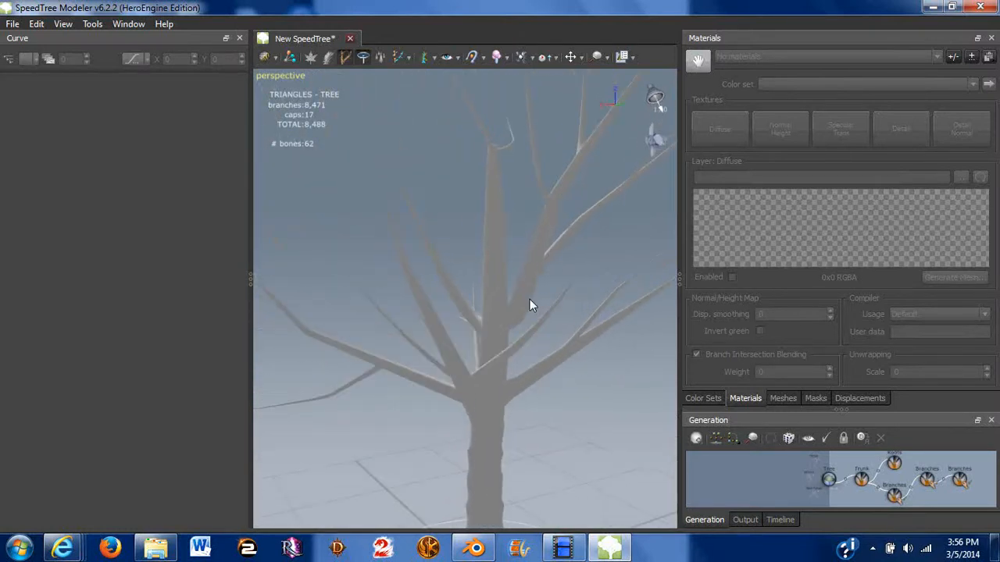
left_click(482, 245)
mouse_move(482, 244)
left_mouse_down()
mouse_move(557, 226)
mouse_move(585, 280)
mouse_move(563, 264)
mouse_move(609, 209)
mouse_move(469, 251)
mouse_move(454, 218)
mouse_move(445, 226)
mouse_move(642, 117)
mouse_move(566, 213)
mouse_move(517, 188)
mouse_move(418, 198)
mouse_move(344, 220)
mouse_move(308, 253)
mouse_move(423, 310)
mouse_move(410, 300)
left_mouse_up()
scroll(409, 302, "down", 5)
left_click_drag(462, 361, 514, 244)
scroll(390, 285, "up", 5)
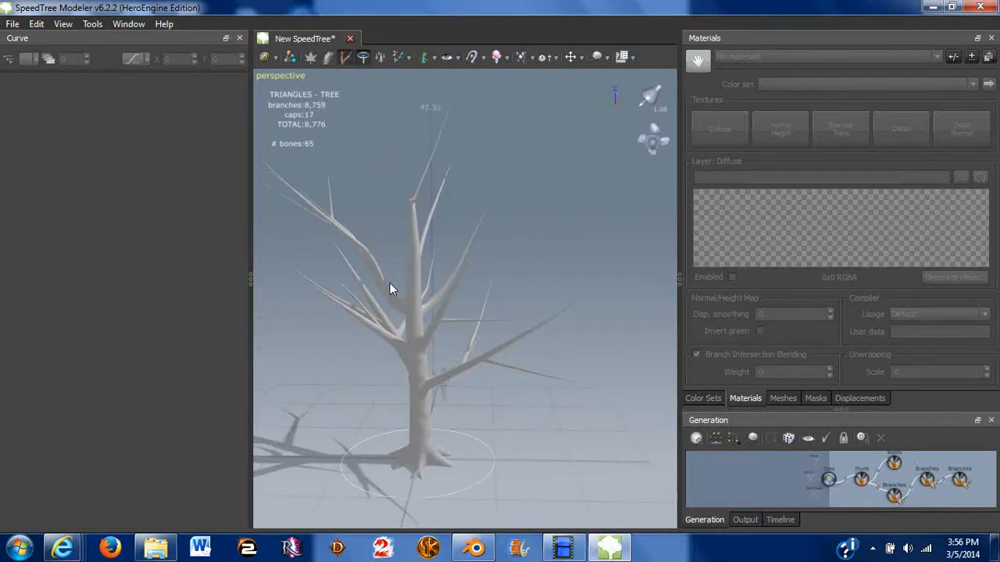
Step: Hand-draw a long branch growing upward and outward from the upper trunk, above the existing large bent branch
left_click_drag(395, 266, 480, 277)
left_click(496, 279)
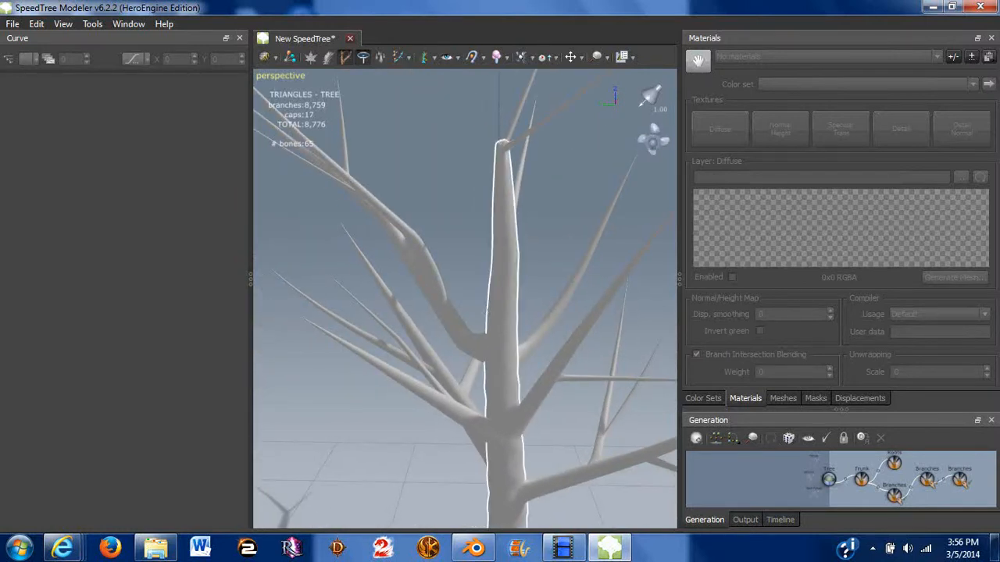
left_click_drag(485, 330, 393, 76)
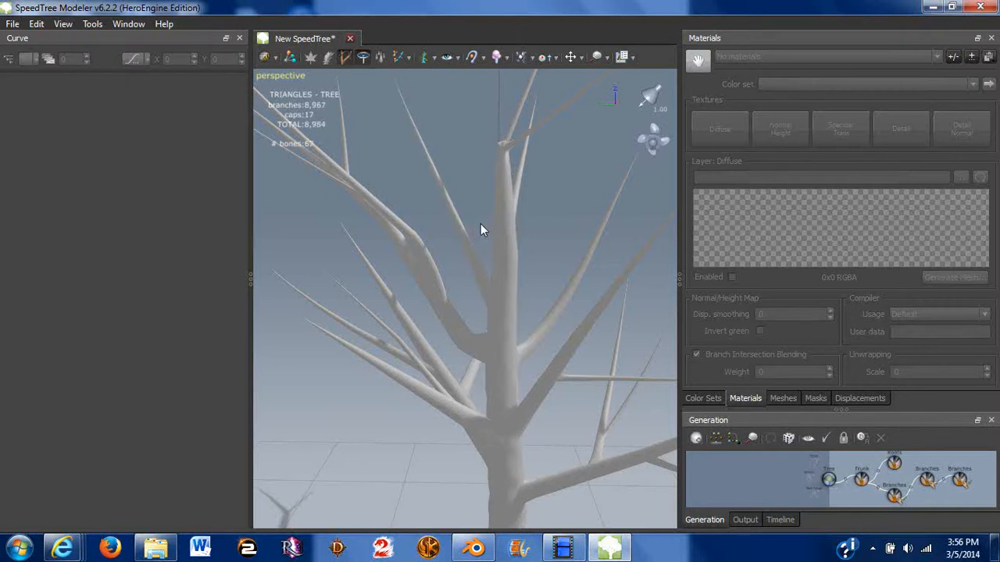
Step: Hand-draw an outward offshoot near the base of a forked branch on the middle trunk
scroll(484, 231, "down", 5)
left_click_drag(405, 332, 372, 364)
scroll(426, 348, "up", 6)
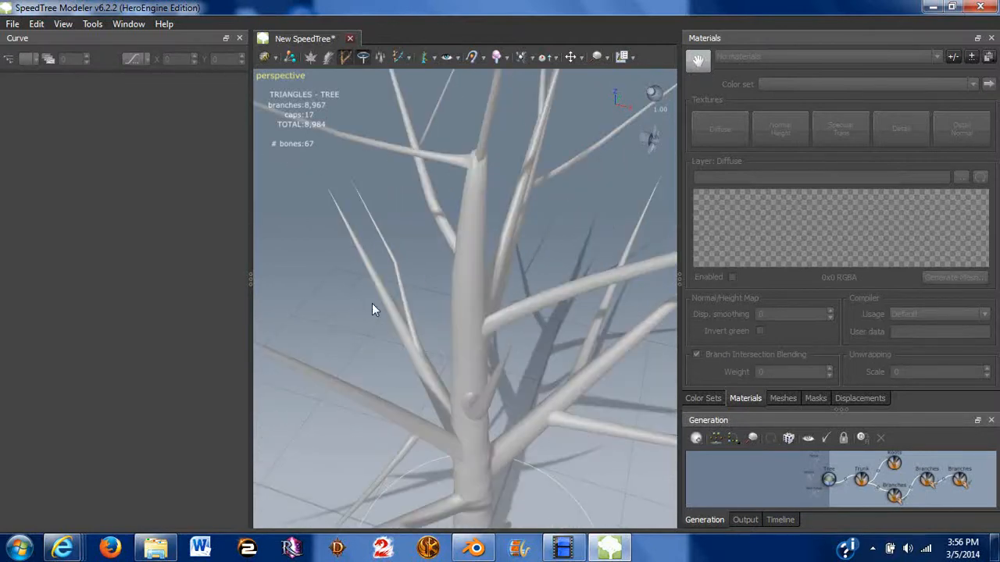
left_click_drag(422, 381, 251, 301)
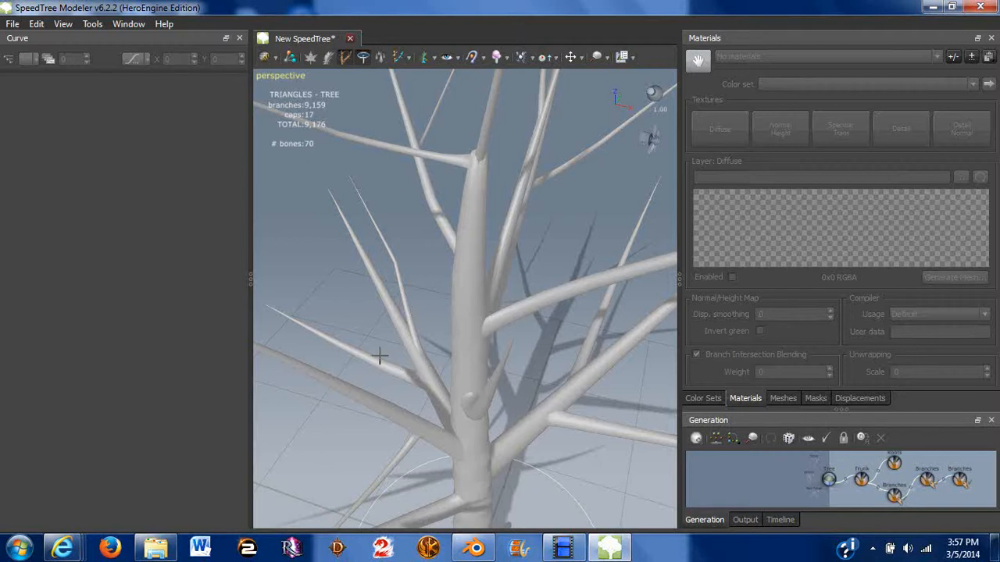
Step: Hand-draw more side branches on the lower and middle branches around the tree
mouse_move(364, 353)
left_mouse_down()
mouse_move(315, 260)
mouse_move(382, 268)
mouse_move(448, 199)
mouse_move(491, 199)
mouse_move(502, 265)
left_mouse_up()
scroll(496, 269, "down", 5)
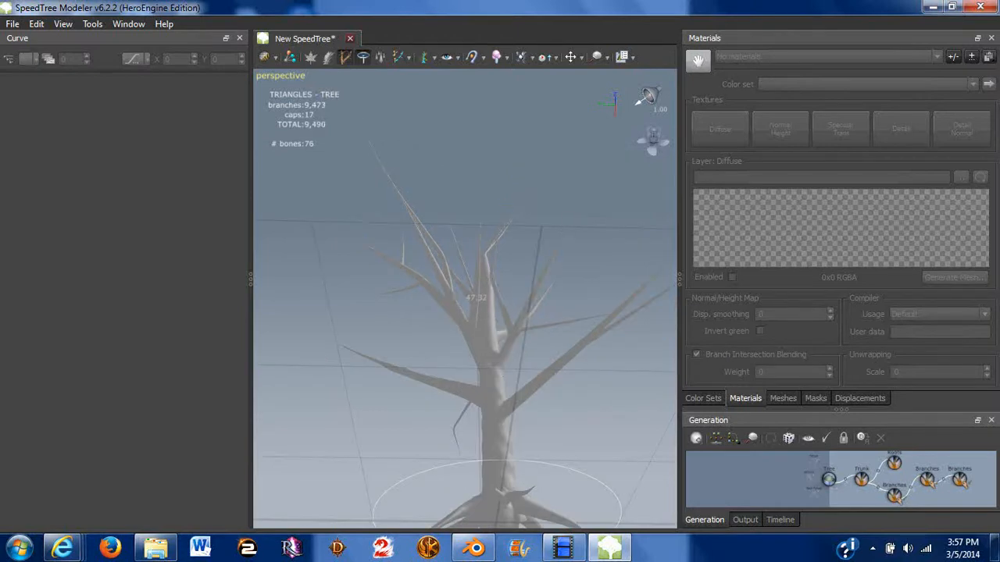
left_click_drag(490, 278, 381, 353)
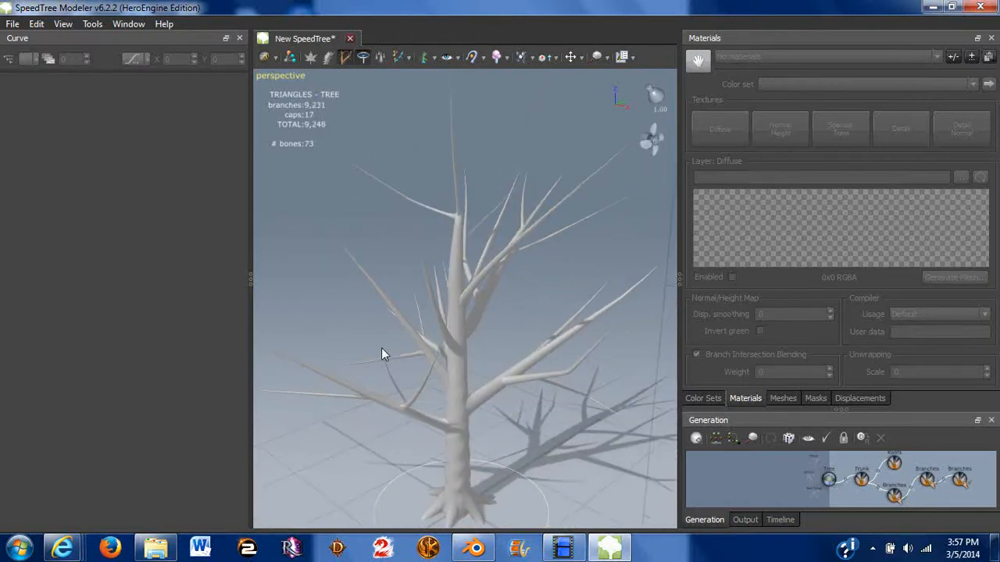
left_click_drag(382, 245, 455, 331)
scroll(455, 324, "up", 6)
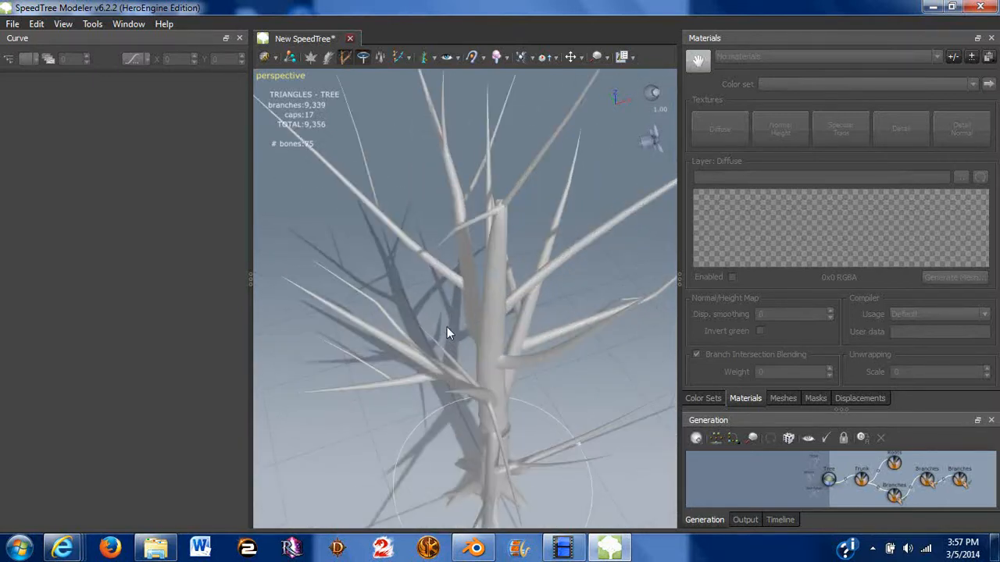
Step: Hand-draw a new branch beside the middle branch cluster and add small offshoots to the neighbouring branches
middle_click_drag(479, 396, 475, 344)
left_click_drag(477, 348, 339, 151)
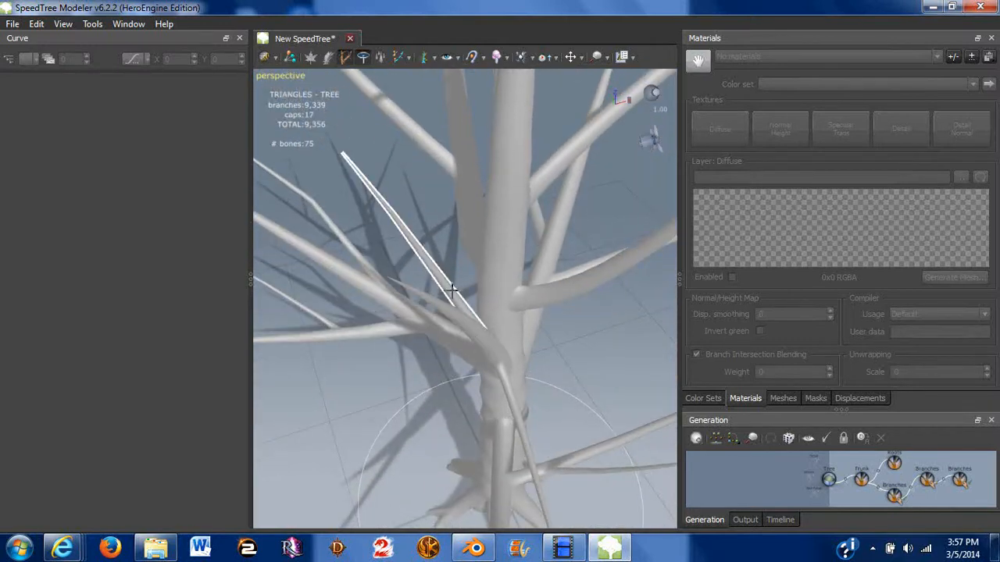
left_click_drag(453, 300, 479, 296)
left_click(535, 370)
left_click_drag(535, 371, 649, 349)
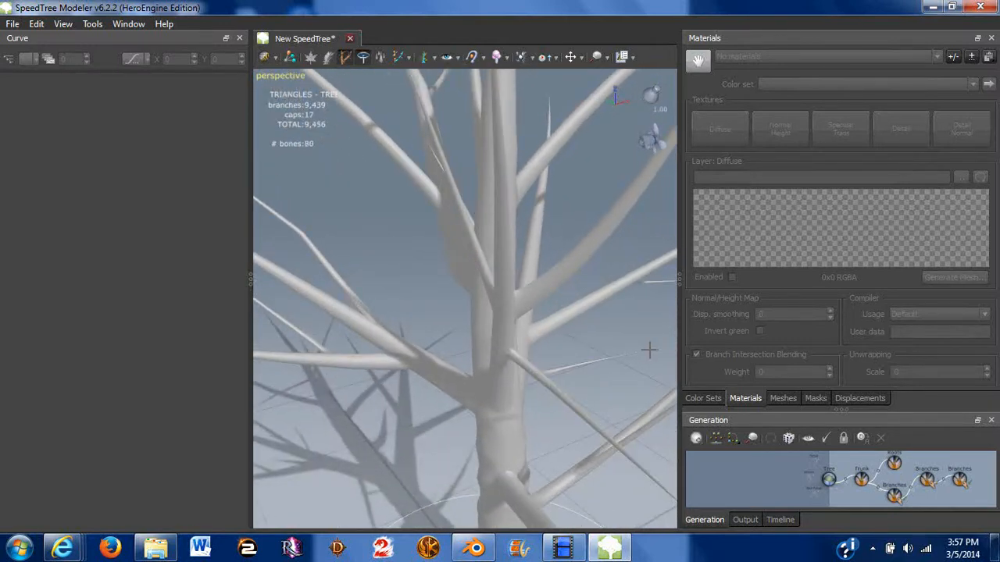
left_click_drag(549, 388, 490, 401)
scroll(491, 402, "up", 3)
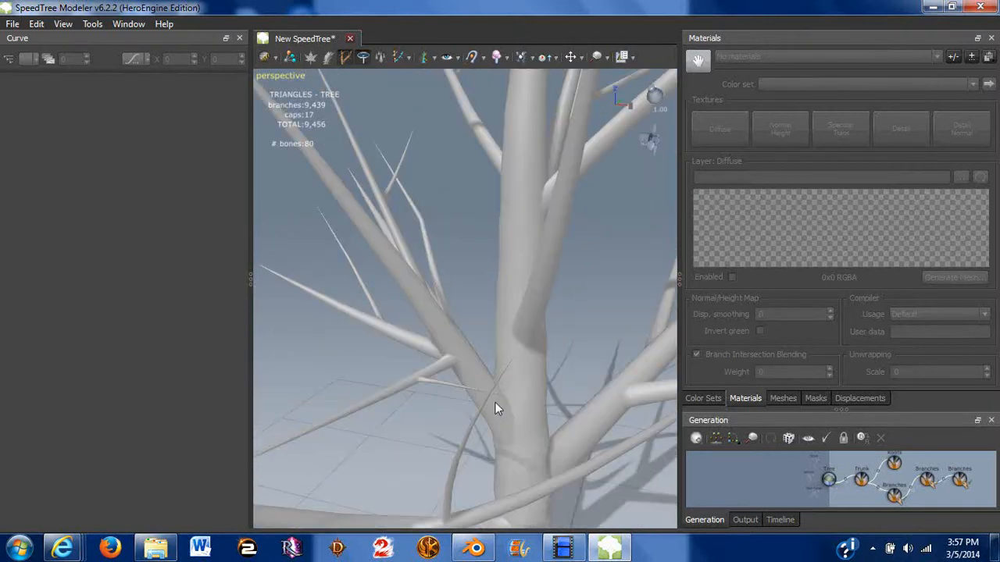
mouse_move(406, 387)
left_mouse_down()
mouse_move(368, 458)
mouse_move(417, 367)
mouse_move(445, 384)
mouse_move(427, 342)
mouse_move(537, 437)
mouse_move(411, 280)
mouse_move(462, 353)
mouse_move(485, 341)
mouse_move(430, 304)
mouse_move(500, 320)
mouse_move(531, 300)
left_mouse_up()
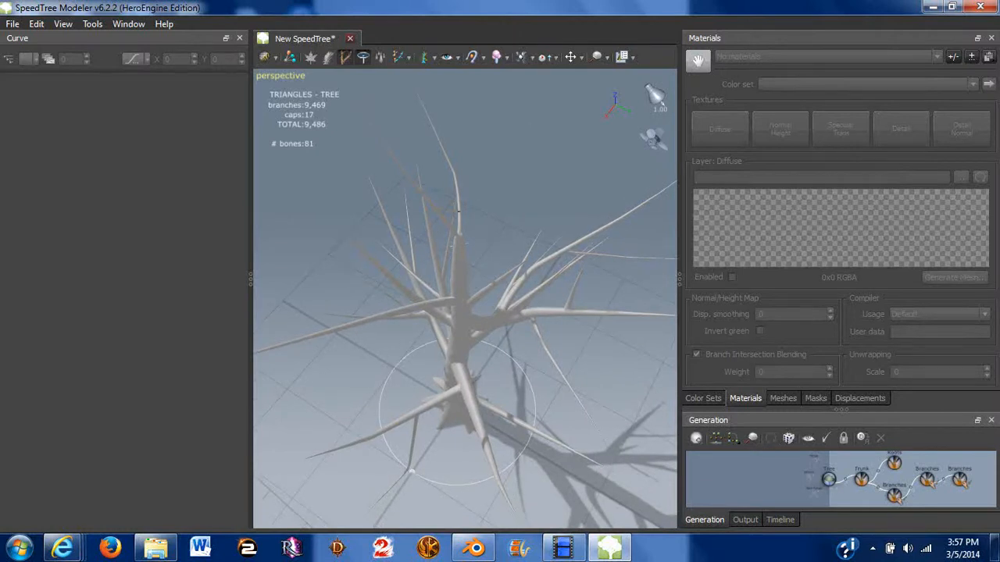
Step: Hand-draw forks on the crown branches around the trunk's tip, undoing and redrawing the first stroke
mouse_move(460, 217)
left_mouse_down()
mouse_move(490, 168)
mouse_move(413, 157)
mouse_move(462, 206)
mouse_move(503, 276)
mouse_move(414, 249)
mouse_move(351, 269)
mouse_move(346, 149)
mouse_move(266, 224)
mouse_move(440, 171)
mouse_move(585, 172)
mouse_move(616, 148)
mouse_move(598, 107)
mouse_move(476, 149)
mouse_move(497, 111)
mouse_move(473, 82)
left_mouse_up()
key("ctrl+z")
left_click_drag(492, 155, 594, 112)
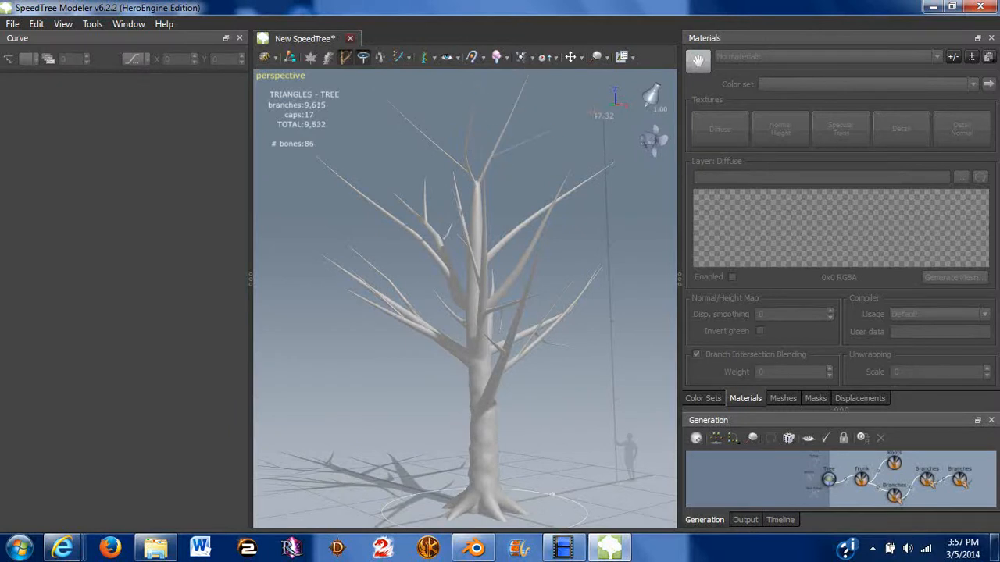
mouse_move(534, 181)
left_mouse_down()
mouse_move(304, 247)
mouse_move(364, 222)
mouse_move(436, 164)
mouse_move(466, 134)
mouse_move(450, 117)
left_mouse_up()
mouse_move(475, 161)
left_mouse_down()
mouse_move(515, 213)
mouse_move(571, 250)
mouse_move(477, 239)
mouse_move(533, 208)
mouse_move(542, 177)
mouse_move(511, 168)
mouse_move(471, 178)
left_mouse_up()
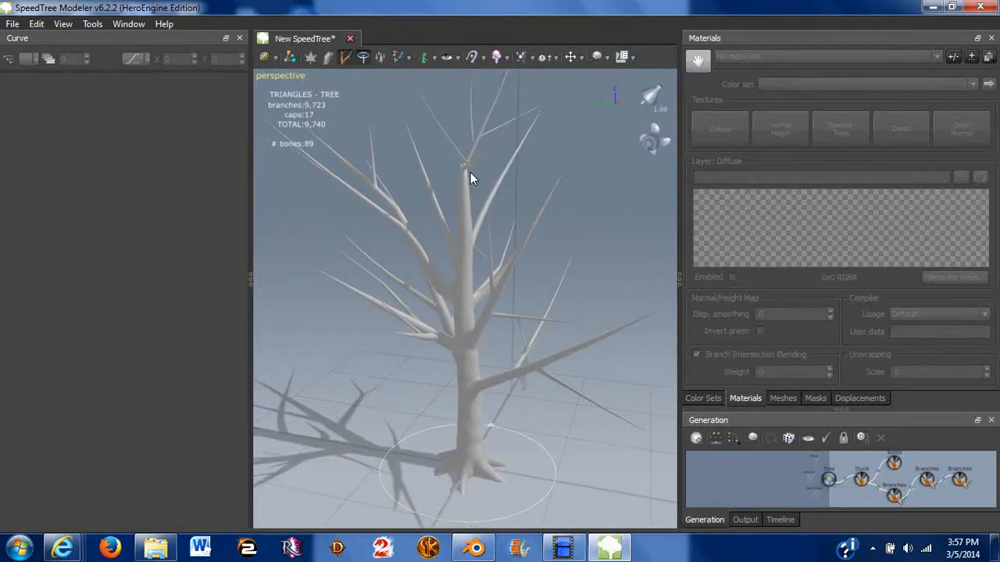
left_click_drag(482, 214, 537, 105)
left_click_drag(485, 215, 572, 141)
Step: Widen the viewport and hand-draw another side branch on the tree's existing branches
mouse_move(515, 205)
left_mouse_down()
mouse_move(466, 217)
mouse_move(335, 211)
mouse_move(252, 249)
mouse_move(263, 259)
mouse_move(252, 279)
mouse_move(168, 271)
mouse_move(193, 267)
left_mouse_up()
left_click_drag(386, 304, 365, 251)
right_click(397, 268)
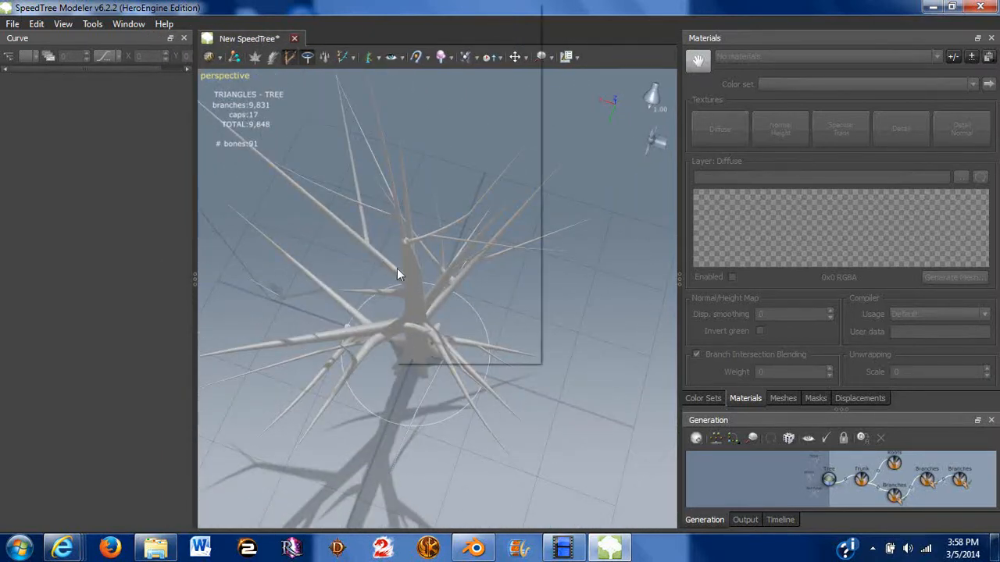
mouse_move(428, 295)
left_click(297, 238)
left_click_drag(298, 238, 445, 305)
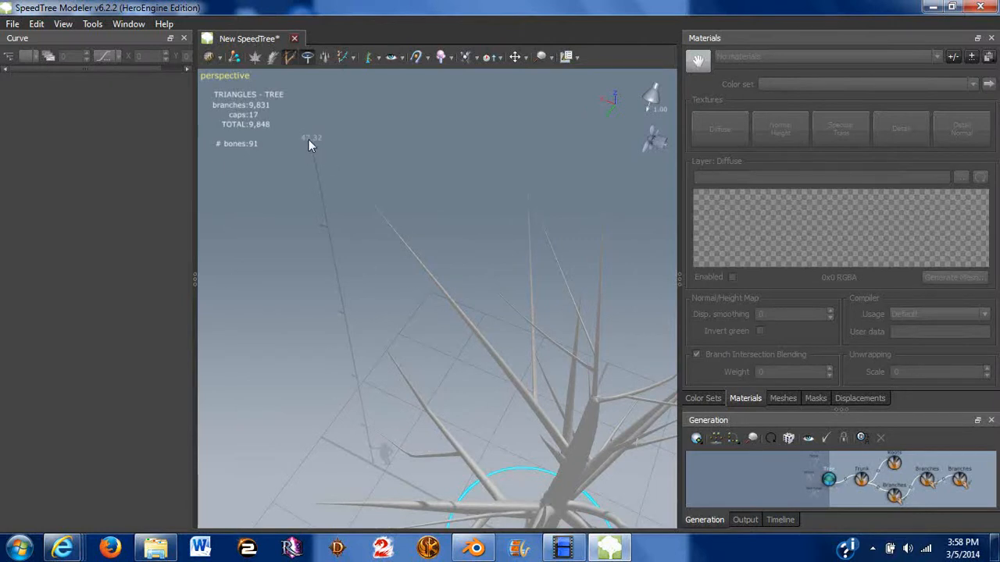
mouse_move(327, 161)
left_mouse_down()
mouse_move(443, 290)
mouse_move(350, 212)
mouse_move(375, 181)
left_mouse_up()
left_click_drag(625, 409, 590, 345)
left_click_drag(534, 320, 472, 363)
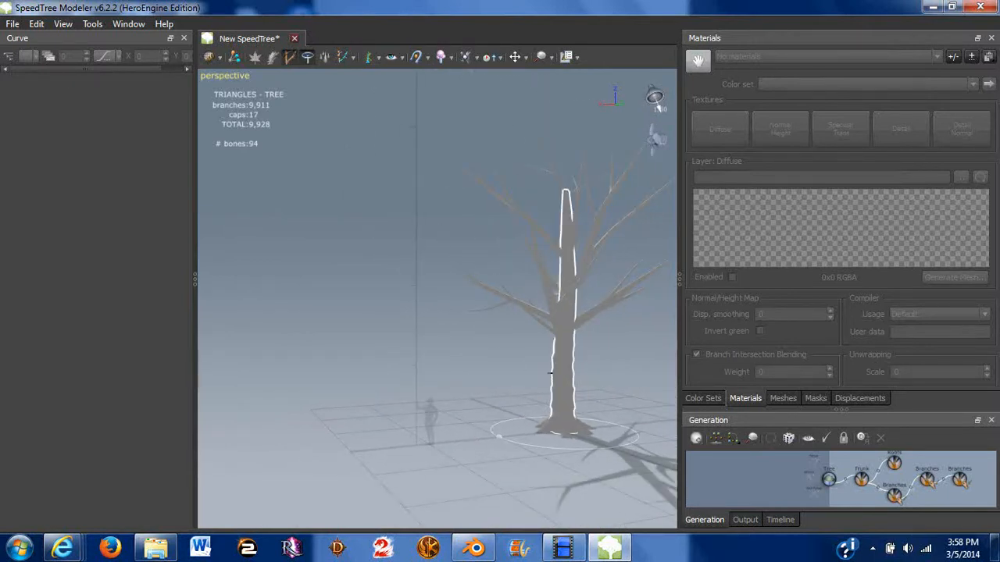
Step: Try hand-drawing a large branch outward from the lower trunk and undo the strokes
left_click_drag(551, 364, 478, 289)
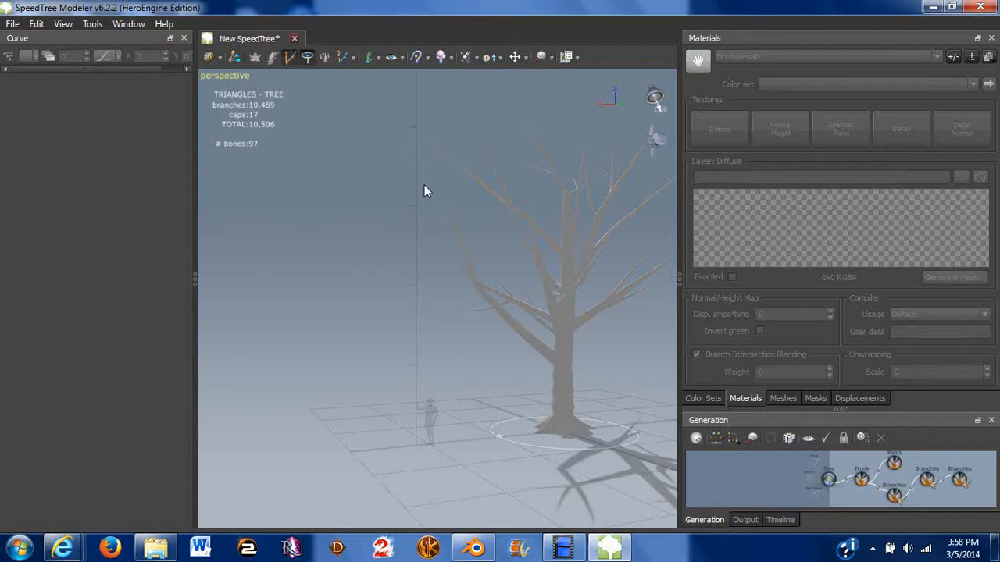
key("ctrl+z")
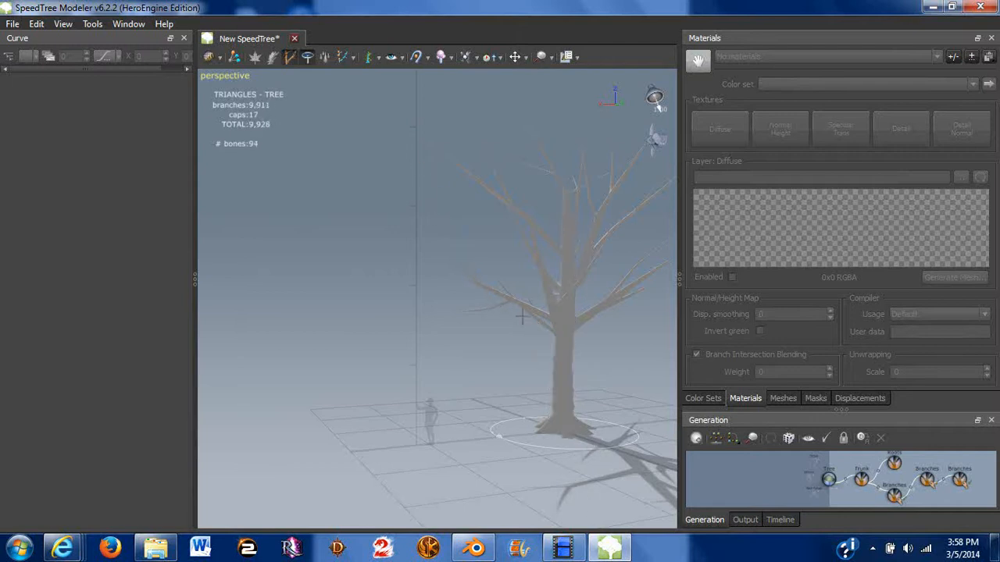
left_click_drag(553, 353, 508, 306)
left_click_drag(468, 265, 560, 380)
key("ctrl+z")
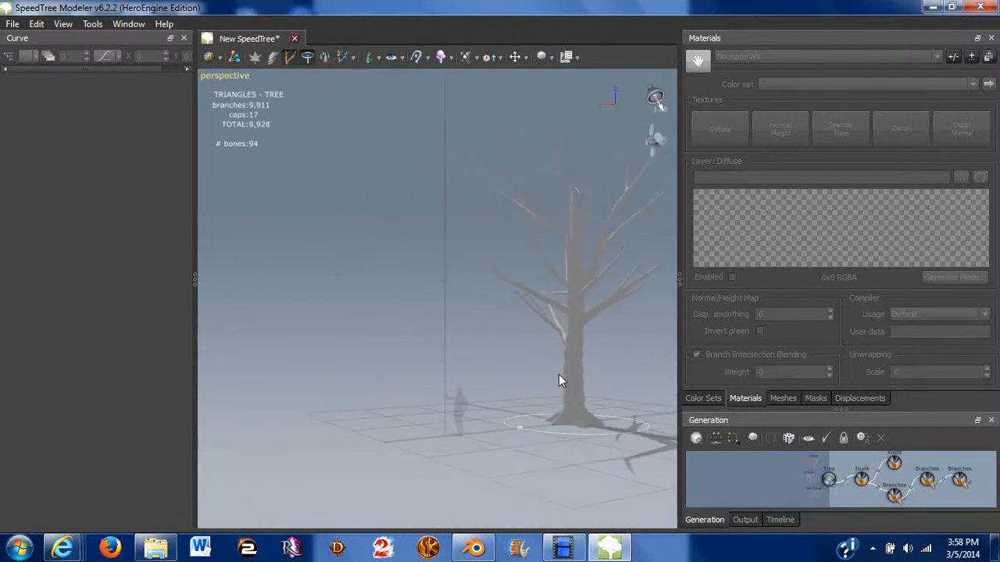
Step: Hand-draw a large outward branch low on the trunk, with an undone stroke, and add side branches to it
left_click_drag(653, 333, 334, 367)
key("ctrl+z")
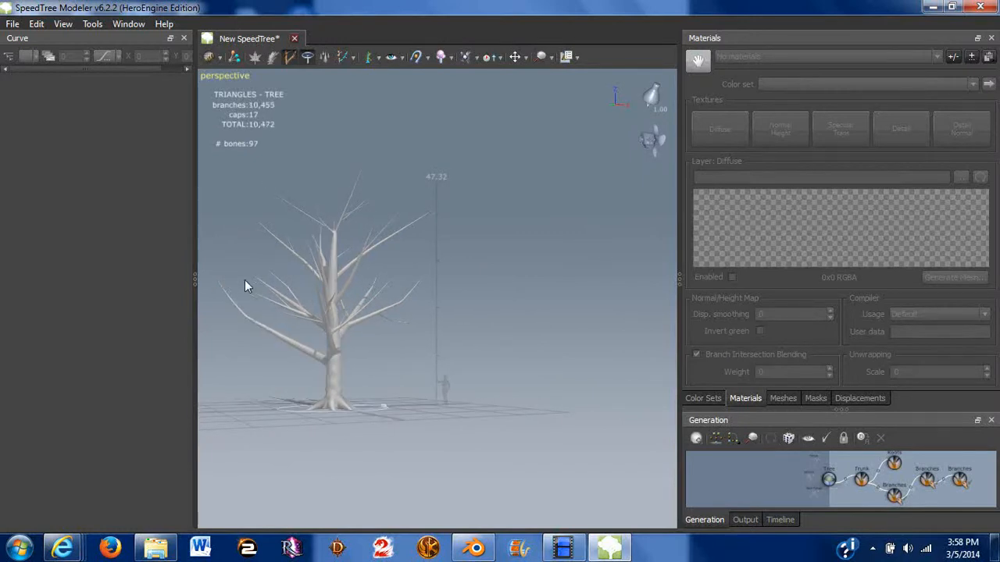
left_click_drag(245, 281, 558, 428)
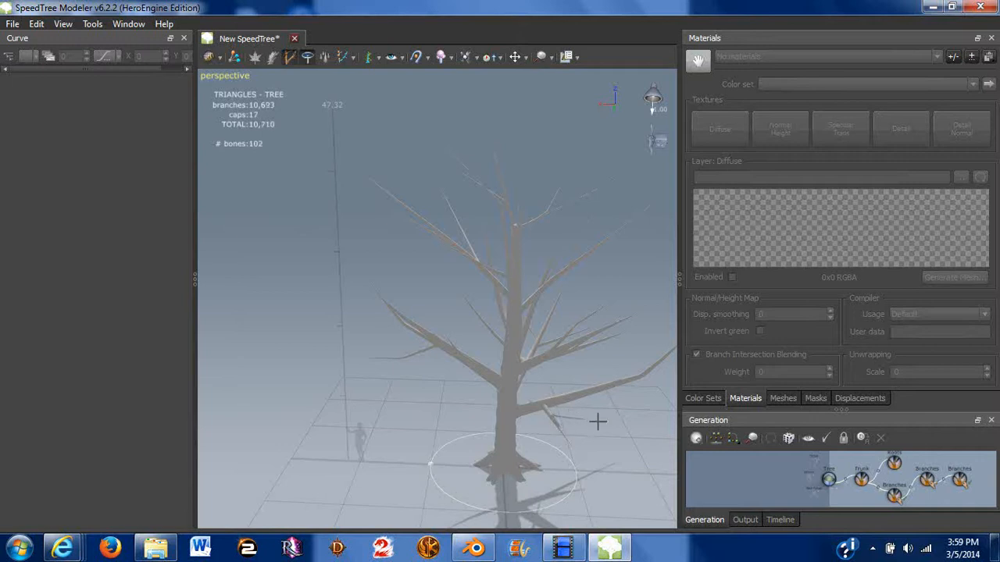
left_click_drag(600, 434, 547, 405)
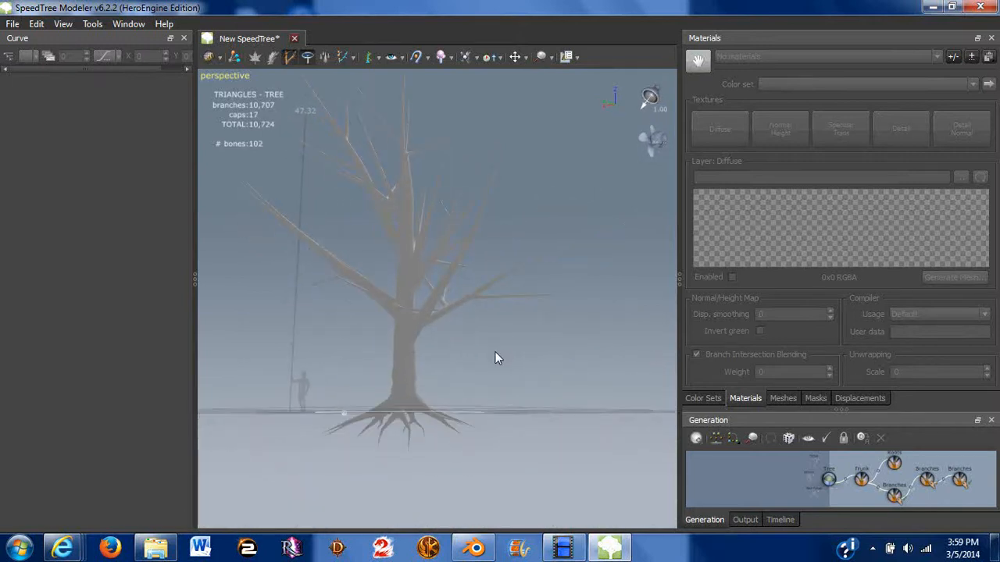
left_click_drag(495, 358, 507, 252)
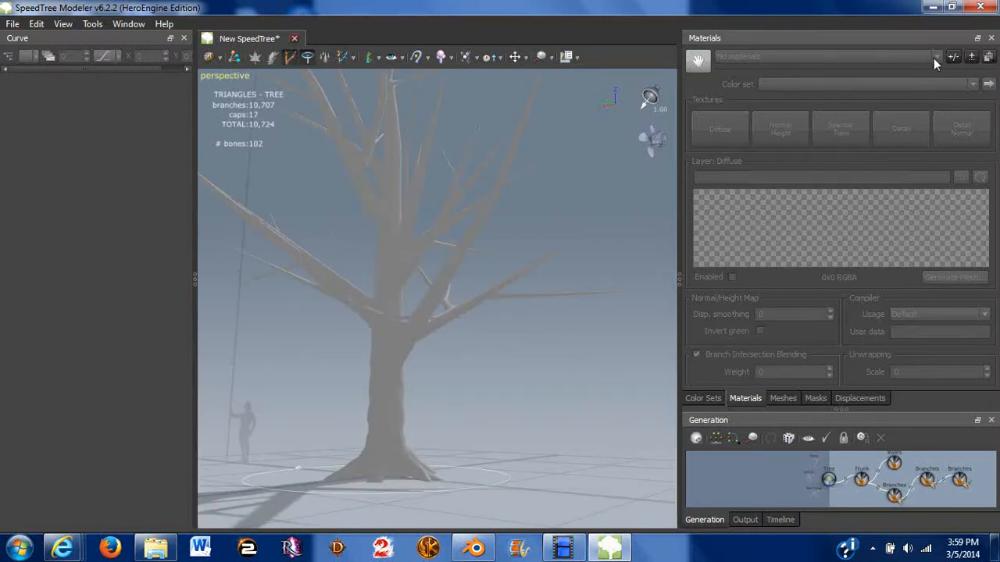
Step: Create a material from the ConiferBark sample texture and apply it to the trunk, roots and branches
left_click(971, 57)
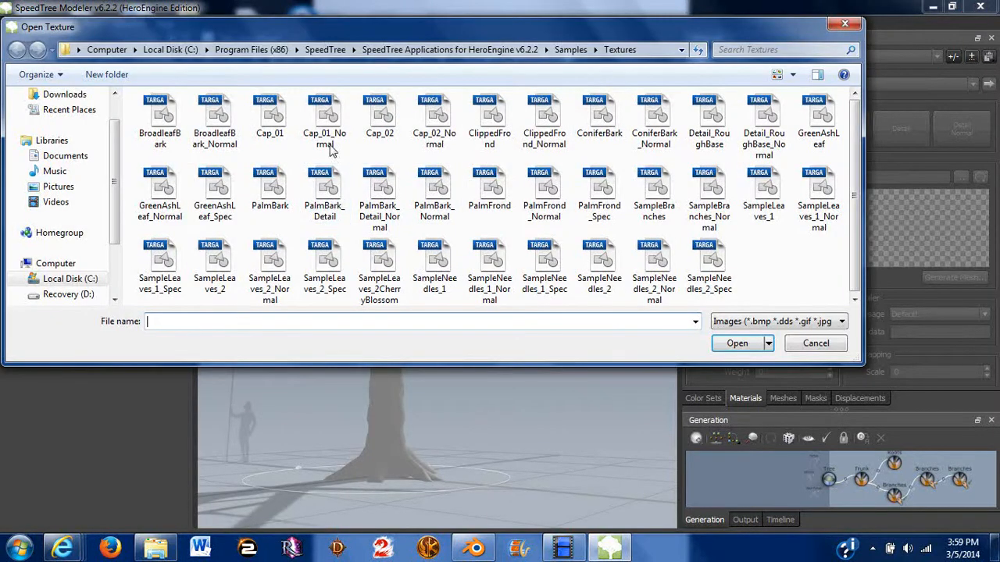
double_click(580, 118)
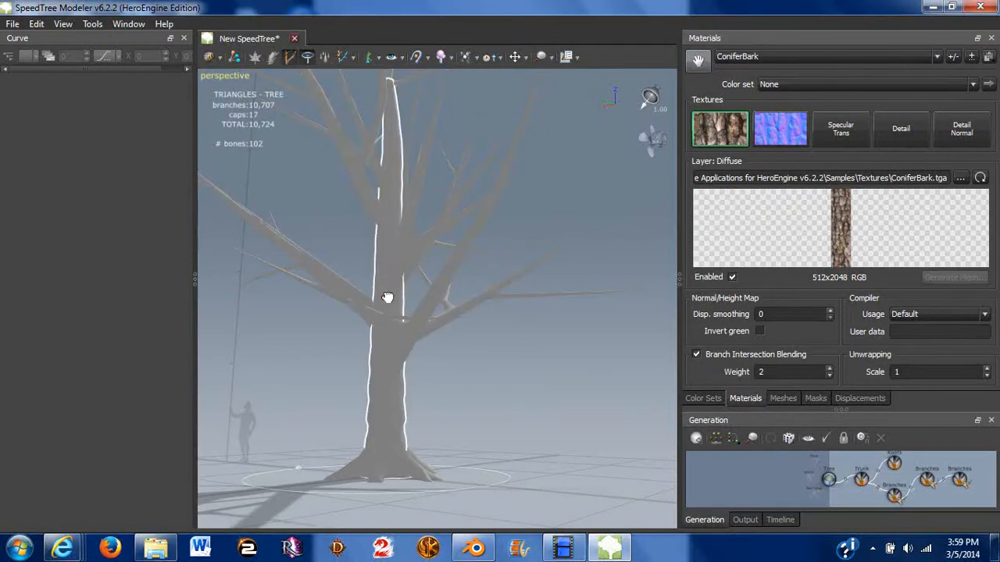
left_click_drag(383, 305, 672, 257)
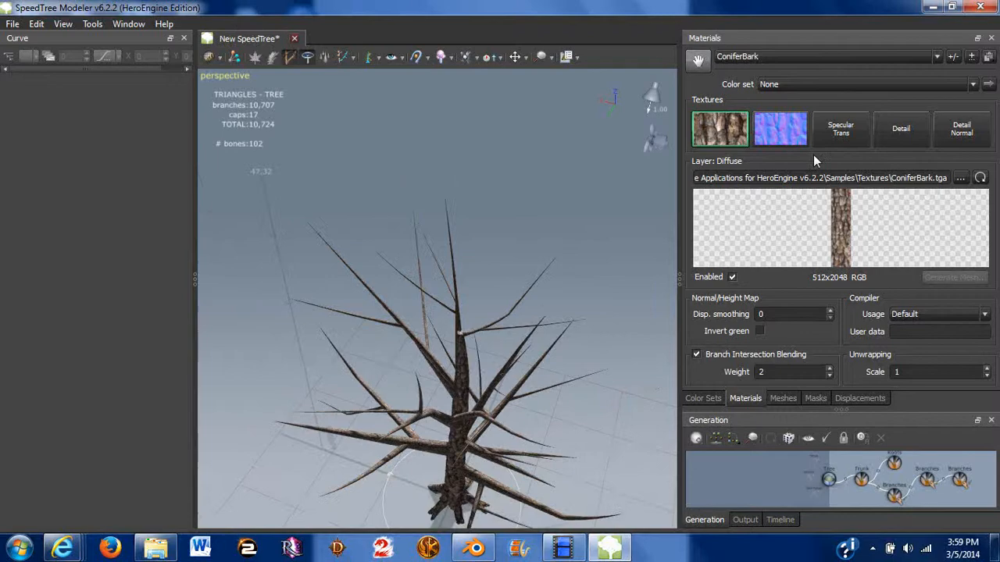
Step: Create a material from the Cap_01 sample texture and apply it to the cap on the trunk's cut top
left_click(972, 57)
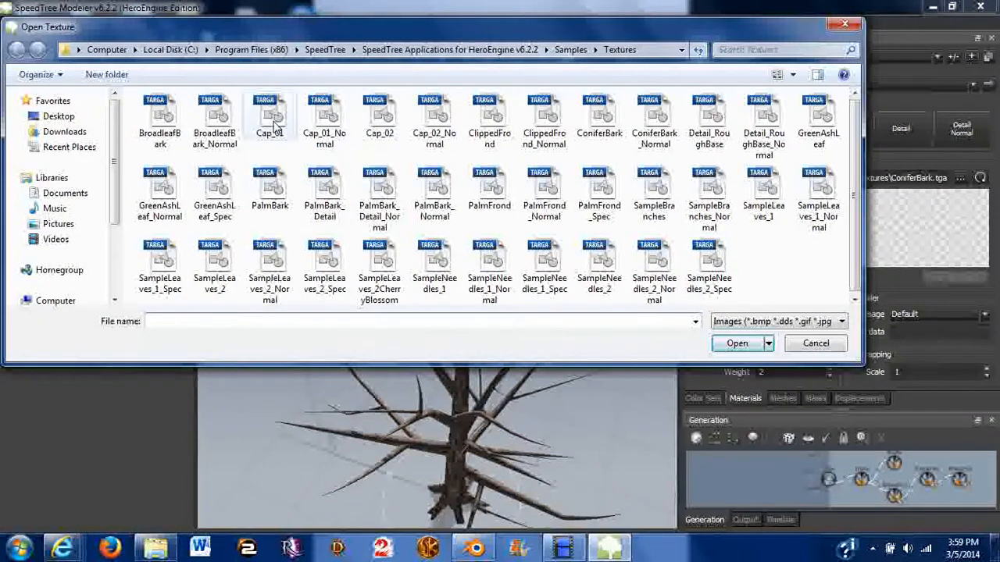
double_click(269, 117)
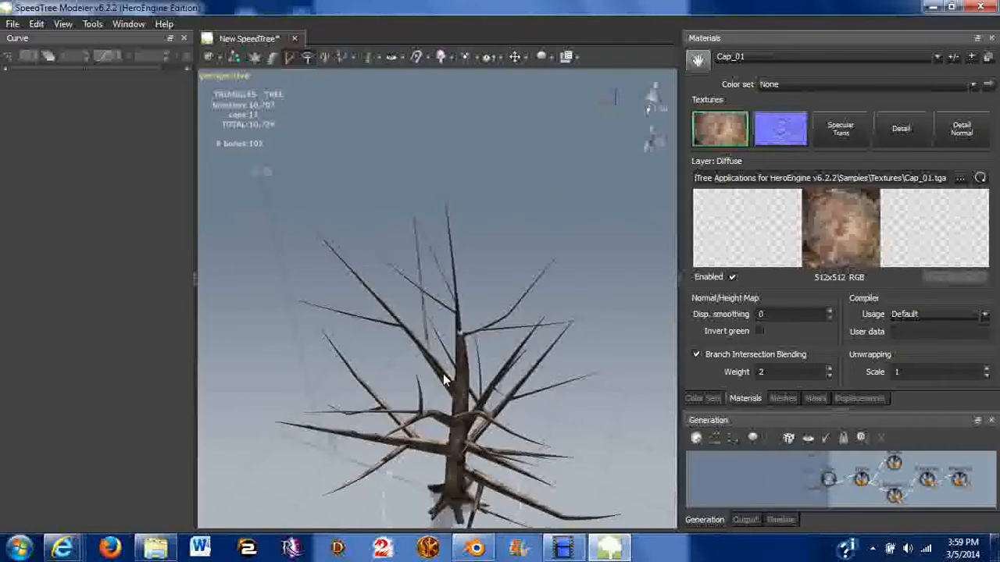
scroll(444, 380, "down", 5)
scroll(443, 378, "up", 10)
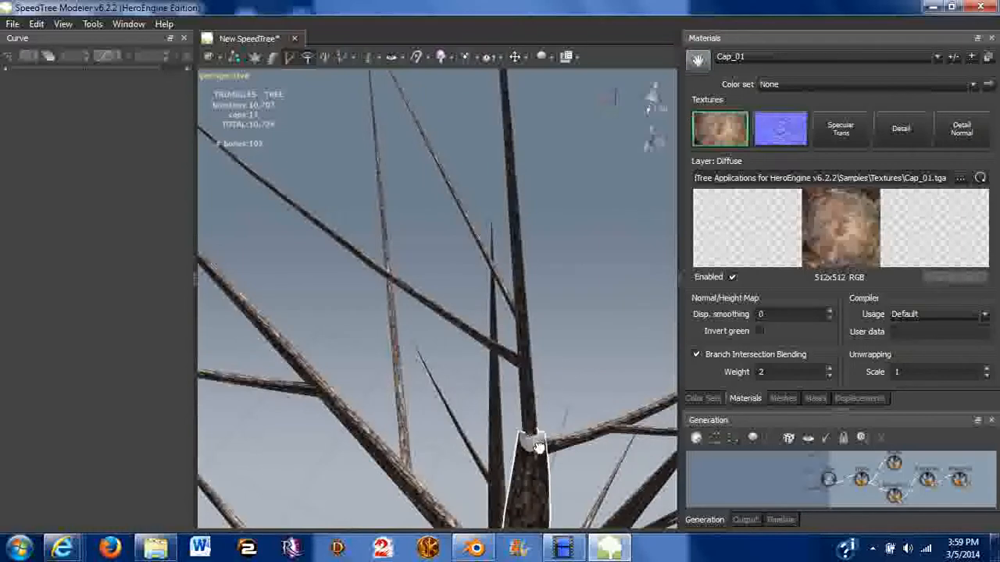
scroll(525, 439, "down", 3)
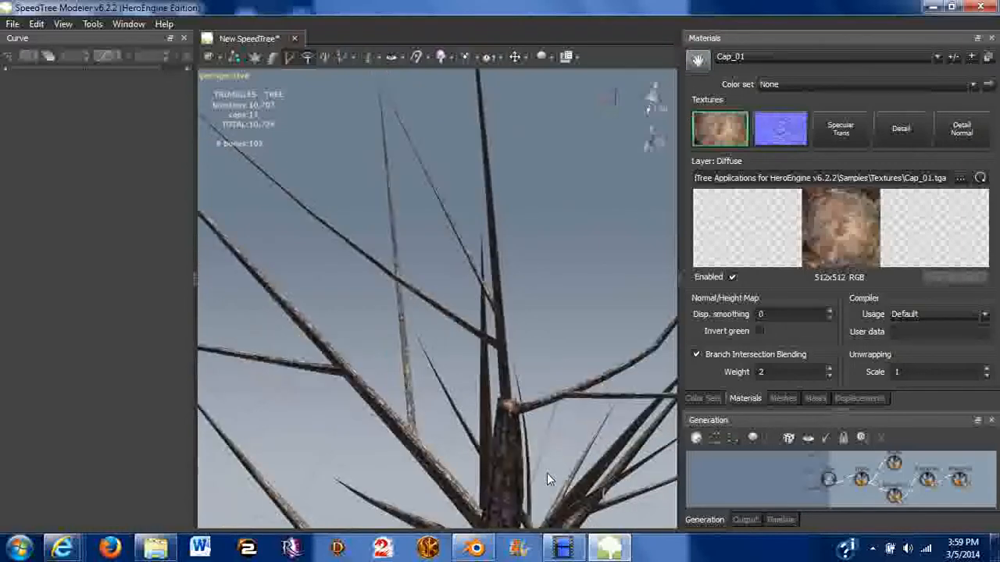
scroll(546, 469, "up", 3)
middle_click_drag(571, 452, 541, 414)
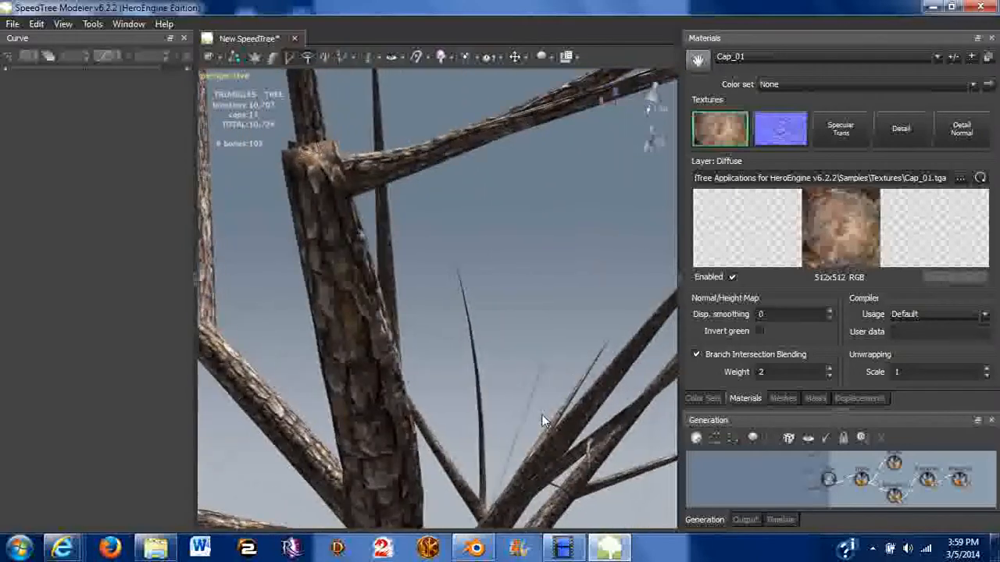
scroll(543, 414, "down", 2)
scroll(483, 392, "down", 3)
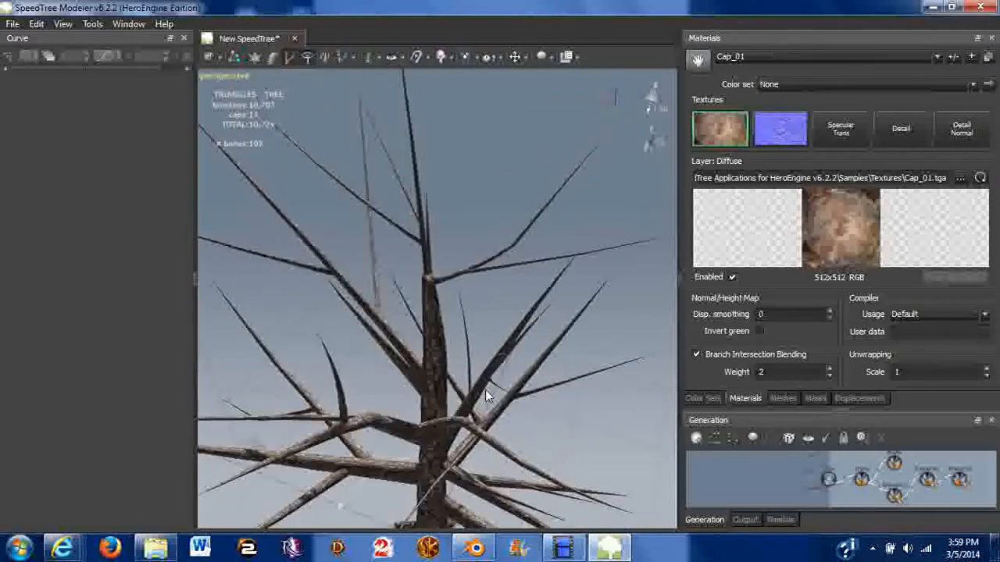
double_click(833, 136)
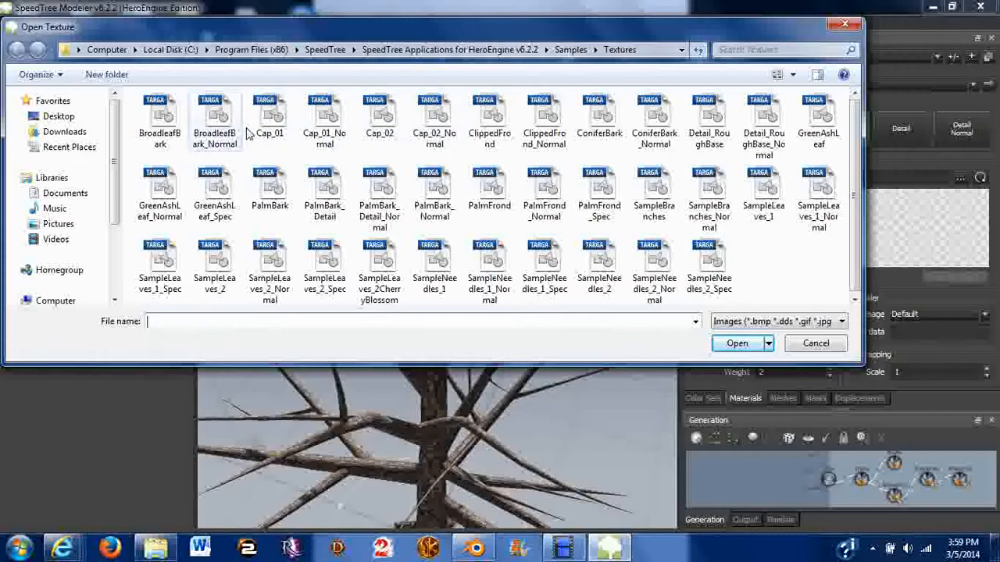
left_click(842, 26)
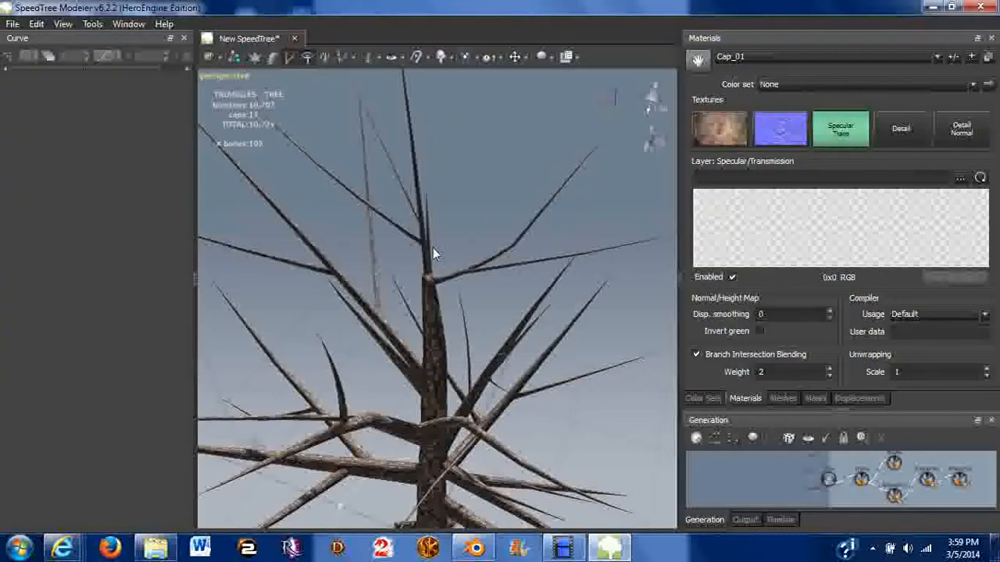
left_click_drag(433, 254, 569, 383)
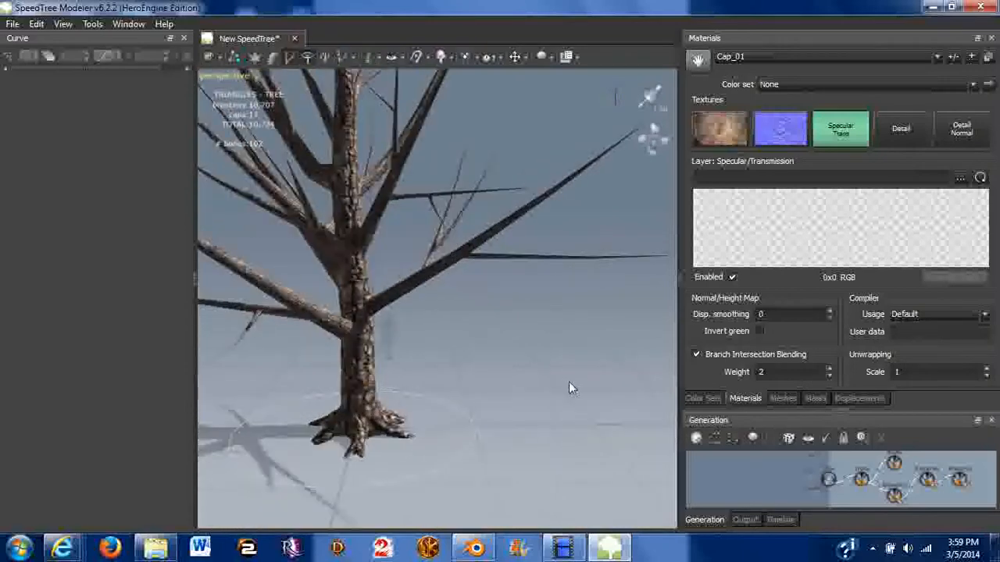
Step: Add the Standard RT leaves template to the generator of the large branches growing from the trunk
left_click(898, 500)
right_click(898, 499)
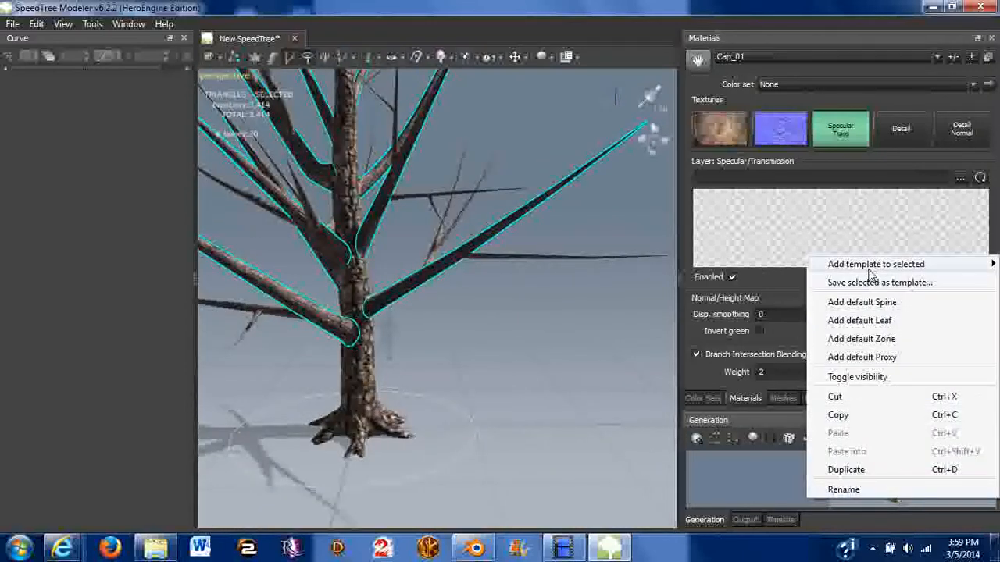
mouse_move(846, 269)
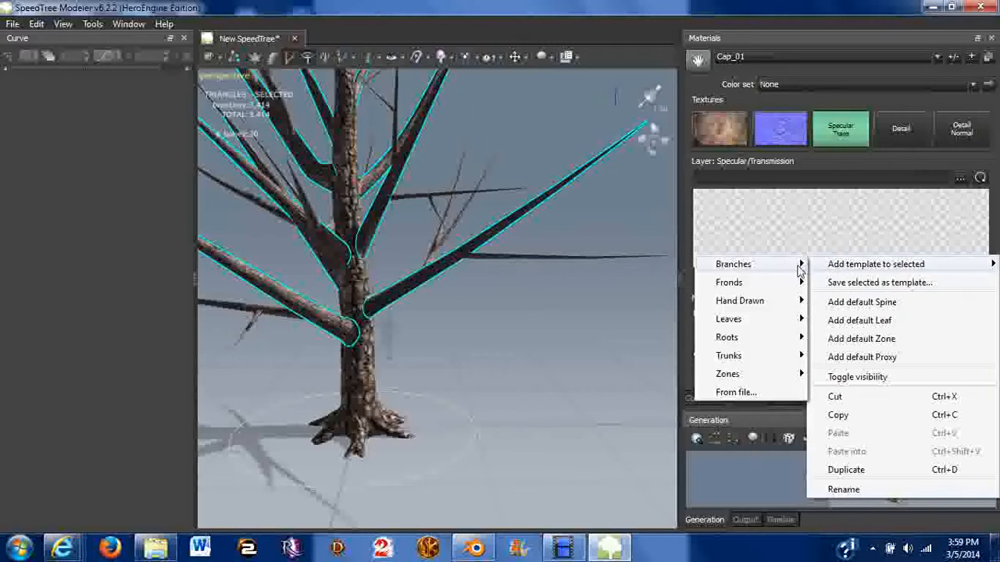
mouse_move(772, 328)
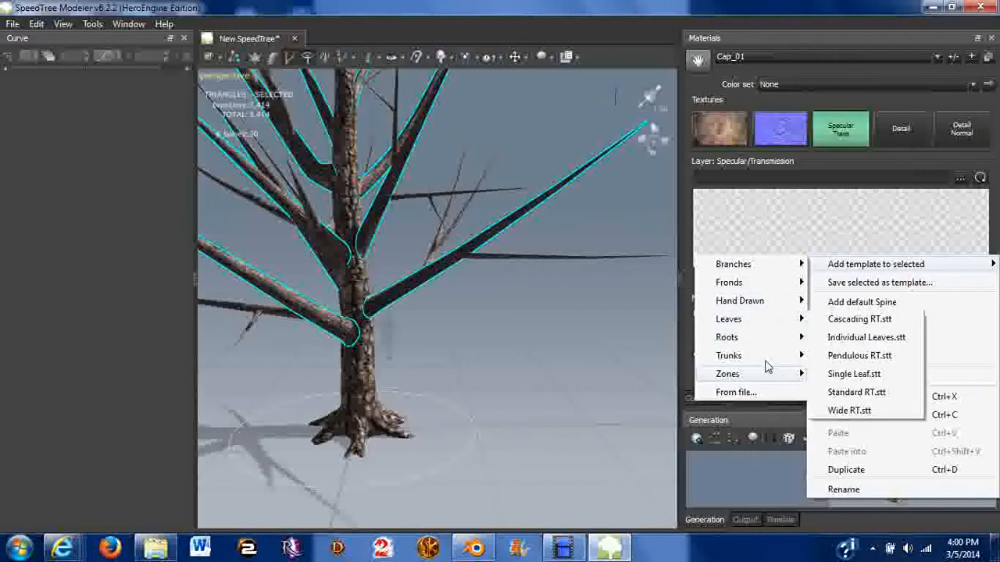
left_click(874, 395)
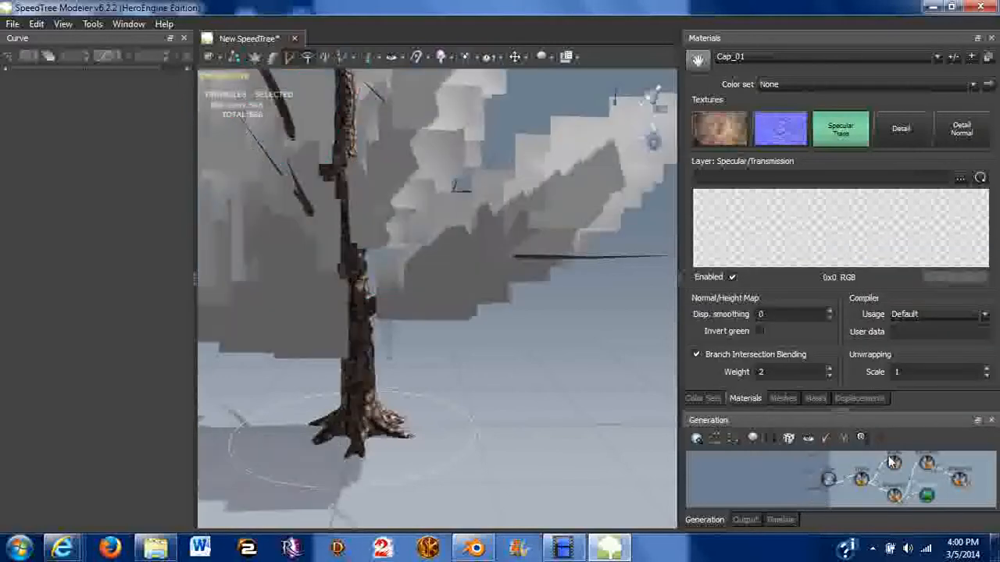
Step: Add the Standard RT leaves template to the generator of the side branches
right_click(930, 468)
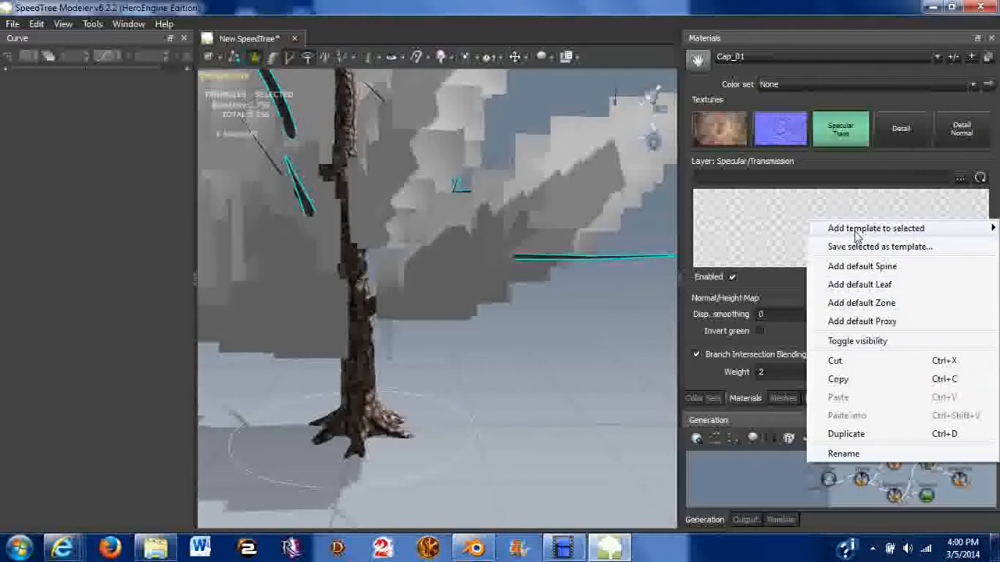
mouse_move(857, 232)
mouse_move(777, 283)
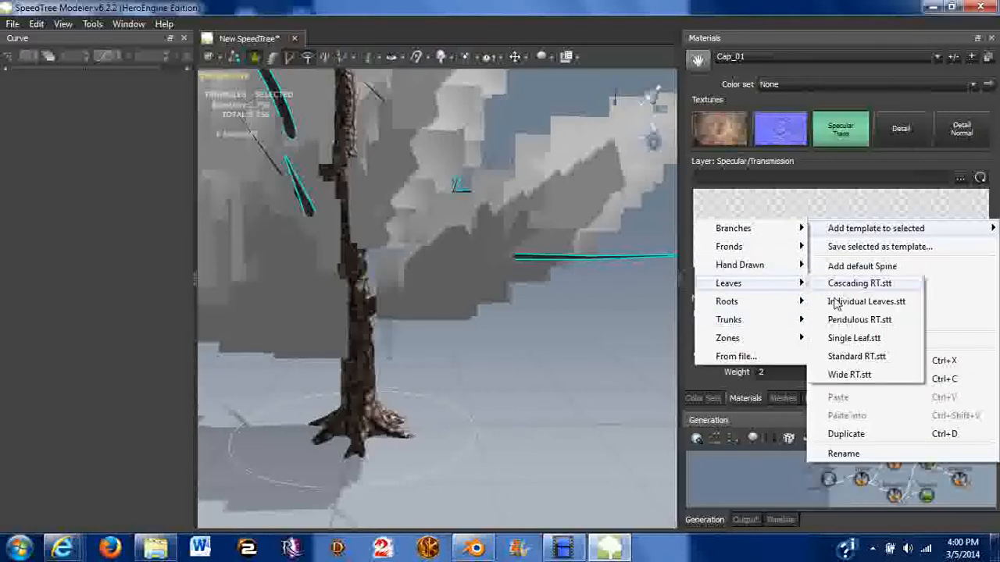
left_click(852, 356)
right_click(898, 472)
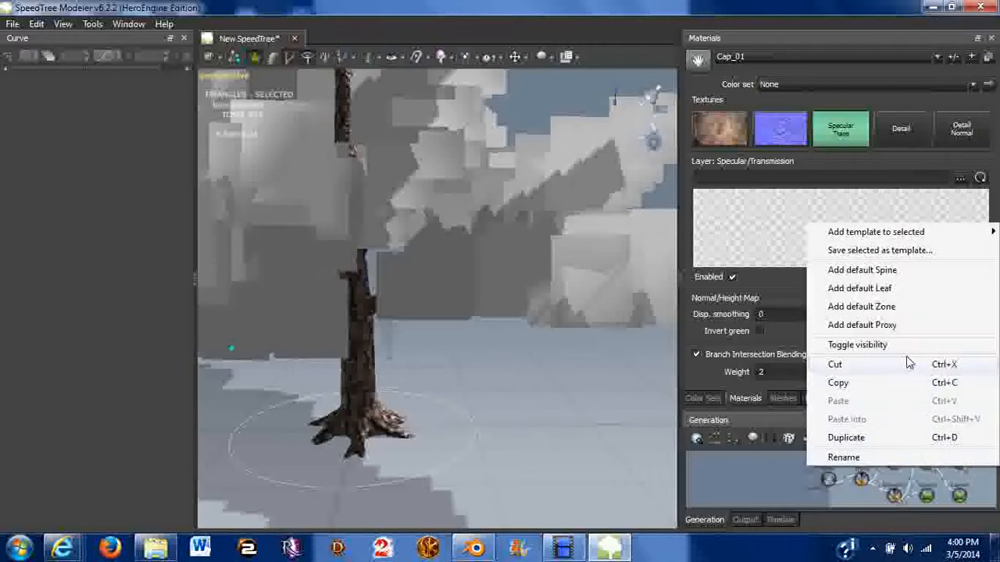
mouse_move(840, 239)
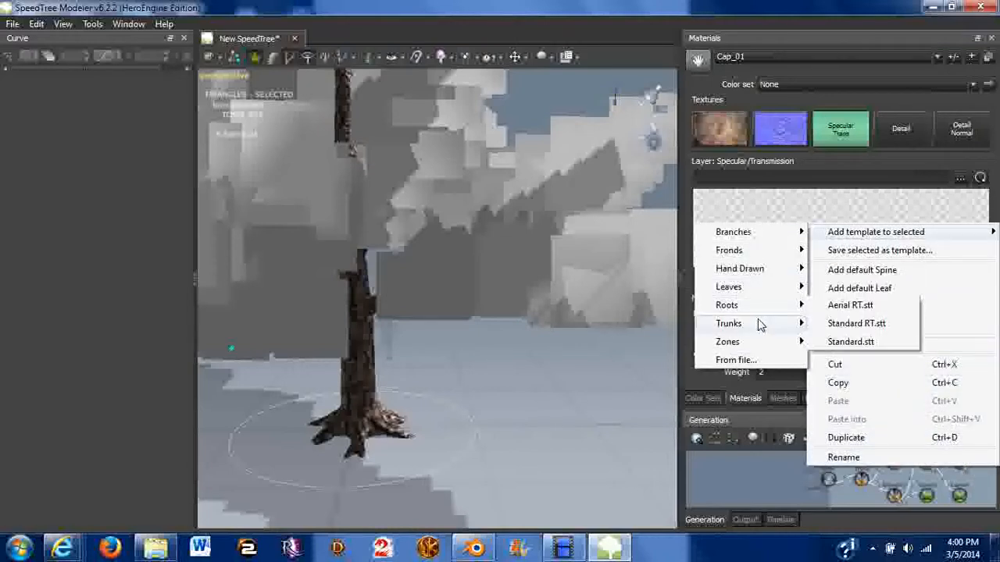
mouse_move(770, 292)
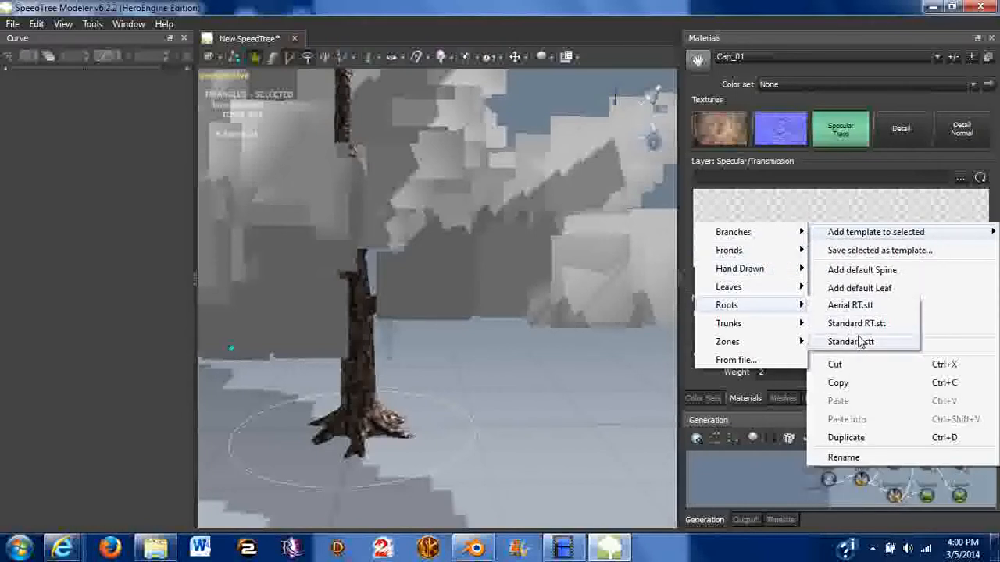
left_click(859, 341)
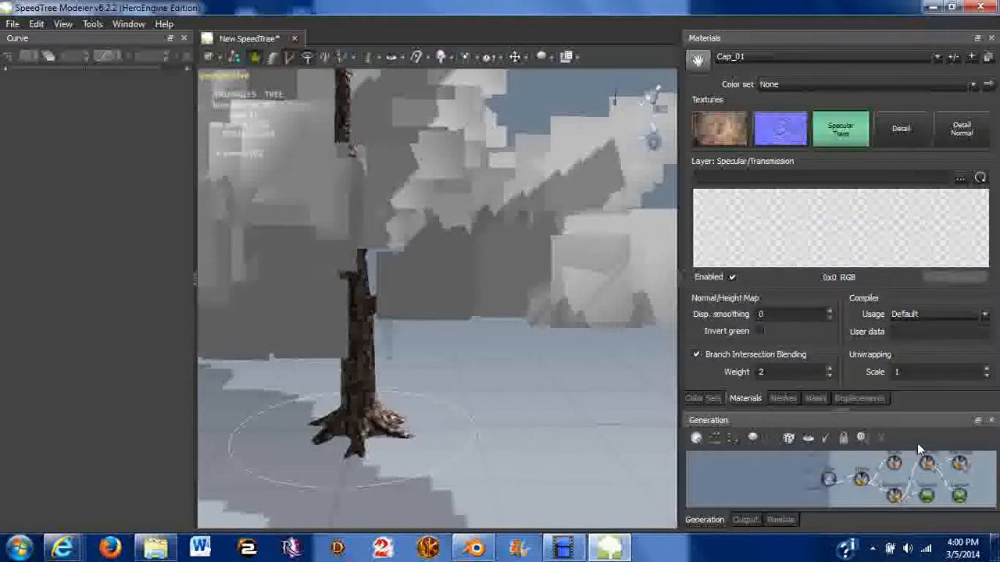
Step: Add a Standard RT leaves template to the last generator in the upper branch chain
right_click(962, 465)
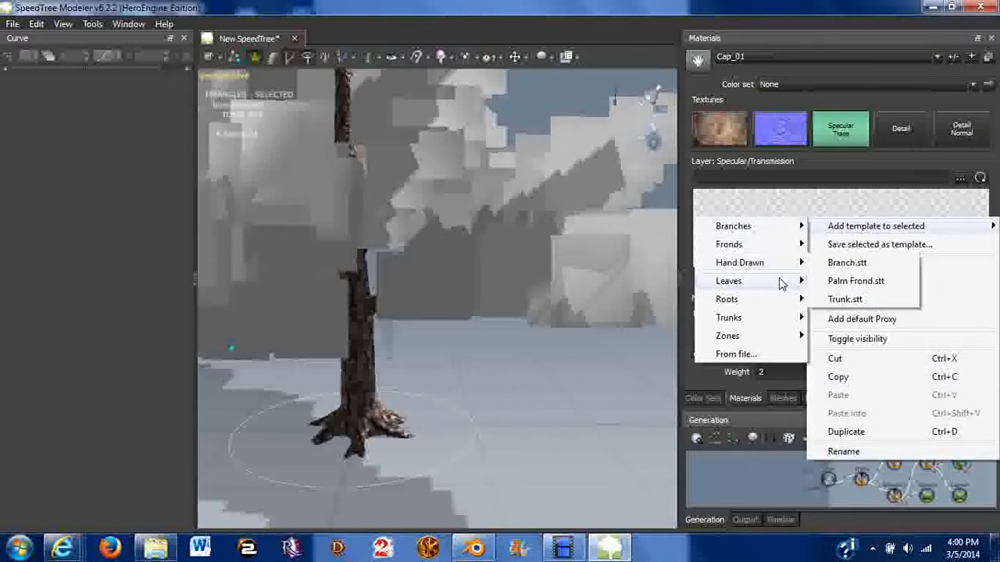
mouse_move(723, 281)
left_click(859, 354)
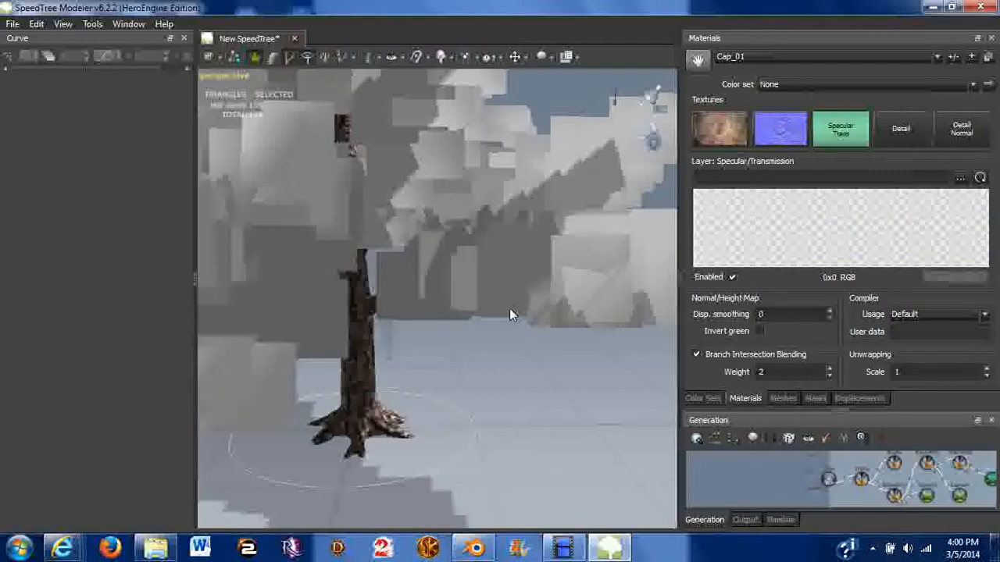
Step: Create a material from the SampleLeaves_2CherryBlossom sample texture and apply it to all the leaf groups
scroll(512, 359, "down", 10)
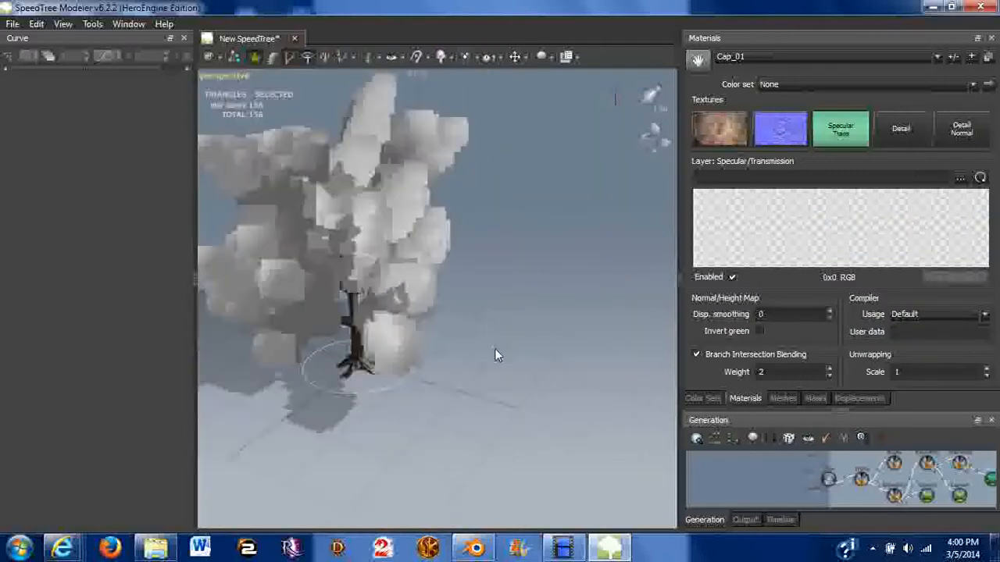
left_click_drag(342, 323, 362, 299)
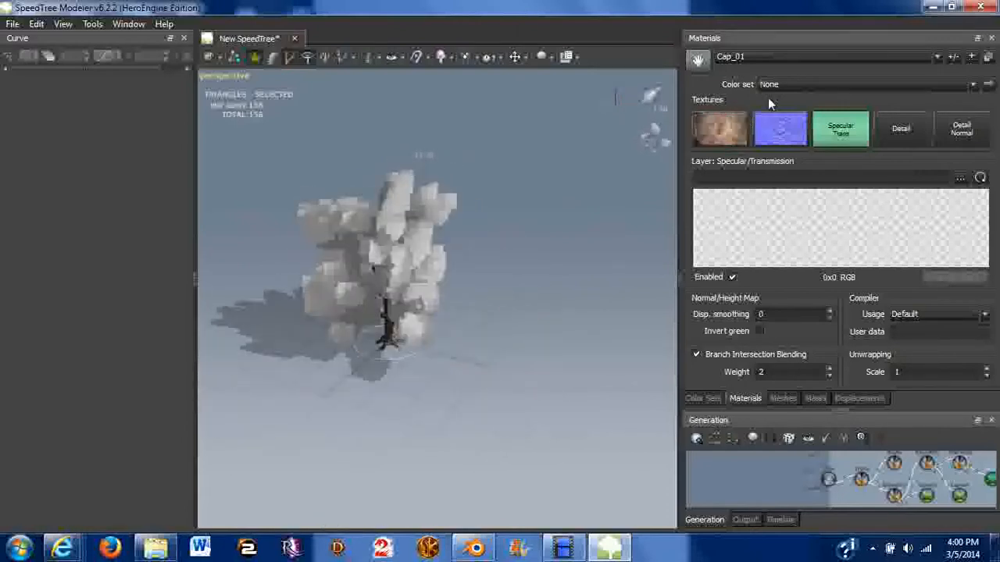
left_click(972, 58)
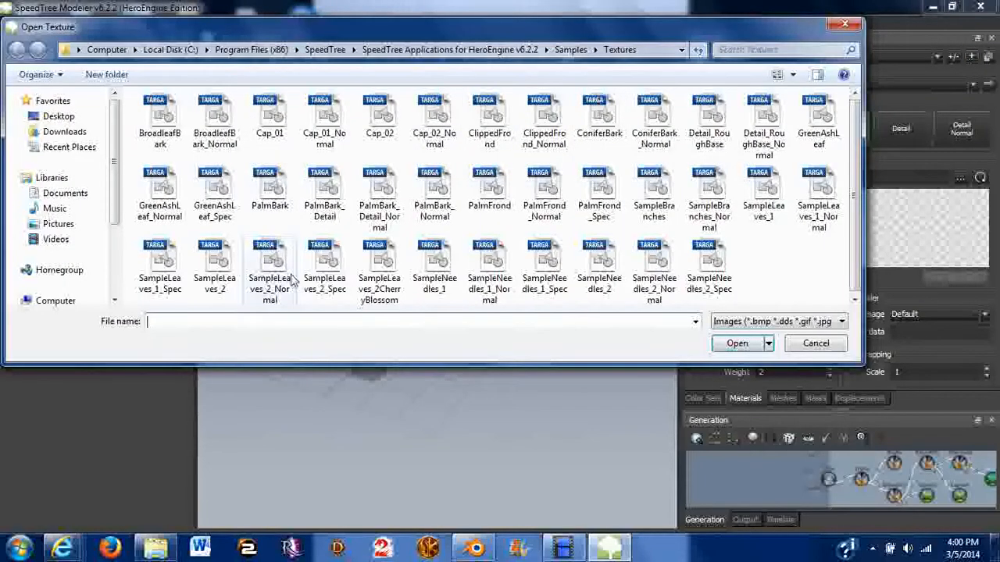
double_click(379, 270)
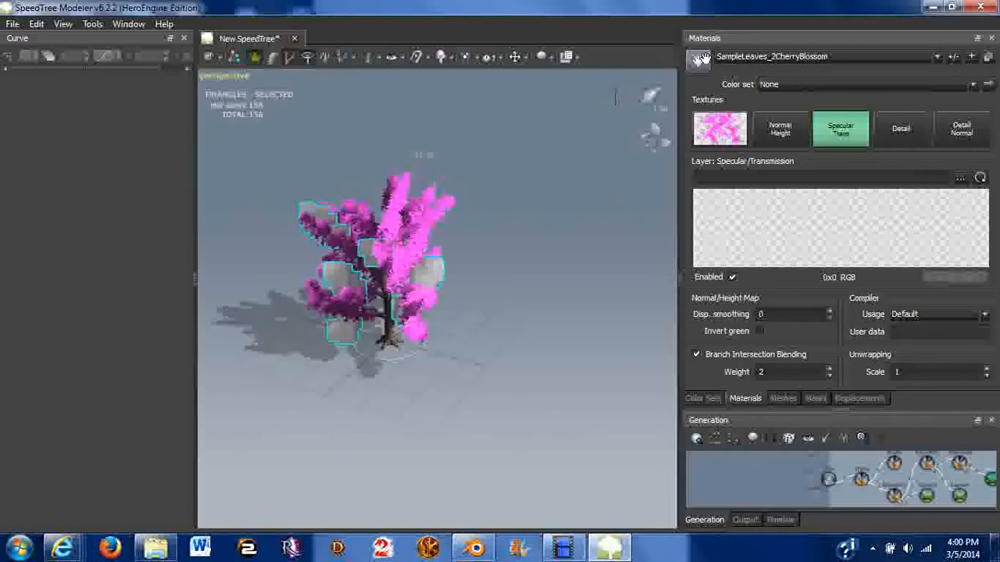
left_click_drag(396, 205, 328, 218)
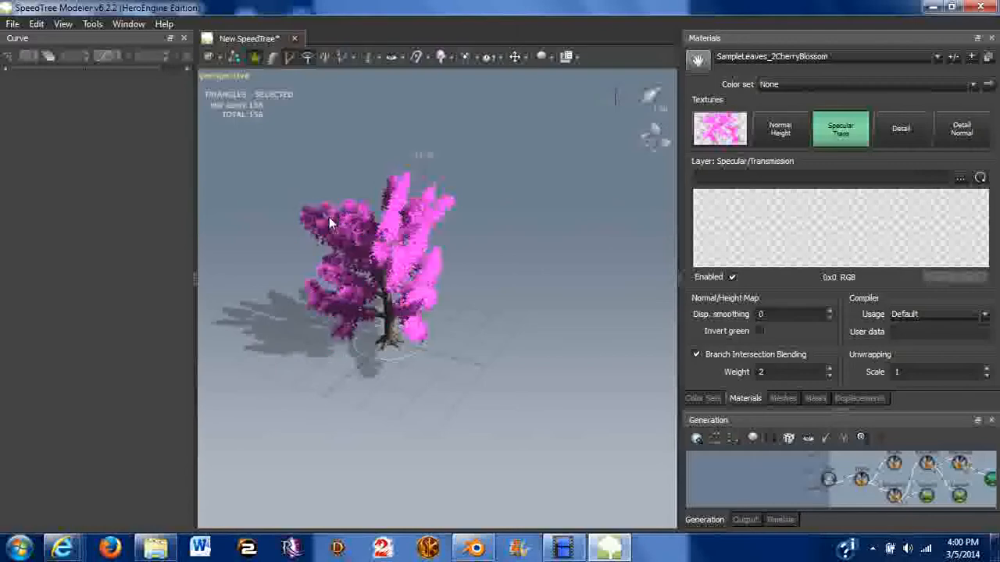
Step: Deselect the leaves and hand-draw a new branch rising outward from the lower trunk
left_click_drag(381, 282, 521, 350)
scroll(522, 351, "up", 5)
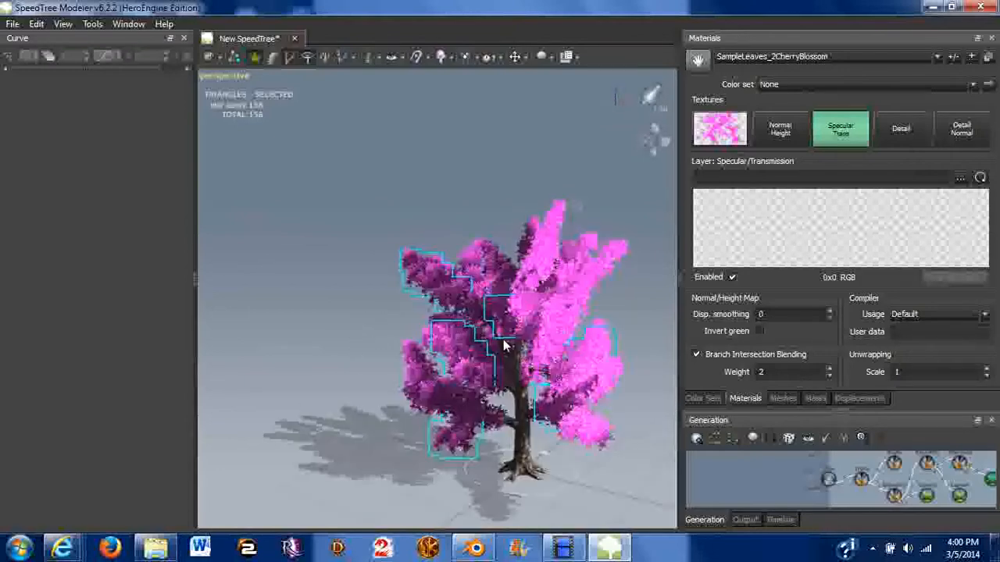
left_click_drag(627, 457, 507, 338)
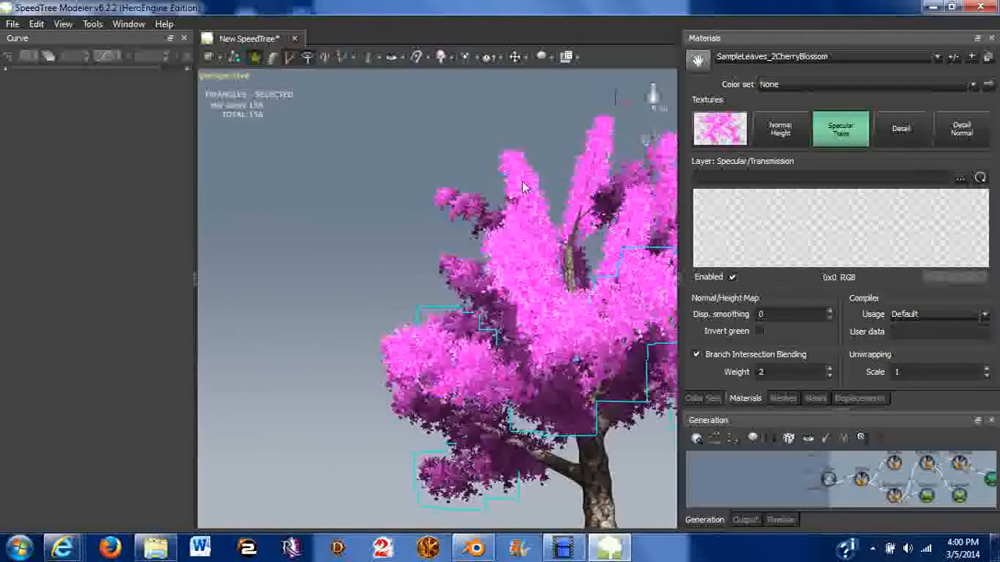
left_click_drag(541, 282, 500, 333)
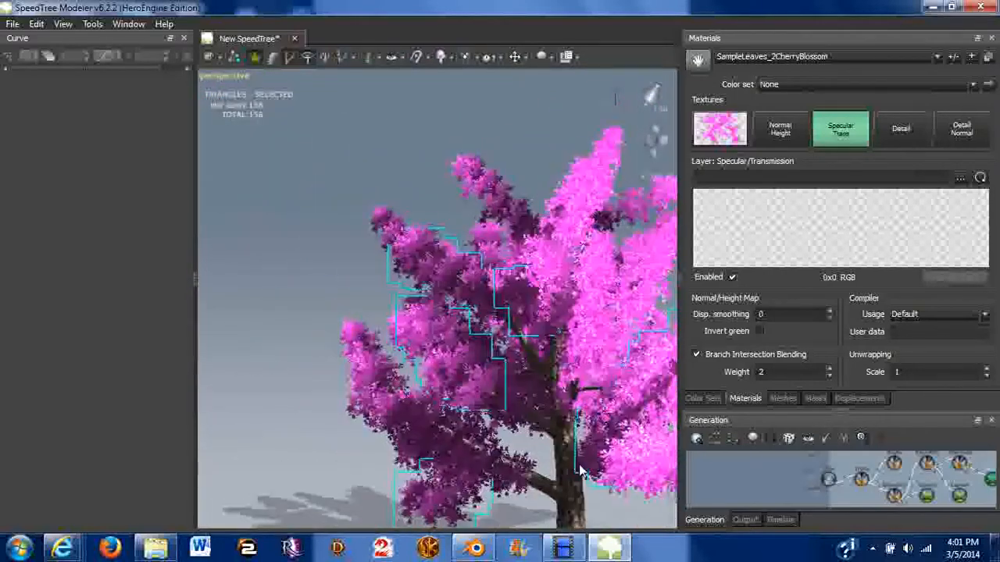
left_click(550, 479)
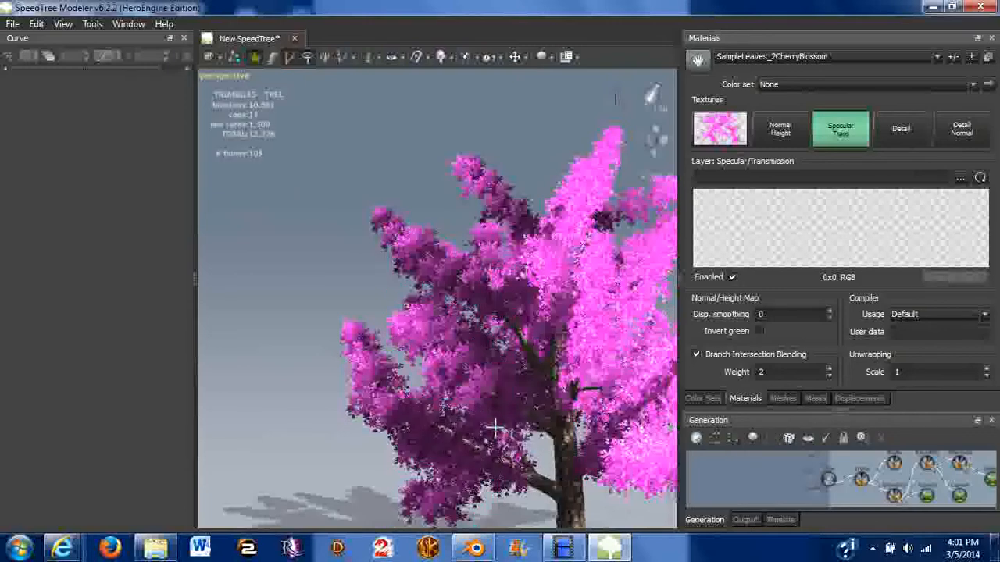
mouse_move(536, 393)
left_mouse_down()
mouse_move(523, 393)
mouse_move(508, 312)
mouse_move(471, 248)
left_mouse_up()
Step: Hand-draw two more branches upward and outward from the trunk on other sides of the tree
left_click_drag(488, 286, 579, 370)
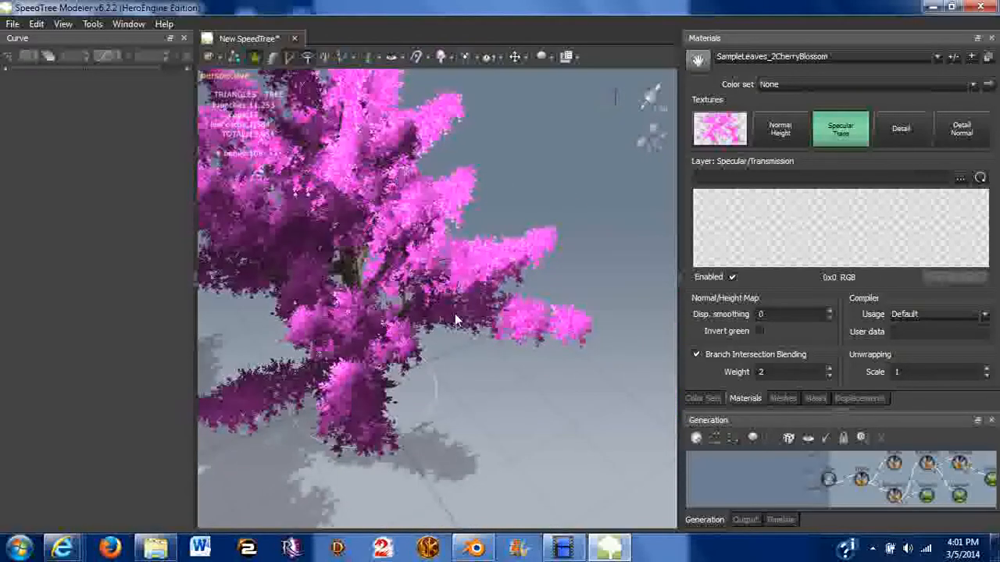
left_click_drag(456, 320, 213, 329)
left_click_drag(282, 360, 351, 346)
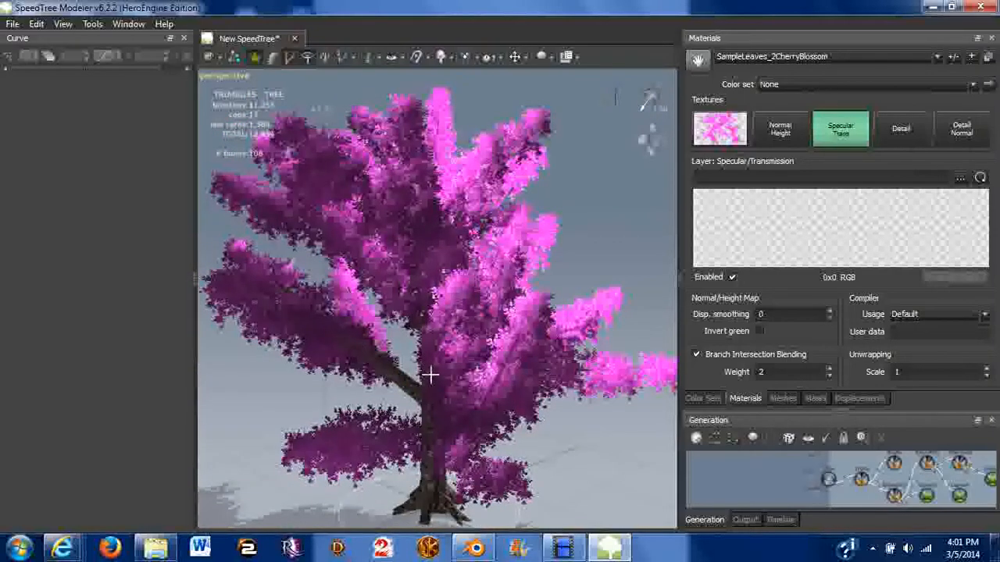
mouse_move(460, 384)
left_mouse_down()
mouse_move(507, 383)
mouse_move(349, 196)
left_mouse_up()
mouse_move(479, 376)
left_mouse_down()
mouse_move(342, 360)
mouse_move(519, 365)
mouse_move(553, 303)
left_mouse_up()
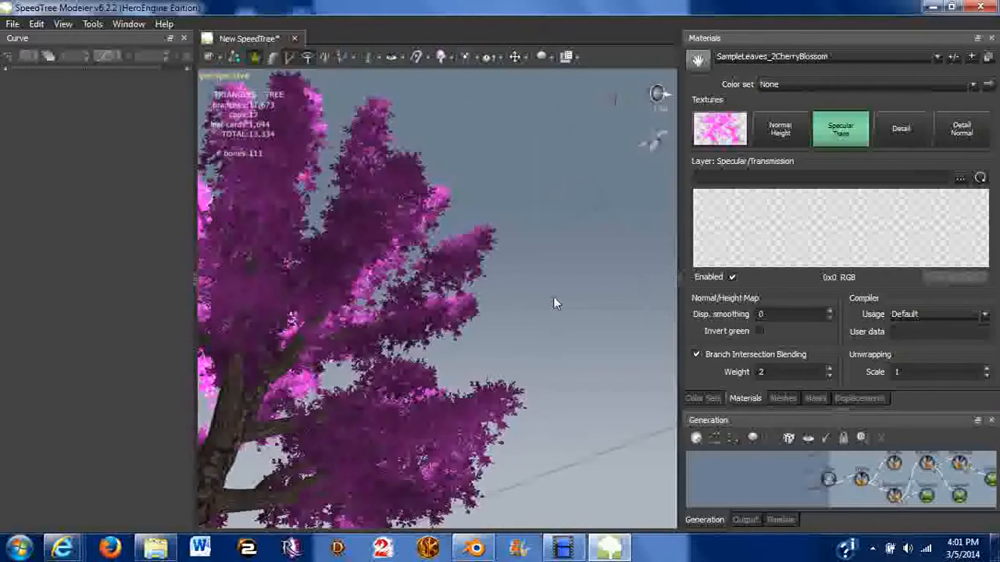
mouse_move(235, 415)
left_mouse_down()
mouse_move(353, 328)
mouse_move(375, 288)
left_mouse_up()
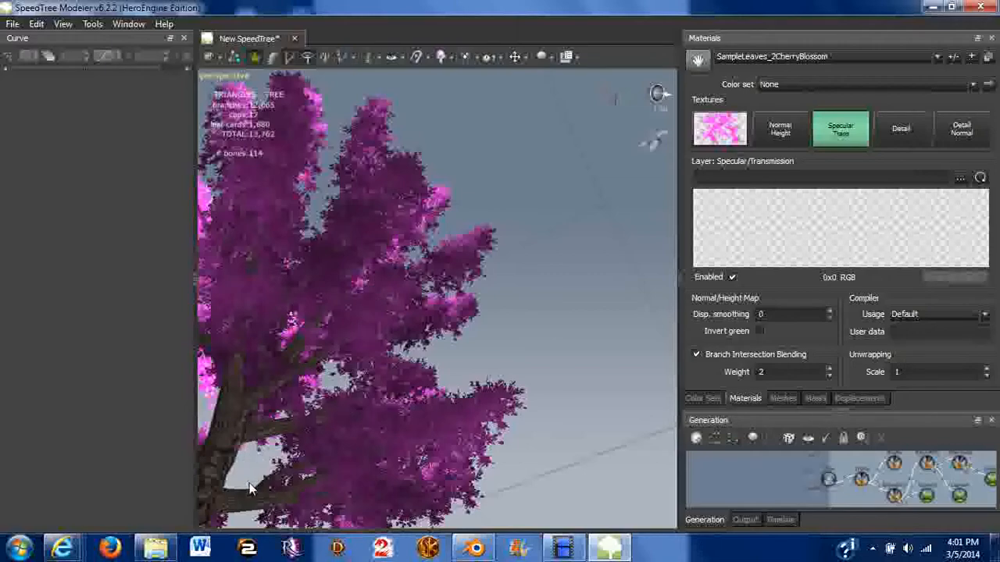
right_click(295, 488)
left_click(538, 393)
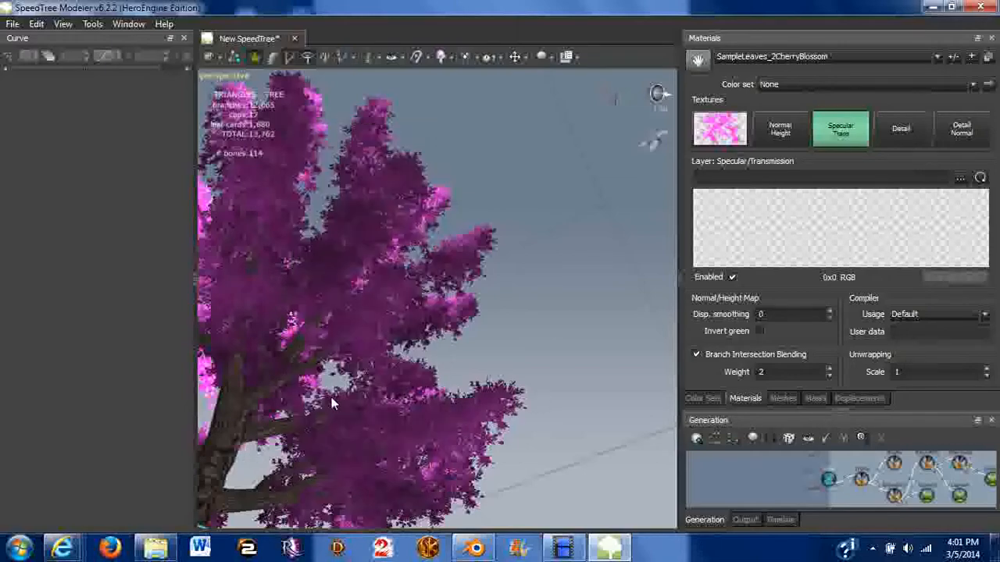
Step: Hand-draw several additional branches from the middle of the trunk to fill gaps in the blossom crown
left_click_drag(332, 398, 356, 378)
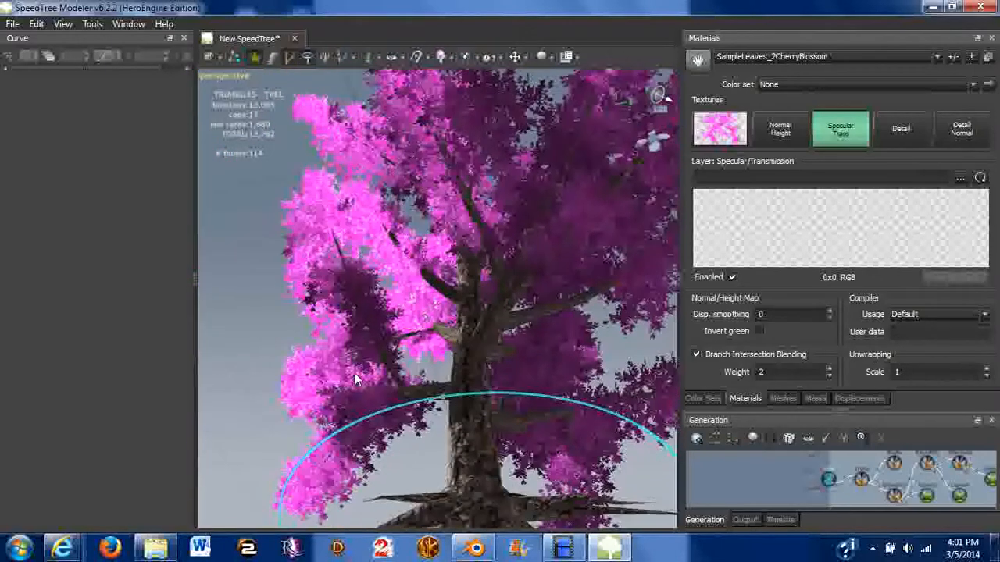
left_click_drag(443, 396, 412, 297)
mouse_move(462, 366)
left_mouse_down()
mouse_move(468, 256)
mouse_move(456, 237)
mouse_move(494, 254)
mouse_move(502, 275)
mouse_move(462, 212)
left_mouse_up()
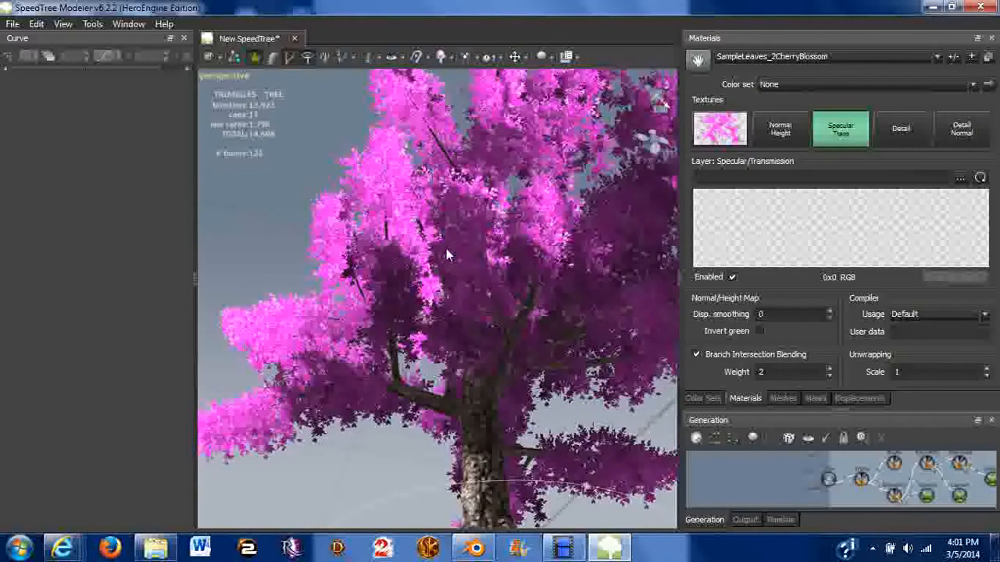
mouse_move(446, 251)
left_mouse_down()
mouse_move(485, 332)
mouse_move(442, 381)
mouse_move(479, 370)
mouse_move(500, 381)
mouse_move(551, 314)
mouse_move(652, 227)
left_mouse_up()
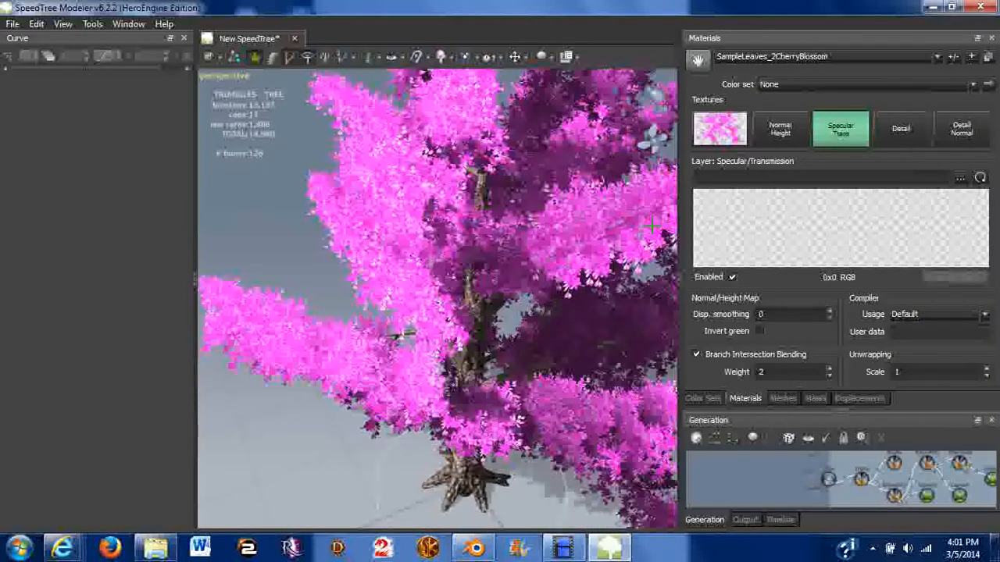
left_click_drag(585, 348, 403, 315)
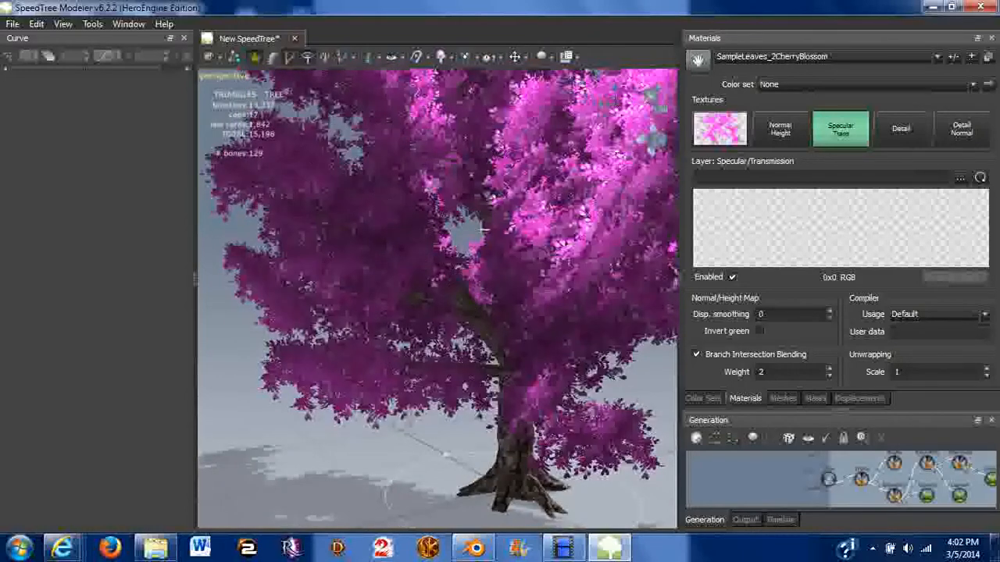
Step: Hand-draw further branches into the remaining openings of the crown and check the foliage from other angles
left_click_drag(459, 228, 392, 261)
left_click_drag(524, 314, 507, 316)
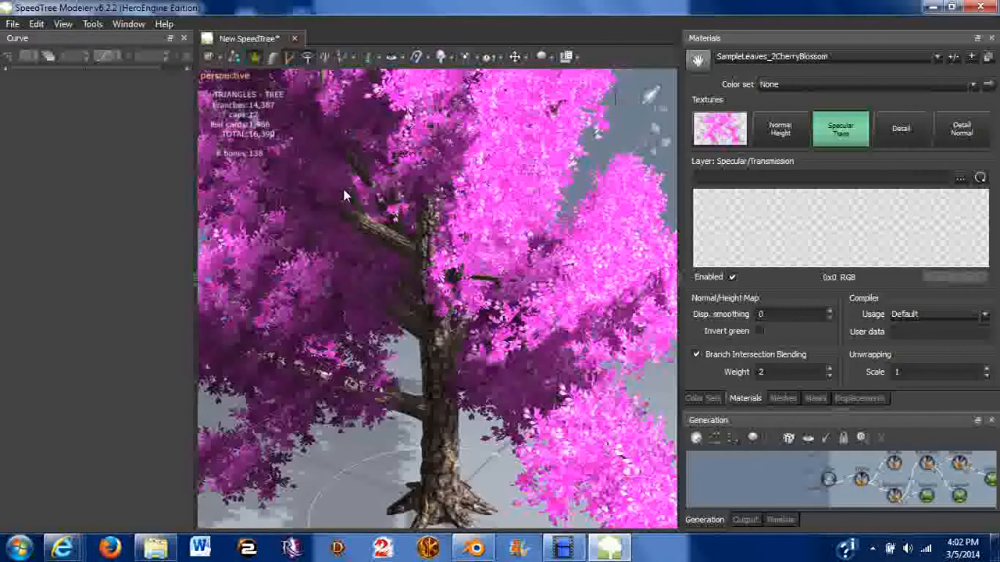
left_click_drag(342, 190, 629, 270)
scroll(468, 304, "up", 5)
scroll(468, 303, "down", 8)
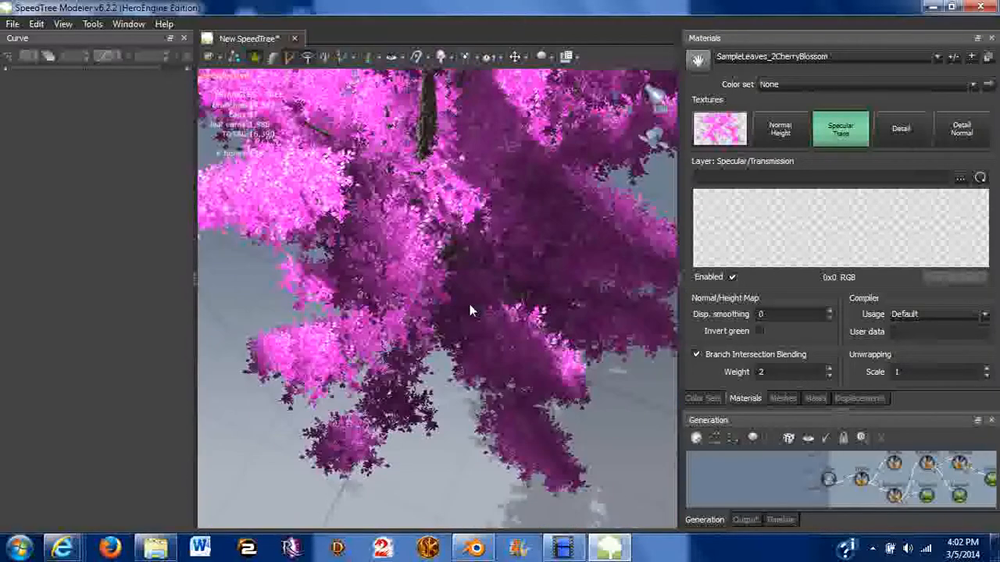
Step: Check the crown from several sides for gaps and hand-draw a branch from the exposed upper trunk
left_click_drag(469, 304, 409, 290)
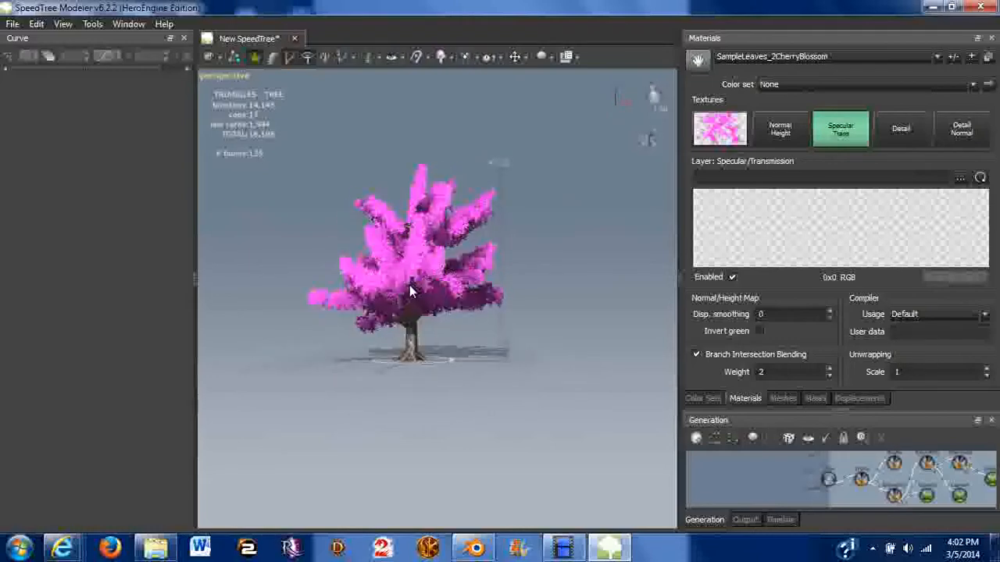
scroll(426, 287, "down", 2)
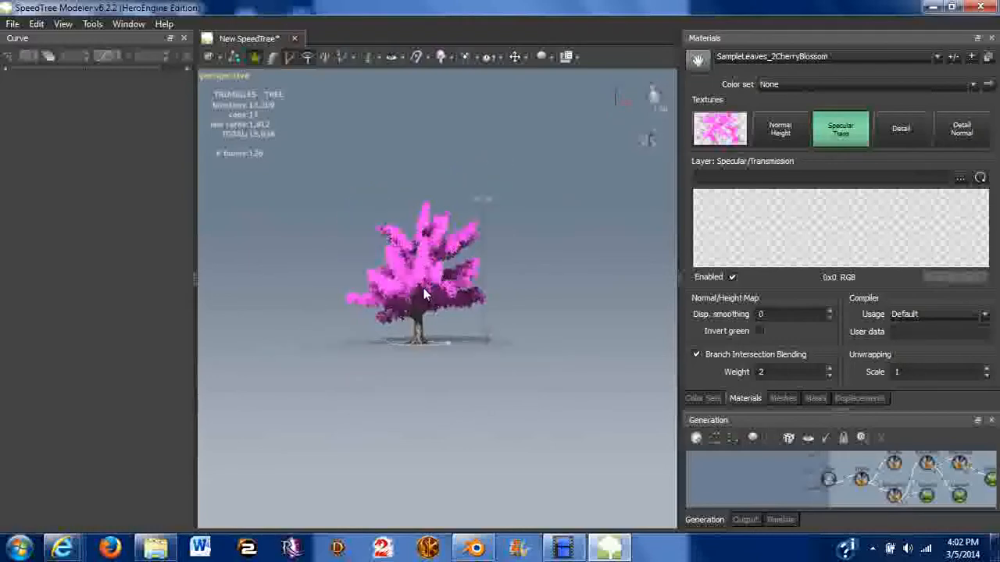
scroll(425, 287, "up", 5)
left_click_drag(273, 208, 323, 272)
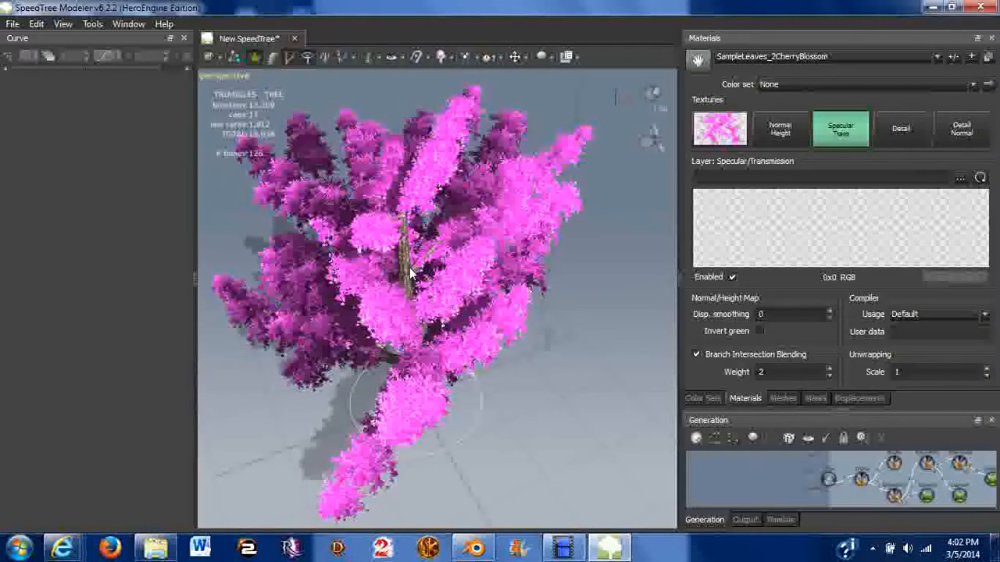
left_click_drag(406, 273, 426, 183)
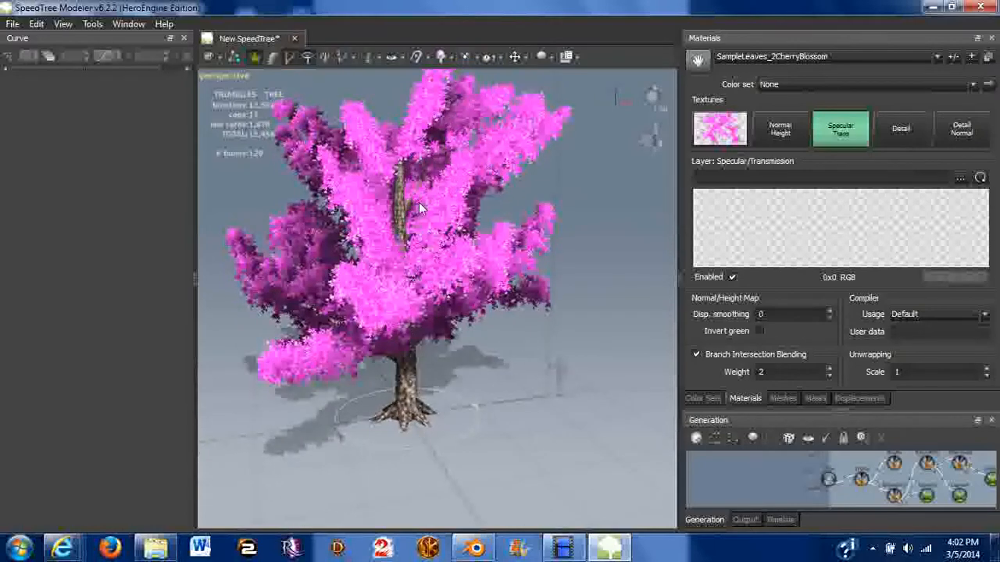
left_click_drag(420, 207, 318, 287)
scroll(397, 282, "up", 5)
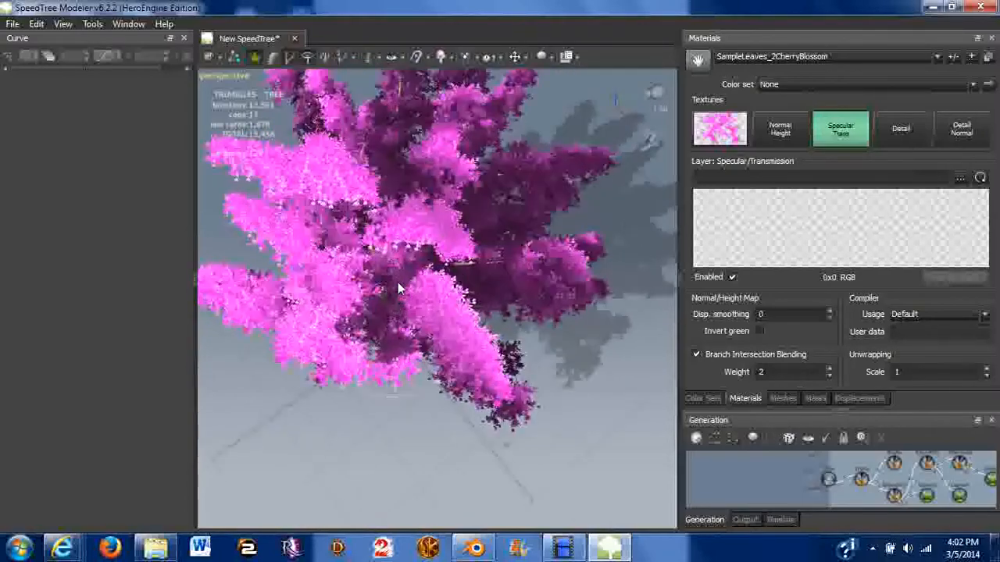
left_click_drag(423, 295, 449, 295)
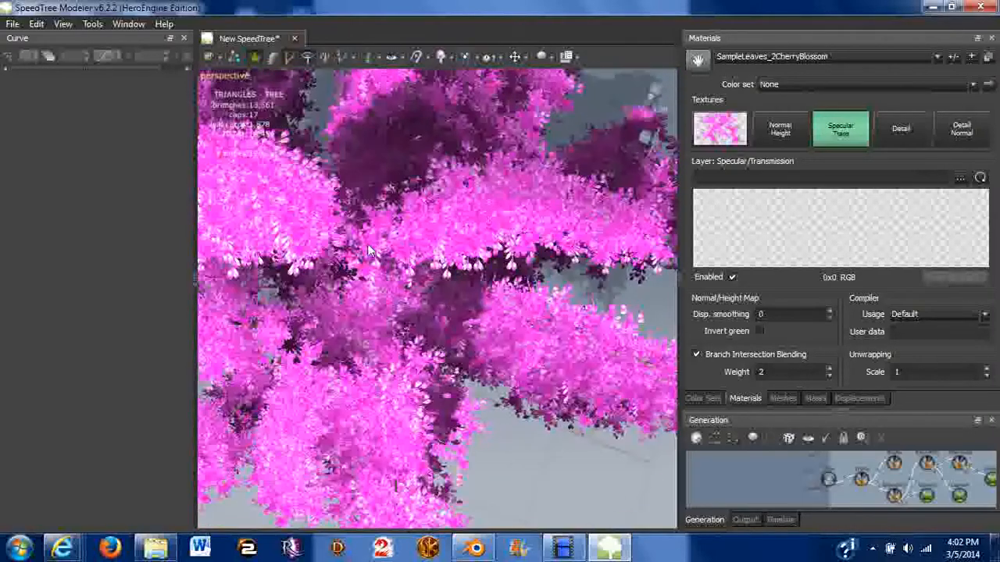
Step: Hand-draw more branches from the upper trunk to cover its bare stretches with blossoms
left_click_drag(367, 243, 411, 185)
left_click_drag(399, 219, 508, 346)
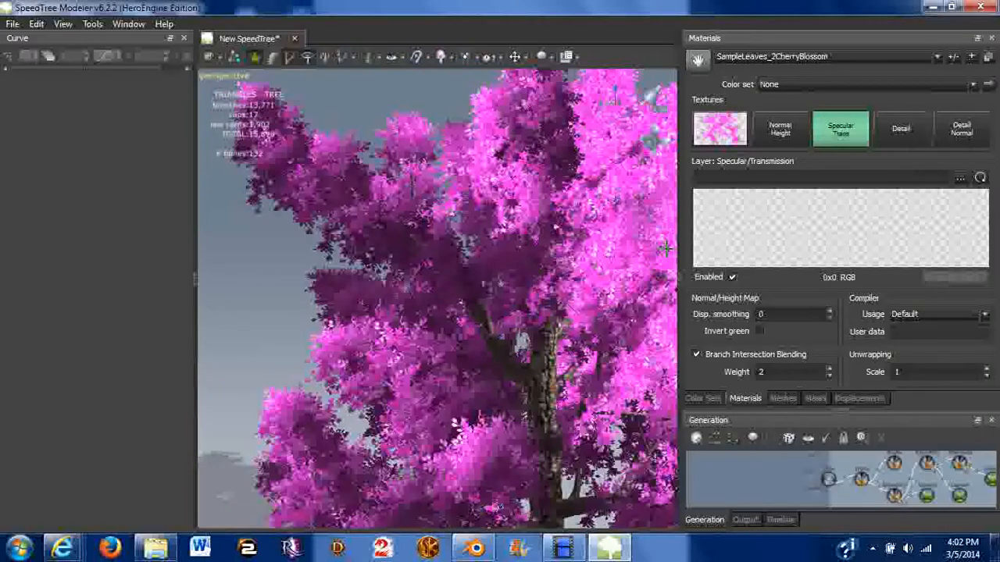
left_click_drag(549, 327, 367, 348)
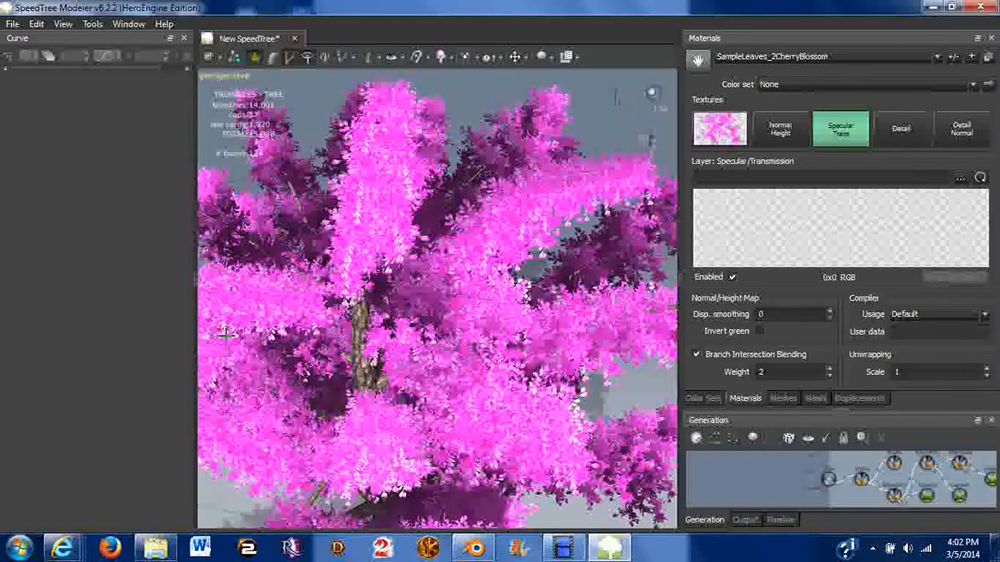
left_click_drag(344, 337, 396, 287)
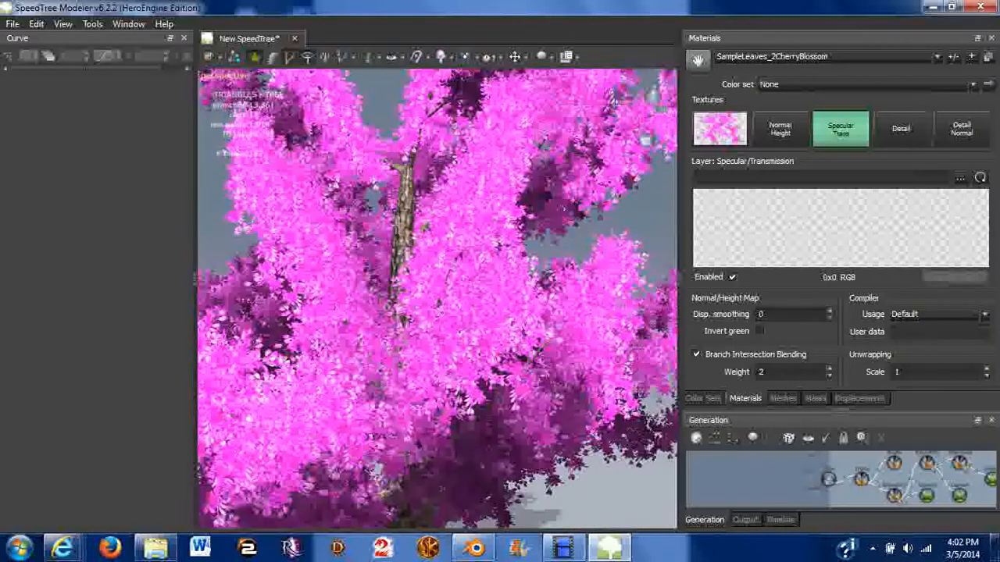
left_click_drag(391, 217, 379, 47)
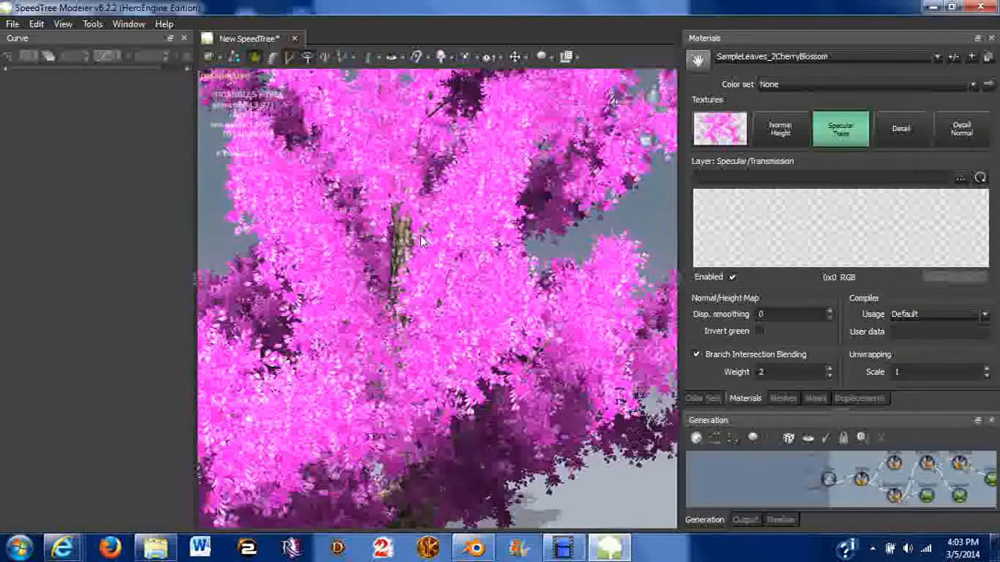
left_click_drag(422, 241, 456, 262)
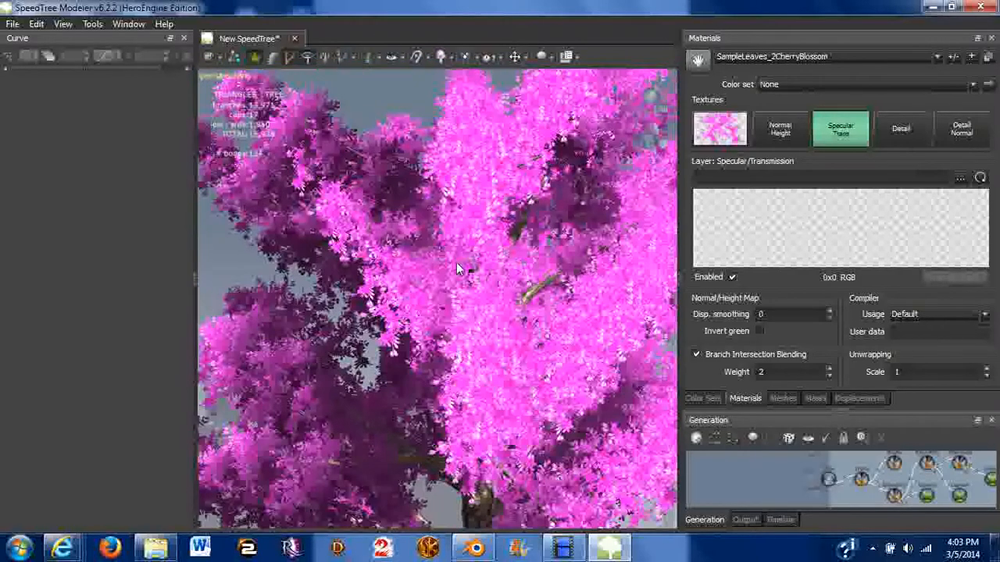
Step: Viewing the tree from below, hand-draw branches outward into the crown's gaps and undo the misplaced one
scroll(456, 262, "down", 10)
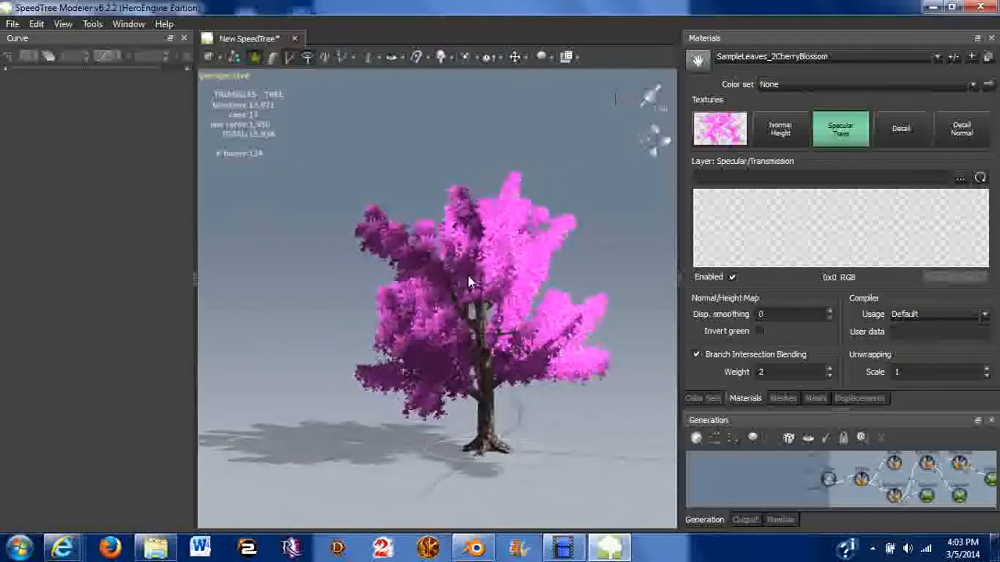
left_click_drag(467, 276, 422, 174)
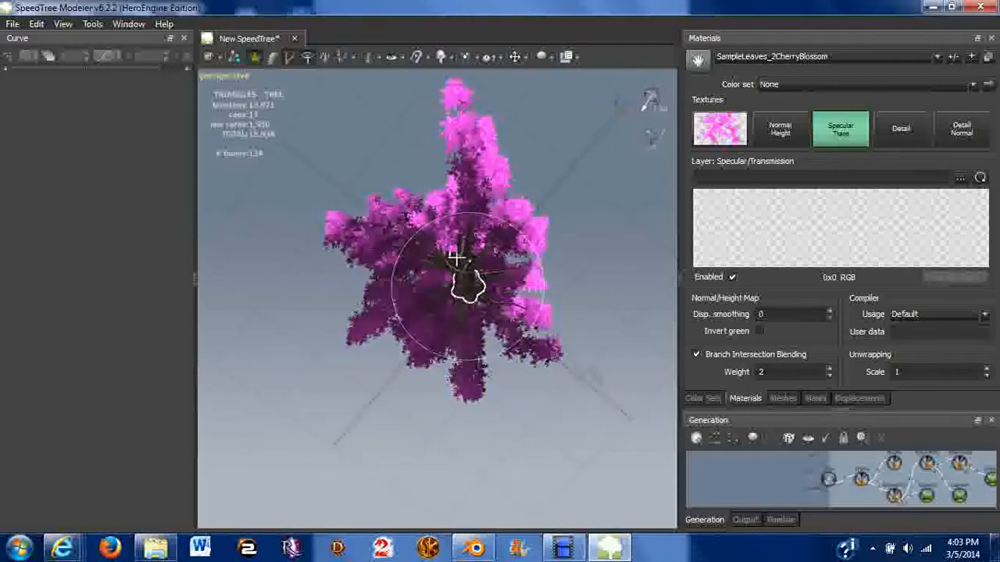
mouse_move(455, 257)
left_mouse_down()
mouse_move(423, 135)
mouse_move(453, 241)
mouse_move(441, 204)
mouse_move(382, 154)
left_mouse_up()
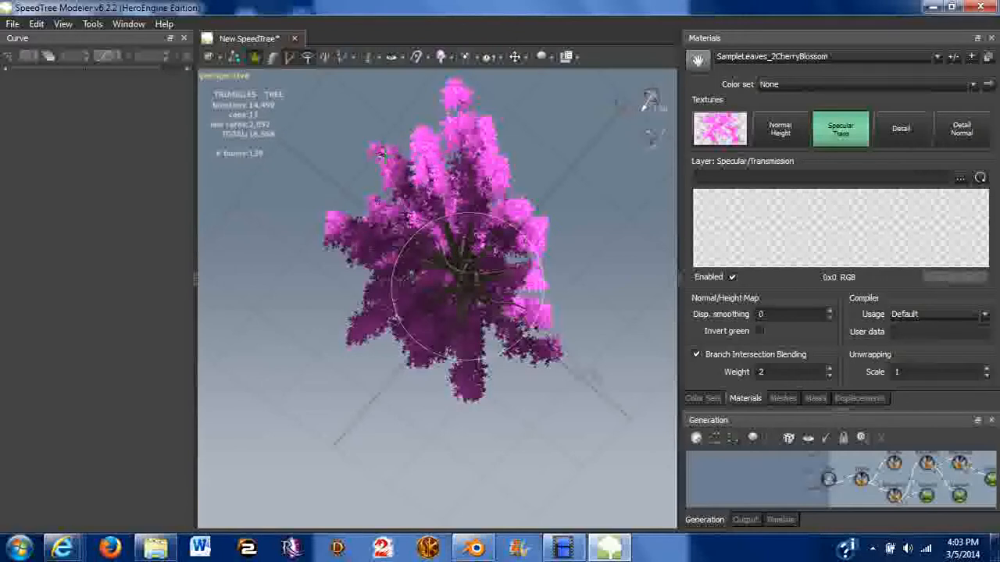
key("ctrl+z")
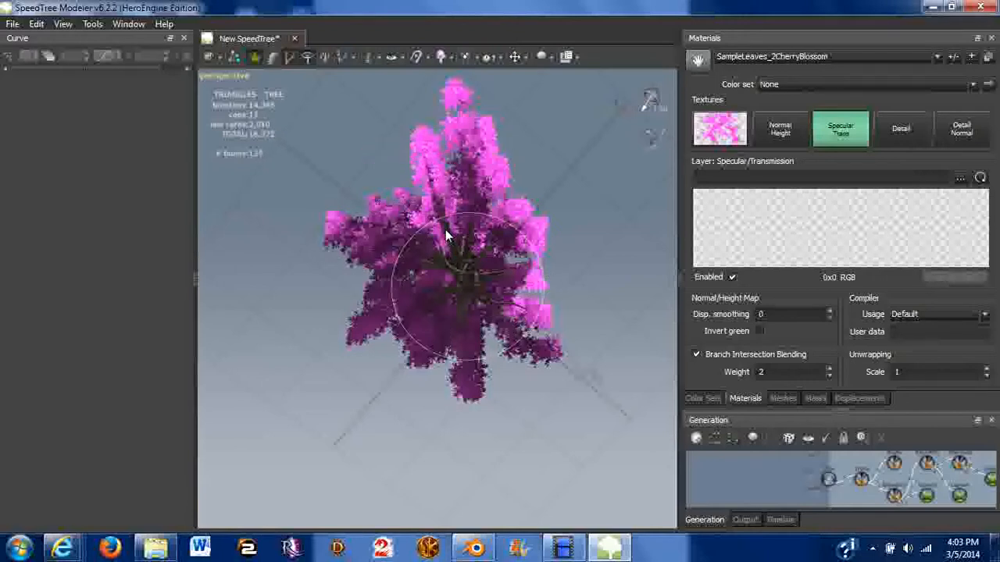
left_click_drag(447, 234, 453, 148)
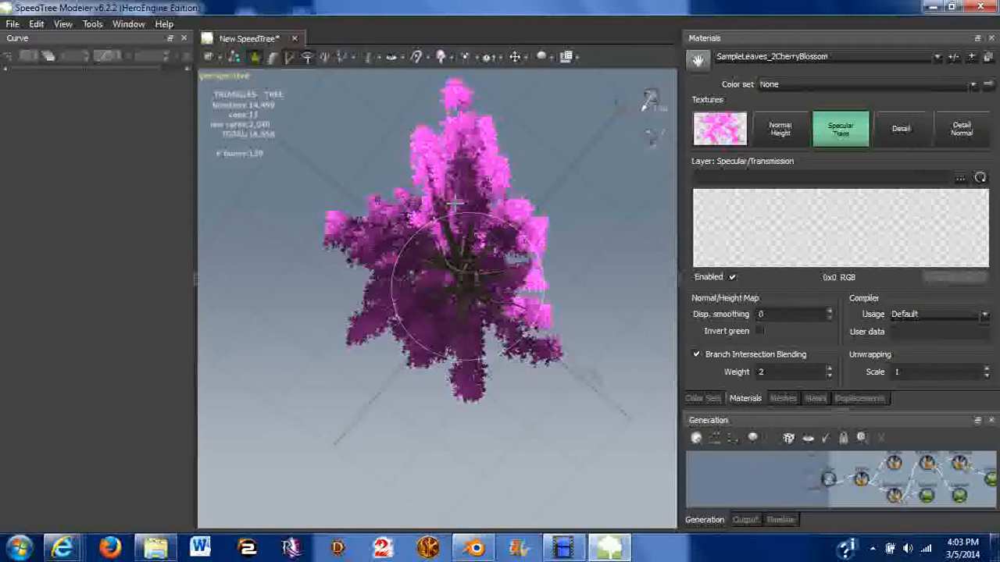
left_click_drag(451, 246, 384, 174)
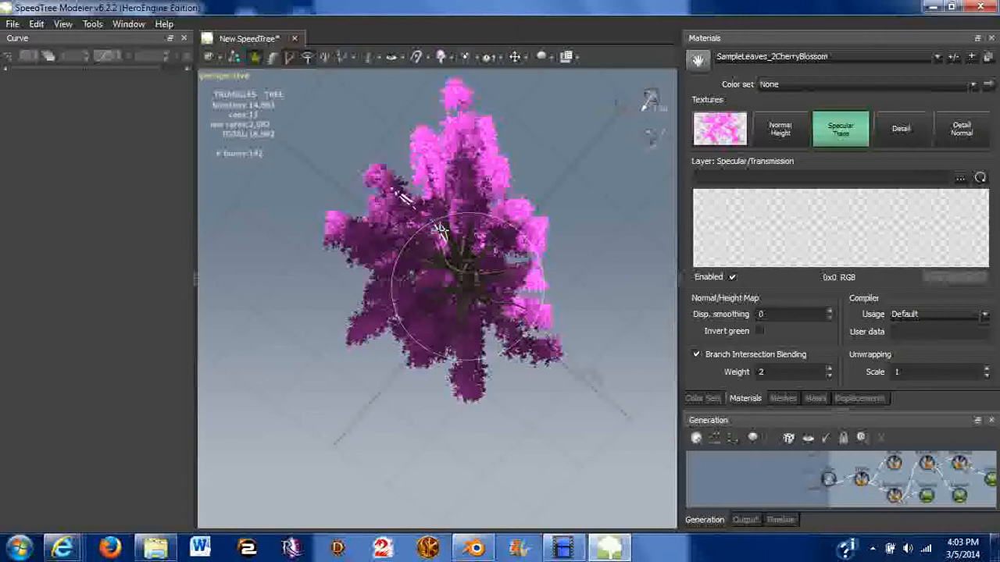
mouse_move(439, 228)
left_mouse_down()
mouse_move(412, 147)
mouse_move(485, 235)
mouse_move(459, 284)
mouse_move(429, 300)
mouse_move(482, 311)
mouse_move(496, 262)
left_mouse_up()
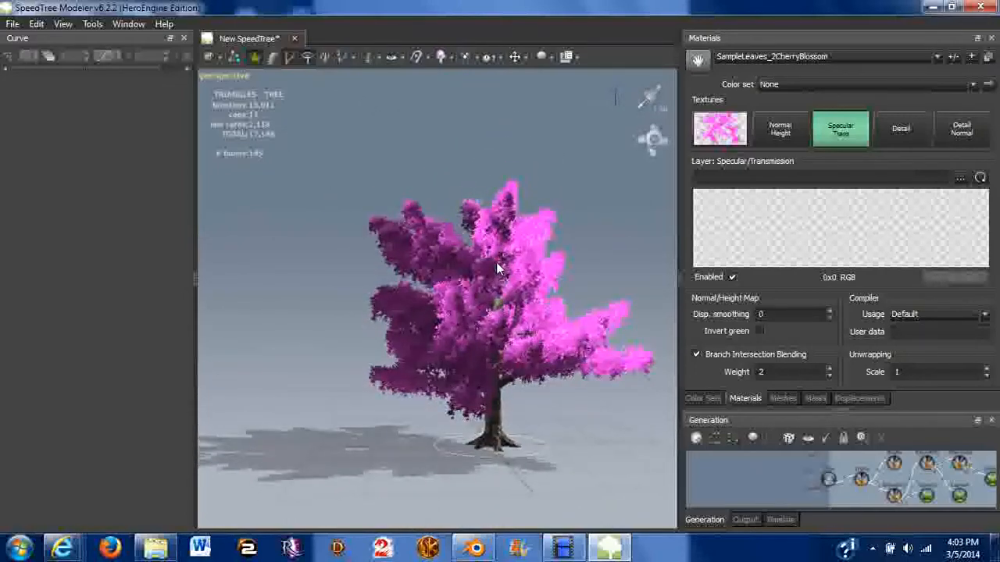
left_click_drag(505, 360, 249, 261)
Step: Save the tree as DwarvenOakCherryZenLarge01 in the Dwarven Forest folder as a SpeedTree model file (.spm)
left_click(16, 27)
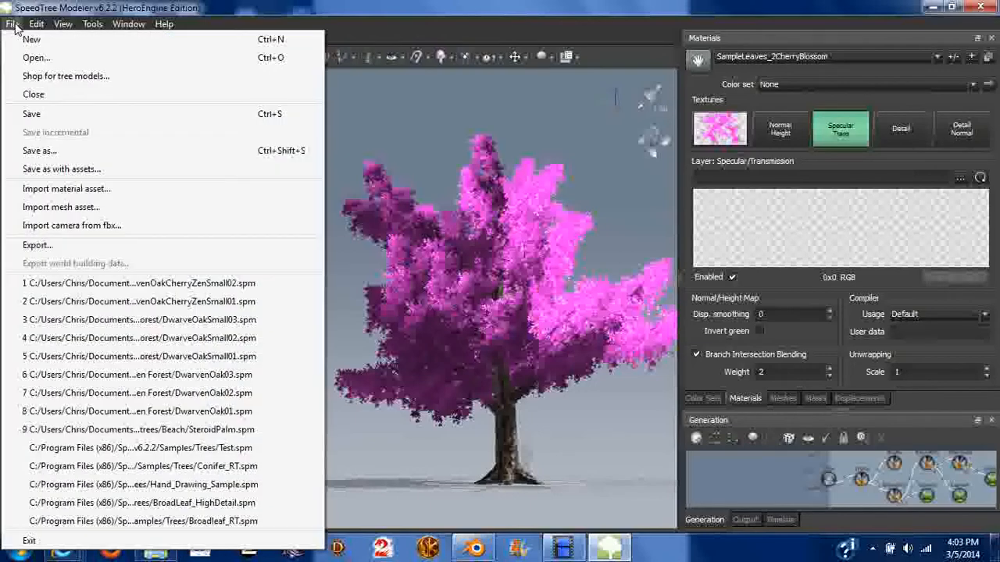
left_click(75, 148)
left_click(196, 162)
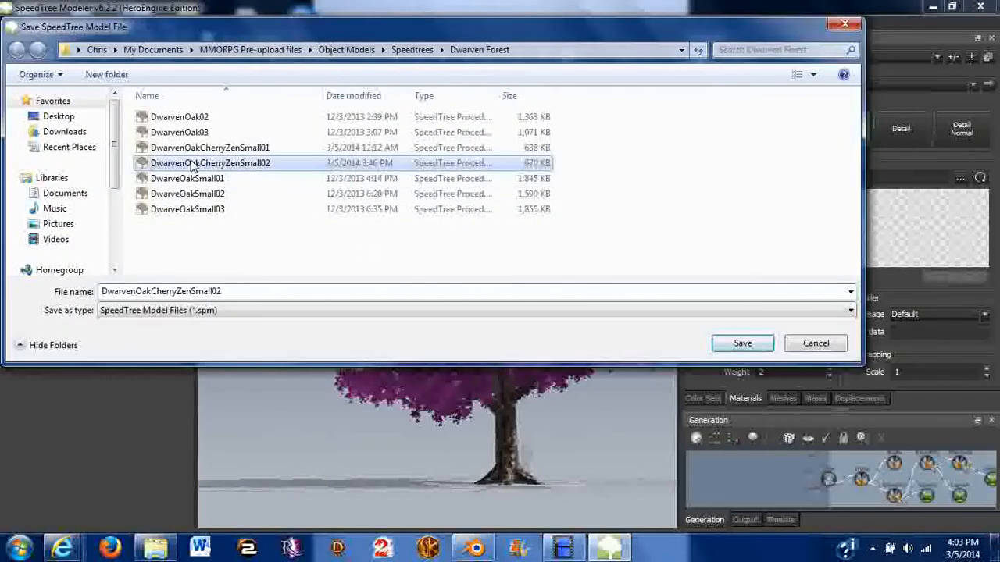
double_click(196, 291)
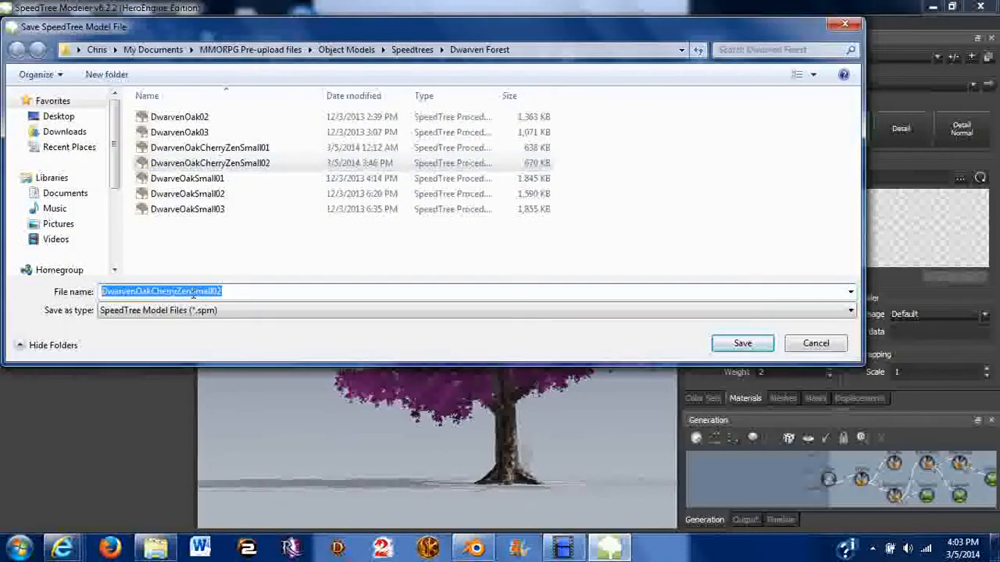
left_click(188, 290)
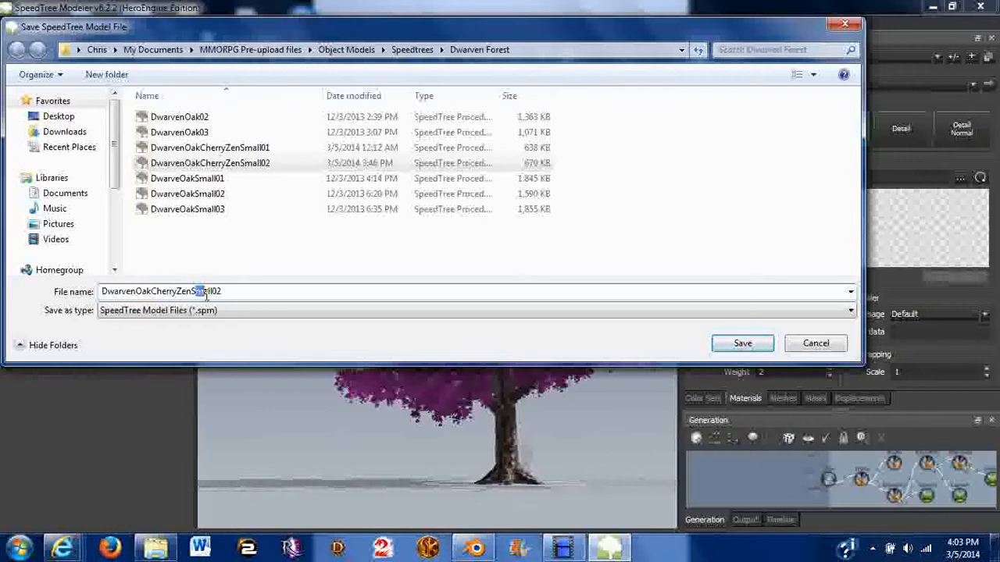
key("BackSpace")
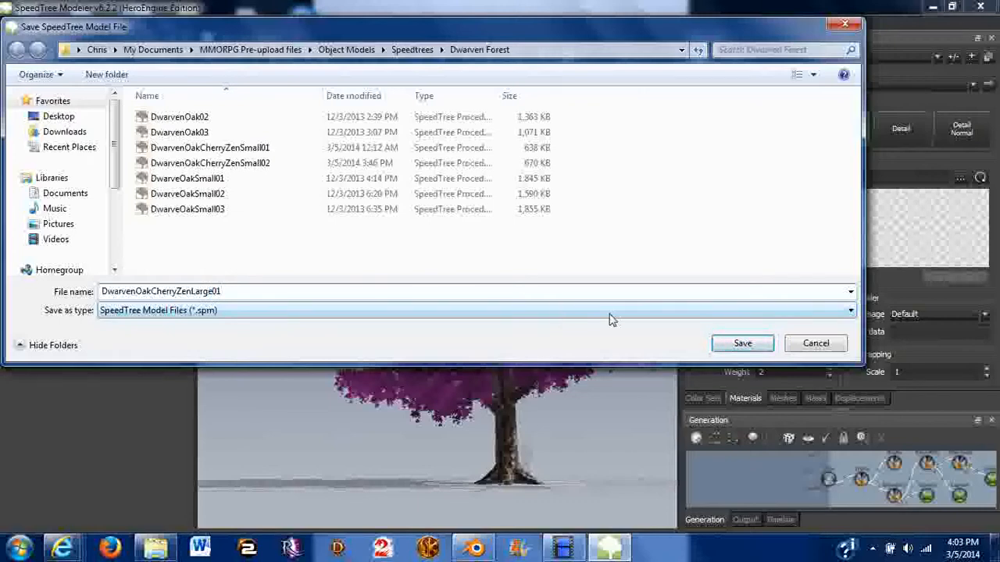
left_click(742, 344)
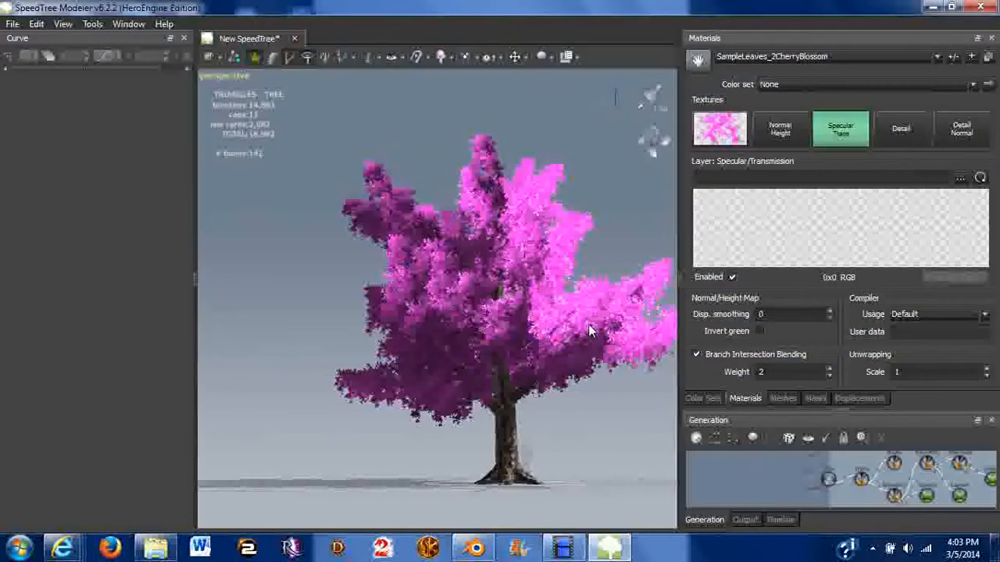
Step: Look over the saved tree and close SpeedTree Modeler
right_click(595, 296)
left_click(543, 190)
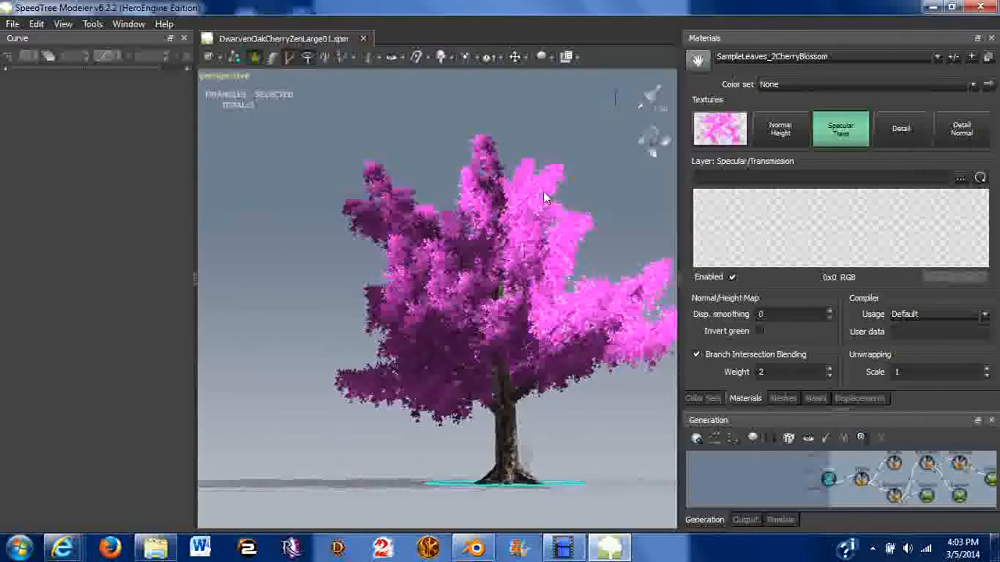
left_click_drag(543, 191, 531, 520)
left_click_drag(560, 205, 337, 298)
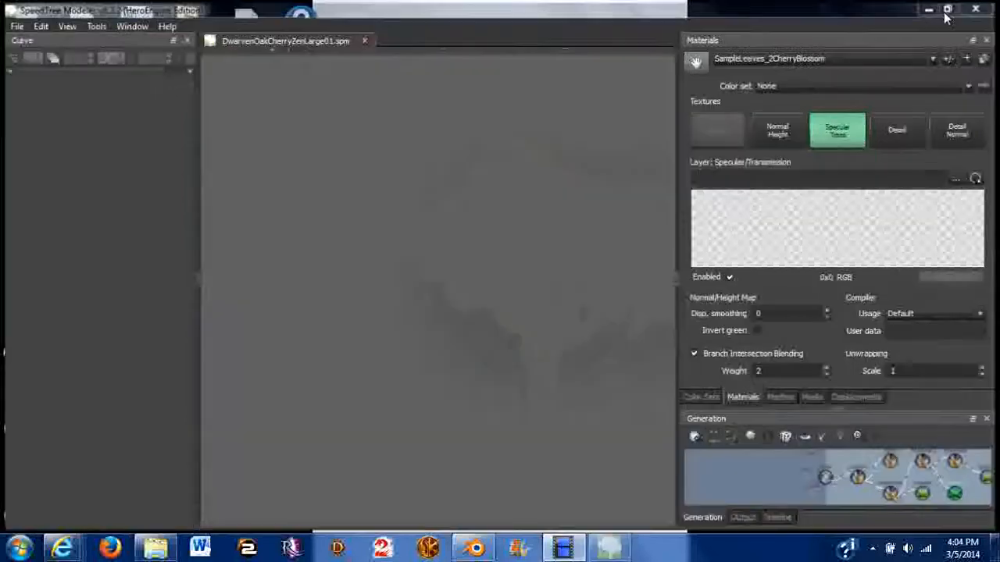
left_click(980, 7)
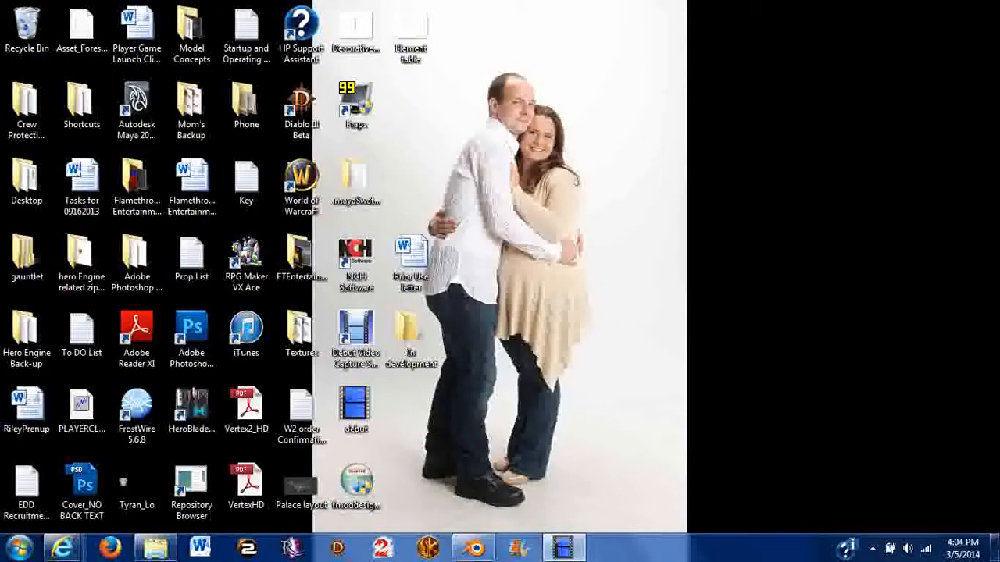
Step: Switch to Blender and show the hooks of the weapon rack mesh close up from below in wireframe
left_click(474, 548)
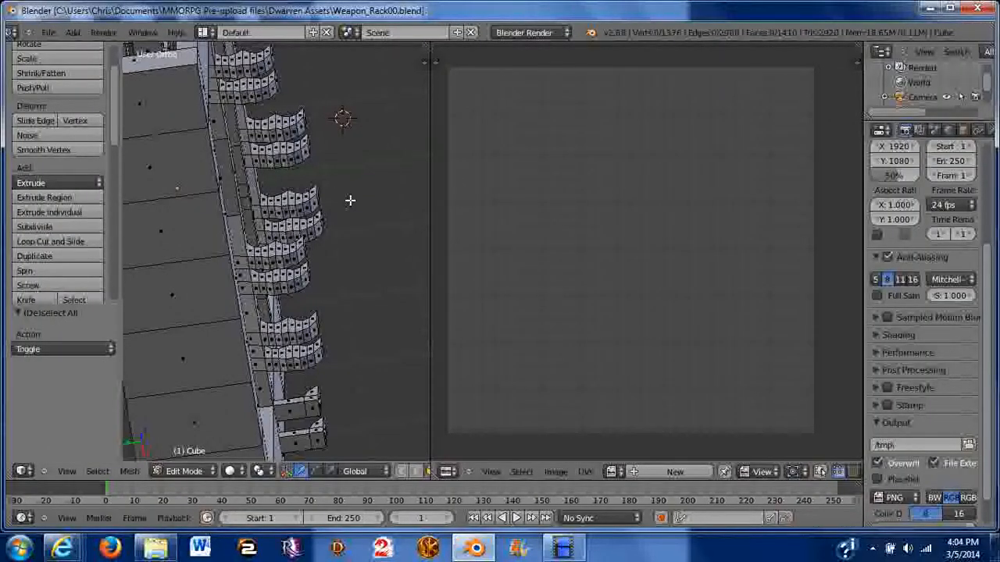
key("ctrl+KP_1")
scroll(307, 216, "down", 2)
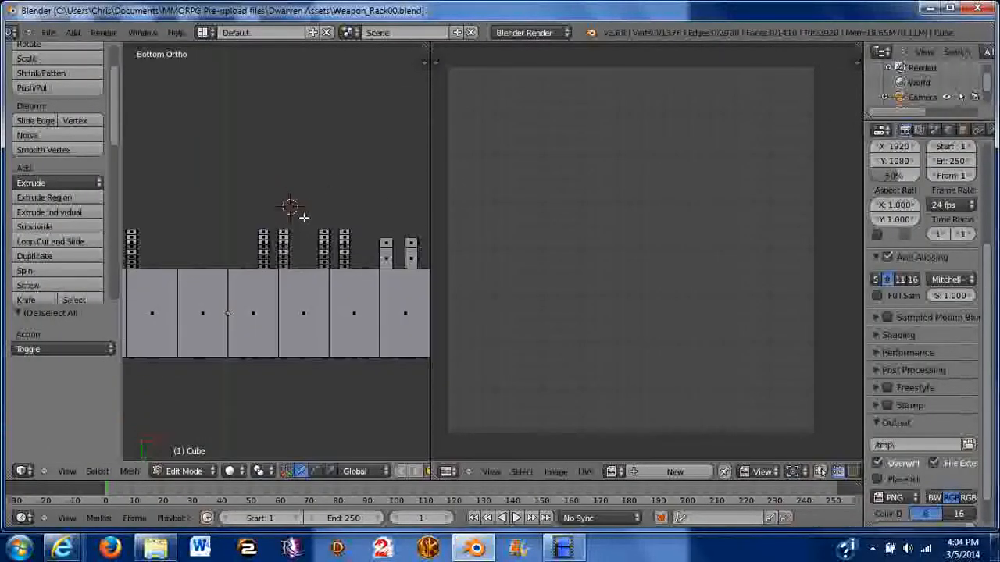
scroll(289, 222, "up", 6)
key("a")
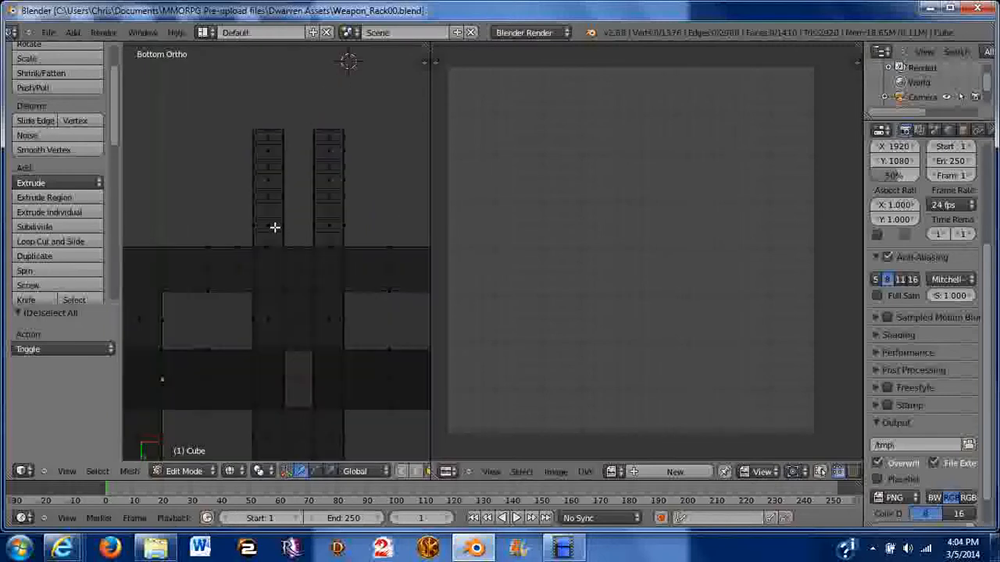
Step: Select the three faces nearest the rack on one hook, removing any stray side face from the selection
right_click(268, 238, "shift")
right_click(268, 225, "shift")
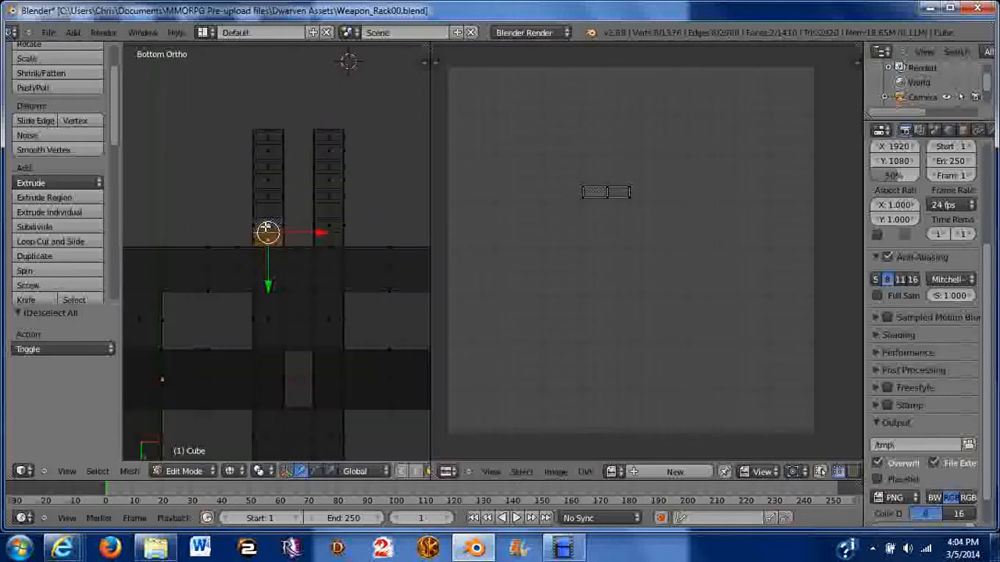
right_click(267, 211, "shift")
right_click(257, 183, "shift")
right_click(251, 182, "shift")
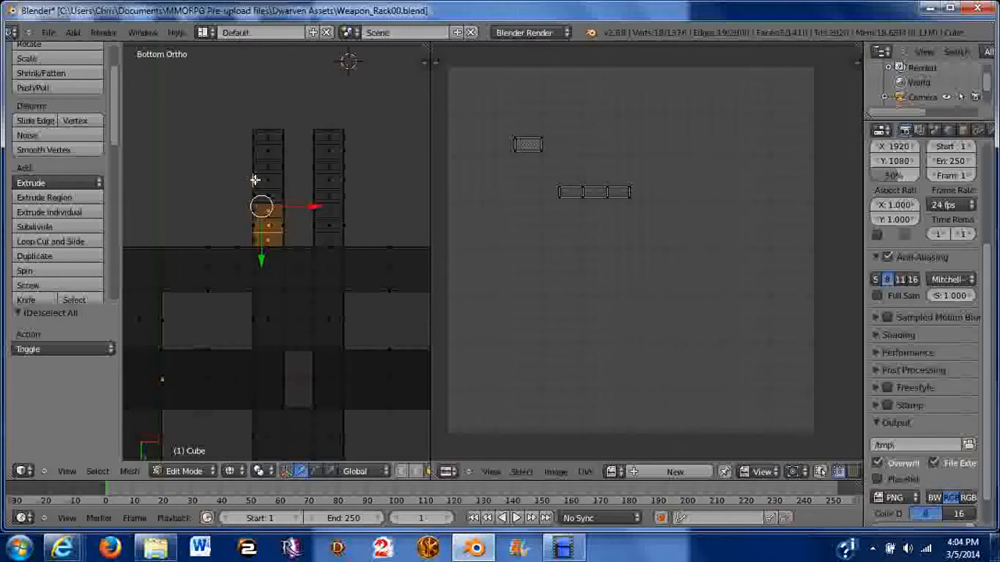
right_click(254, 180, "shift")
Step: Extend the selection with the next faces along the underside of the same hook
scroll(255, 180, "down", 5)
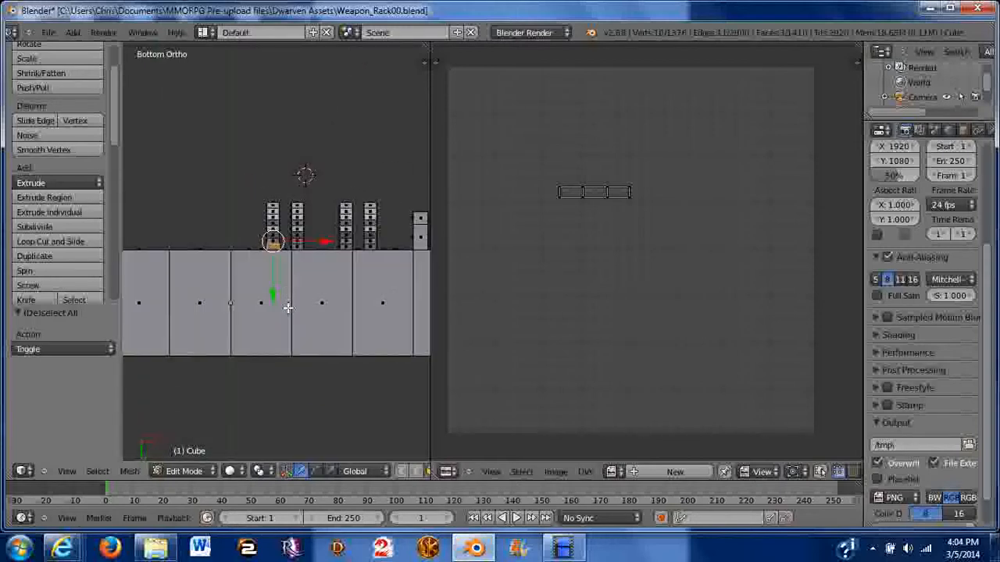
middle_click_drag(288, 330, 264, 329)
scroll(264, 330, "up", 10)
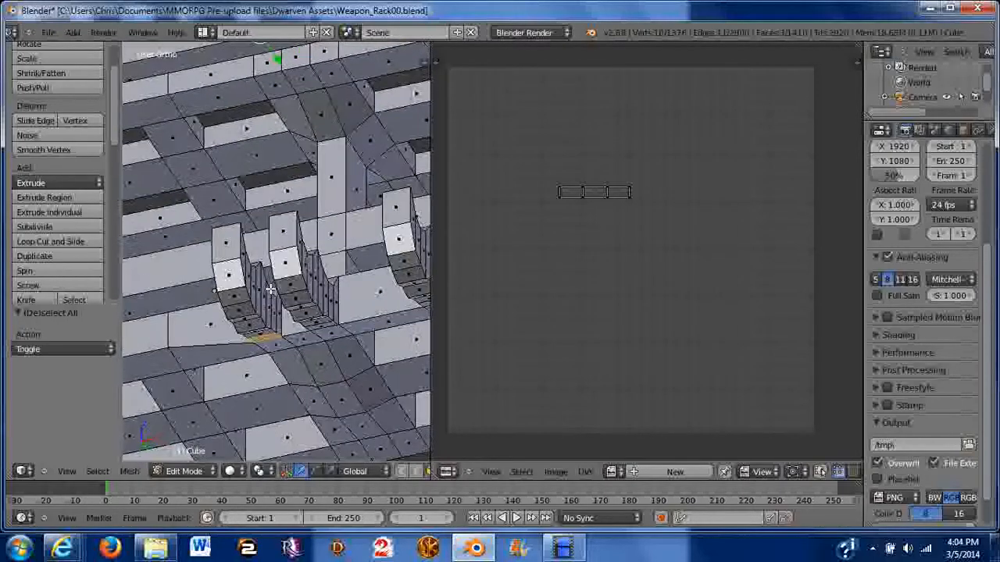
middle_click_drag(295, 248, 295, 253)
left_click(261, 290, "shift")
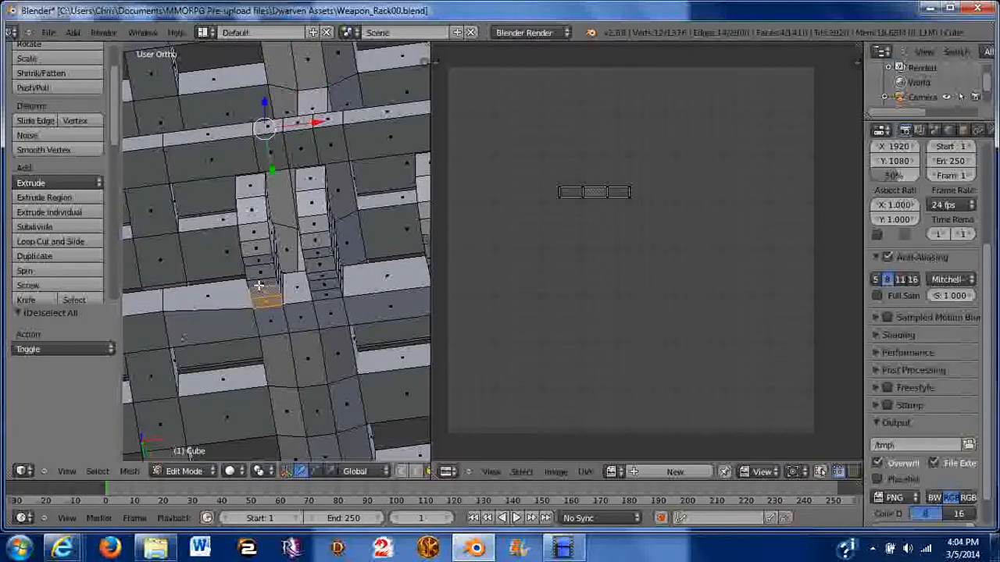
left_click(261, 281, "shift")
left_click(262, 267, "shift")
left_click(260, 247, "shift")
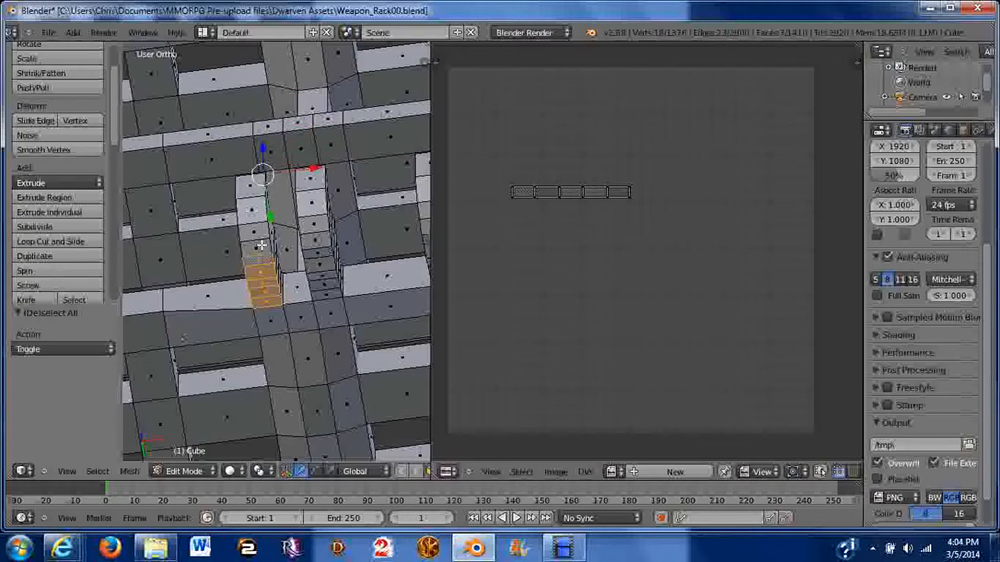
Step: Try to box-select the underside faces of the neighbouring hook, checking in wireframe and clearing the selection
left_click(314, 250, "shift")
key("b")
left_click_drag(314, 252, 325, 322)
scroll(323, 320, "down", 1)
key("z")
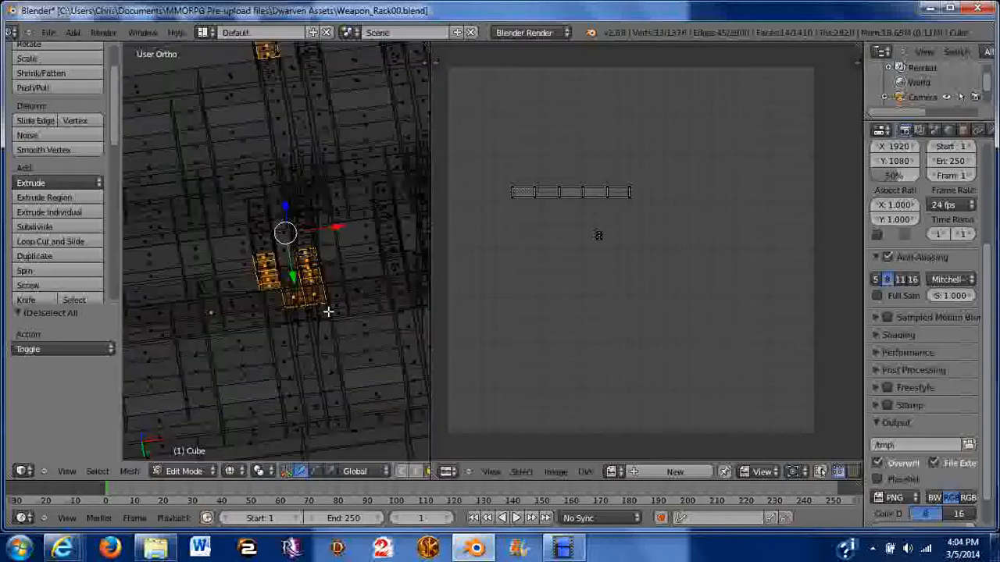
key("a")
Step: Select the whole mesh to examine its full UV layout, and clear the selection back in solid shading
key("a")
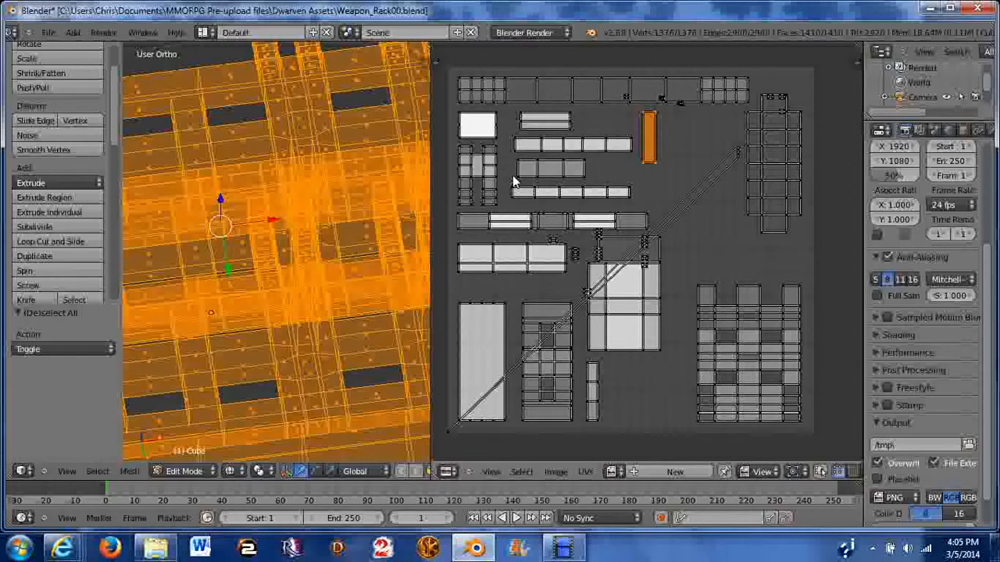
mouse_move(344, 235)
middle_mouse_down()
mouse_move(334, 180)
mouse_move(337, 216)
mouse_move(310, 258)
mouse_move(320, 256)
mouse_move(234, 316)
mouse_move(201, 302)
middle_mouse_up()
key("a")
key("z")
scroll(321, 257, "down", 3)
scroll(227, 281, "up", 5)
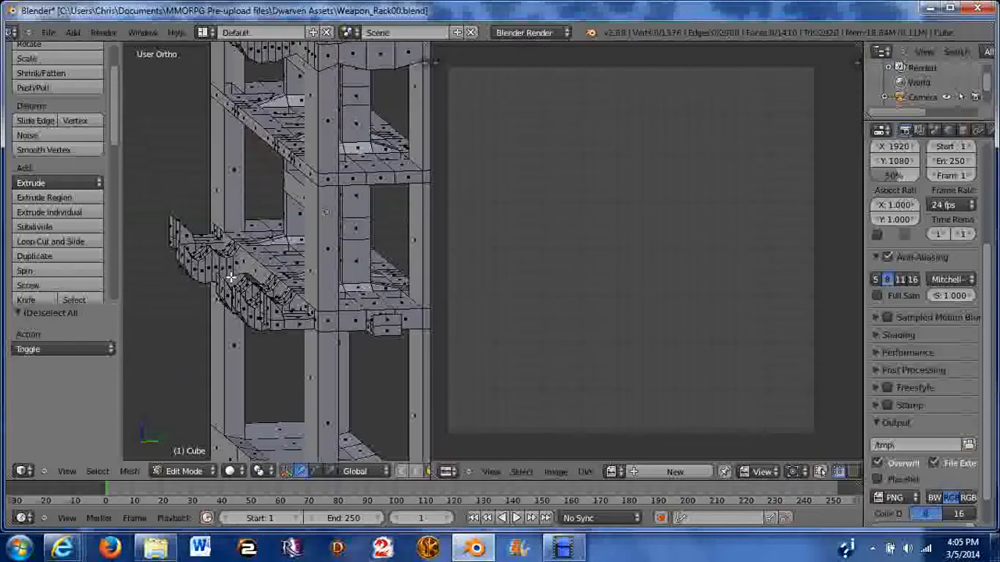
Step: Select the three front-slat underside faces beside one hook pair on the lower shelf and the matching ones on the middle shelf
middle_click_drag(287, 293, 290, 94)
scroll(282, 279, "up", 3)
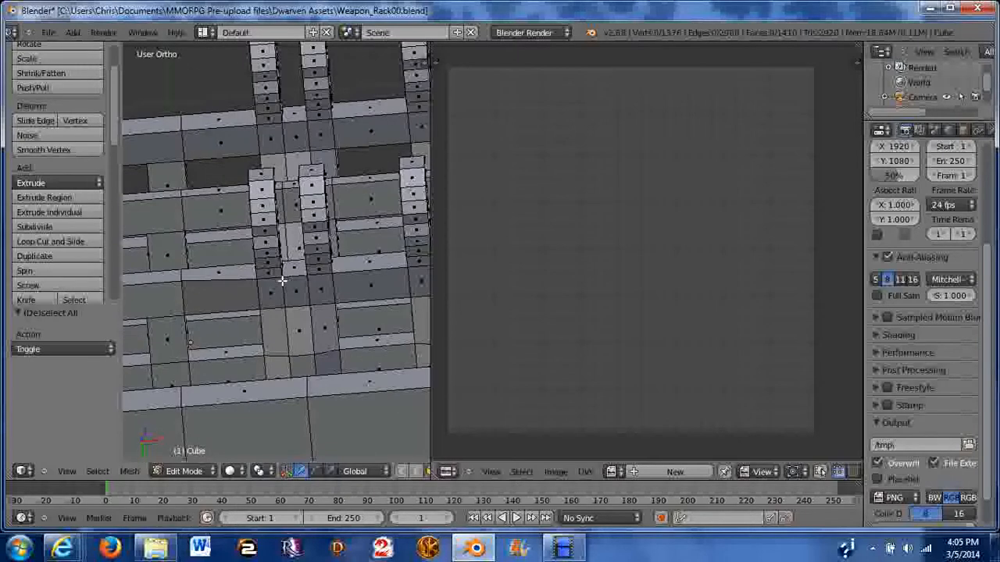
right_click(280, 288)
right_click(317, 290, "shift")
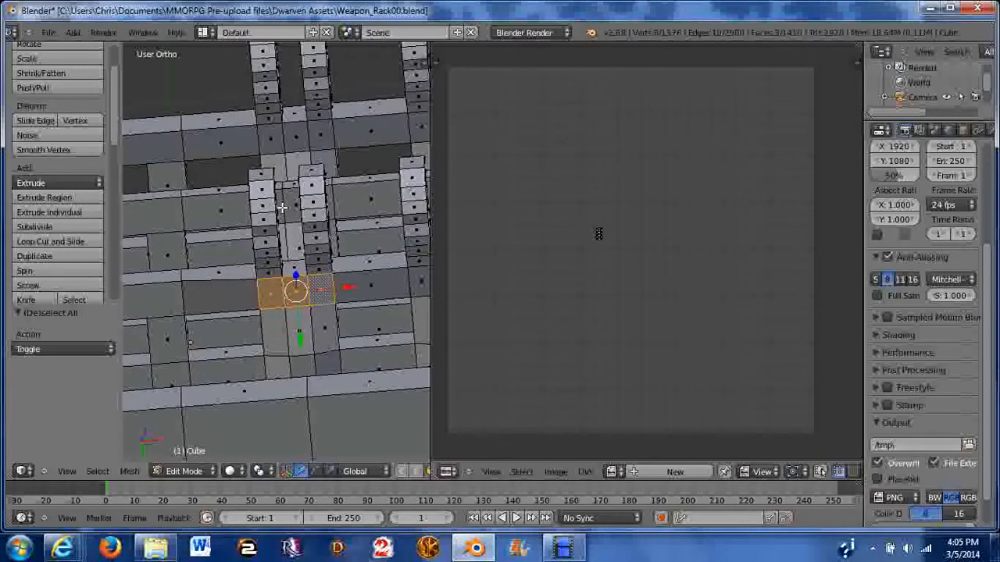
right_click(291, 208, "shift")
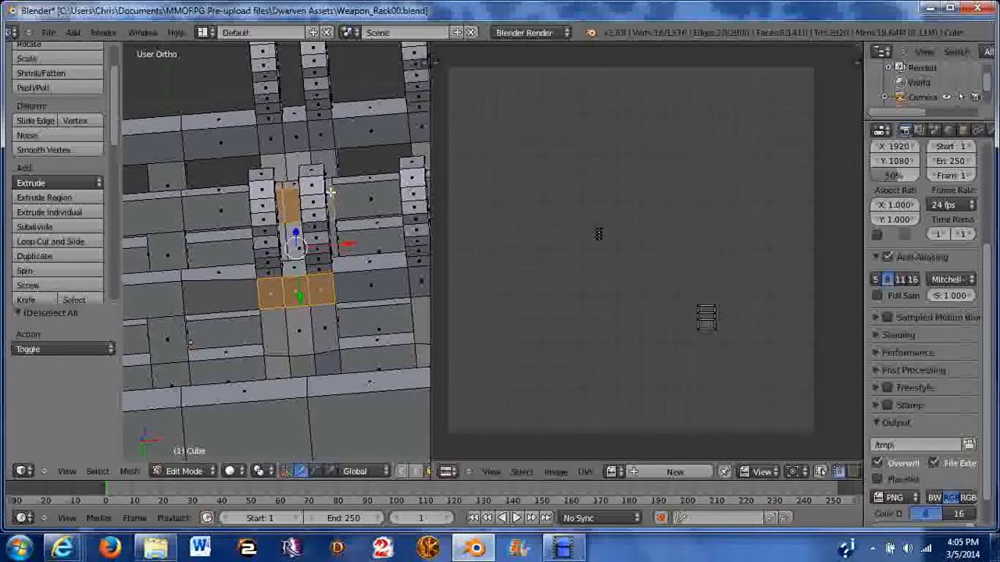
Step: Add the three front-slat underside faces beside the same column's hook pair on the top shelf to the selection
middle_click_drag(331, 192, 354, 232, "shift")
right_click(293, 173, "shift")
right_click(302, 179, "shift")
right_click(304, 179, "shift")
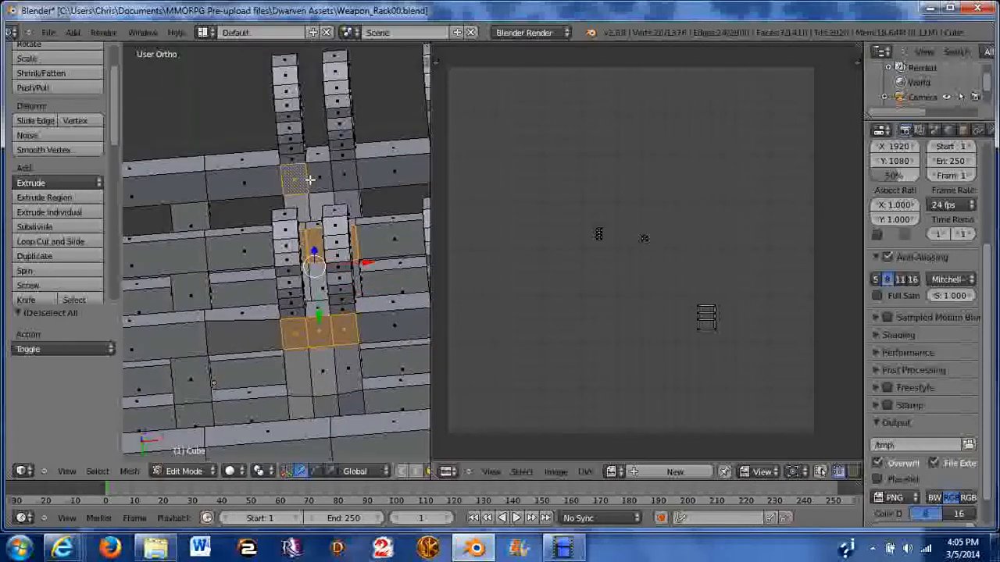
right_click(329, 180, "shift")
right_click(338, 172, "shift")
scroll(340, 198, "down", 4)
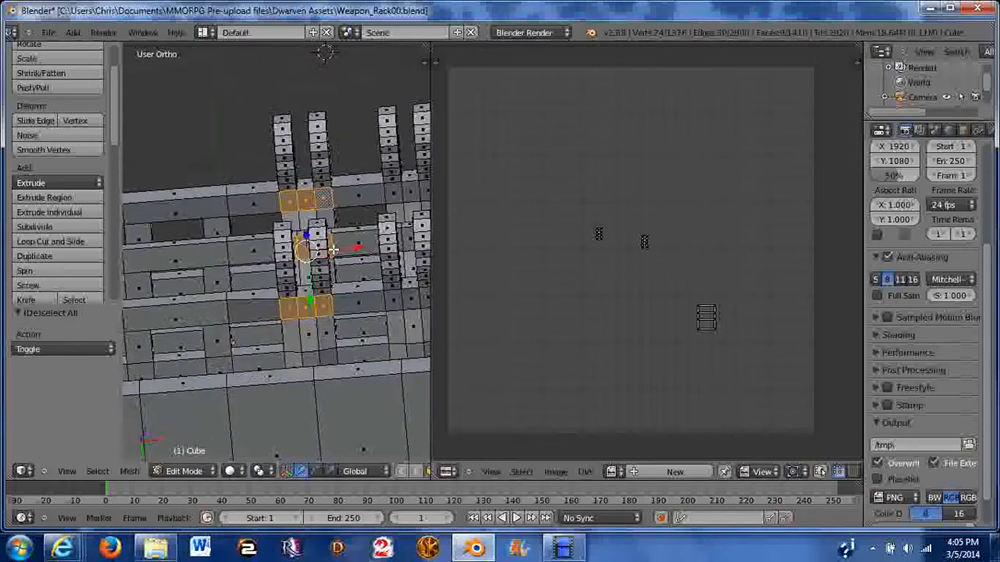
Step: Add the three front-slat underside faces beside the adjacent hook column on both the top and lower shelves
right_click(361, 205, "shift")
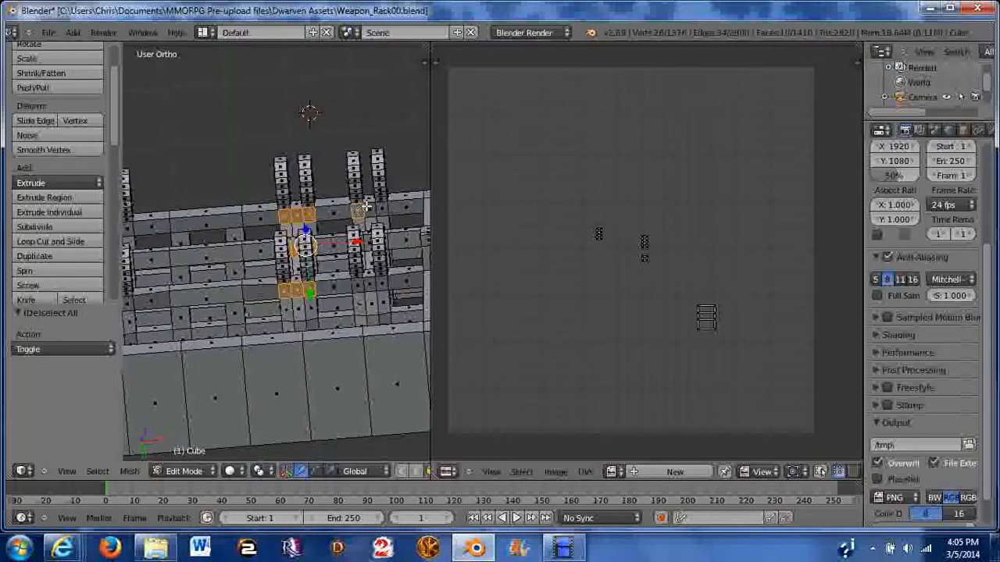
right_click(371, 207, "shift")
right_click(381, 207, "shift")
middle_click_drag(383, 207, 389, 206)
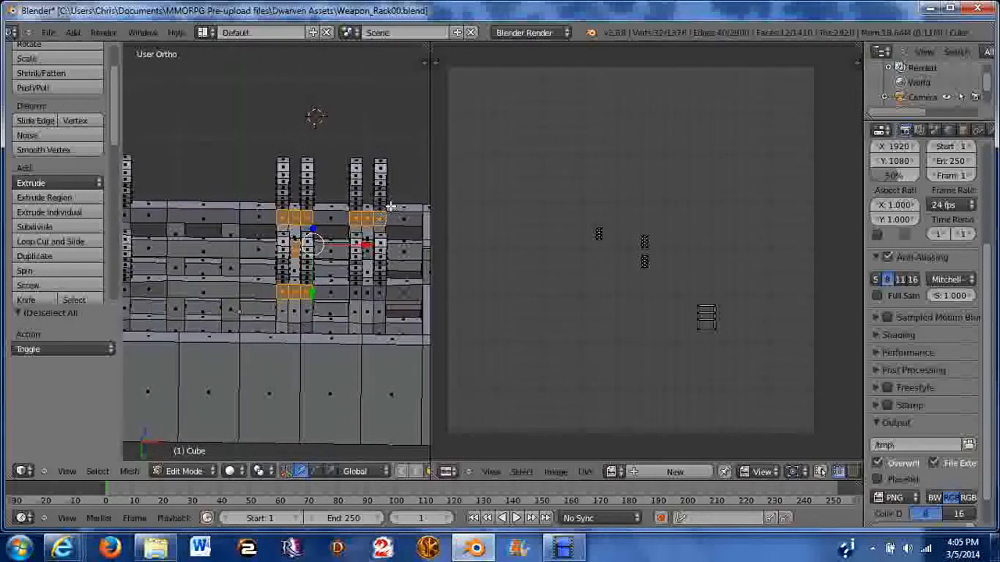
right_click(358, 292, "shift")
right_click(360, 292, "shift")
right_click(365, 292, "shift")
right_click(359, 292, "shift")
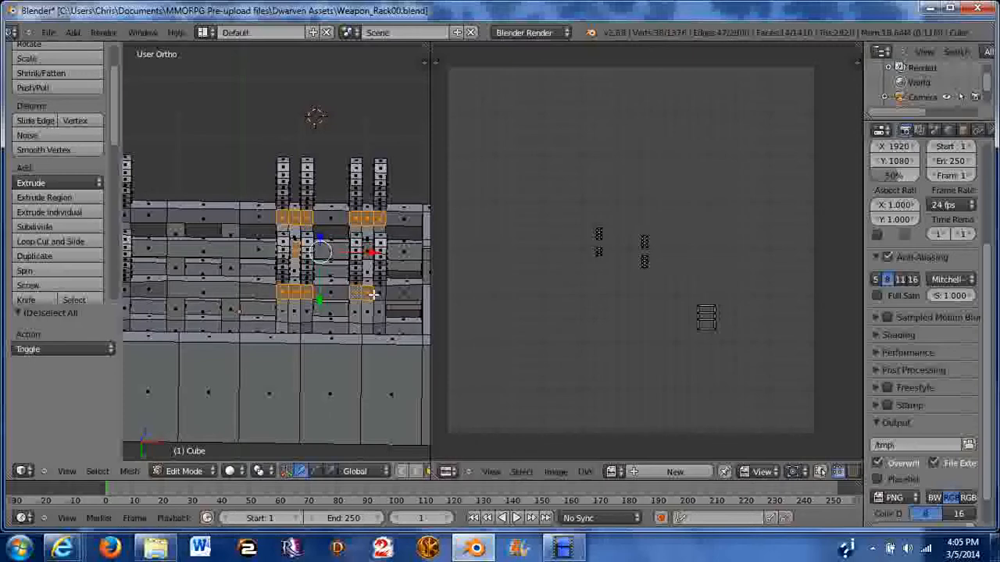
right_click(374, 294, "shift")
Step: Add the three front-slat underside faces beside the hook column nearest the rack's end panel, on the lower and top shelves
middle_click_drag(374, 293, 300, 274)
scroll(300, 274, "up", 4)
right_click(268, 307, "shift")
right_click(285, 307, "shift")
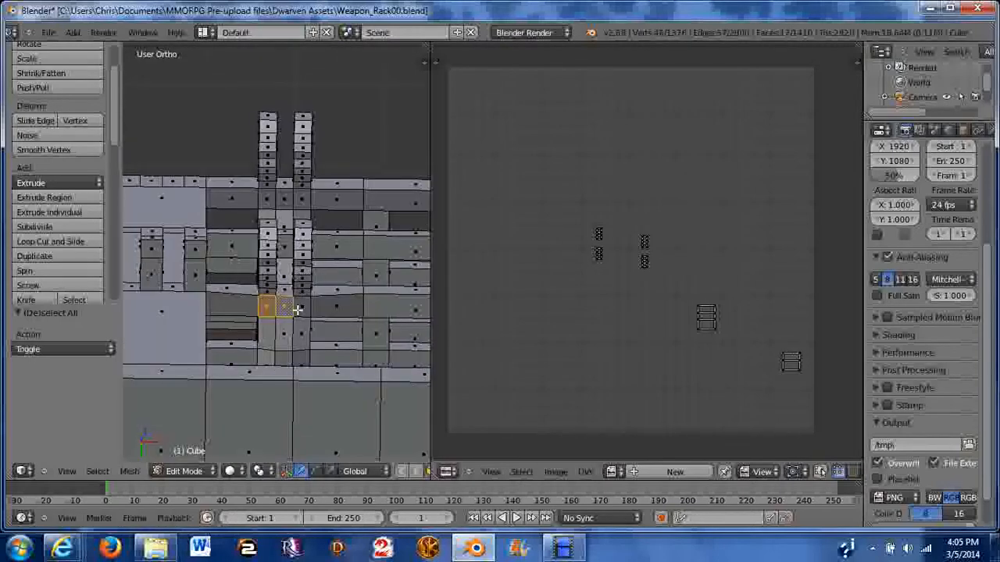
right_click(302, 307, "shift")
right_click(268, 200, "shift")
right_click(284, 200, "shift")
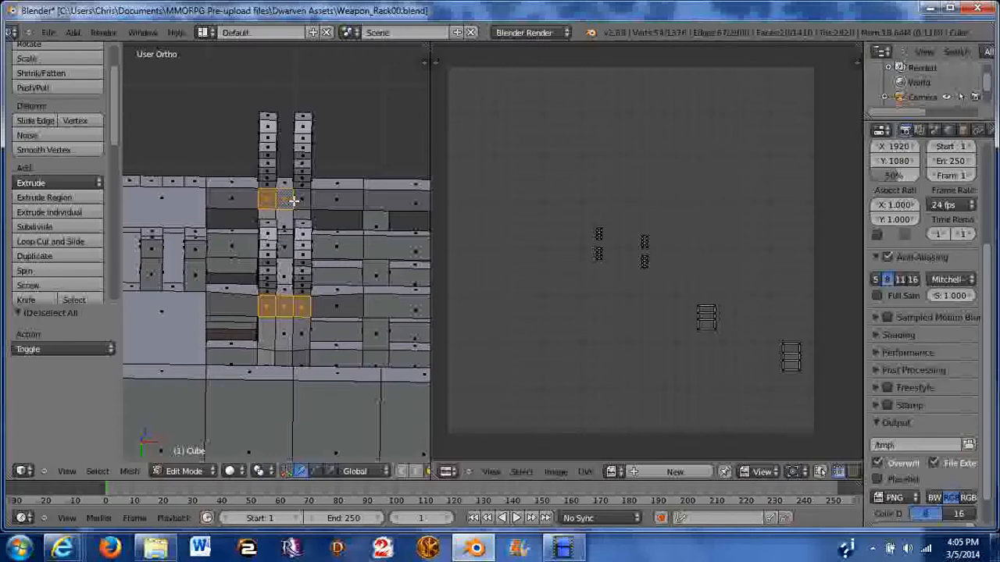
right_click(298, 201, "shift")
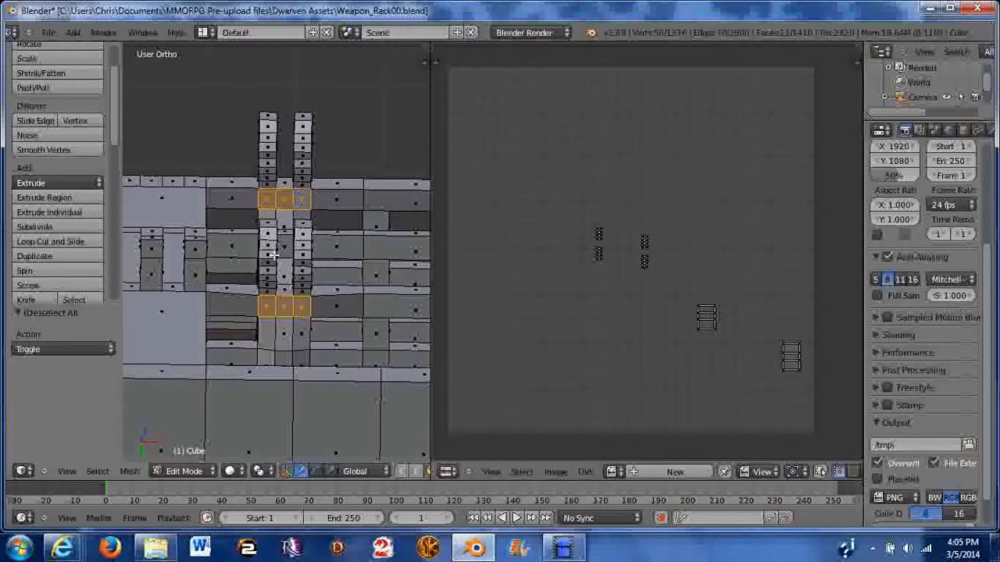
Step: Add the middle shelf's three front-slat faces in the end hook column, on both its underside and its upper side
scroll(254, 257, "down", 2)
middle_click_drag(293, 228, 274, 211)
right_click(273, 210, "shift")
right_click(287, 208, "shift")
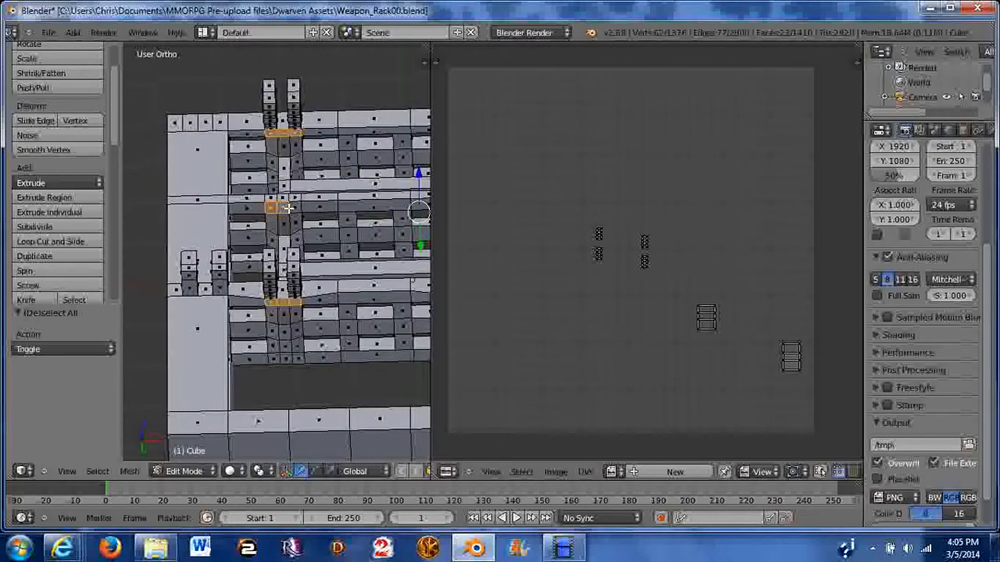
right_click(298, 209, "shift")
middle_click_drag(285, 197, 275, 153)
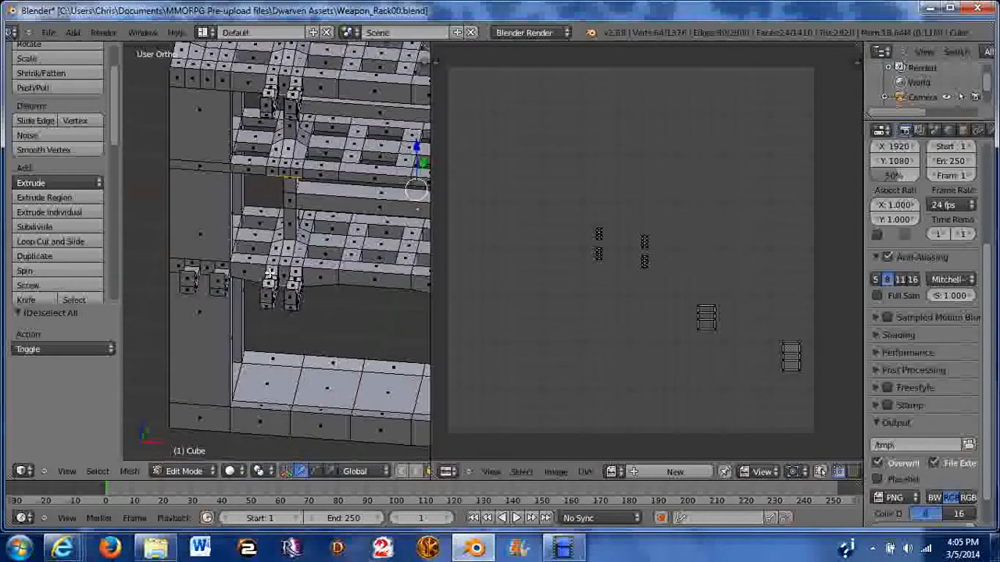
right_click(284, 156, "shift")
right_click(298, 162, "shift")
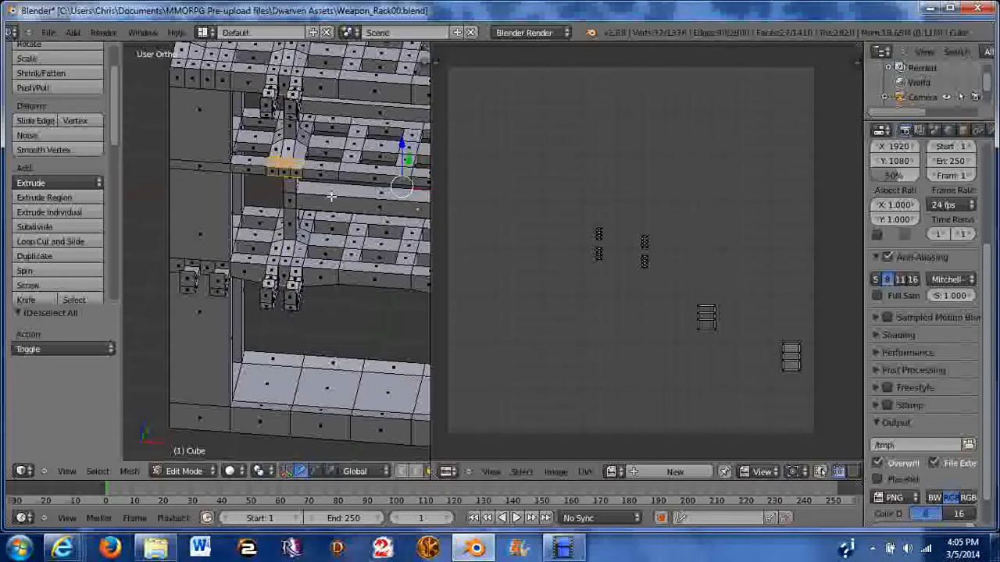
Step: Add the three back-slat underside faces of the lower shelf in the first hook column, working from behind the rack
middle_click_drag(331, 196, 296, 190)
middle_click_drag(328, 251, 285, 274)
scroll(202, 266, "up", 1)
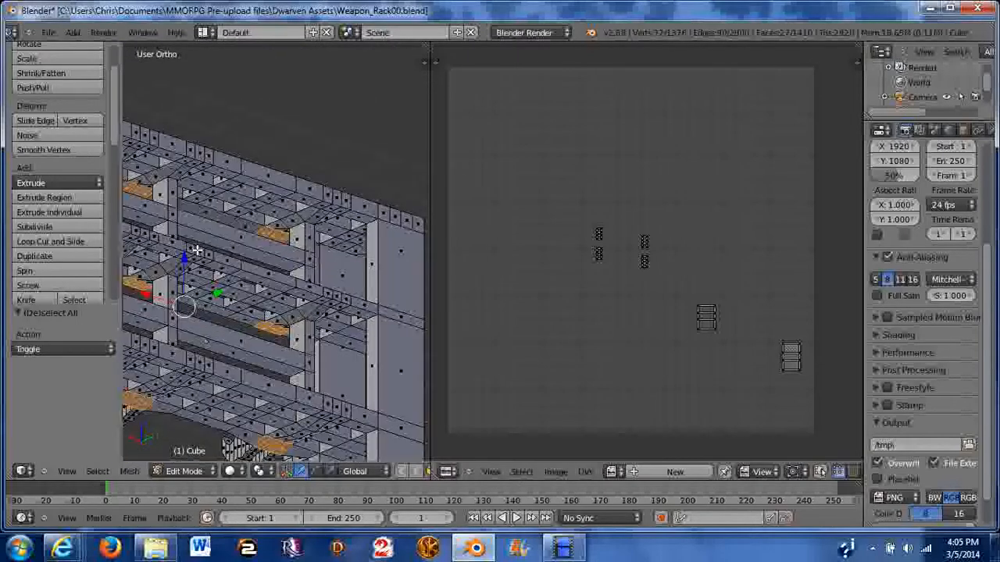
middle_click_drag(203, 260, 309, 142, "shift")
scroll(254, 232, "up", 3)
right_click(208, 224, "shift")
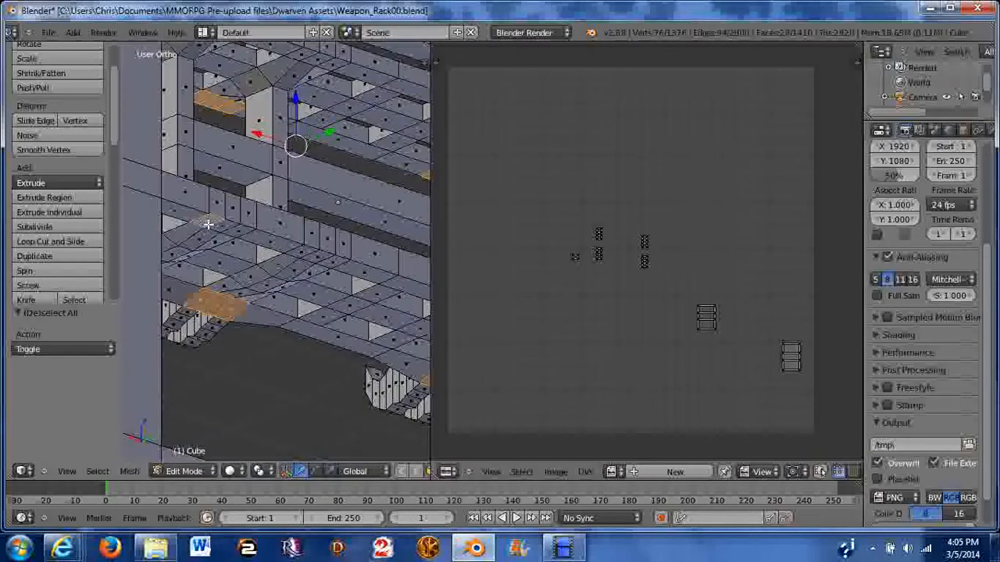
right_click(224, 229, "shift")
right_click(235, 232, "shift")
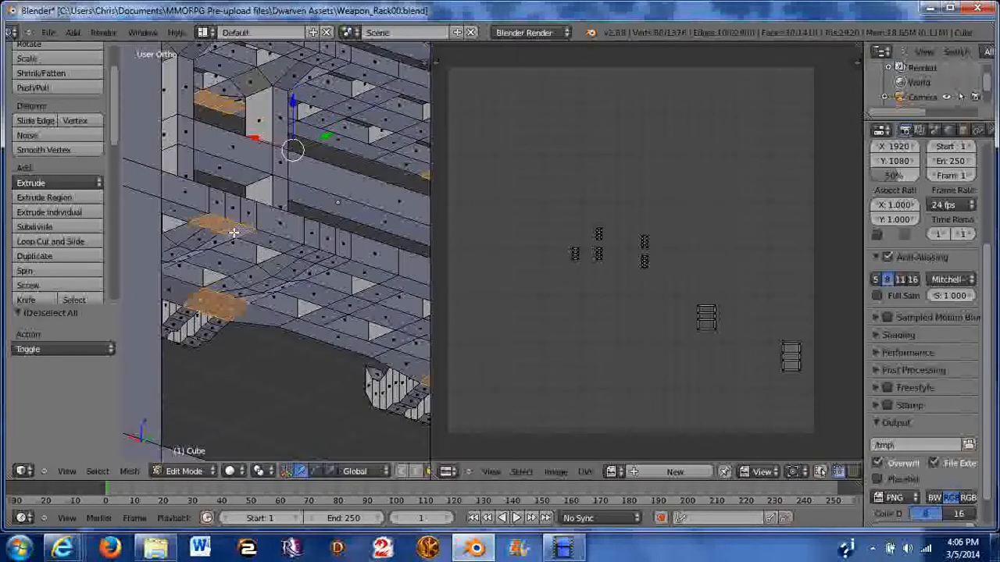
Step: Add the three back-slat underside faces of the lower shelf in the middle hook column
right_click(305, 249, "shift")
right_click(321, 260, "shift")
right_click(328, 261, "shift")
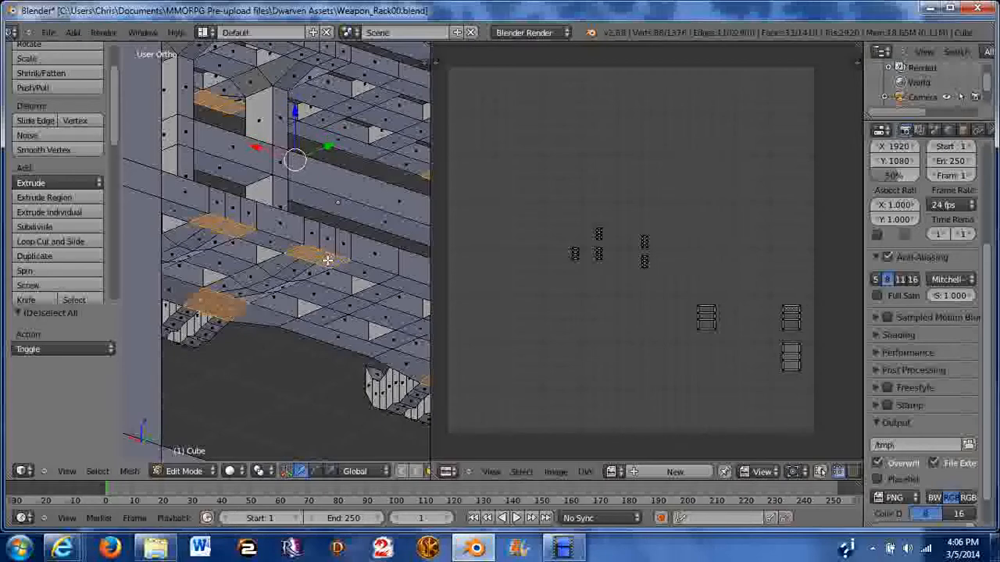
Step: Add the three back-slat underside faces of the lower shelf in the far hook column
middle_click_drag(351, 293, 248, 261, "shift")
scroll(340, 269, "up", 2)
middle_click_drag(374, 278, 193, 225, "shift")
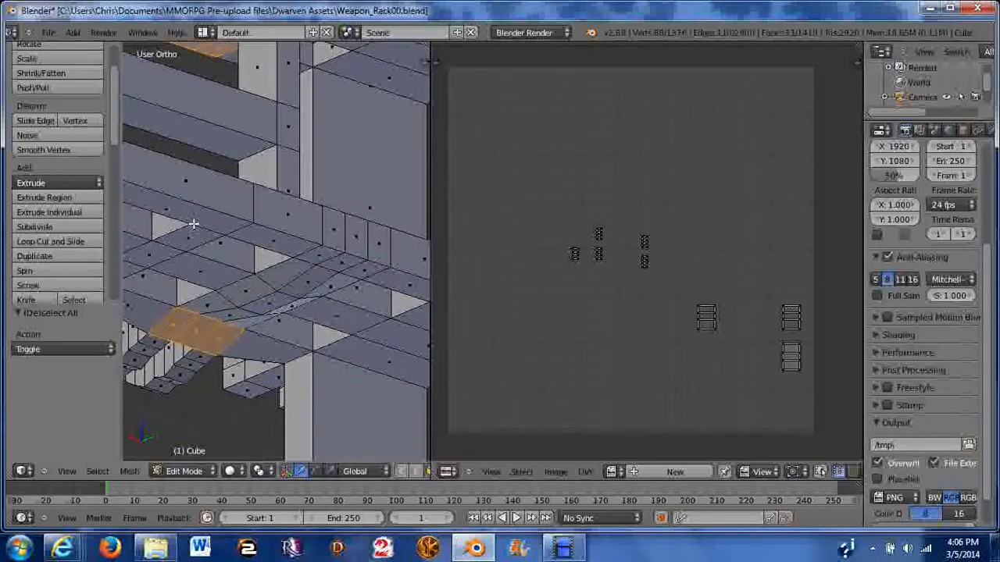
right_click(329, 253, "shift")
right_click(348, 266, "shift")
right_click(358, 273, "shift")
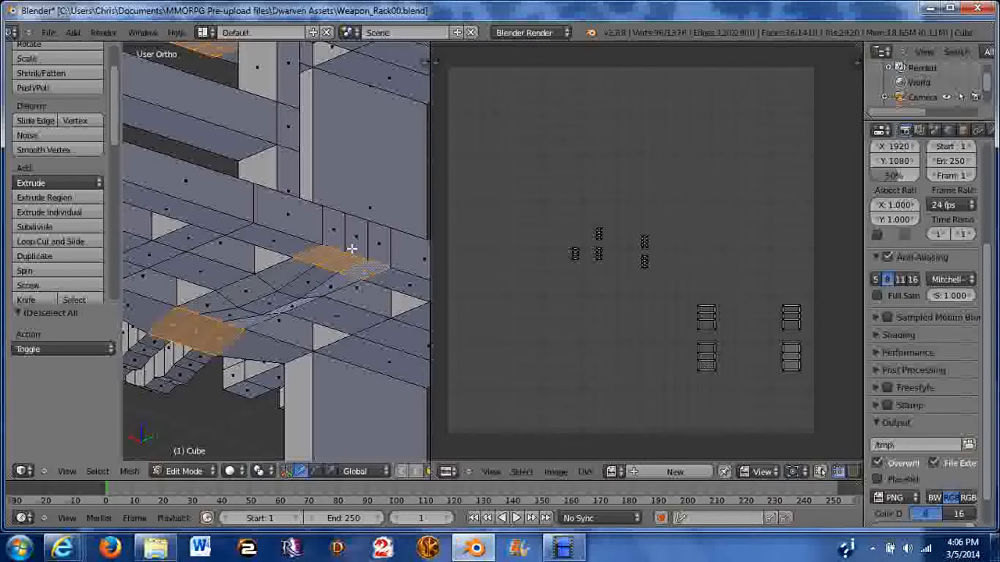
Step: Add the three back-slat underside faces of the middle shelf in the far hook column
middle_click_drag(348, 199, 233, 286, "shift")
scroll(220, 198, "down", 2)
middle_click_drag(220, 196, 222, 258, "shift")
scroll(222, 258, "up", 4)
right_click(201, 160, "shift")
right_click(232, 174, "shift")
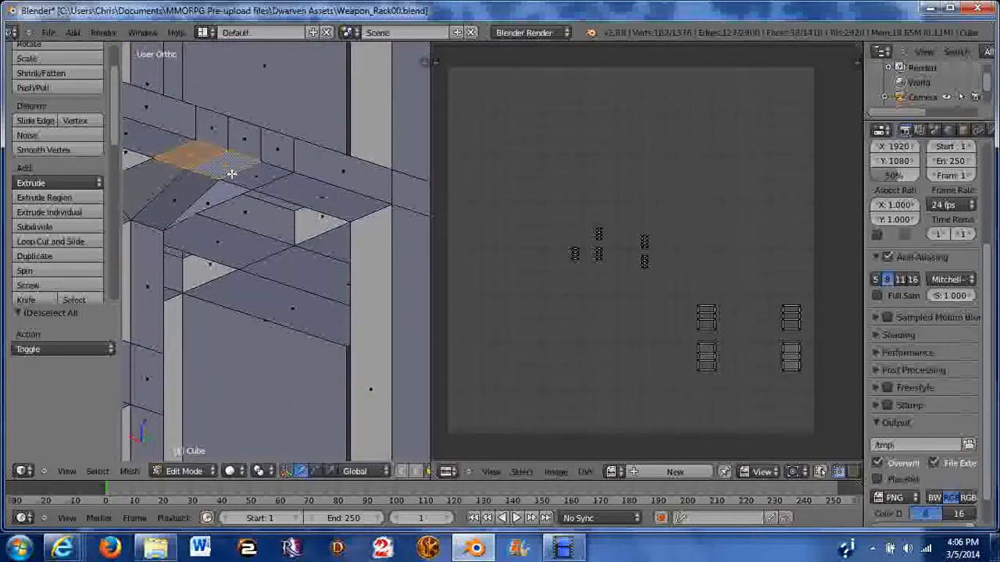
right_click(253, 178, "shift")
Step: Add the three back-slat underside faces of the top shelf in the far hook column
scroll(250, 177, "down", 1)
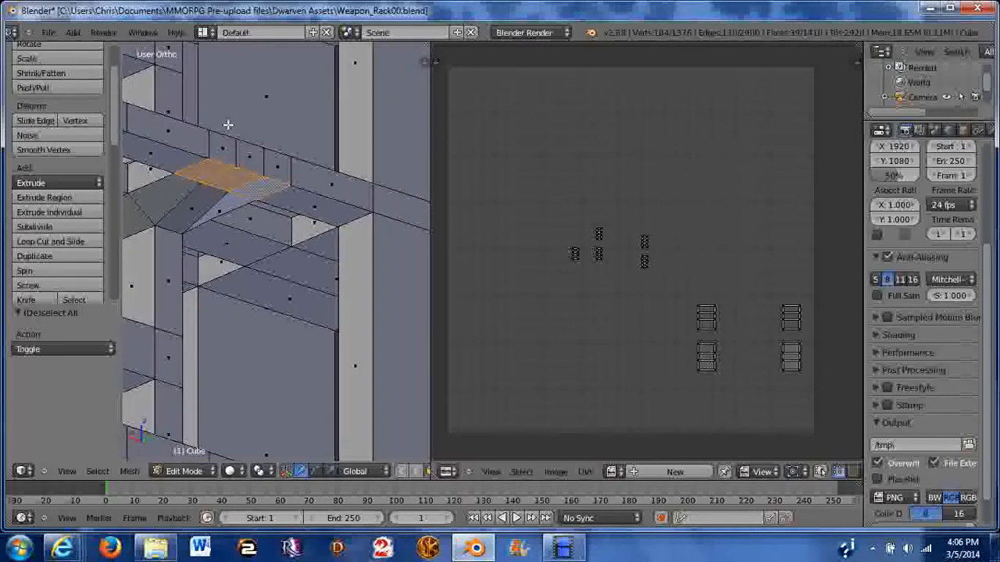
middle_click_drag(227, 123, 242, 320, "shift")
middle_click_drag(227, 142, 259, 261, "shift")
right_click(247, 190, "shift")
right_click(278, 196, "shift")
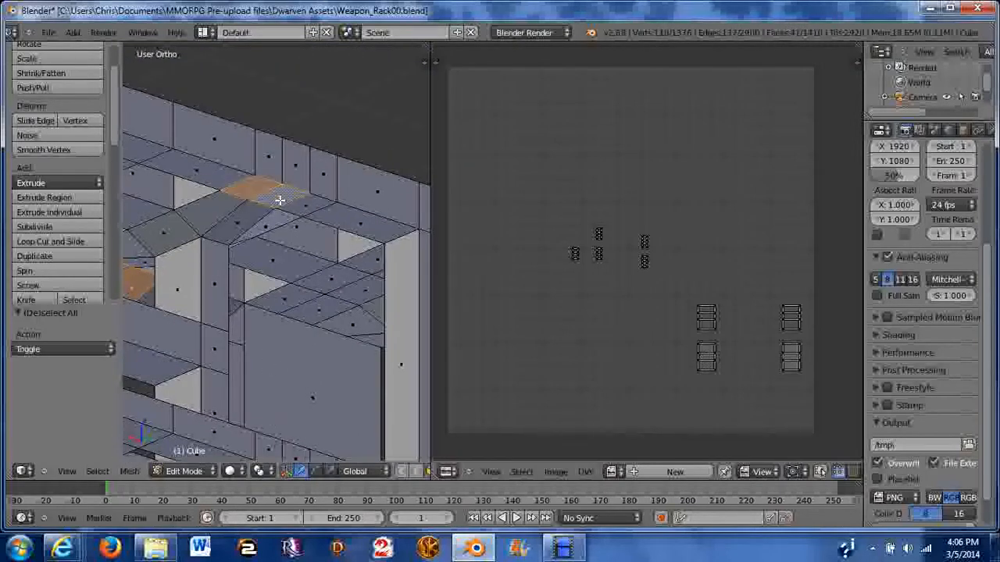
right_click(304, 207, "shift")
Step: Add the three back-slat underside faces of the middle shelf in the middle hook column
scroll(216, 218, "down", 2)
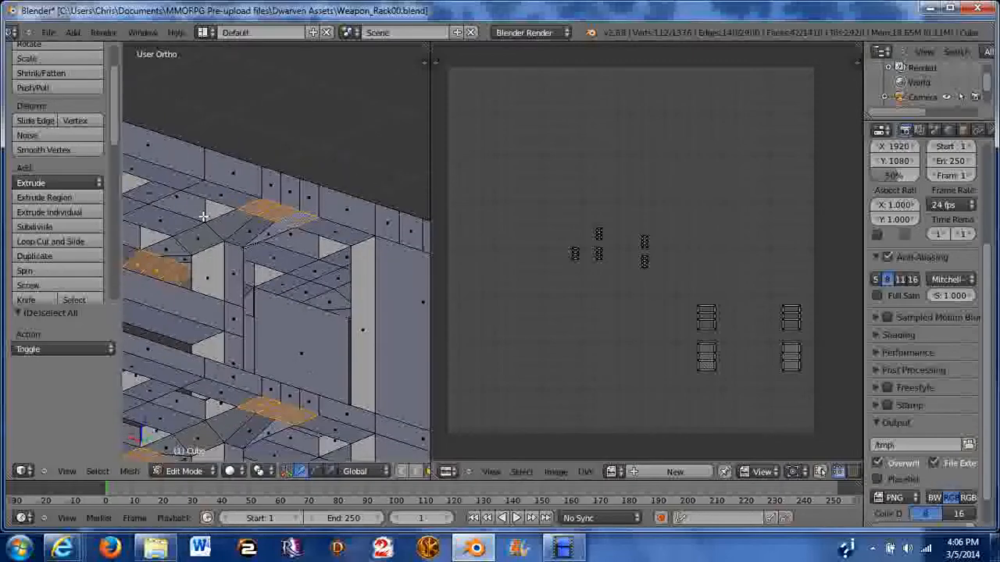
middle_click_drag(132, 225, 220, 219, "shift")
scroll(220, 219, "down", 1)
scroll(220, 219, "down", 2)
middle_click_drag(159, 239, 230, 237, "shift")
scroll(204, 278, "up", 3)
middle_click_drag(203, 278, 286, 202, "shift")
scroll(287, 201, "up", 1)
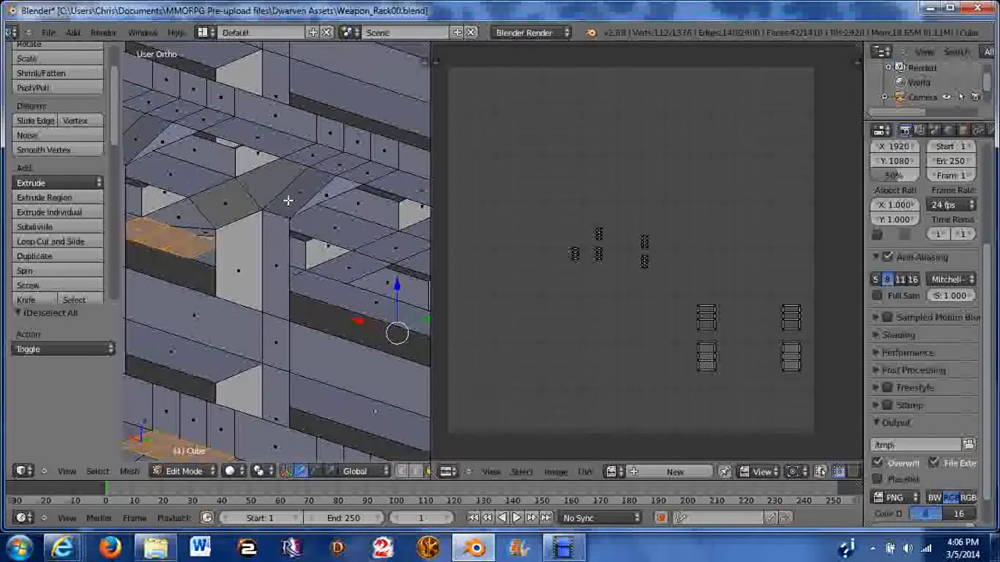
right_click(332, 170, "shift")
right_click(365, 171, "shift")
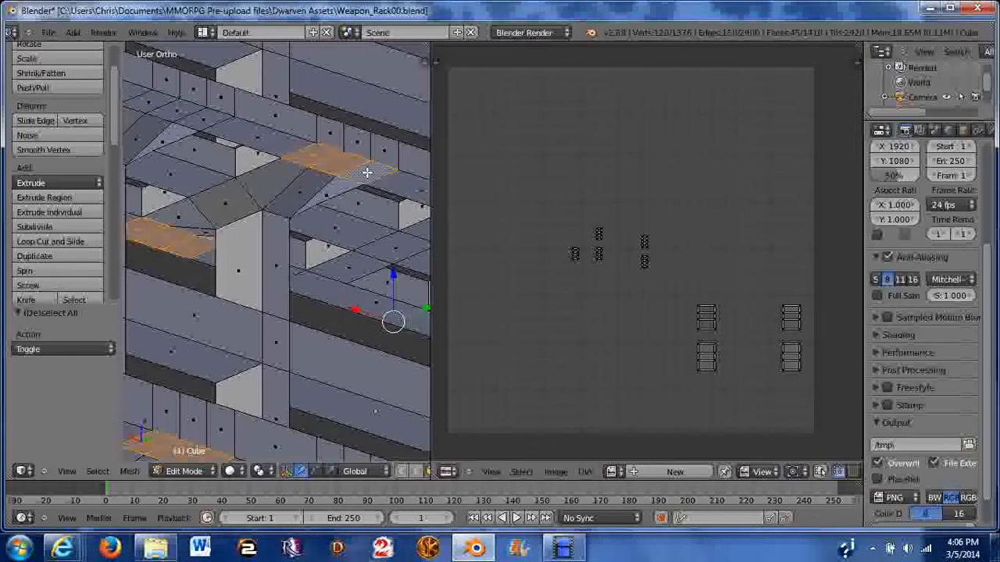
Step: Add the three back-slat underside faces of the top shelf in the middle hook column
scroll(286, 179, "down", 3)
middle_click_drag(291, 150, 235, 366, "shift")
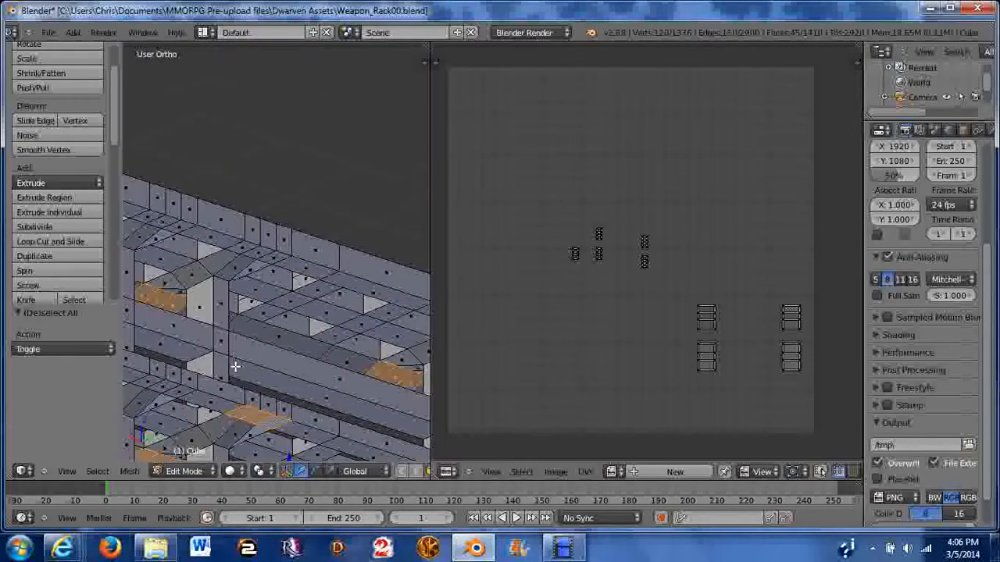
right_click(243, 249, "shift")
right_click(262, 254, "shift")
right_click(275, 260, "shift")
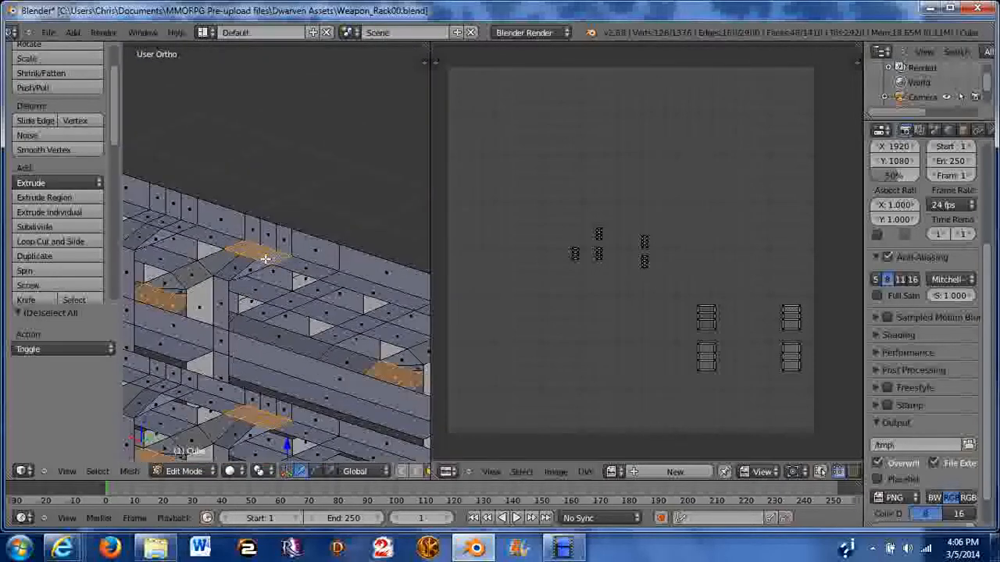
Step: Add the three back-slat underside faces of the top shelf in the near hook column to the selection
middle_click_drag(269, 261, 322, 300, "shift")
right_click(206, 245, "shift")
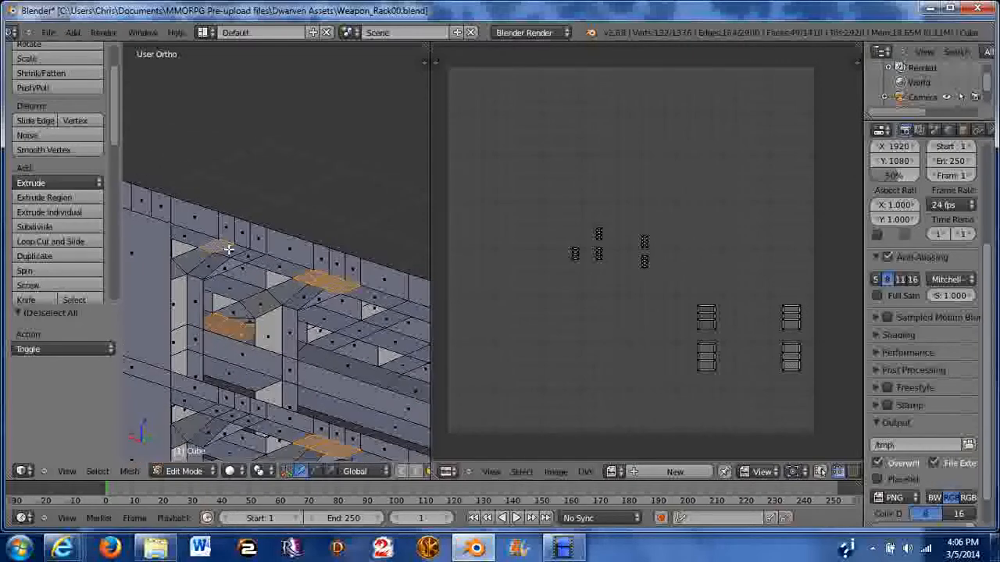
right_click(224, 250, "shift")
right_click(253, 254, "shift")
Step: Add the three back-slat underside faces of the middle shelf in the near hook column
scroll(241, 257, "down", 2)
middle_click_drag(184, 266, 252, 266)
middle_click_drag(303, 363, 259, 238, "shift")
right_click(243, 219, "shift")
right_click(257, 224, "shift")
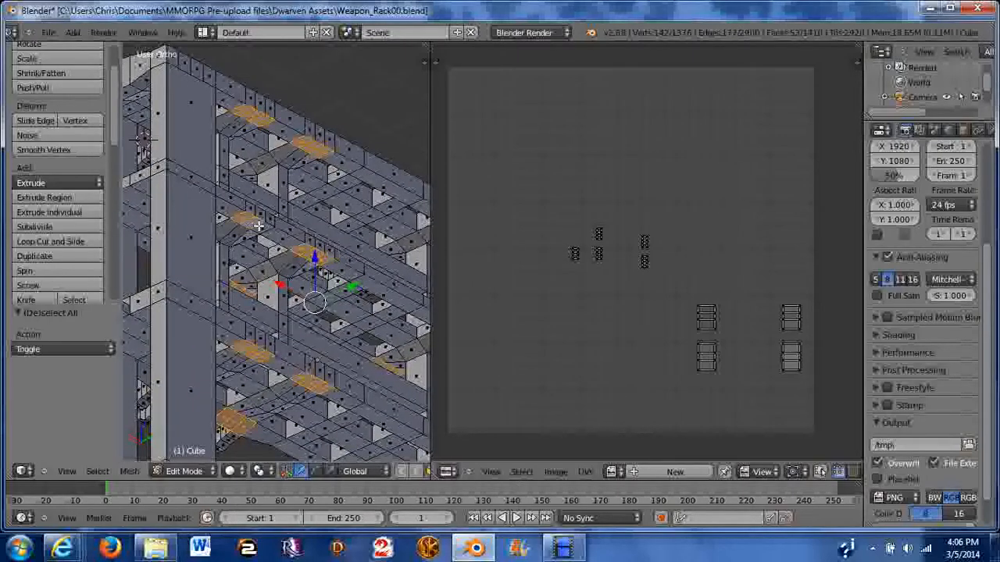
right_click(262, 226, "shift")
Step: Add the three front-slat underside faces of the middle shelf in the near hook column
middle_click_drag(187, 243, 268, 231)
scroll(311, 239, "up", 3)
right_click(326, 225, "shift")
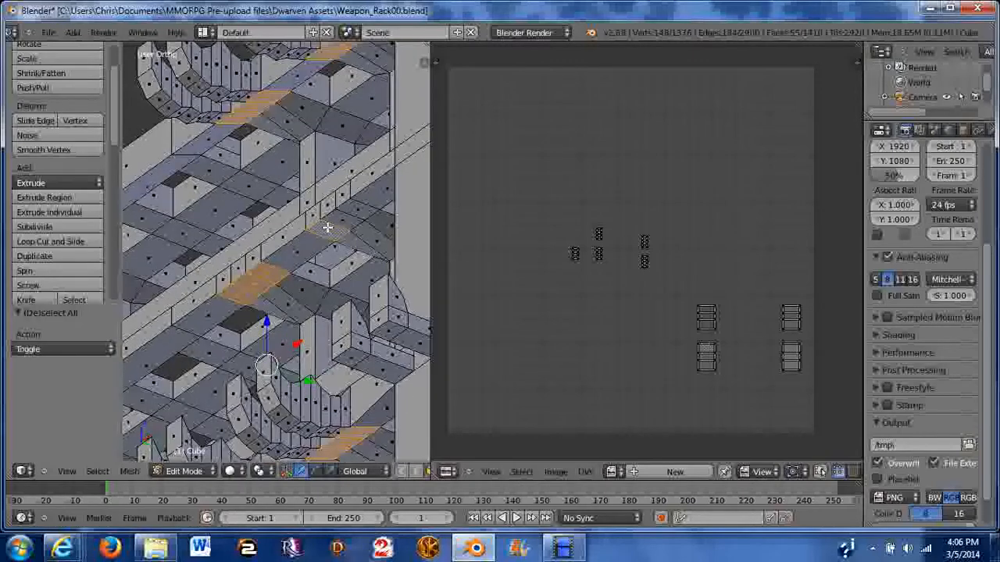
right_click(333, 222, "shift")
right_click(340, 219, "shift")
scroll(311, 240, "down", 3)
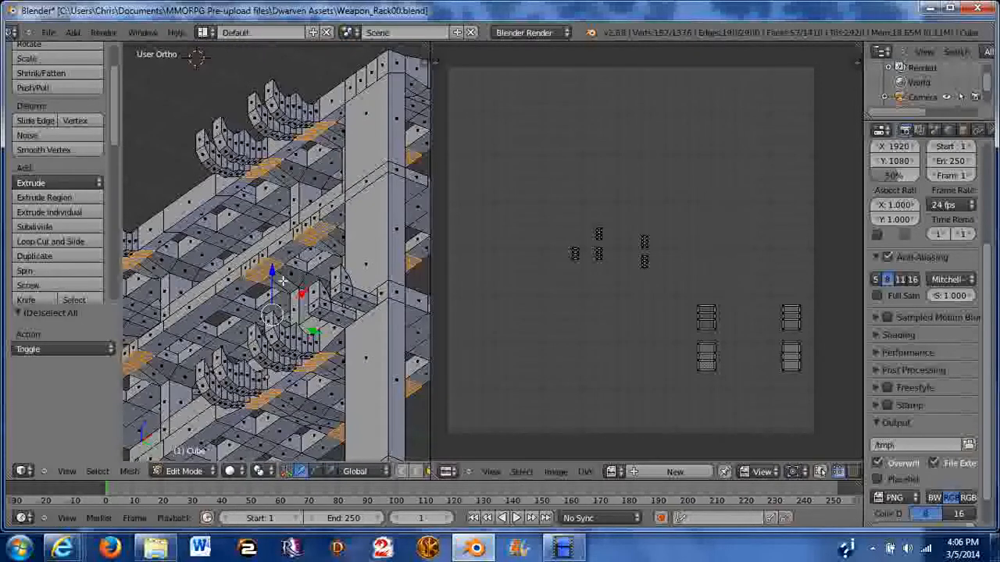
scroll(312, 321, "down", 2)
middle_click_drag(320, 320, 328, 211, "shift")
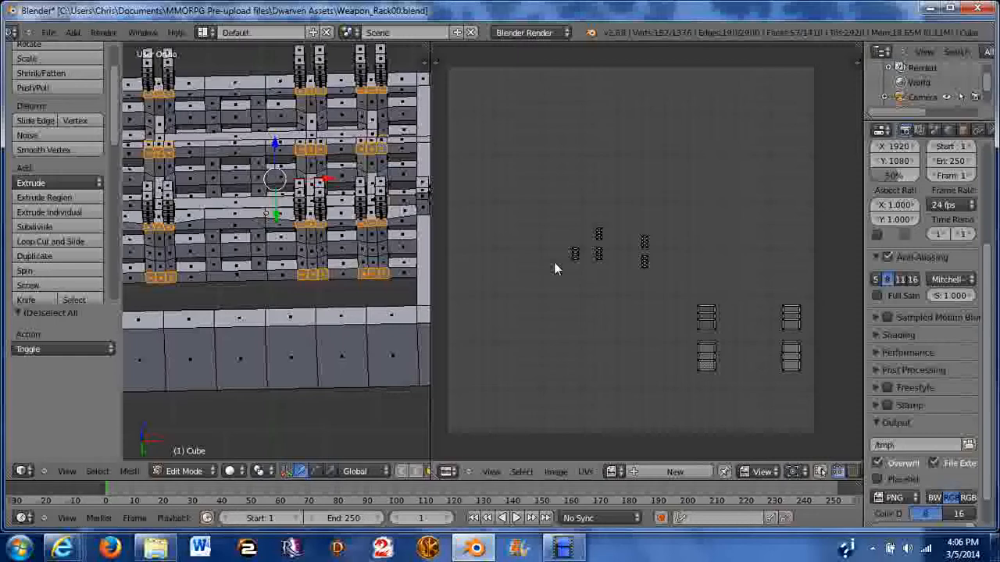
middle_click_drag(257, 179, 227, 150)
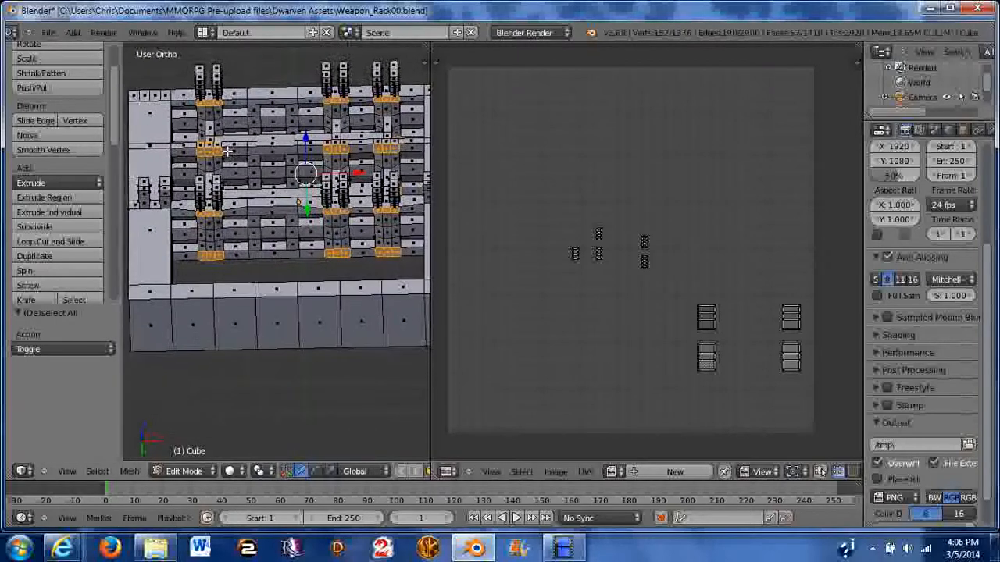
scroll(227, 151, "up", 5)
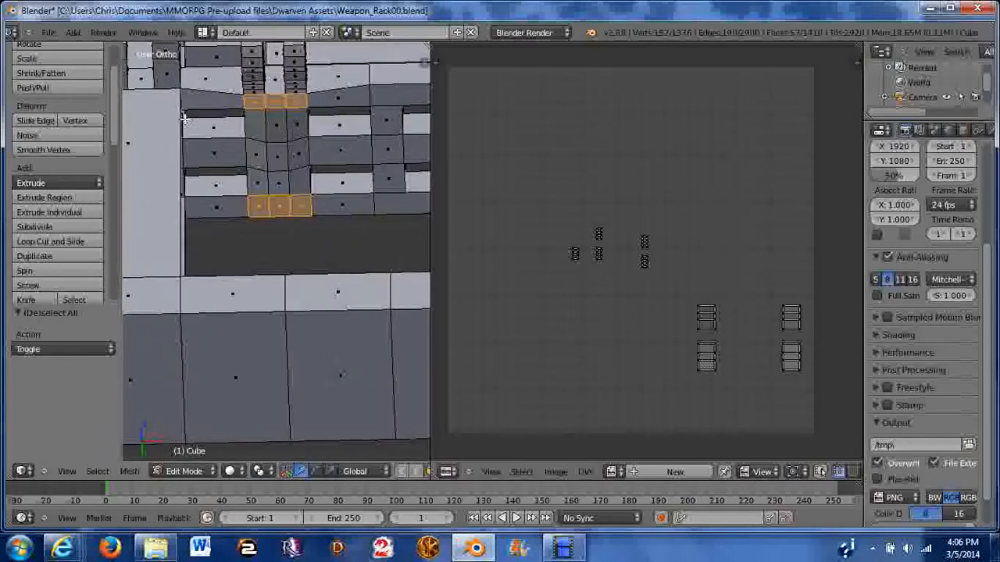
middle_click_drag(183, 117, 218, 213, "shift")
scroll(207, 161, "up", 2)
middle_click_drag(211, 157, 151, 340)
scroll(151, 341, "down", 2)
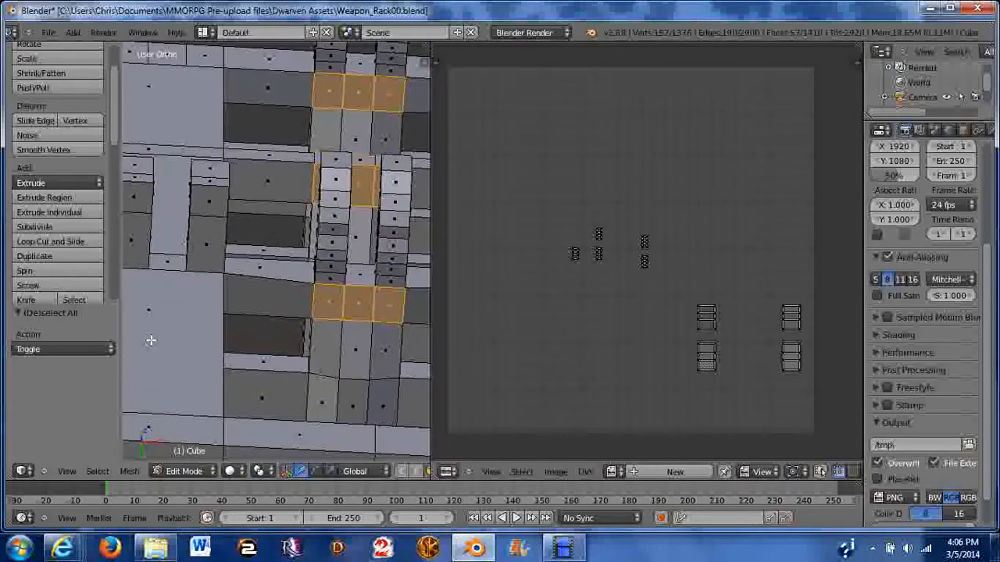
right_click(145, 202, "shift")
right_click(205, 196, "shift")
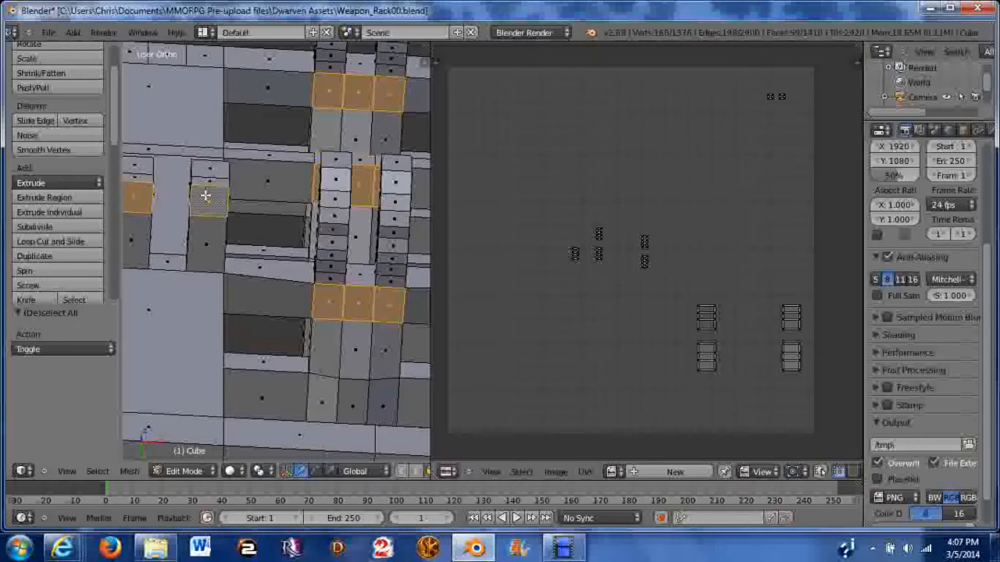
right_click(149, 197, "shift")
right_click(205, 201, "shift")
scroll(216, 176, "down", 3)
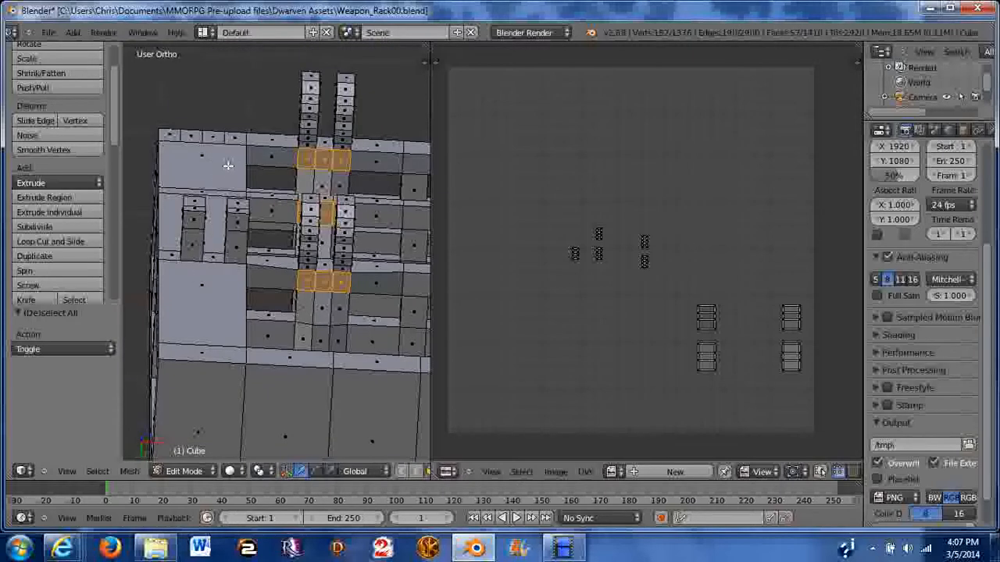
Step: In wireframe from above, box-select the overlapping front-slat faces of the rack's left-end hook column, keeping the existing selection
middle_click_drag(228, 165, 213, 213)
middle_click_drag(413, 217, 264, 271)
scroll(256, 190, "down", 3)
key("KP_7")
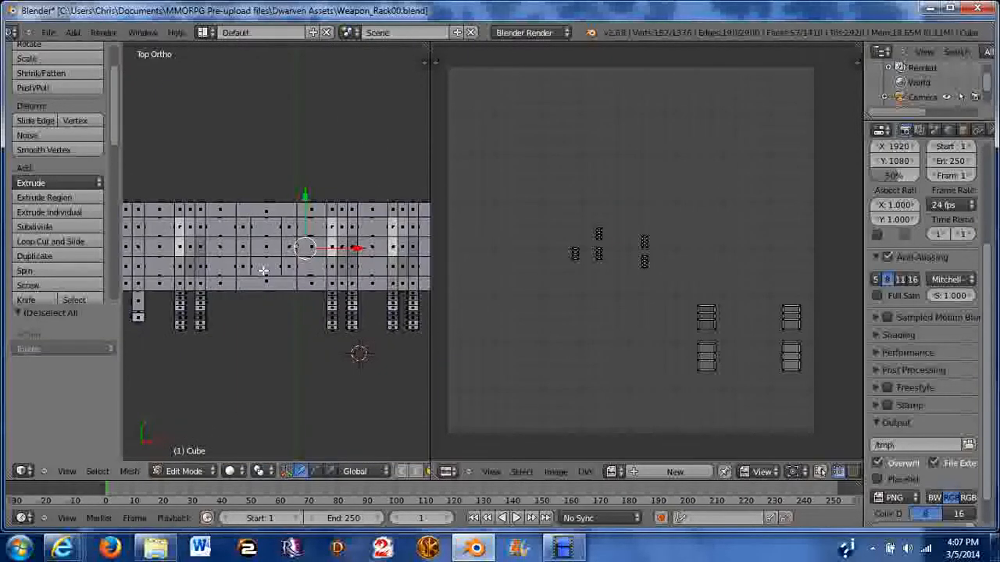
scroll(253, 136, "down", 2)
key("KP_4")
key("KP_4")
key("KP_4")
key("KP_4")
key("KP_4")
key("KP_4")
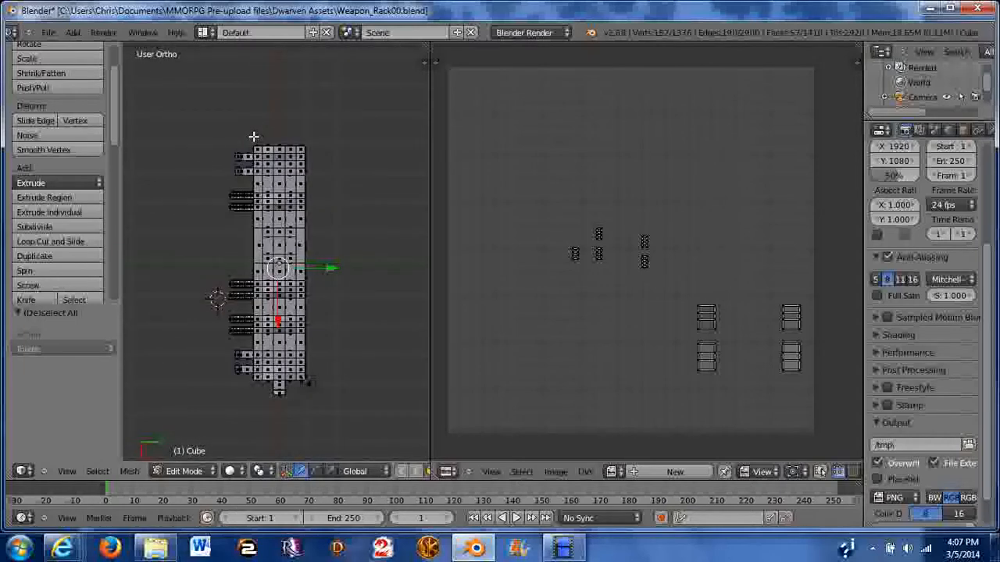
scroll(286, 269, "up", 3)
key("z")
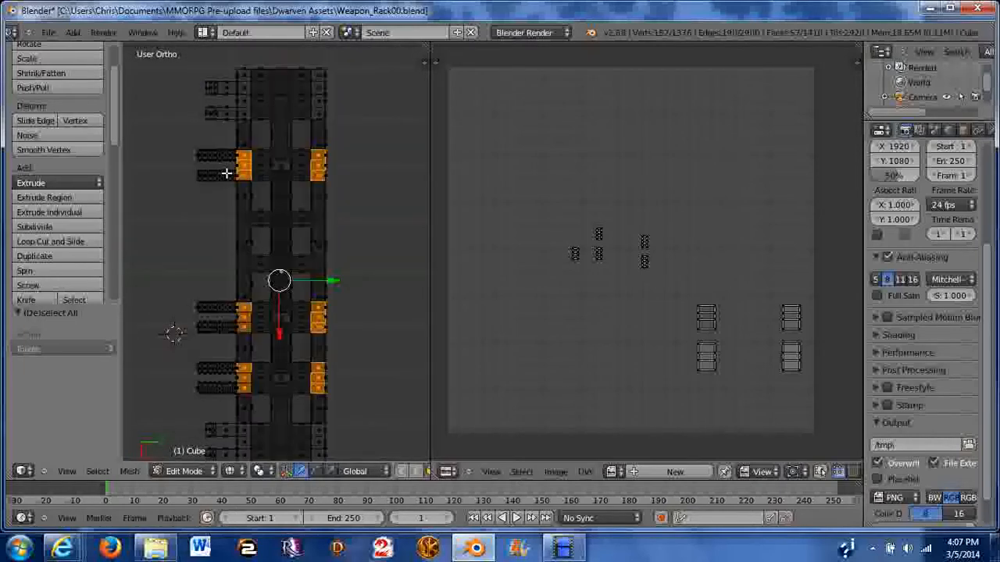
key("b")
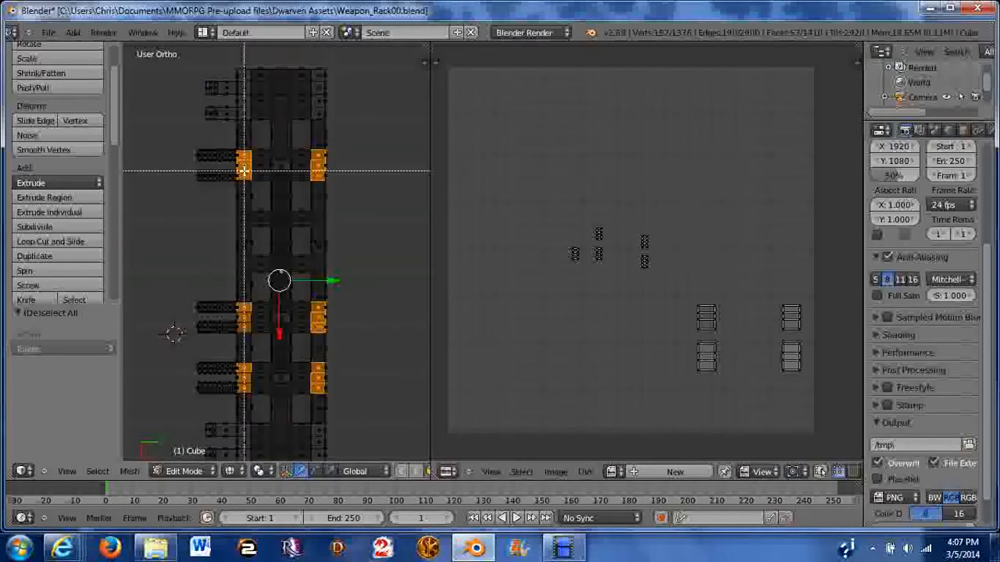
left_click_drag(239, 149, 247, 177)
scroll(242, 167, "up", 2)
scroll(248, 268, "up", 2)
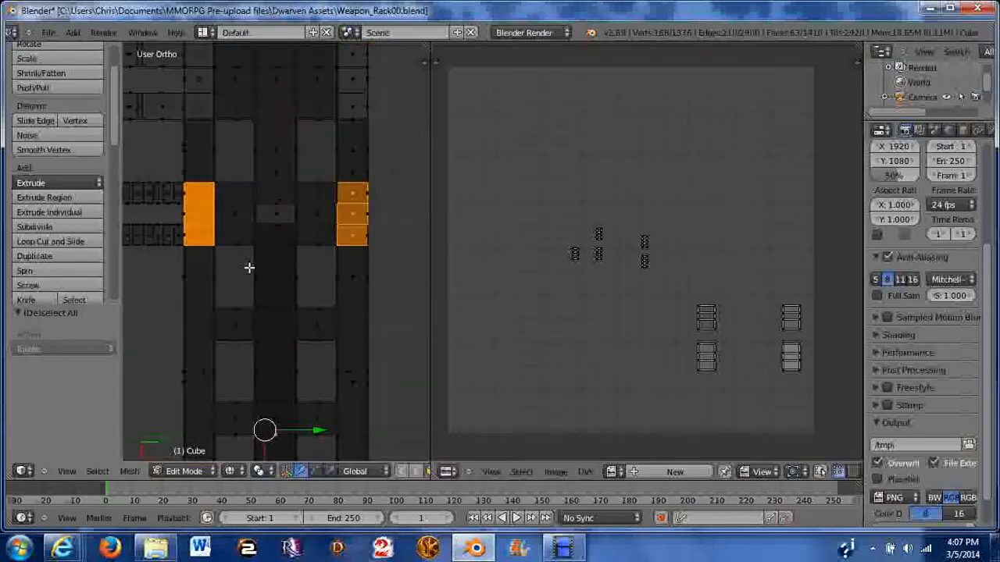
middle_click_drag(247, 268, 95, 227)
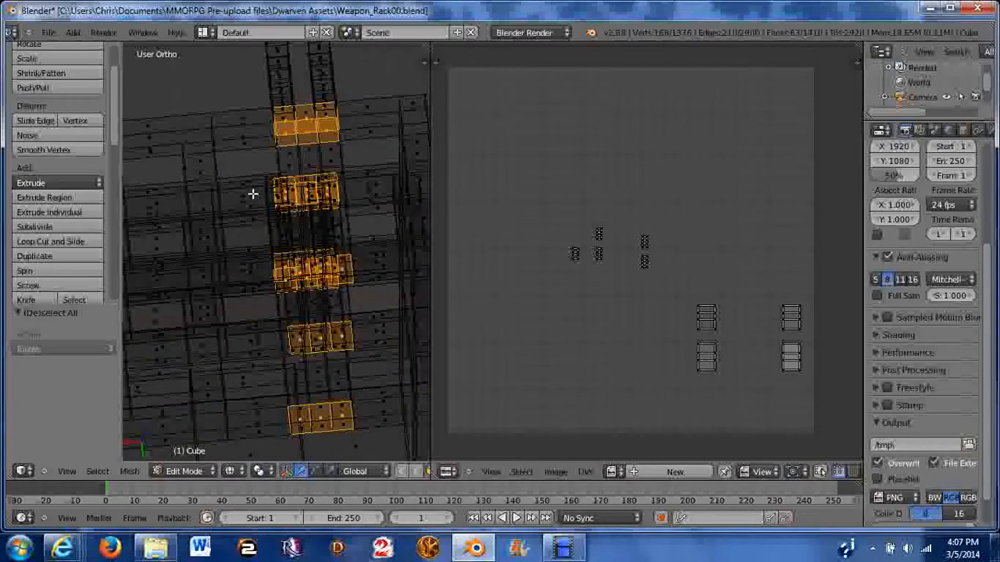
Step: In solid shading, add the top-surface connector faces behind the front slat and the three middle-slat faces in the left-end hook column
key("z")
left_click(301, 150, "shift")
left_click(295, 157, "shift")
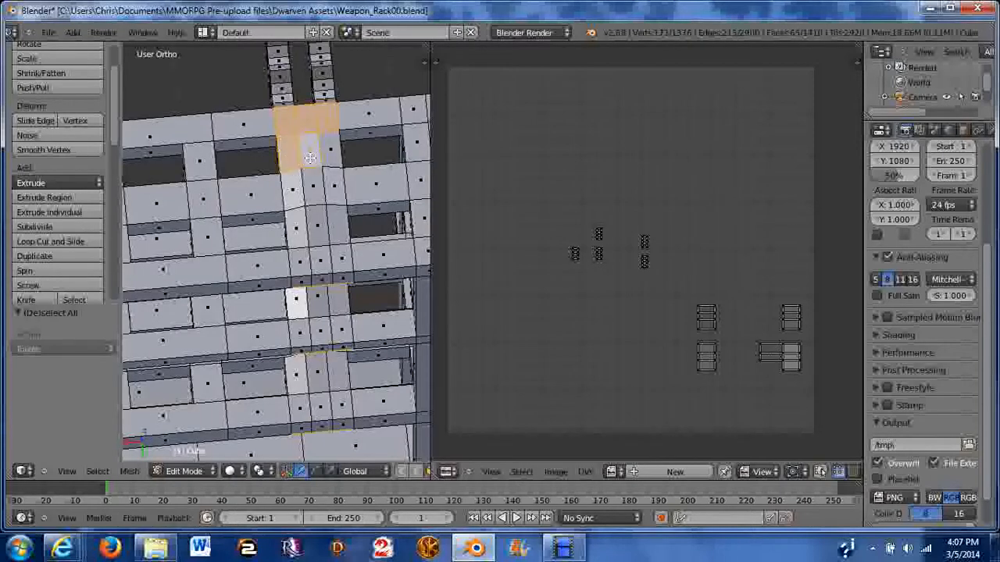
left_click(325, 150, "shift")
left_click(323, 180, "shift")
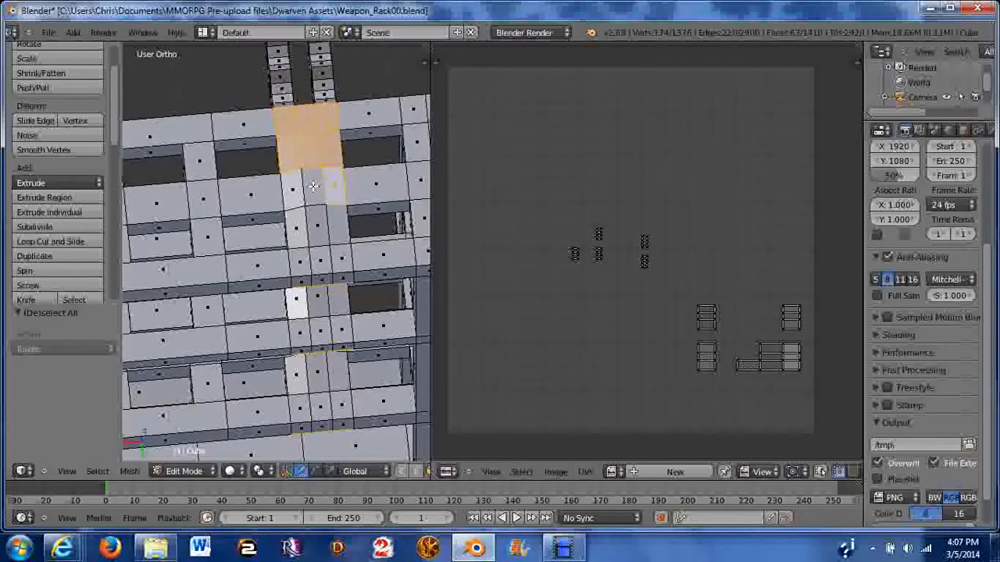
left_click(311, 188, "shift")
left_click(290, 202, "shift")
Step: Add the top surface's rear connector faces and three back-slat faces in the left-end hook column
left_click(297, 234, "shift")
left_click(311, 235, "shift")
left_click(329, 227, "shift")
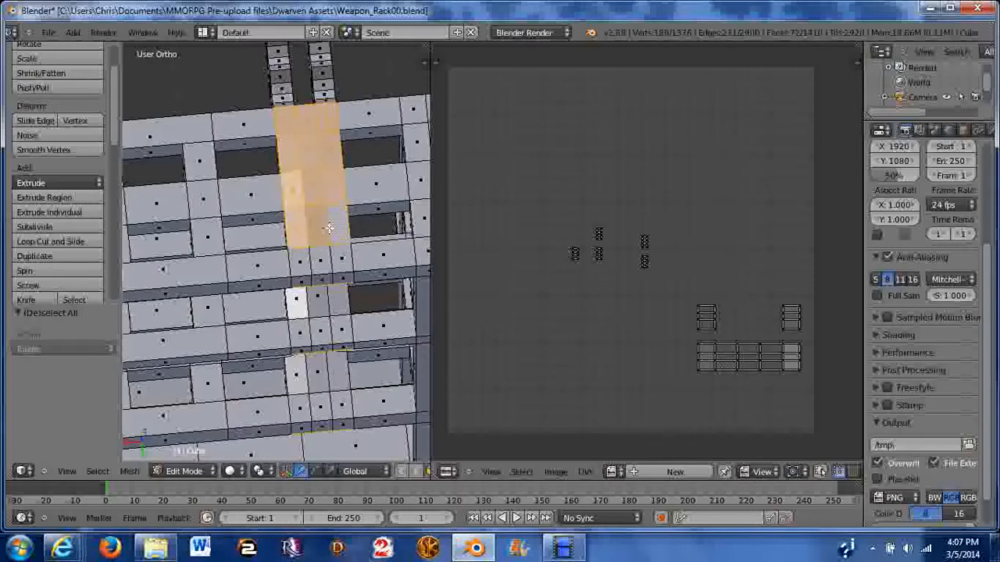
left_click(304, 260, "shift")
left_click(321, 260, "shift")
left_click(340, 260, "shift")
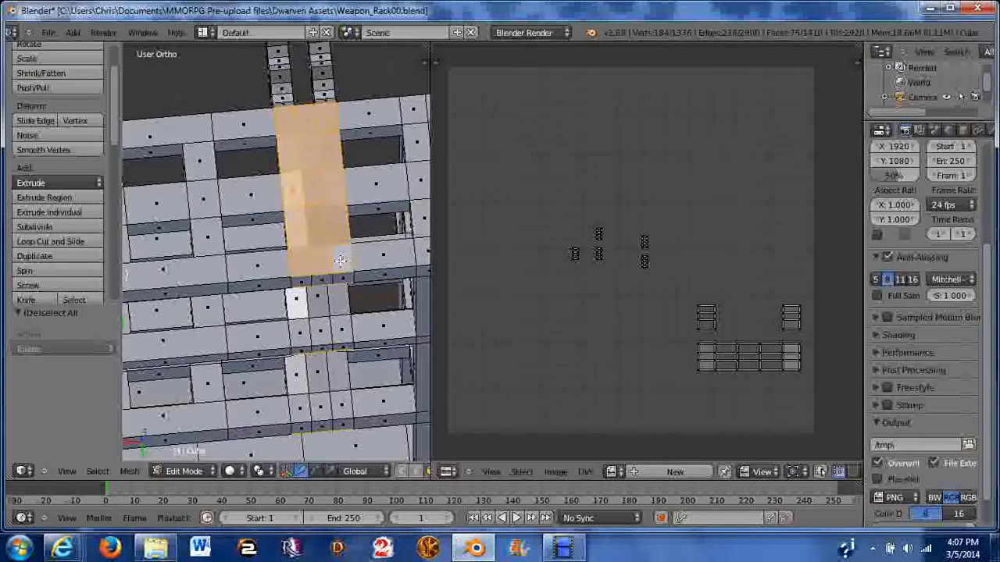
Step: Add the top-surface back, middle and front slat faces between the left-end hook column and end panel, plus the adjoining back-row panel face
left_click(378, 252, "shift")
middle_click_drag(379, 251, 336, 272)
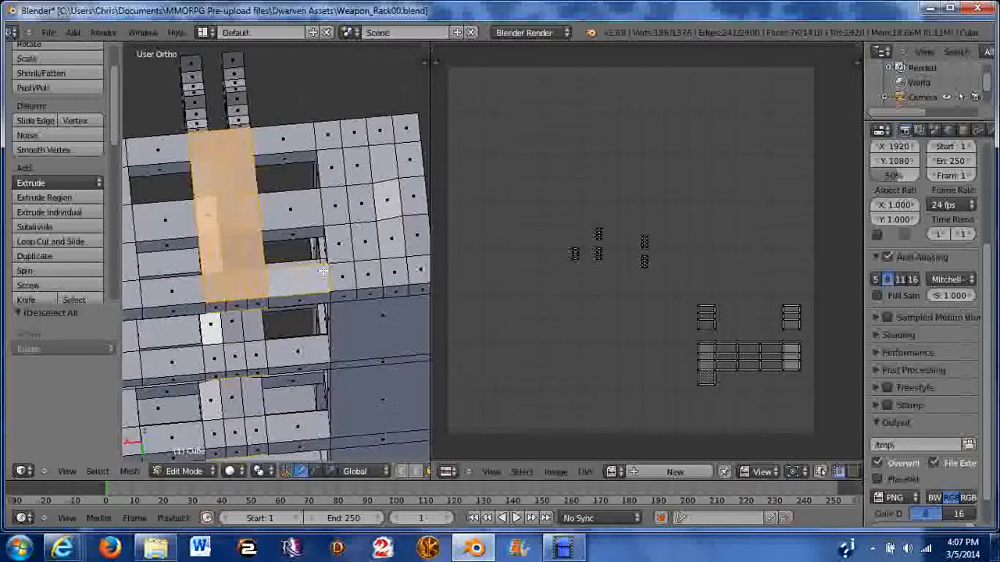
left_click(341, 274, "shift")
left_click(303, 217, "shift")
left_click(280, 142, "shift")
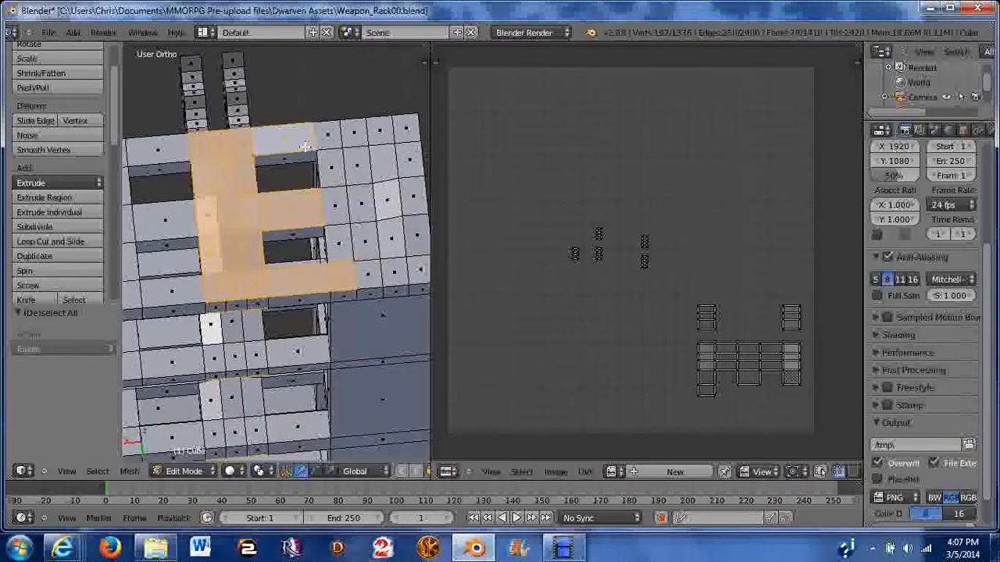
Step: From the top view, box-select the remaining faces of the rack's left end panel on the top surface
key("KP_7")
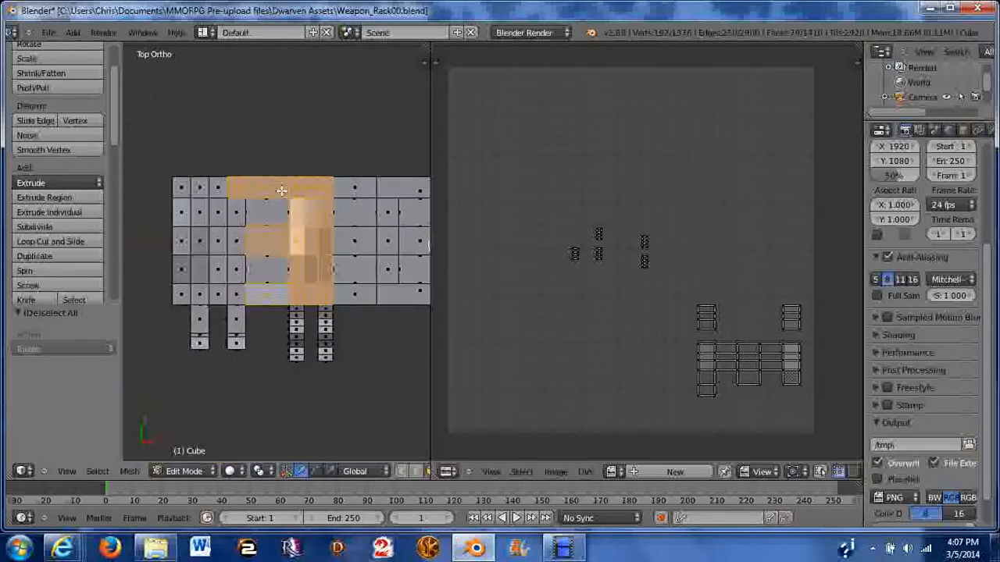
key("b")
left_click_drag(178, 182, 236, 298)
key("z")
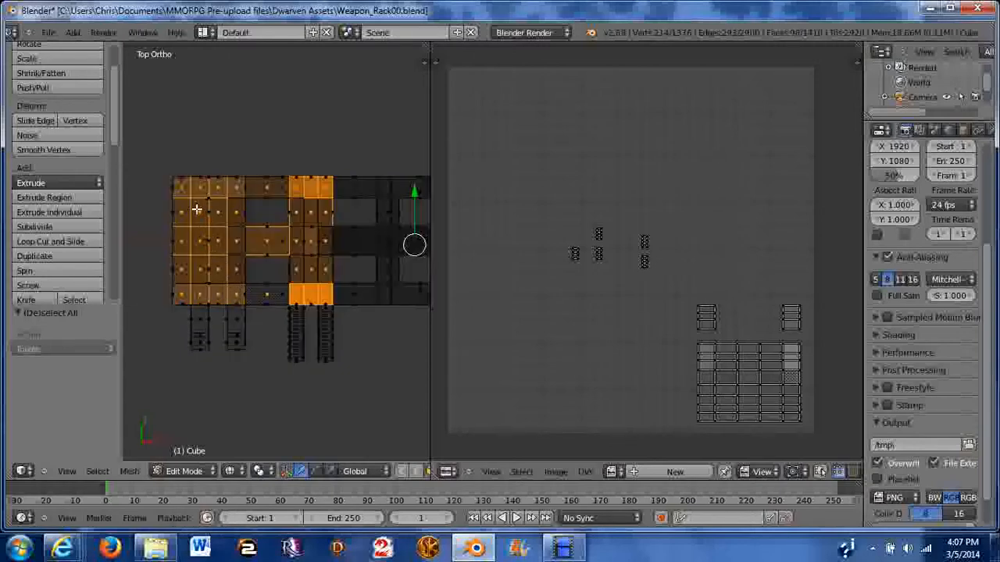
middle_click_drag(214, 250, 311, 142)
key("z")
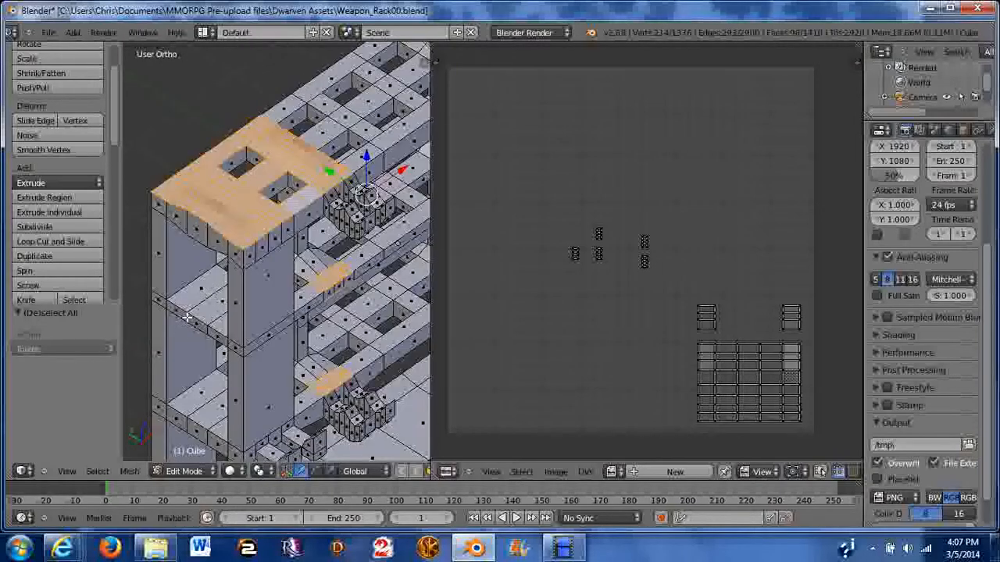
Step: Add the three upper faces inside the left end frame on both the middle and lower shelves
right_click(200, 305, "shift")
right_click(225, 324, "shift")
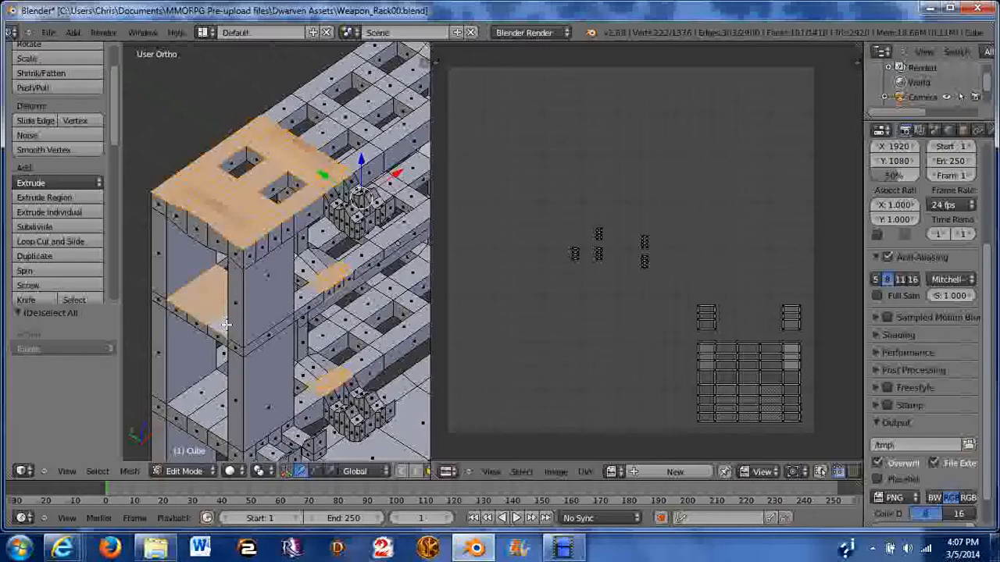
right_click(207, 410, "shift")
right_click(223, 425, "shift")
scroll(223, 406, "down", 5, "shift")
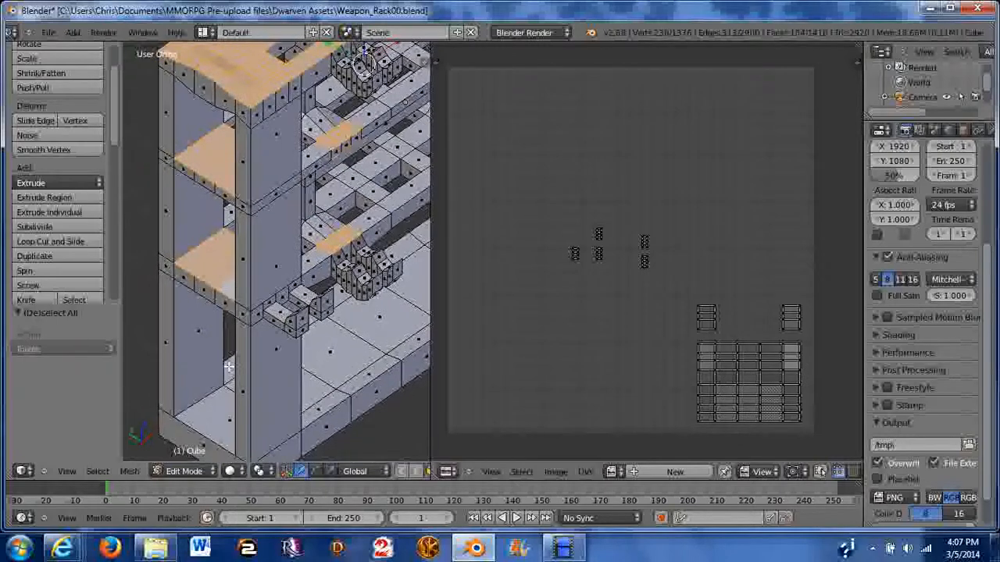
Step: Add the three underside faces inside the left end frame on both the lower and middle shelves
middle_click_drag(226, 318, 202, 330)
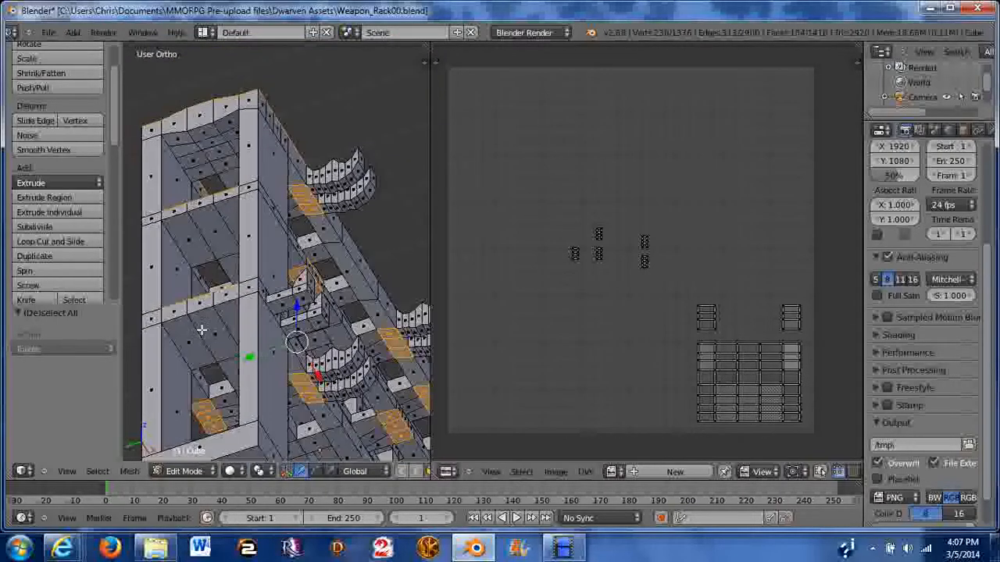
right_click(193, 346, "shift")
right_click(214, 335, "shift")
right_click(226, 319, "shift")
right_click(189, 240, "shift")
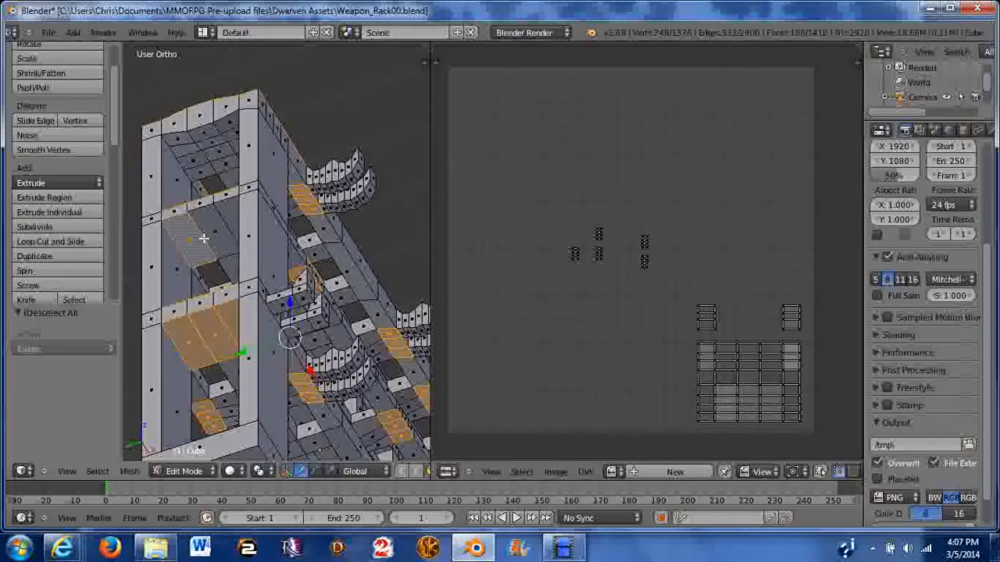
right_click(222, 221, "shift")
right_click(226, 217, "shift")
Step: Box-select the underside faces of the top shelf inside the left end frame
middle_click_drag(192, 140, 244, 140)
key("b")
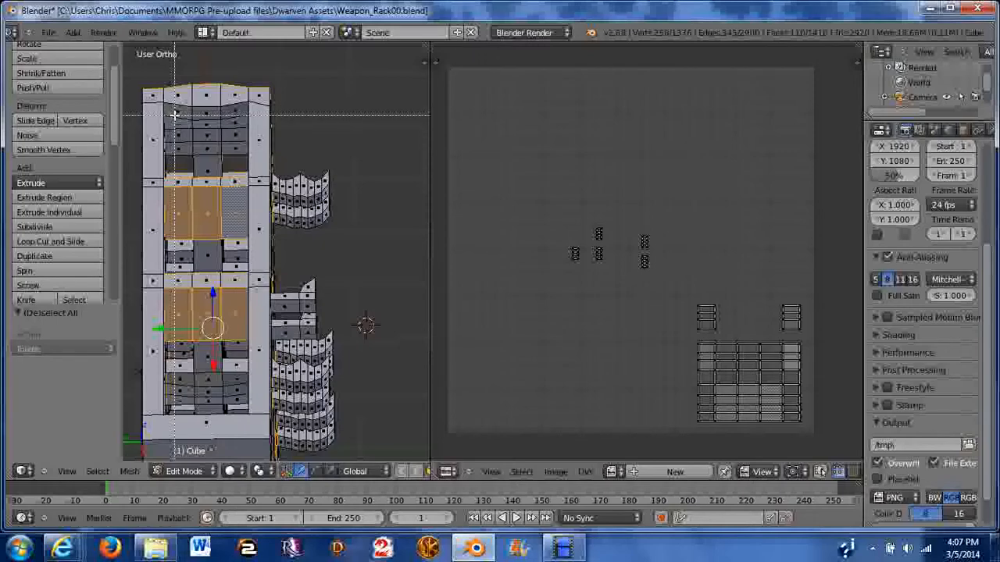
left_click_drag(174, 111, 244, 150)
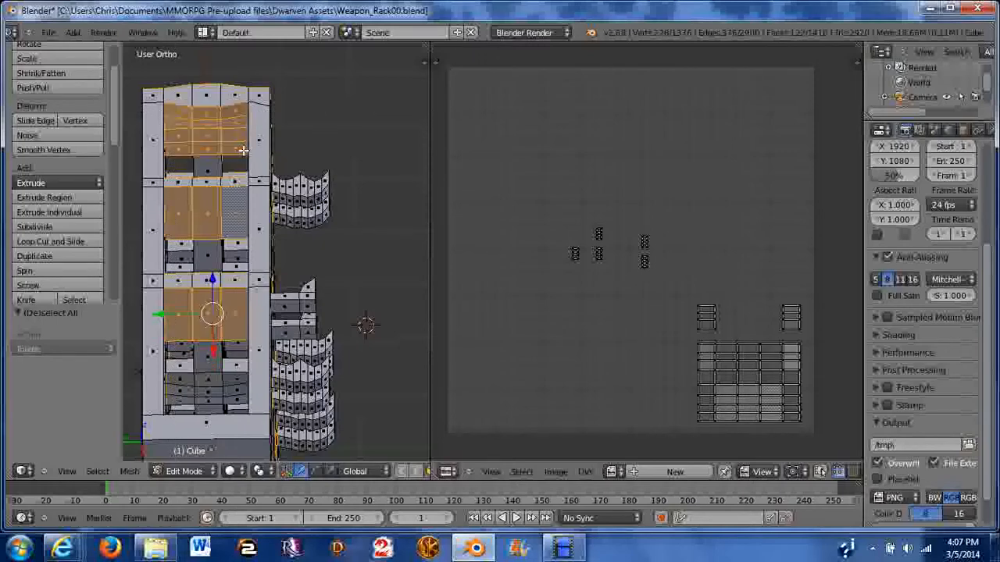
Step: Add the visible top-shelf underside faces running back from the front slat in the left-end hook column
middle_click_drag(242, 143, 290, 181)
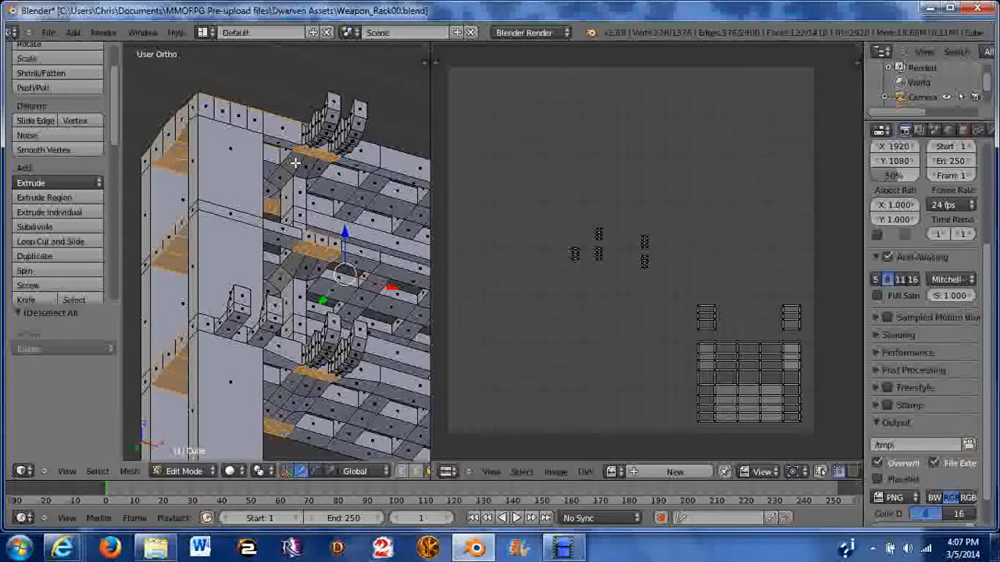
right_click(295, 162, "shift")
right_click(316, 167, "shift")
right_click(278, 185, "shift")
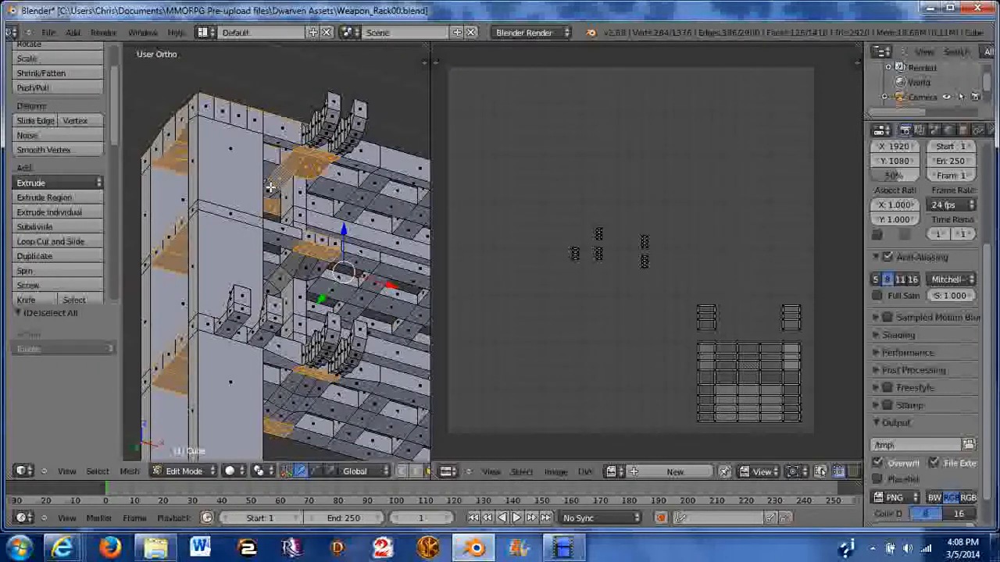
right_click(269, 190, "shift")
right_click(273, 199, "shift")
Step: Add the top-shelf underside faces of the left-end hook column on the other side of the vertical post
middle_click_drag(312, 190, 239, 191)
middle_click_drag(401, 126, 332, 162, "shift")
right_click(332, 148, "shift")
right_click(345, 165, "shift")
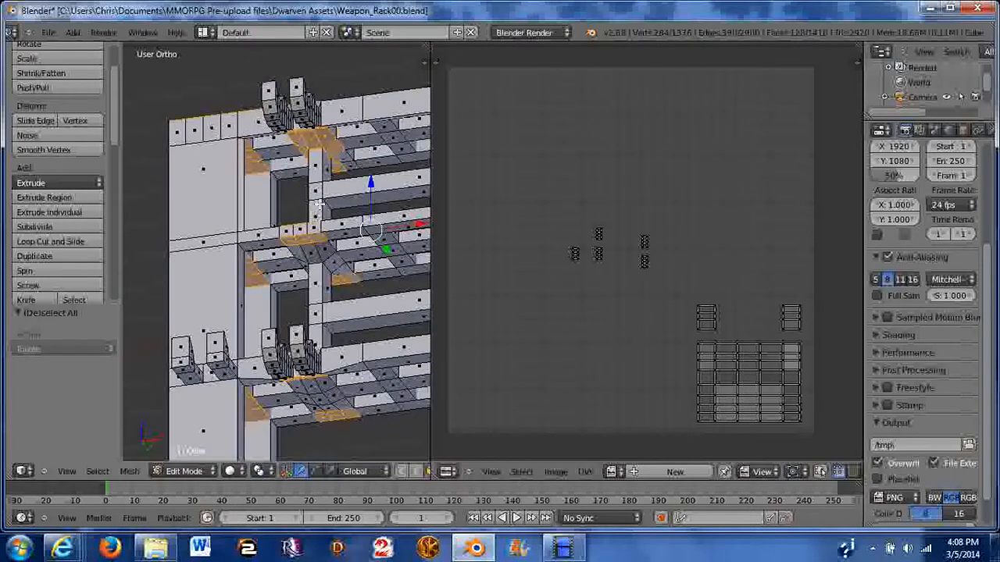
right_click(343, 161, "shift")
right_click(348, 167, "shift")
Step: Add the middle-shelf underside faces running back from the front slat in the left-end hook column to the selection
right_click(296, 249, "shift")
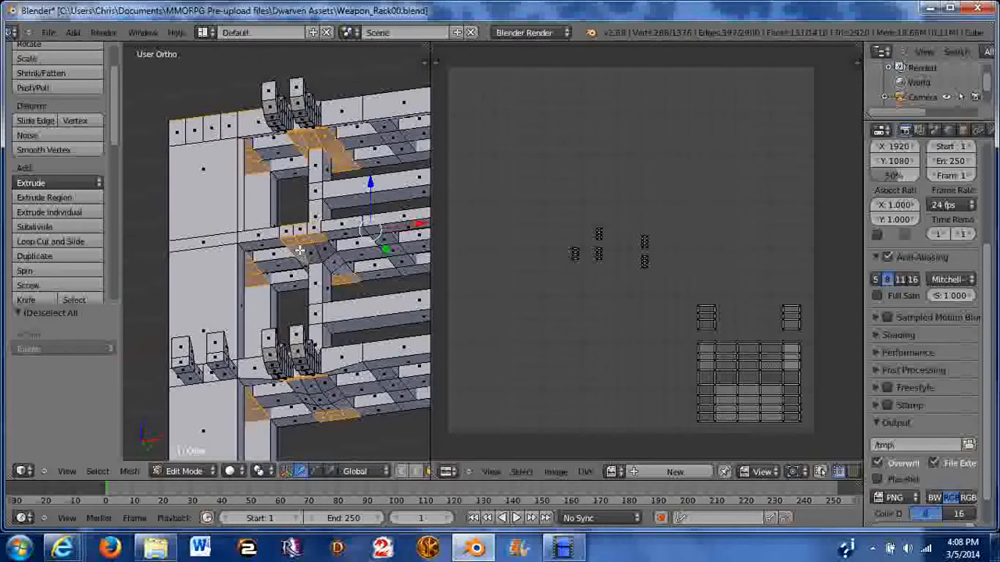
right_click(305, 252, "shift")
right_click(320, 250, "shift")
right_click(336, 258, "shift")
right_click(342, 269, "shift")
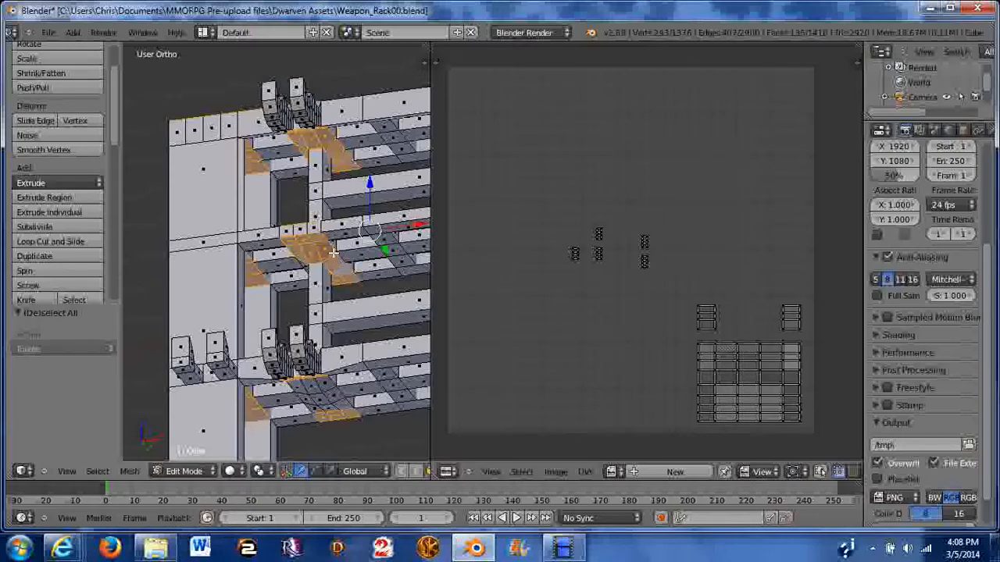
Step: Add the remaining middle-shelf faces of the left-end hook column and the underside slat faces on both sides of it
middle_click_drag(342, 269, 420, 225)
middle_click_drag(227, 277, 245, 257)
right_click(275, 248, "shift")
right_click(291, 239, "shift")
right_click(299, 258, "shift")
right_click(311, 278, "shift")
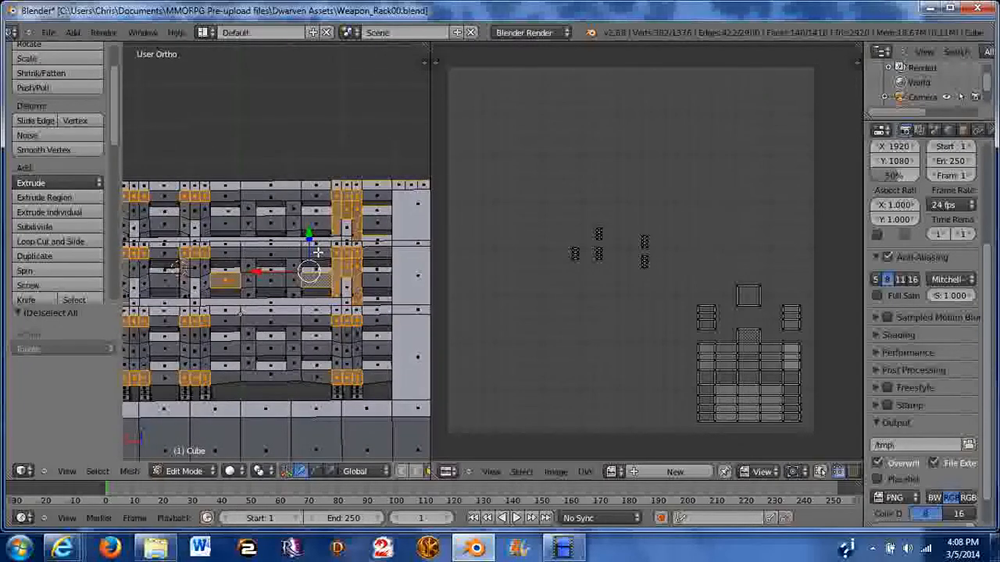
right_click(316, 252, "shift")
right_click(371, 254, "shift")
right_click(374, 278, "shift")
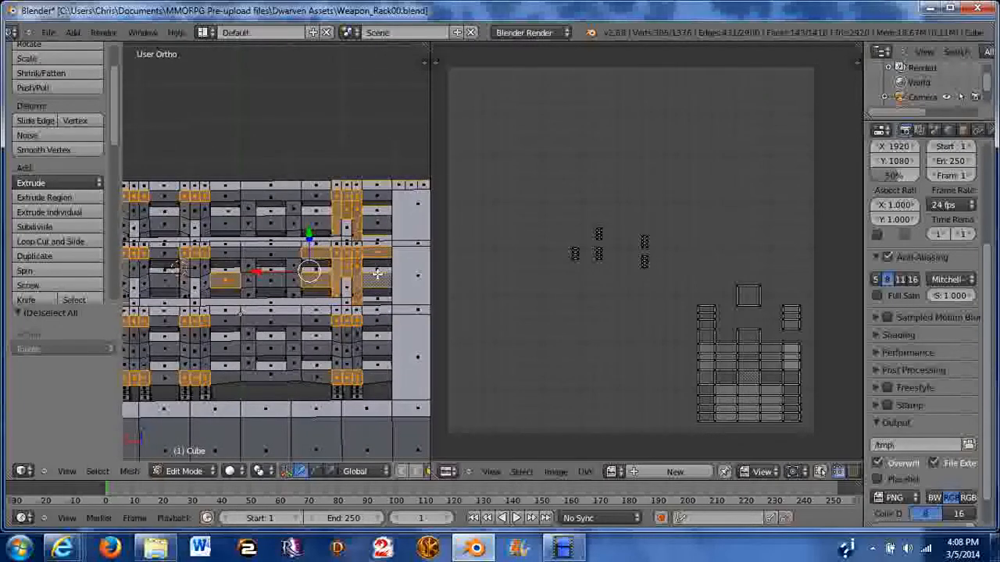
Step: Add the lower-shelf underside slat faces on both sides of the left-end hook column
middle_click_drag(371, 325, 356, 297)
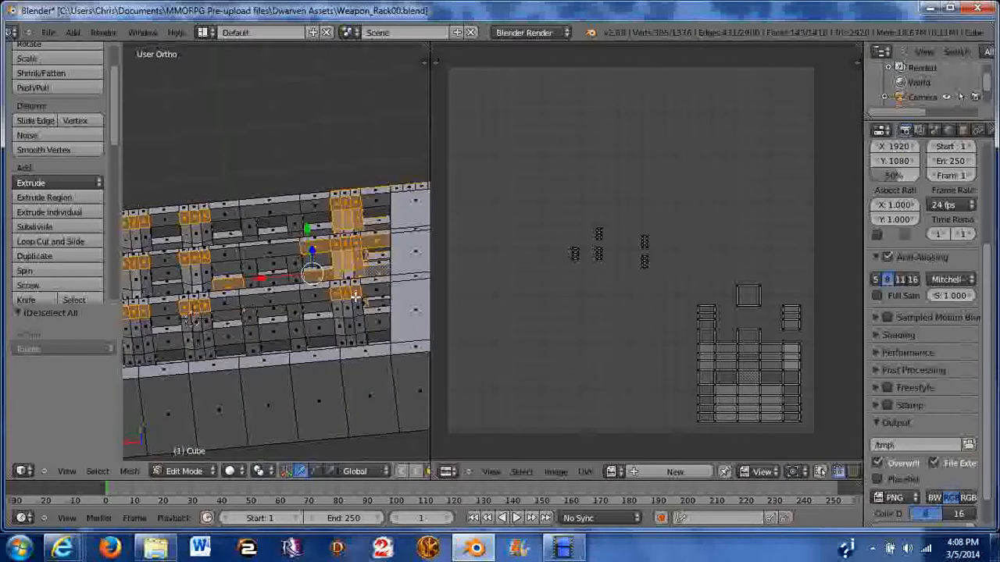
right_click(317, 292, "shift")
right_click(372, 290, "shift")
right_click(371, 317, "shift")
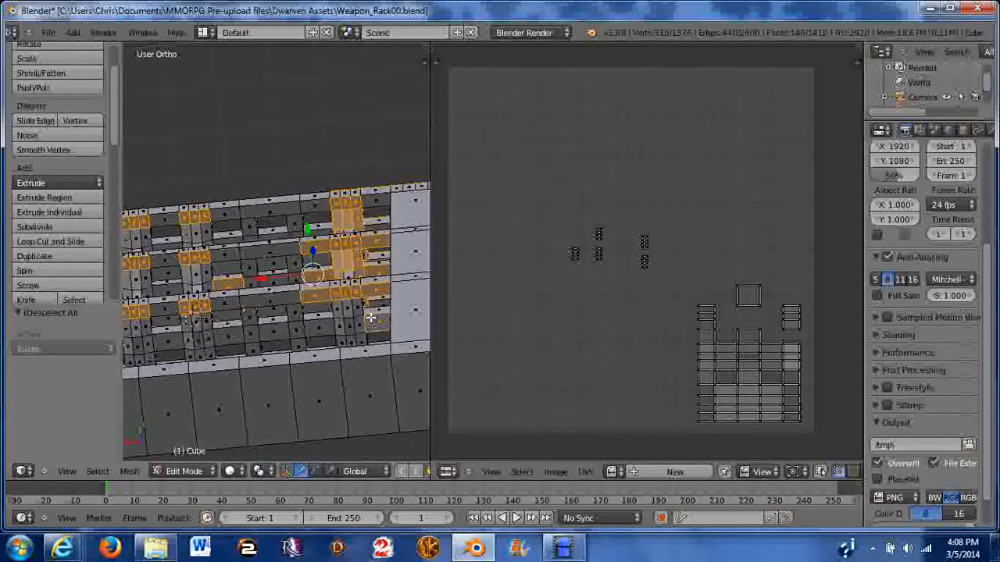
right_click(318, 328, "shift")
Step: Add one underside slat face beside the inner right-end hook column on each of the lower, middle and top shelves
middle_click_drag(317, 328, 317, 304)
right_click(215, 310, "shift")
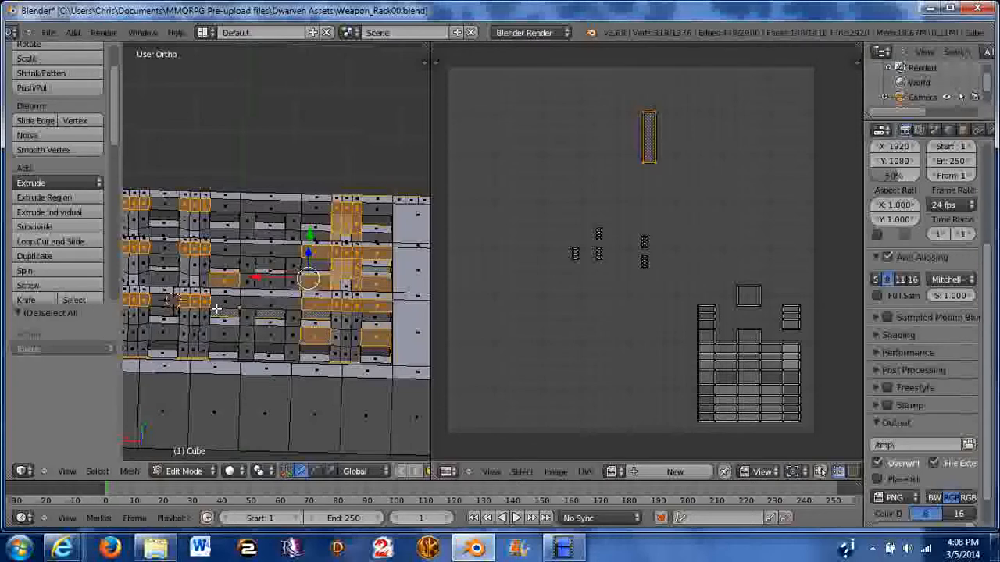
right_click(218, 307, "shift")
right_click(224, 306, "shift")
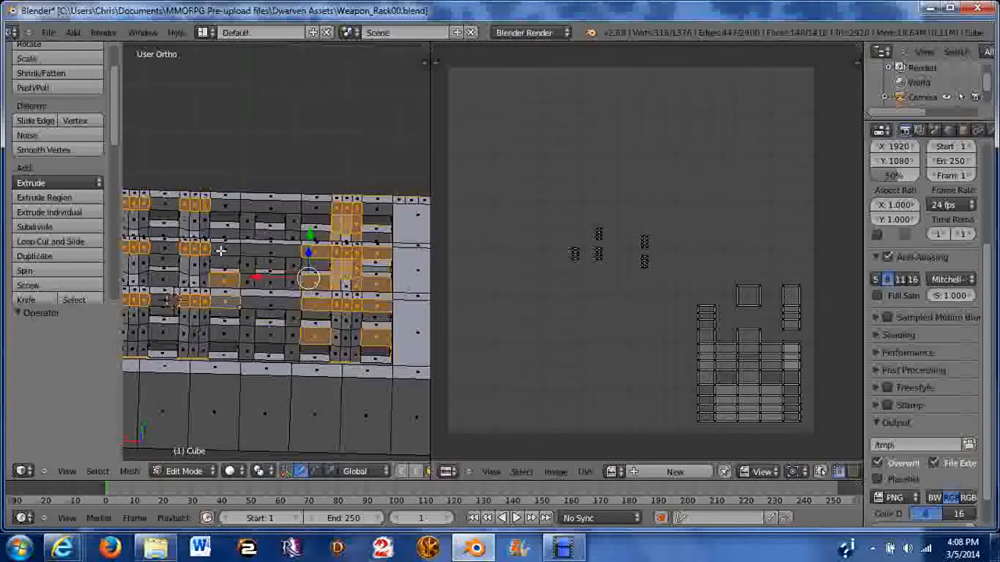
right_click(221, 250, "shift")
right_click(222, 205, "shift")
Step: Add the top-shelf underside slat faces on both sides of the left-end hook column
middle_click_drag(275, 216, 317, 193, "shift")
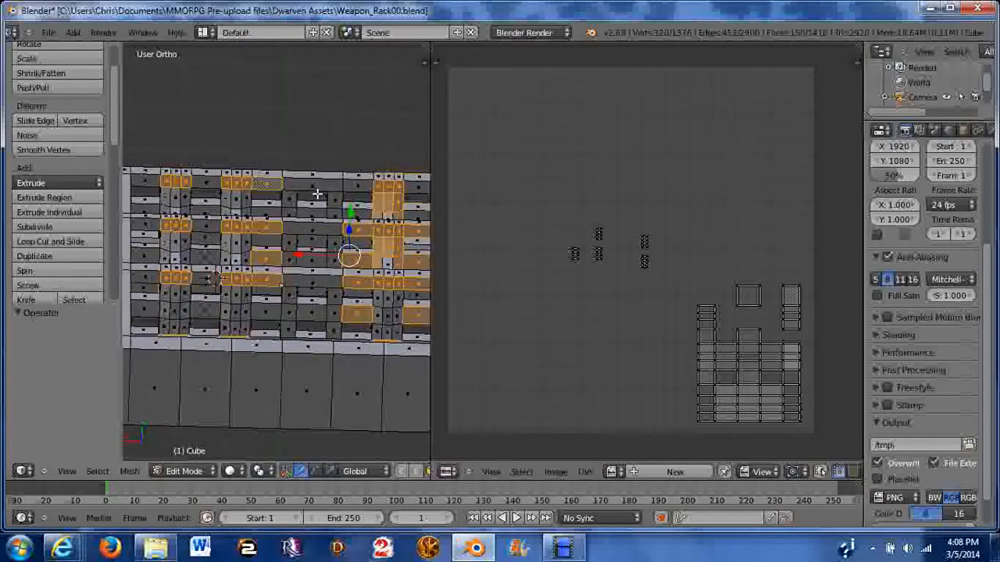
right_click(358, 184, "shift")
right_click(410, 190, "shift")
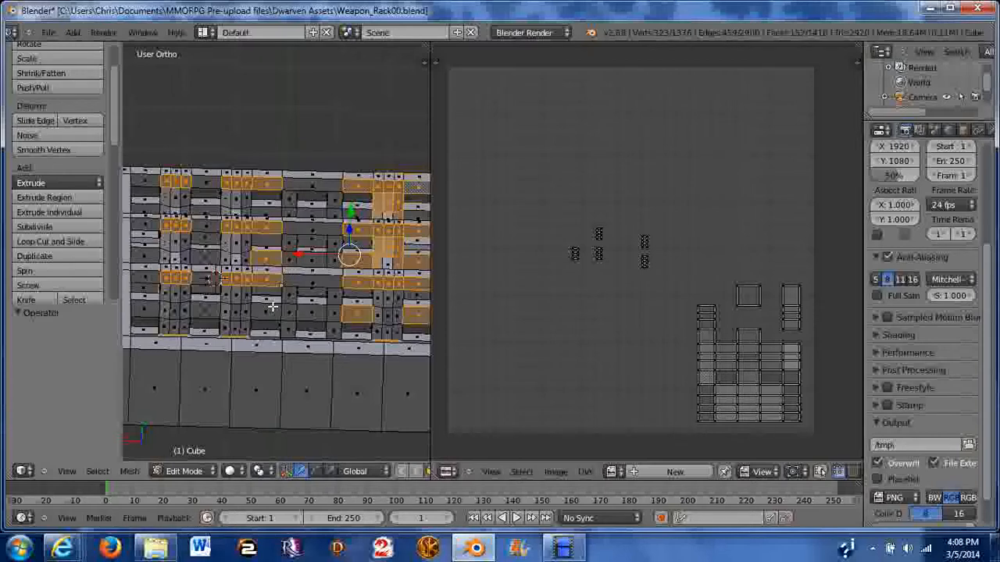
Step: Add the lower-shelf underside slat faces between the two right-end hook columns and the one just inboard of them
middle_click_drag(301, 270, 262, 222, "shift")
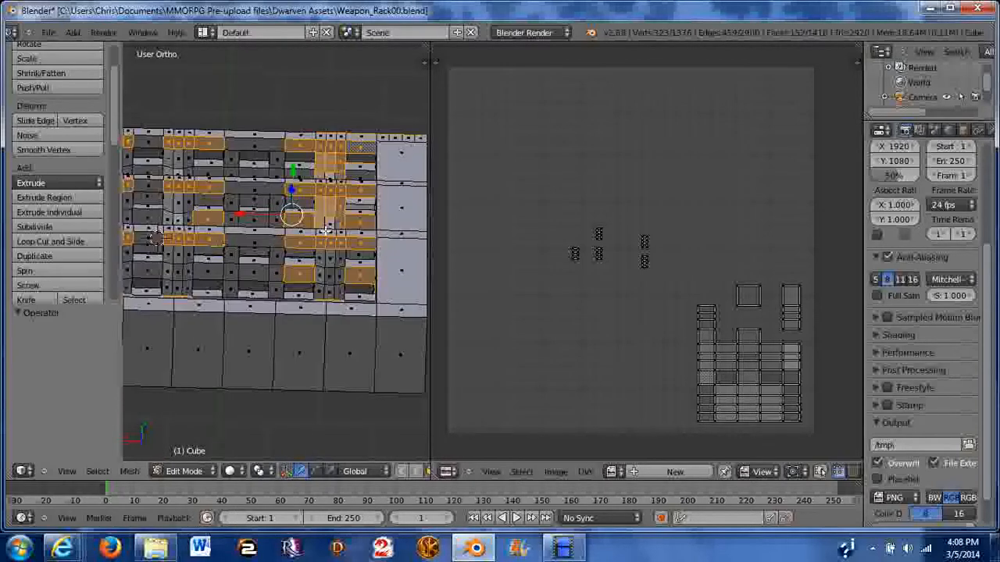
middle_click_drag(326, 232, 285, 232)
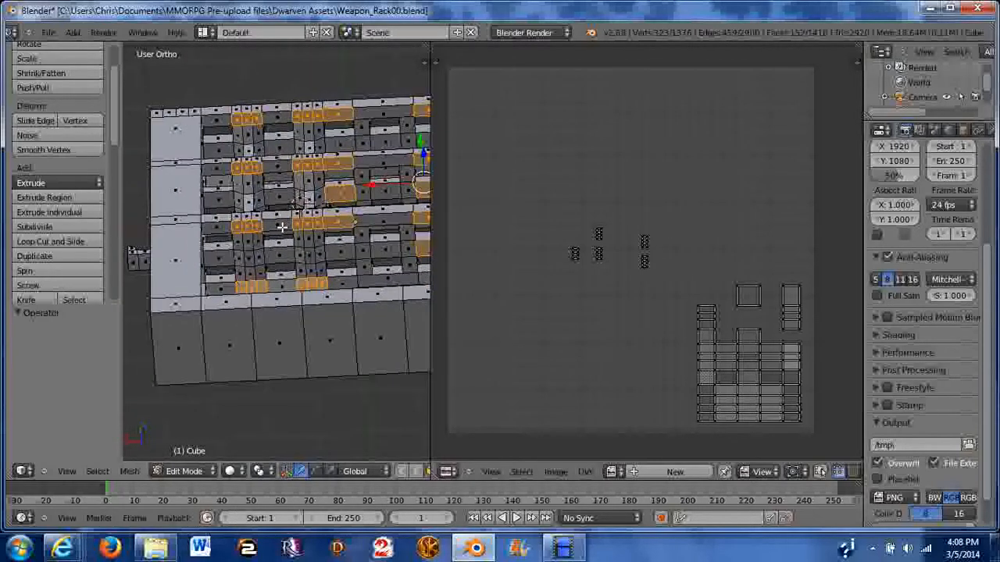
right_click(279, 225, "shift")
right_click(279, 256, "shift")
right_click(339, 250, "shift")
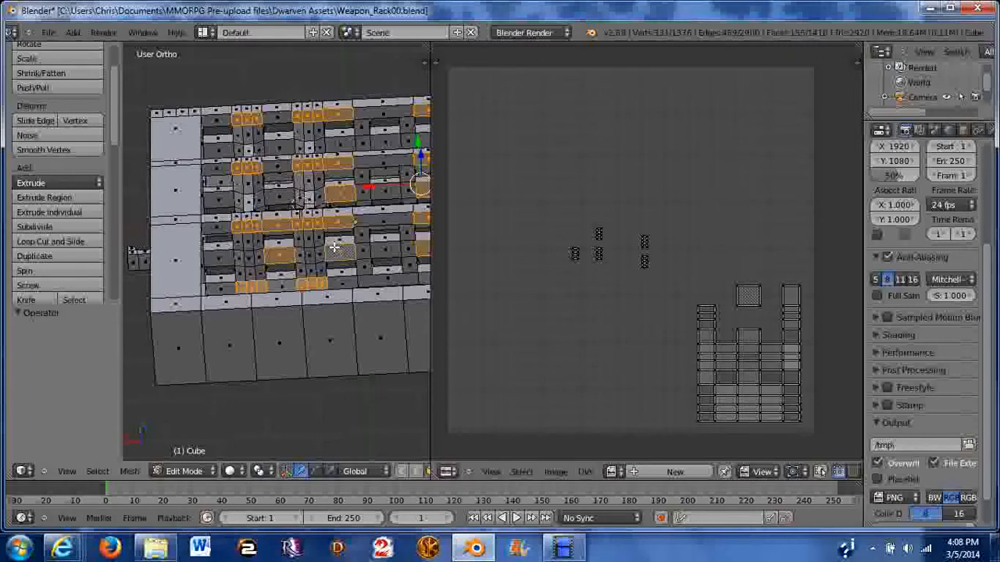
Step: Box-select the lower-shelf underside faces of both right-end hook columns
key("b")
left_click_drag(296, 235, 319, 273)
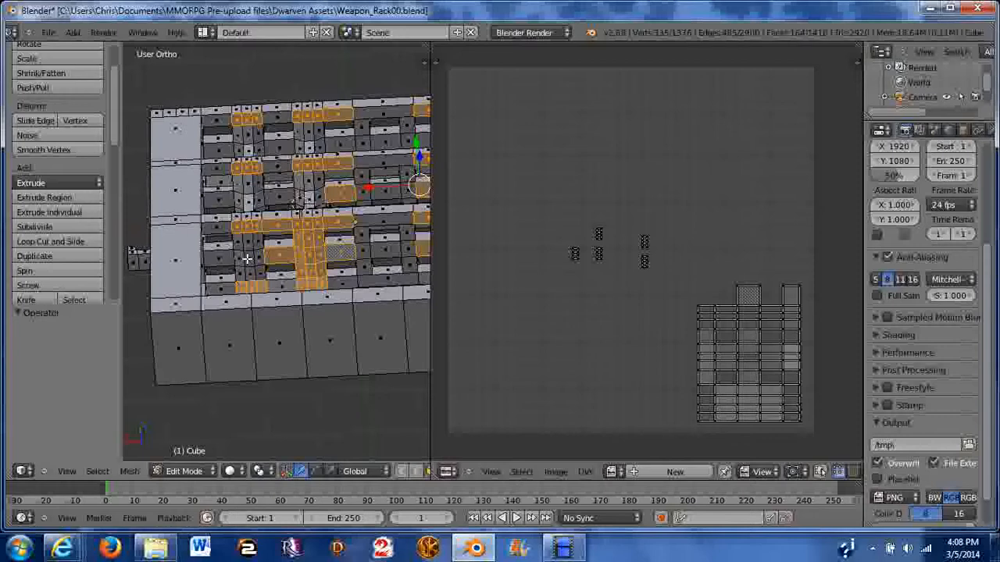
key("b")
left_click_drag(237, 236, 264, 283)
Step: Add the row of three middle-shelf underside faces next to the rear slat in each right-end hook column
middle_click_drag(257, 202, 266, 237)
right_click(251, 190, "shift")
right_click(255, 188, "shift")
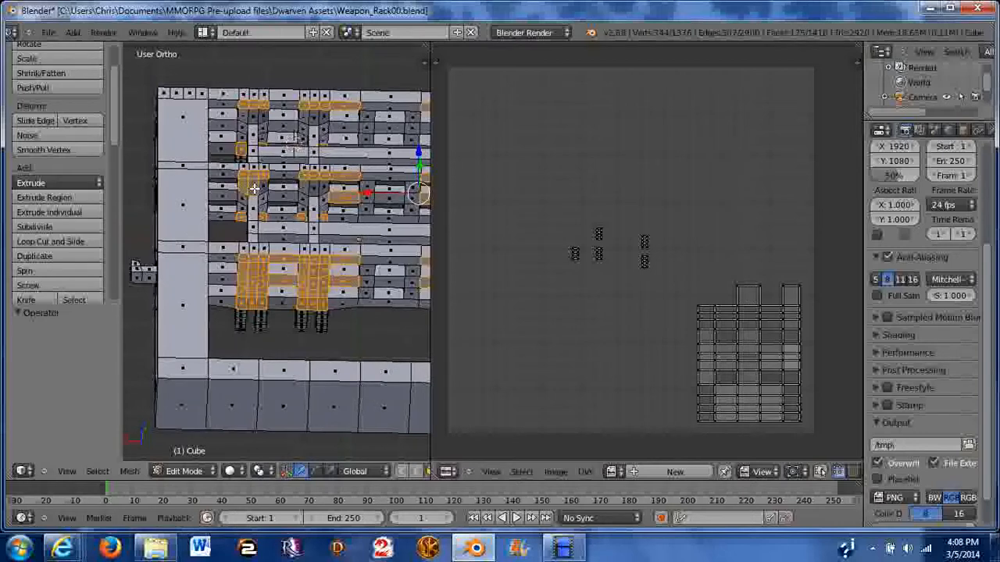
right_click(259, 186, "shift")
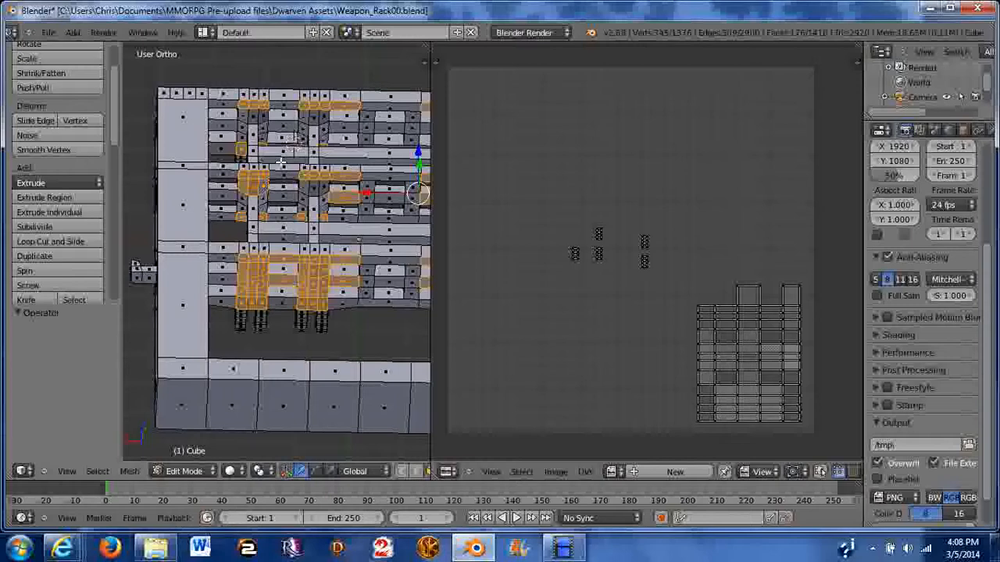
scroll(235, 167, "up", 4)
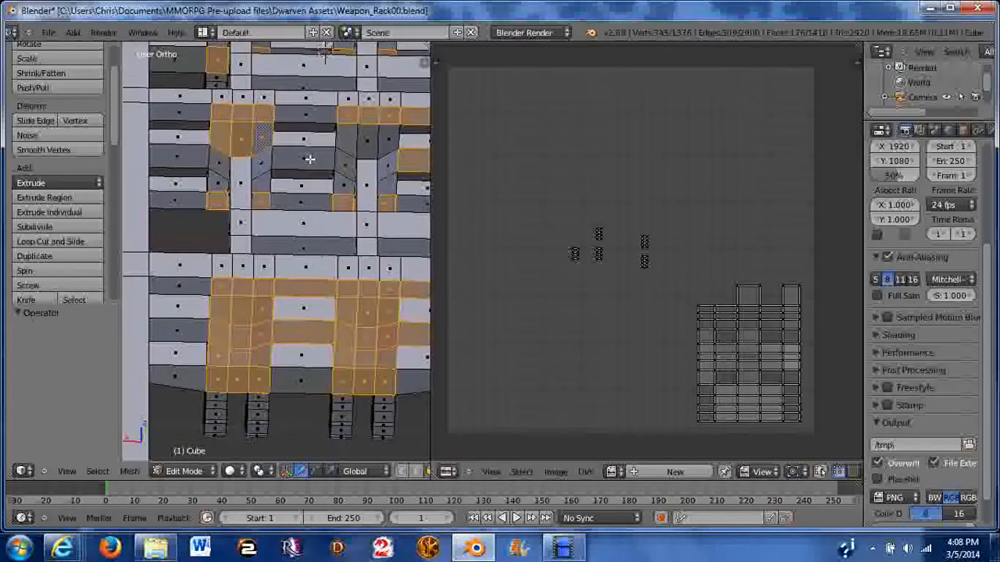
right_click(344, 153, "shift")
right_click(364, 157, "shift")
right_click(375, 152, "shift")
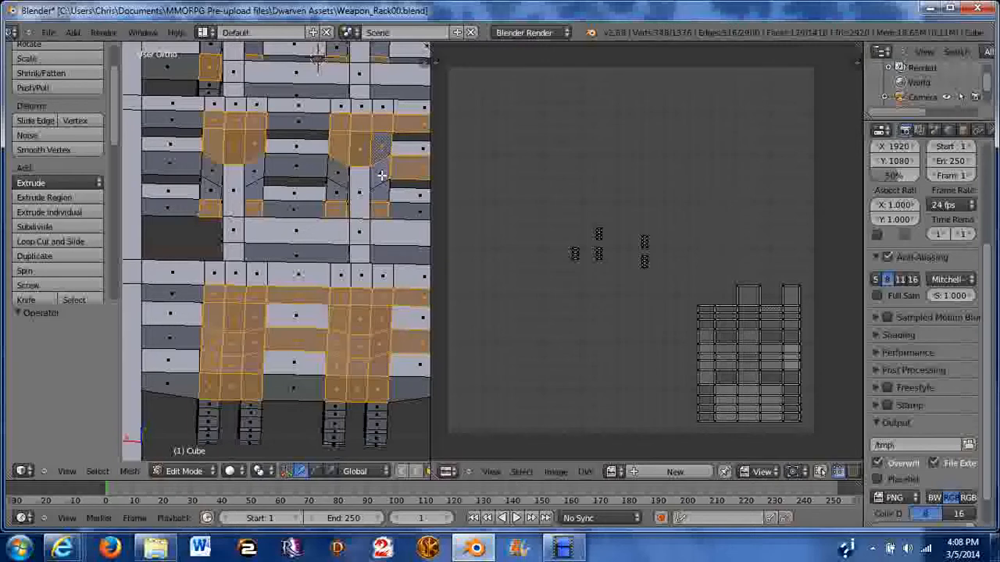
Step: Add the remaining middle-shelf underside faces around the vertical posts in both right-end hook columns
right_click(382, 172, "shift")
right_click(376, 197, "shift")
right_click(338, 192, "shift")
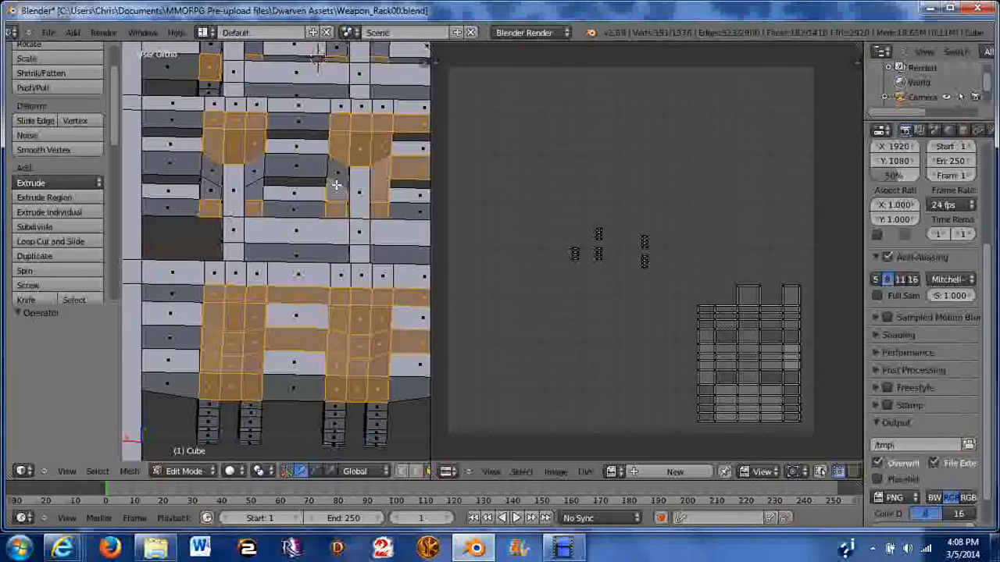
right_click(327, 177, "shift")
right_click(211, 162, "shift")
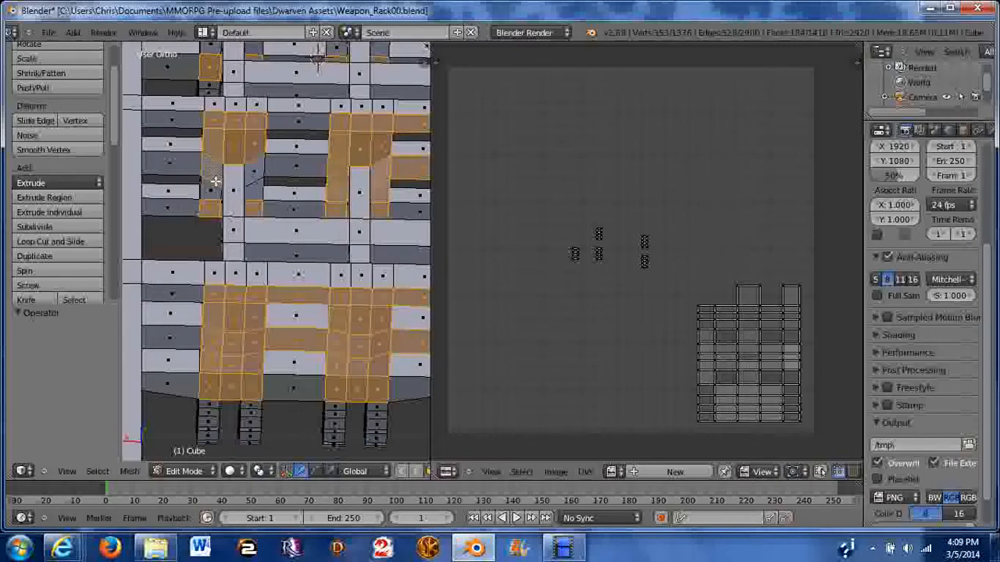
right_click(218, 190, "shift")
right_click(253, 172, "shift")
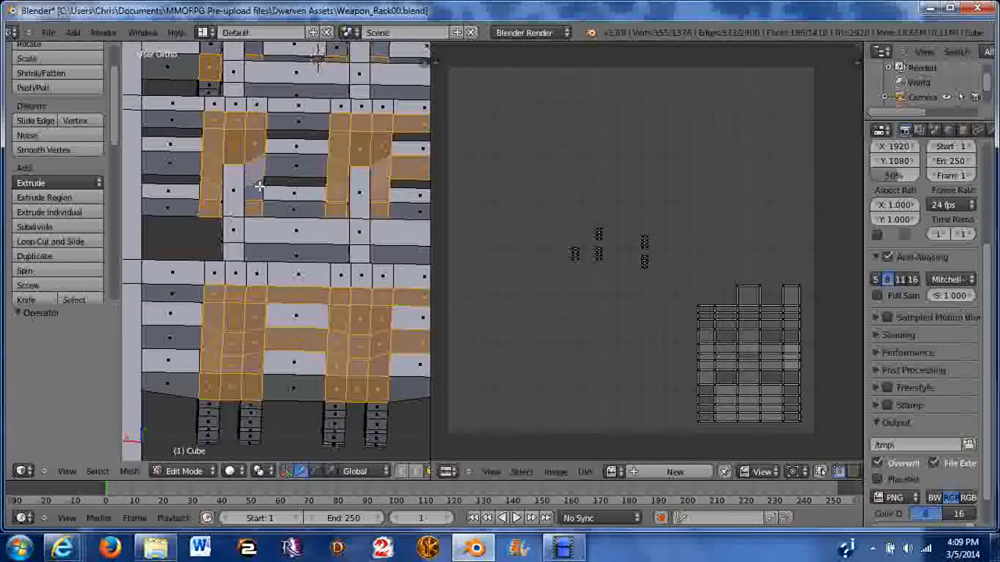
right_click(255, 192, "shift")
middle_click_drag(246, 191, 465, 189)
right_click(325, 195, "shift")
Step: Add the top-shelf underside faces of the outermost right-end hook column, including those alongside its vertical post
middle_click_drag(310, 116, 225, 138)
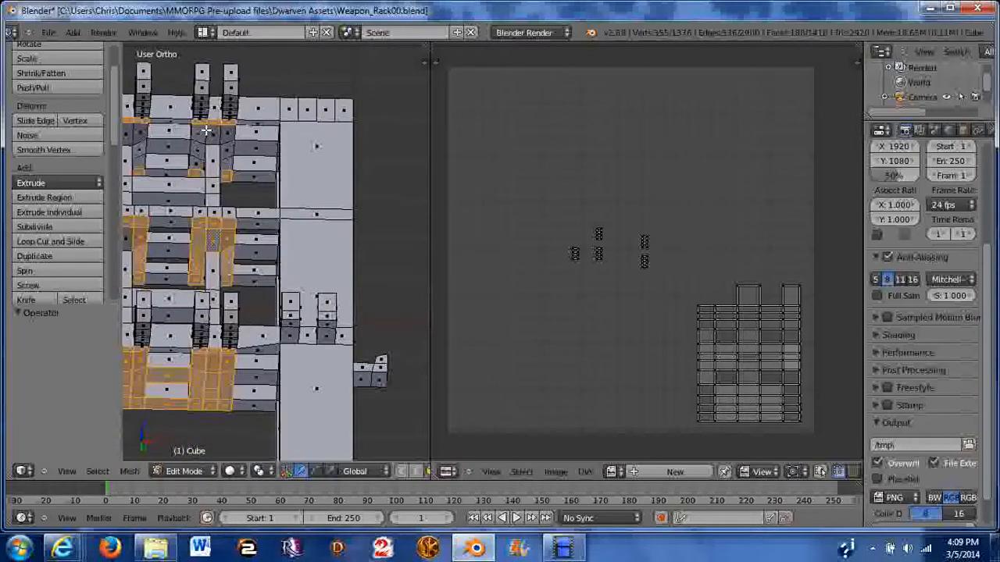
right_click(203, 130, "shift")
right_click(214, 132, "shift")
right_click(226, 133, "shift")
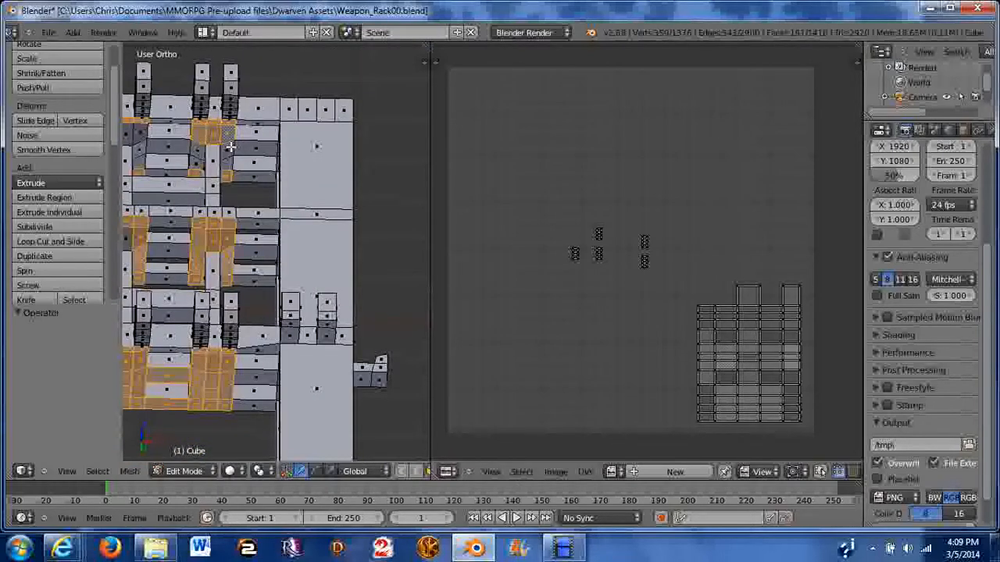
right_click(224, 149, "shift")
right_click(216, 161, "shift")
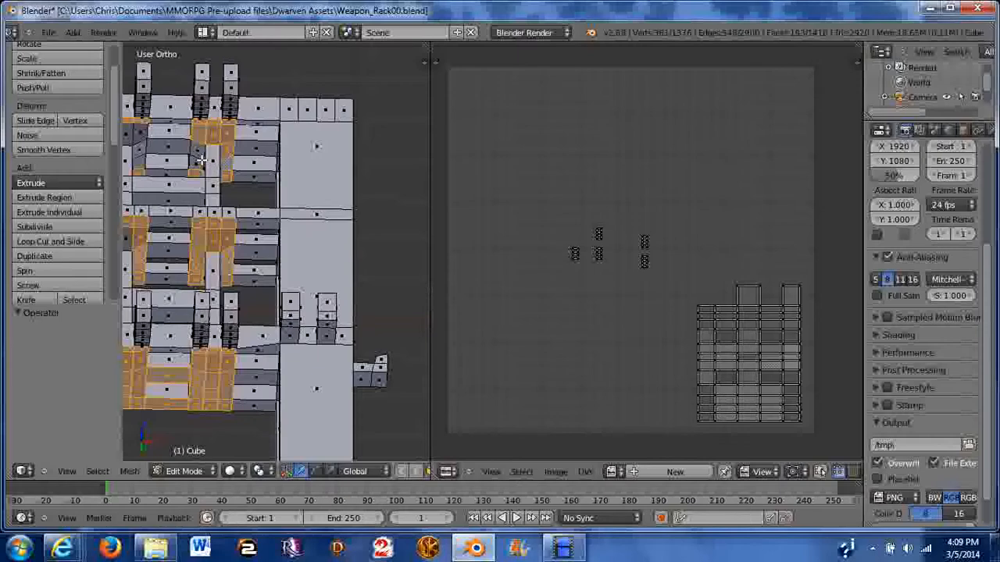
right_click(198, 160, "shift")
middle_click_drag(196, 155, 308, 183)
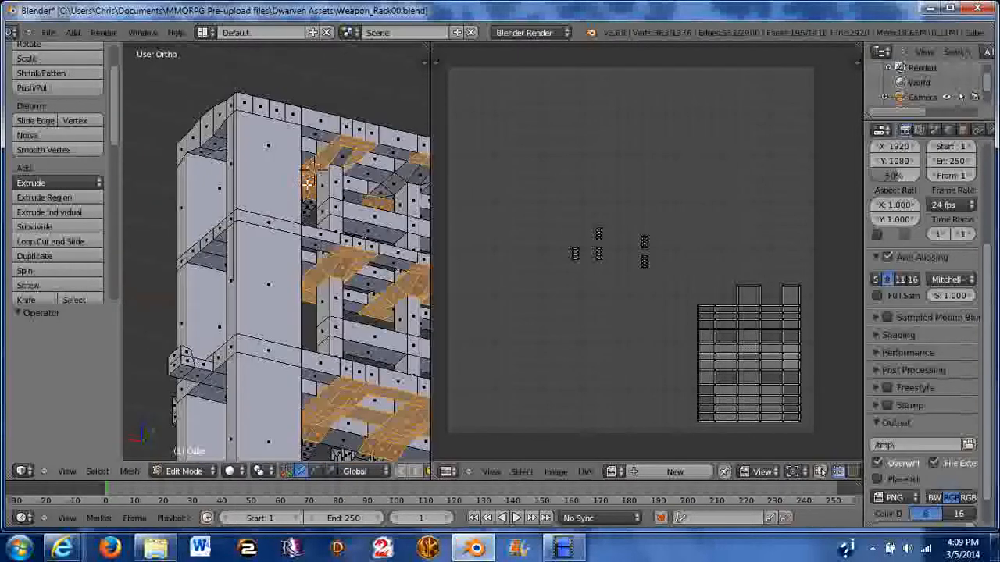
right_click(339, 160, "shift")
Step: Box-select the inner rows of upper faces on top of the right end frame
middle_click_drag(348, 117, 297, 259)
key("b")
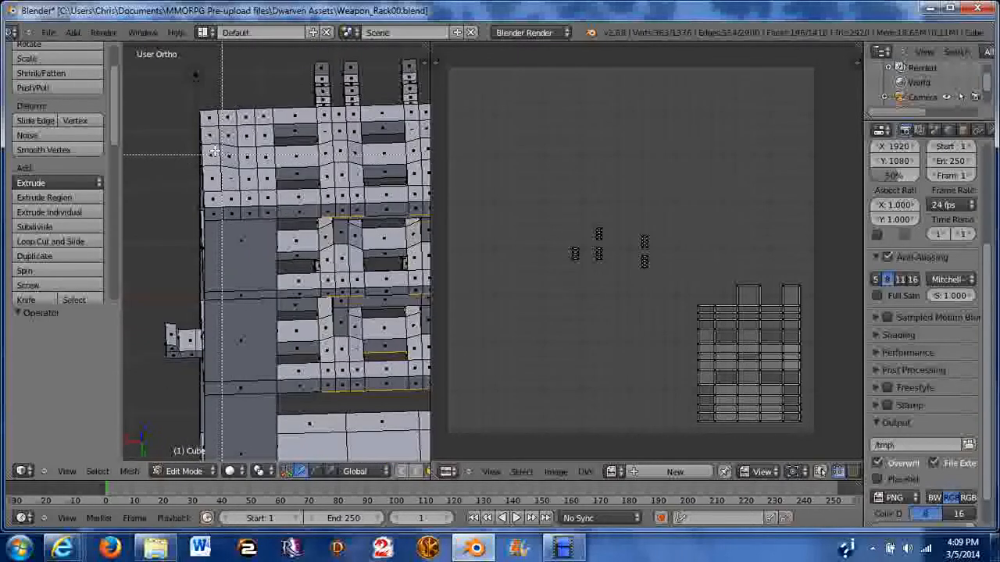
left_click_drag(205, 131, 275, 192)
Step: Add the three inner rows of upper top-shelf faces in the hook column nearest the right end frame
right_click(331, 132, "shift")
right_click(344, 137, "shift")
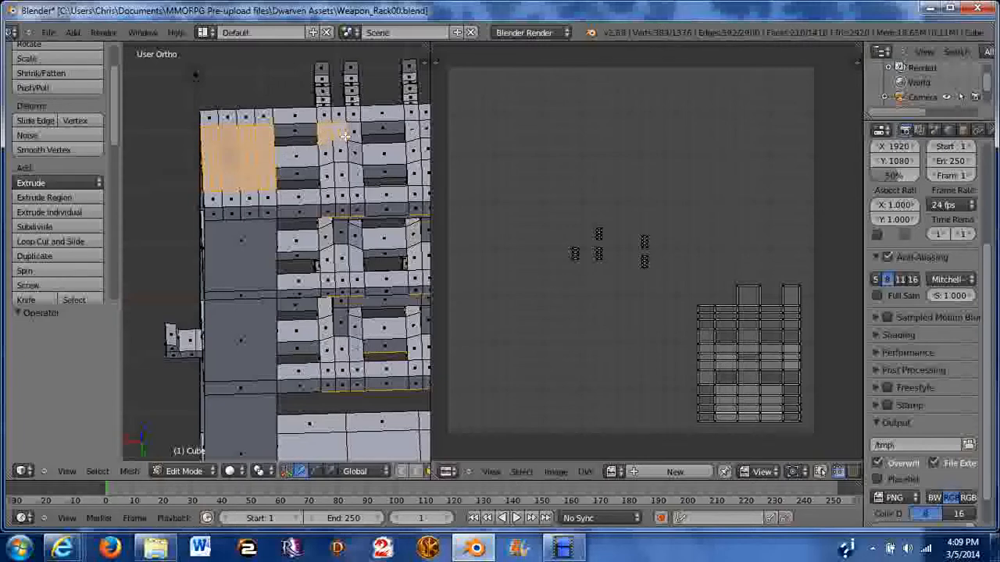
right_click(354, 136, "shift")
right_click(355, 154, "shift")
right_click(341, 153, "shift")
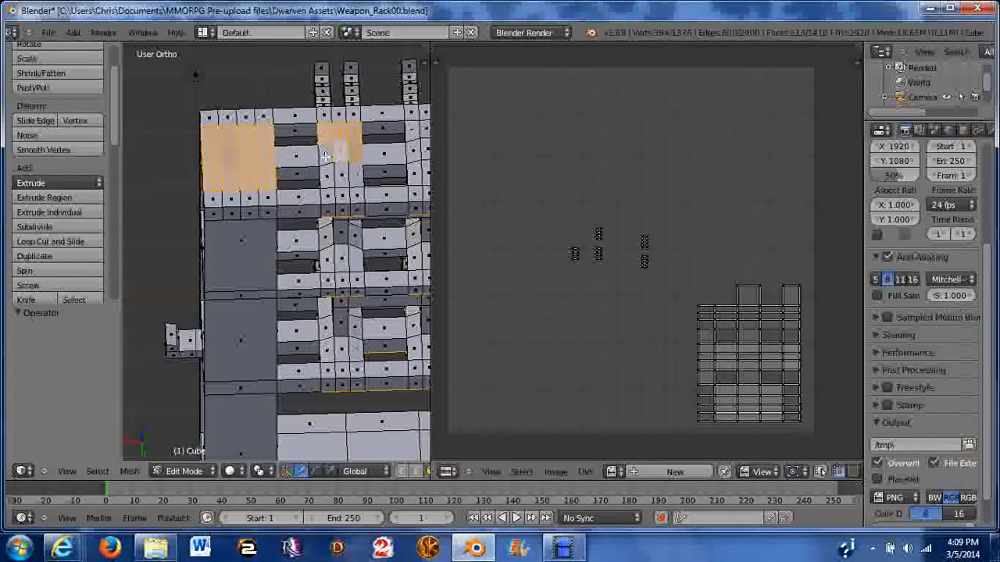
right_click(326, 155, "shift")
right_click(327, 176, "shift")
right_click(337, 177, "shift")
right_click(353, 183, "shift")
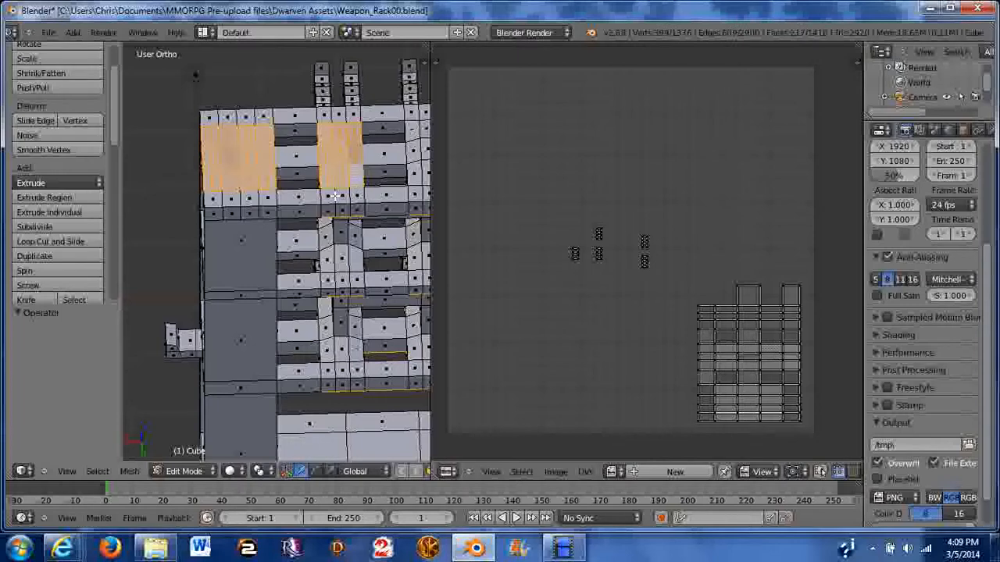
Step: Add the front and rear edge rows of upper top-shelf faces in that hook column
right_click(336, 196, "shift")
right_click(350, 195, "shift")
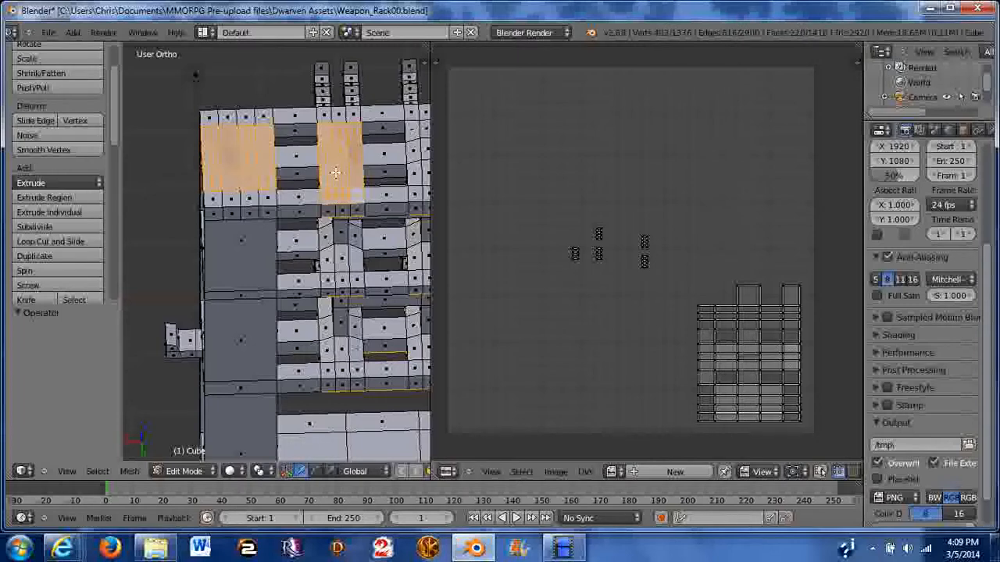
right_click(325, 115, "shift")
right_click(339, 117, "shift")
right_click(351, 116, "shift")
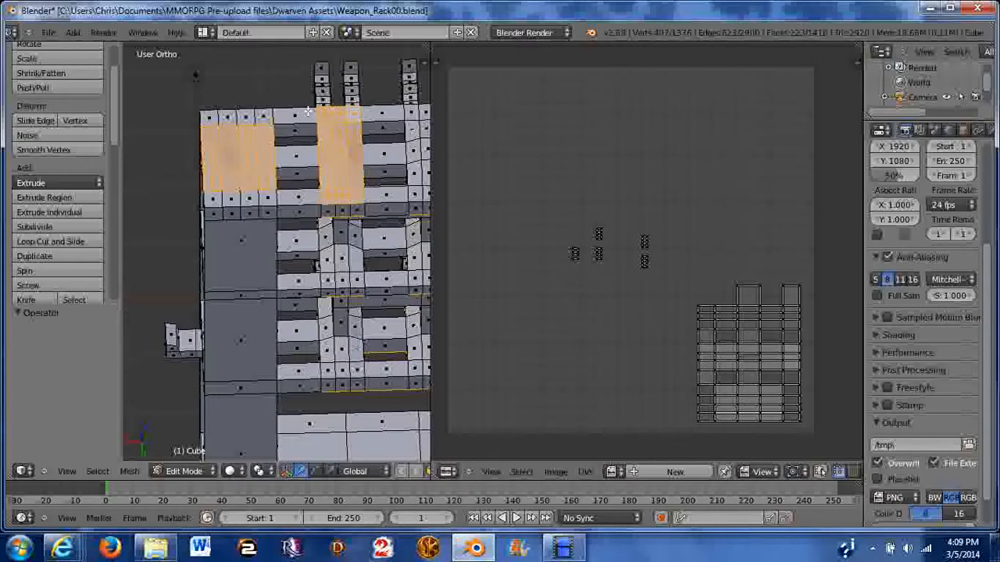
Step: Add the front and rear edge rows of the right end frame's upper faces, plus the adjoining front slat face
right_click(294, 115, "shift")
right_click(245, 116, "shift")
right_click(226, 116, "shift")
right_click(215, 116, "shift")
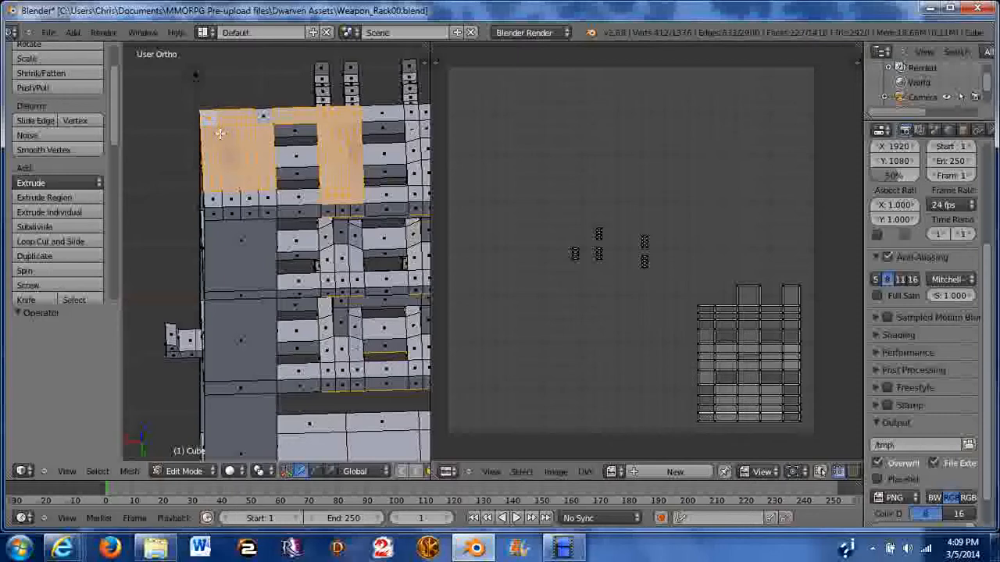
right_click(219, 197, "shift")
right_click(232, 199, "shift")
right_click(248, 199, "shift")
right_click(267, 199, "shift")
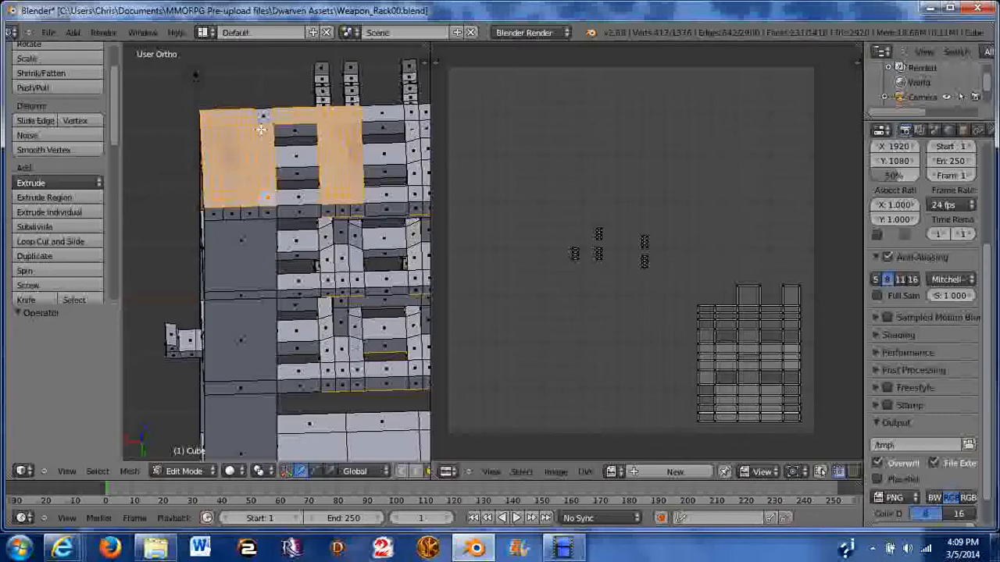
Step: Add the upper rear slat face next to the end frame and the front and rear slat faces inboard of the hook column
right_click(298, 196, "shift")
right_click(375, 199, "shift")
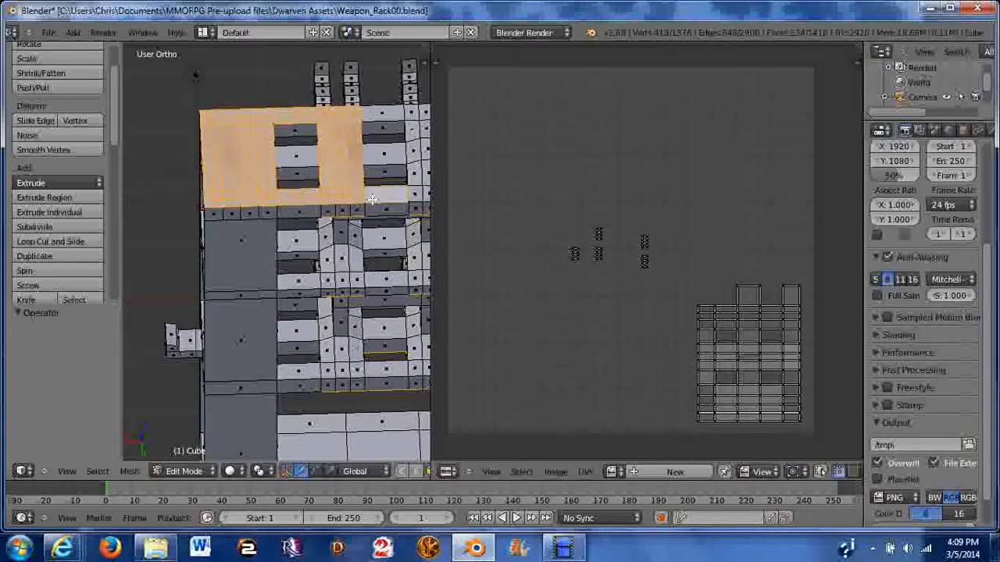
right_click(371, 115, "shift")
middle_click_drag(370, 115, 224, 190, "shift")
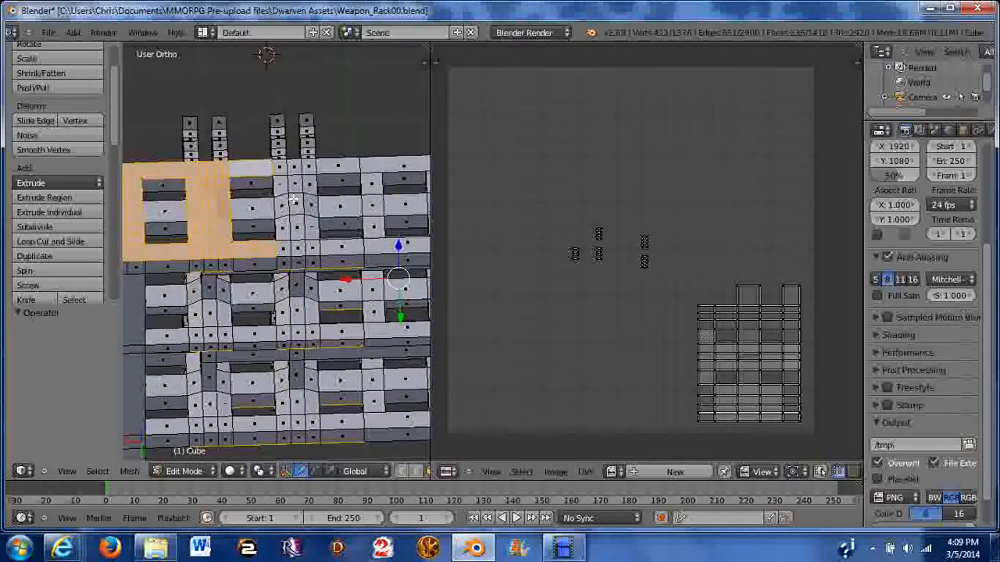
Step: Add the upper top-shelf faces of the second hook column from the right end frame and the two edge slat faces inboard of it
key("b")
left_click_drag(280, 164, 308, 249)
middle_click_drag(341, 222, 252, 287, "shift")
right_click(238, 218, "shift")
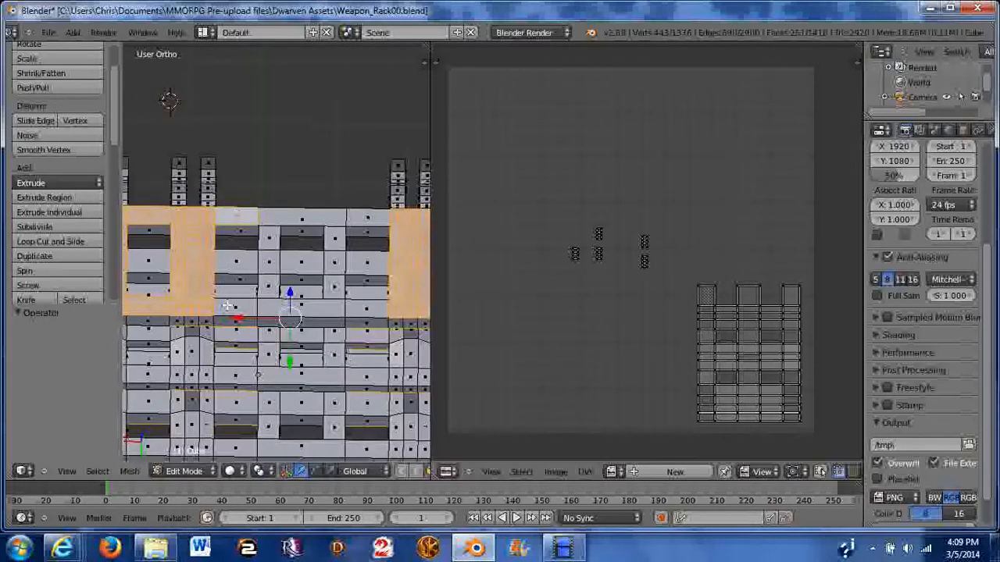
right_click(228, 300, "shift")
Step: Add the top shelf's missing hook-side underside slat faces beside the hook columns, plus the upper hook-side slat face by the third column
middle_click_drag(242, 241, 220, 189)
right_click(137, 206, "shift")
right_click(235, 201, "shift")
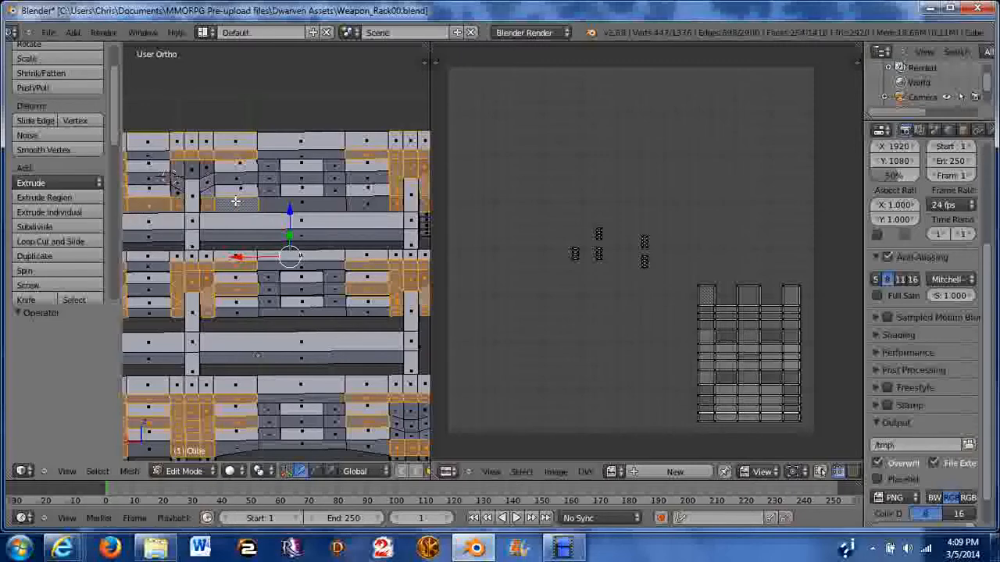
right_click(375, 210, "shift")
middle_click_drag(368, 205, 374, 235)
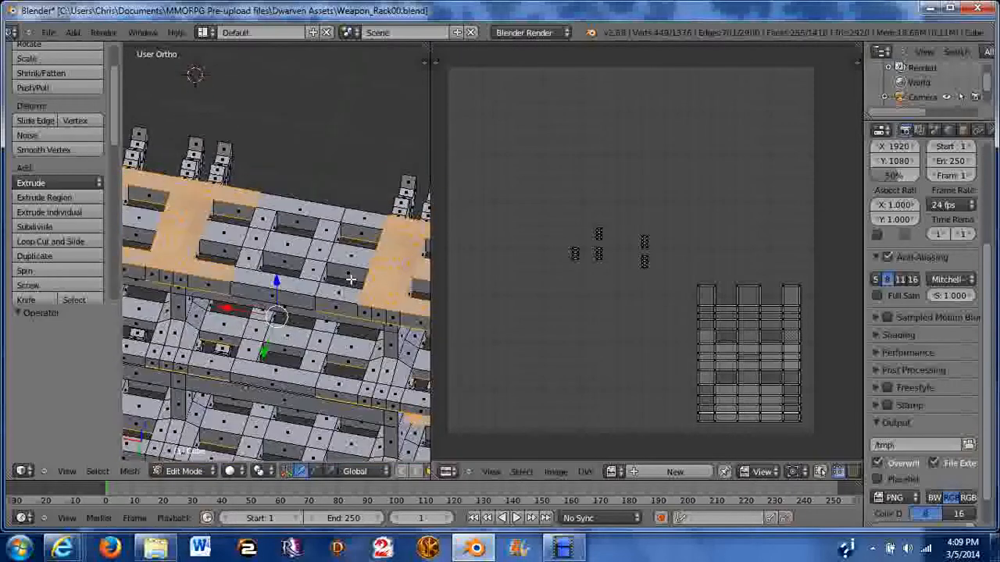
right_click(368, 218, "shift")
middle_click_drag(360, 268, 140, 170)
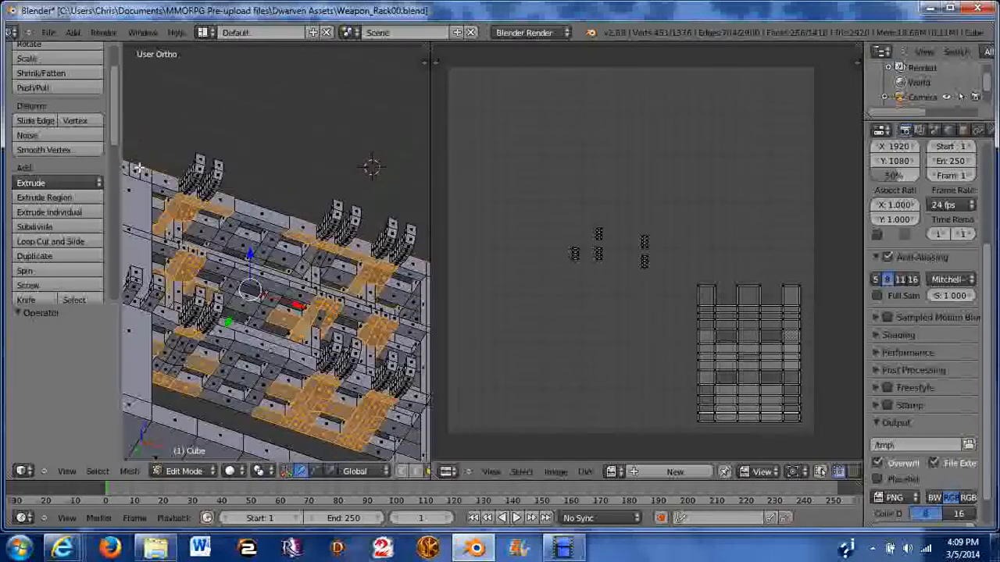
right_click(164, 191, "shift")
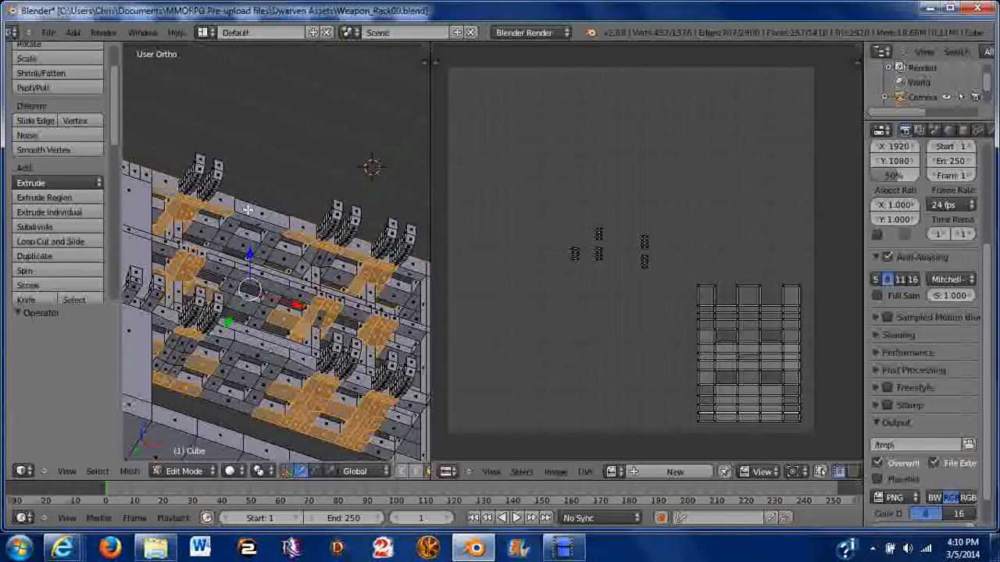
Step: Add the top shelf's middle underside slat faces on both sides of the hook columns, out to the left end frame
middle_click_drag(307, 301, 269, 303)
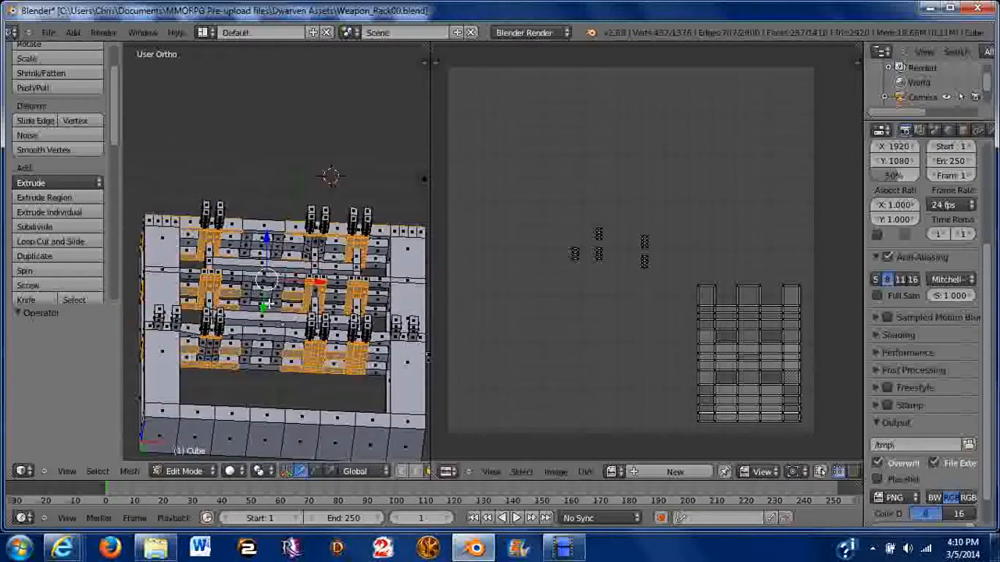
scroll(292, 250, "up", 1)
right_click(292, 250, "shift")
right_click(345, 250, "shift")
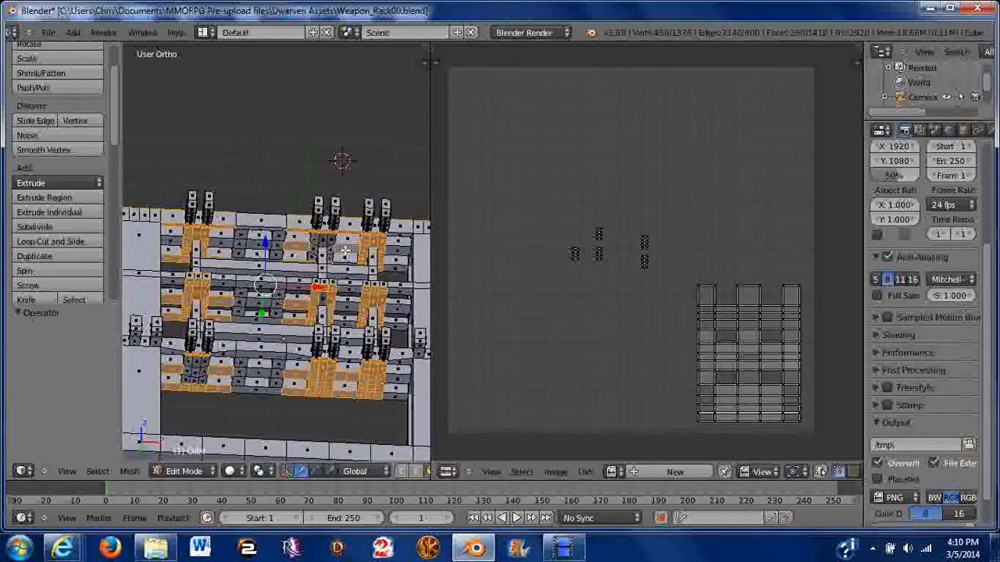
right_click(227, 247, "shift")
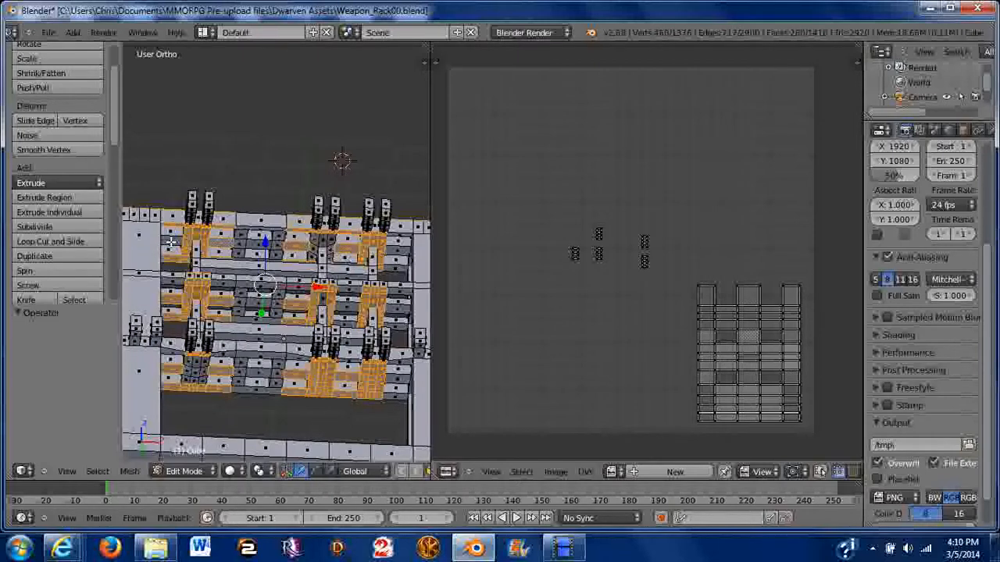
right_click(173, 234, "shift")
right_click(178, 234, "shift")
right_click(173, 237, "shift")
Step: Add the bottom shelf's underside faces in the hook column nearest the left end frame, plus the edge slat face beside it
middle_click_drag(244, 376, 252, 359)
middle_click_drag(234, 320, 268, 295)
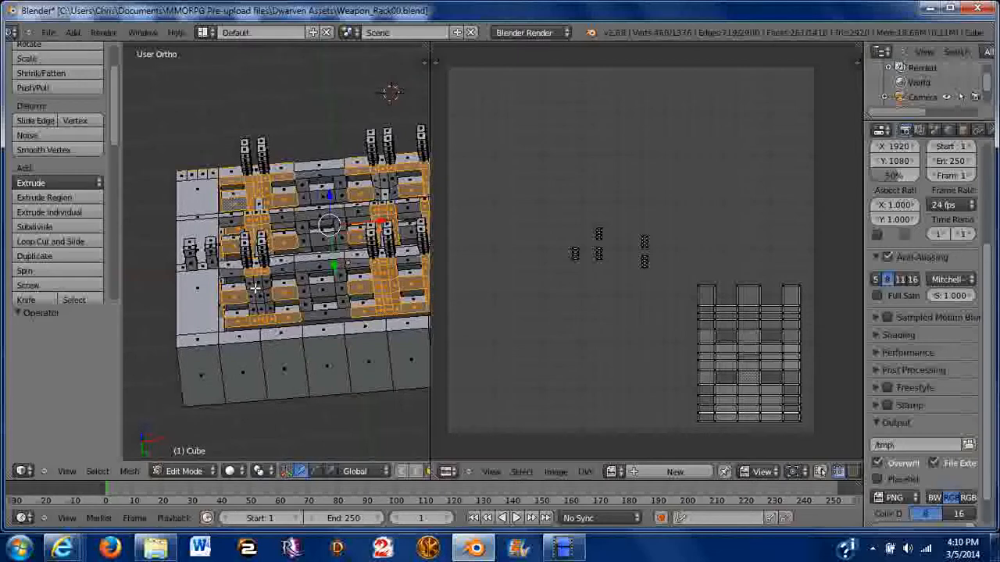
key("b")
left_click_drag(246, 278, 265, 318)
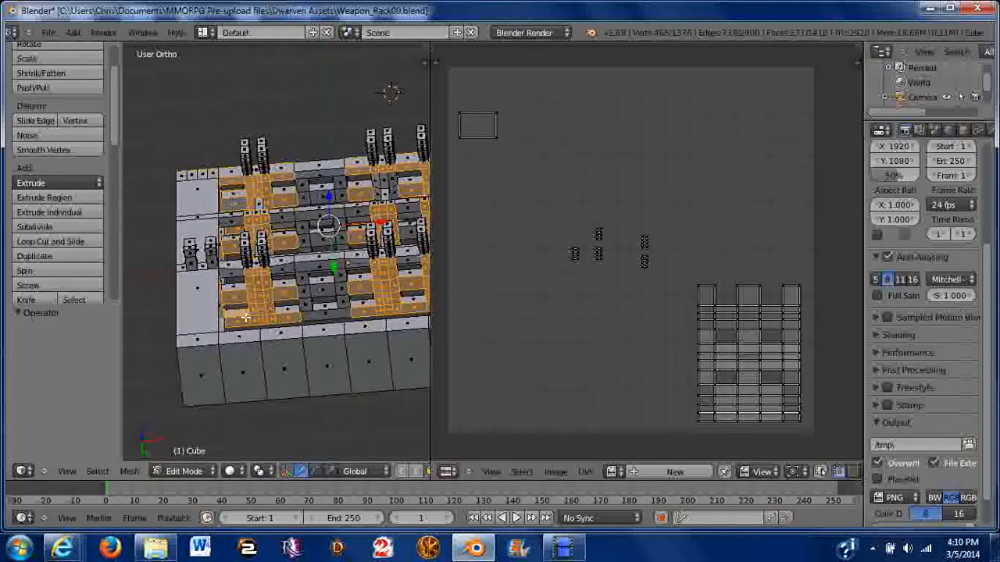
right_click(240, 316, "shift")
Step: Add the bottom shelf's inner upper faces around the upright post in the hook column nearest the left end frame
middle_click_drag(251, 277, 289, 226)
scroll(290, 235, "up", 5)
right_click(262, 283, "shift")
right_click(266, 297, "shift")
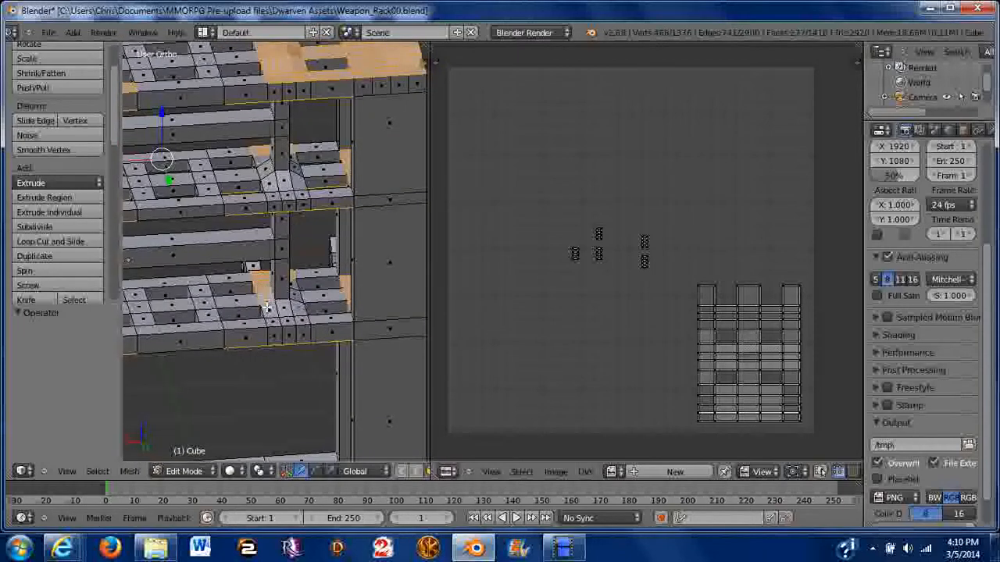
right_click(273, 311, "shift")
right_click(284, 311, "shift")
right_click(296, 310, "shift")
right_click(296, 296, "shift")
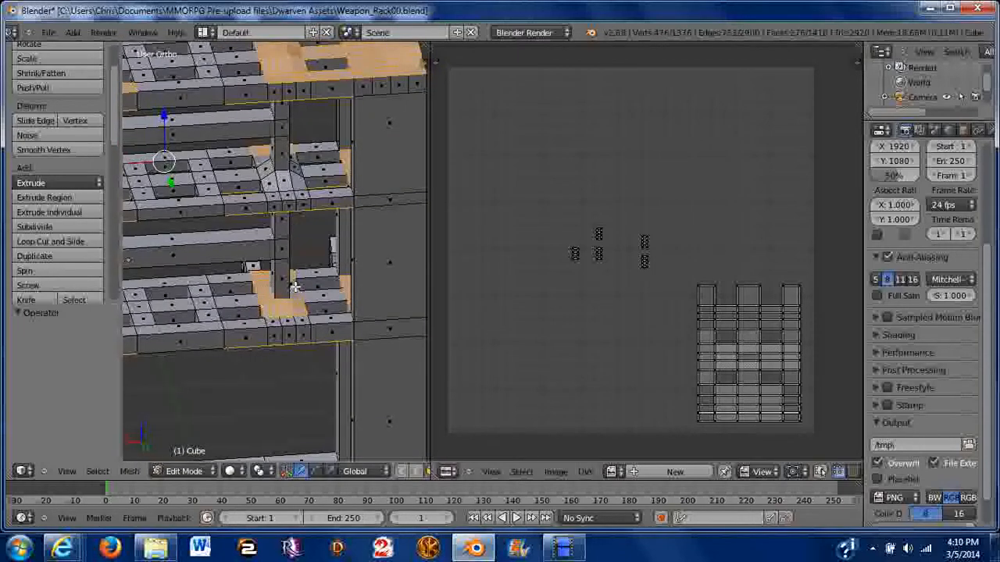
right_click(293, 283, "shift")
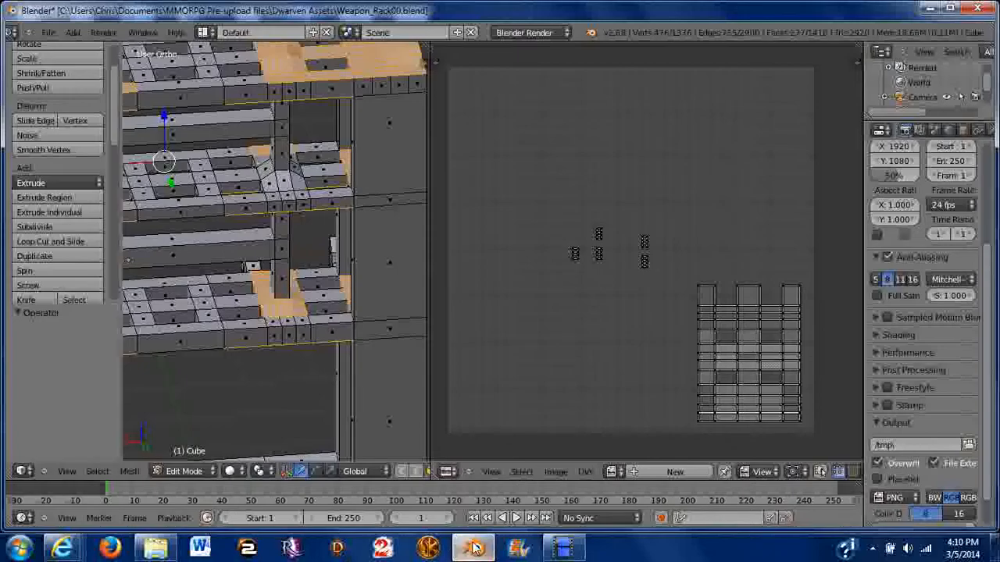
left_click(562, 549)
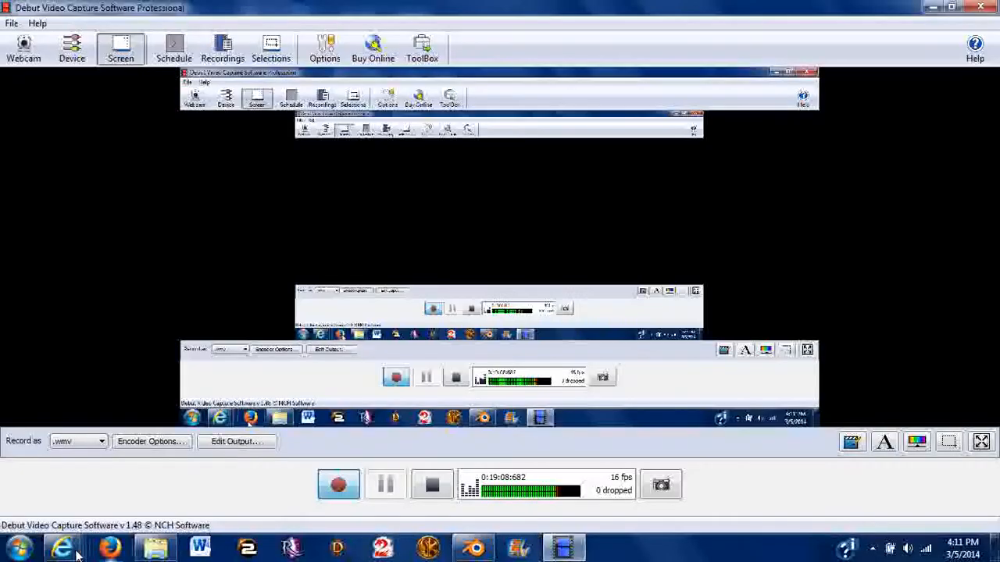
mouse_move(62, 550)
left_click(475, 549)
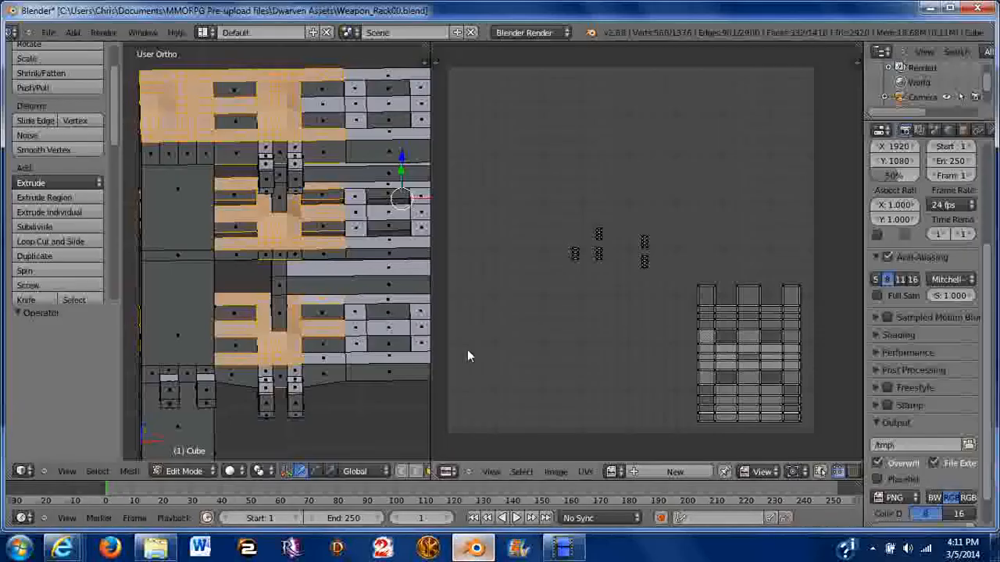
Step: Add the bottom shelf's hook-side underside slat faces around the two right hook columns and the opposite-edge face by the right end frame
middle_click_drag(346, 360, 325, 301)
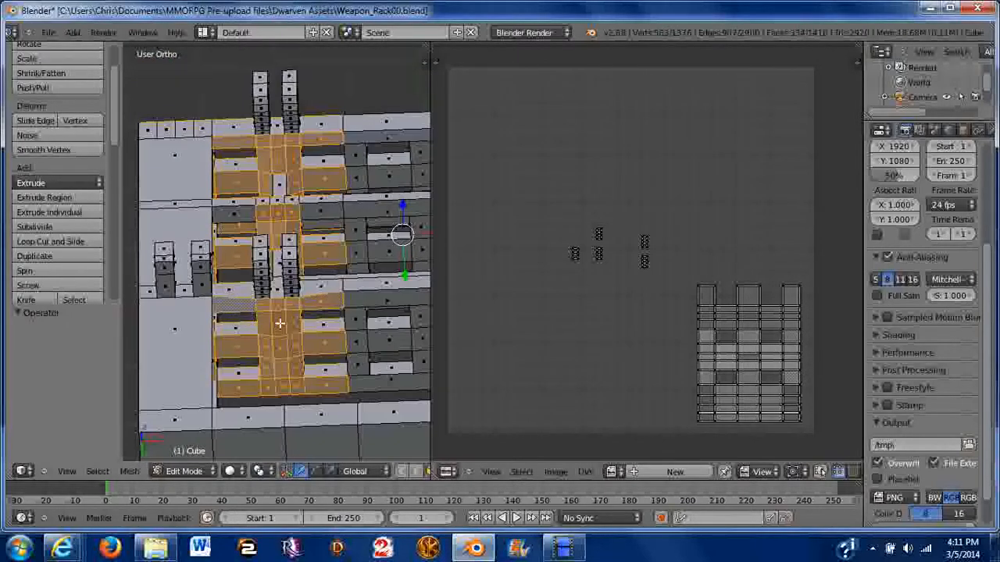
middle_click_drag(230, 310, 272, 284)
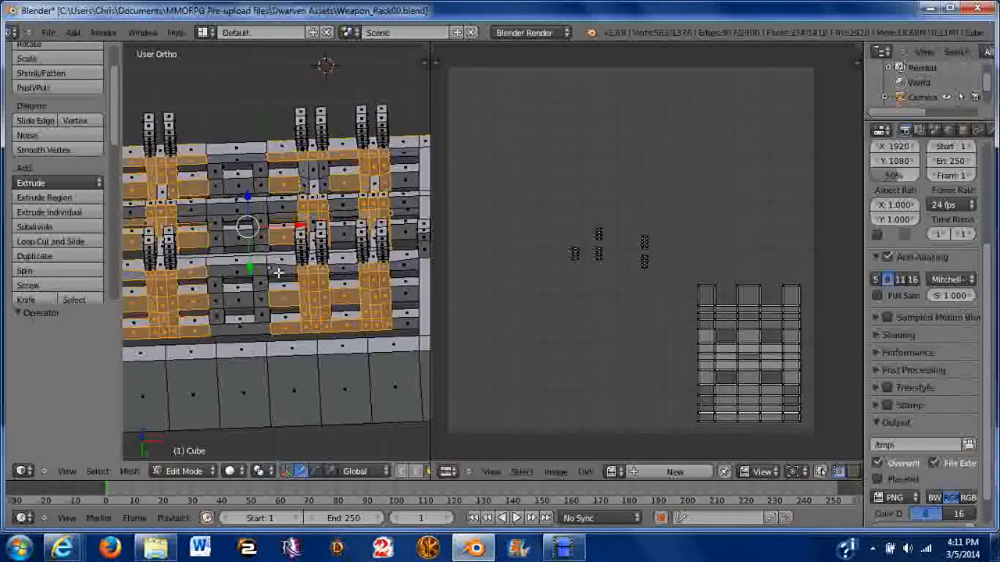
right_click(278, 272, "shift")
right_click(341, 268, "shift")
right_click(408, 265, "shift")
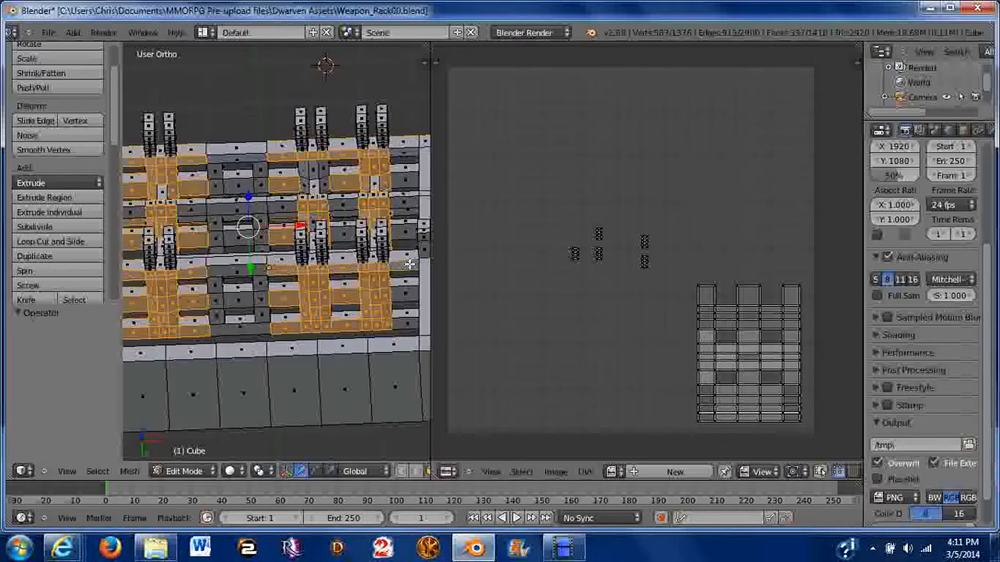
right_click(404, 321, "shift")
Step: Add the upper edge slat faces by the right end frame on the bottom and middle shelves, plus the middle shelf's front face between the hook columns
middle_click_drag(401, 286, 118, 369)
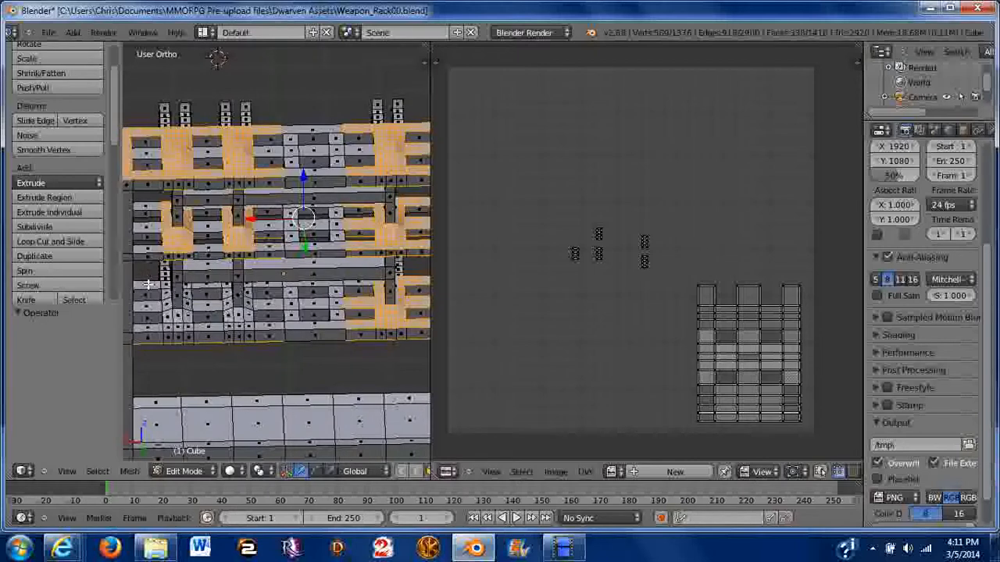
right_click(147, 284, "shift")
right_click(145, 327, "shift")
right_click(148, 250, "shift")
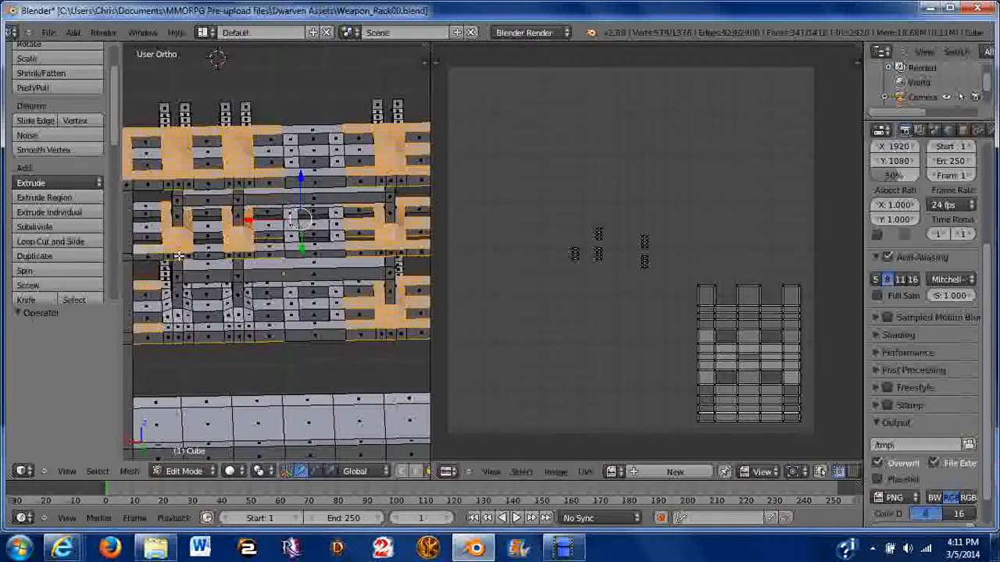
right_click(203, 247, "shift")
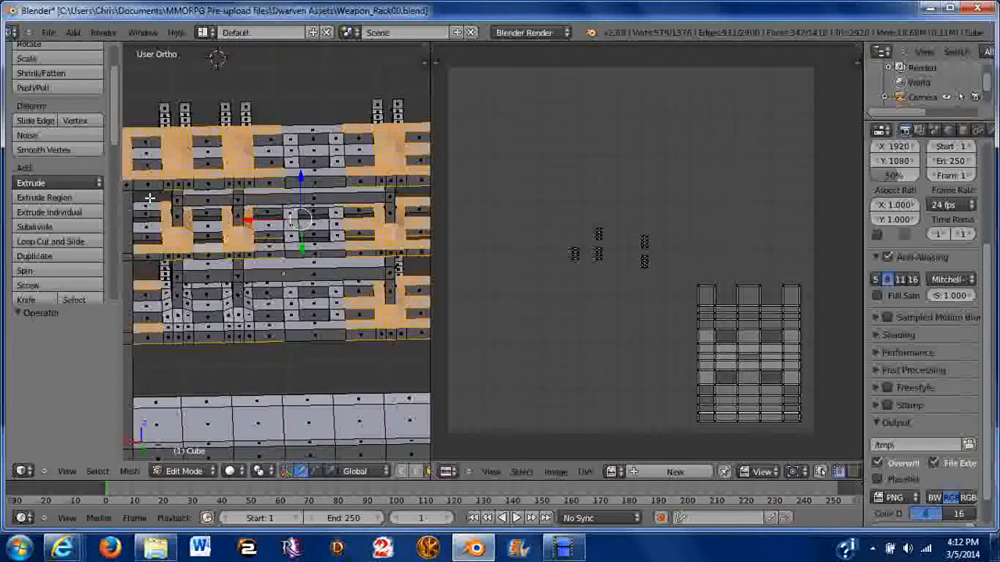
right_click(147, 207, "shift")
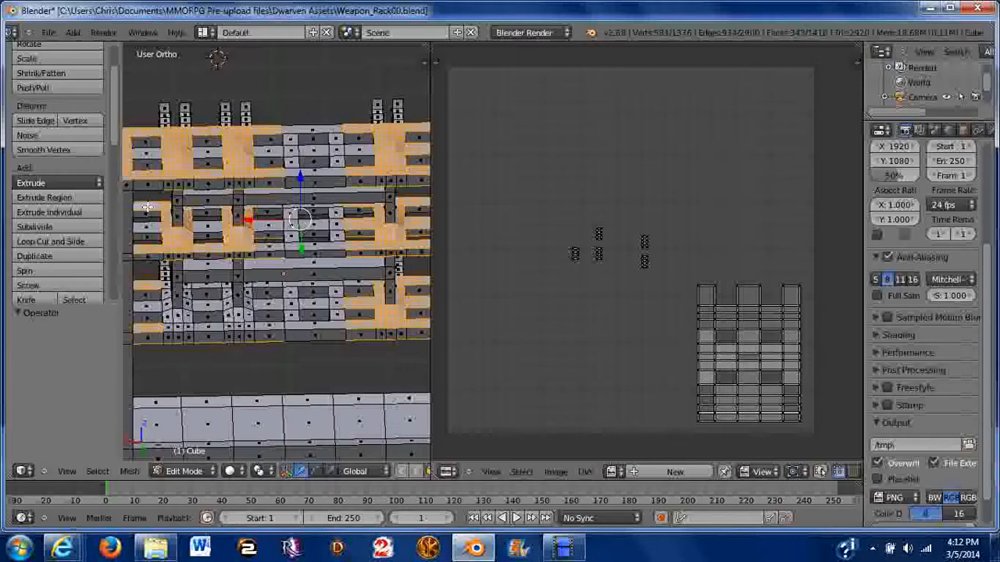
Step: Add the top shelf's upper middle slat faces and missing underside slat faces beside the right end frame and between the two right hook columns
right_click(149, 156, "shift")
right_click(206, 153, "shift")
middle_click_drag(217, 208, 205, 91)
right_click(149, 160, "shift")
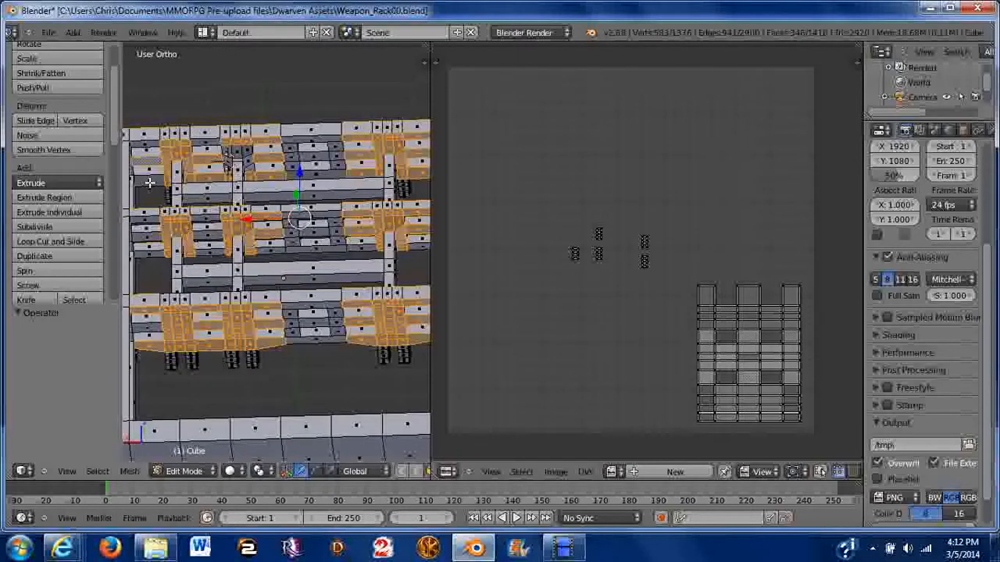
right_click(150, 182, "shift")
right_click(144, 146, "shift")
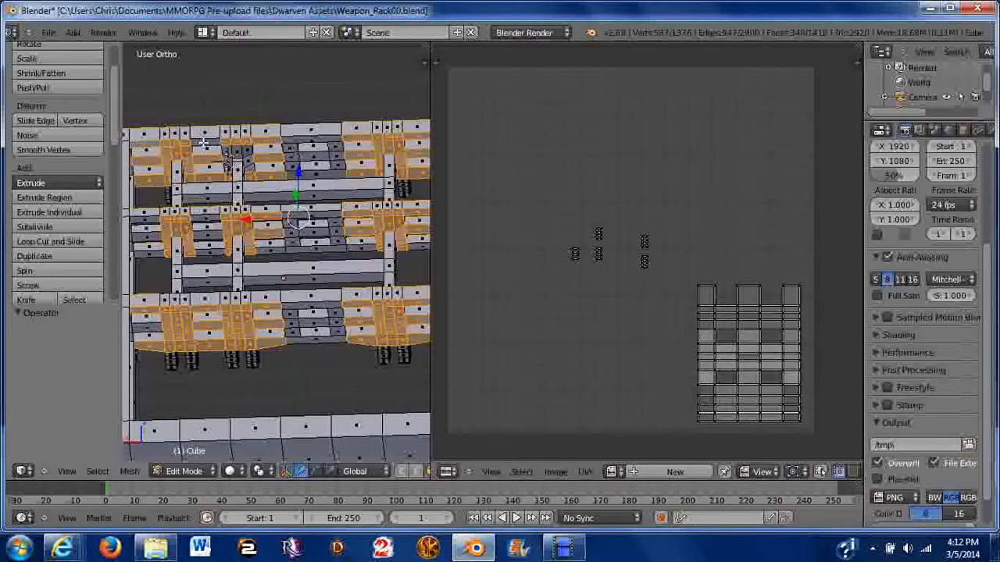
right_click(204, 143, "shift")
Step: Add the middle shelf's underside slat faces beside the right end frame, between the two right hook columns and just inboard of them
middle_click_drag(206, 191, 220, 192)
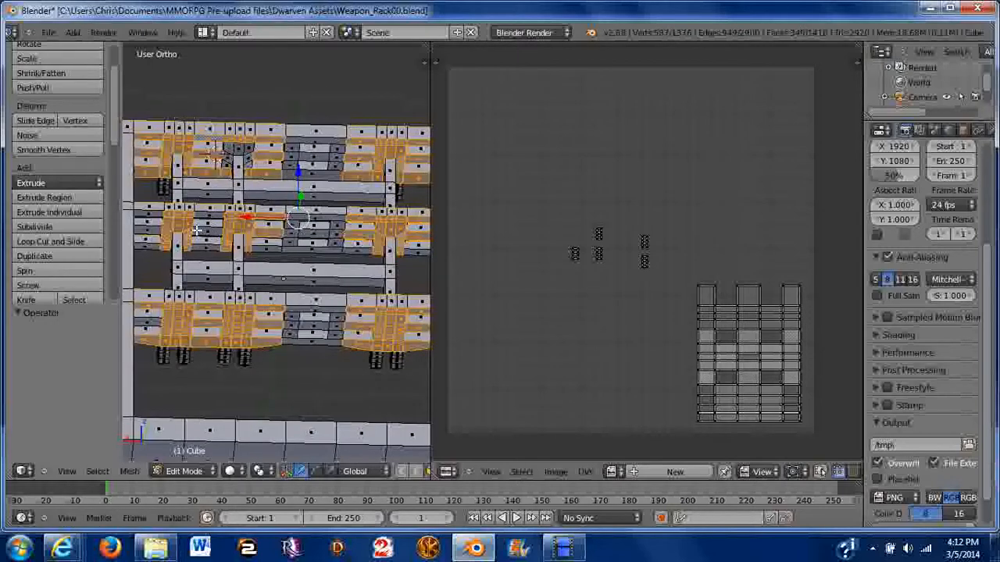
middle_click_drag(167, 217, 251, 214)
right_click(243, 243, "shift")
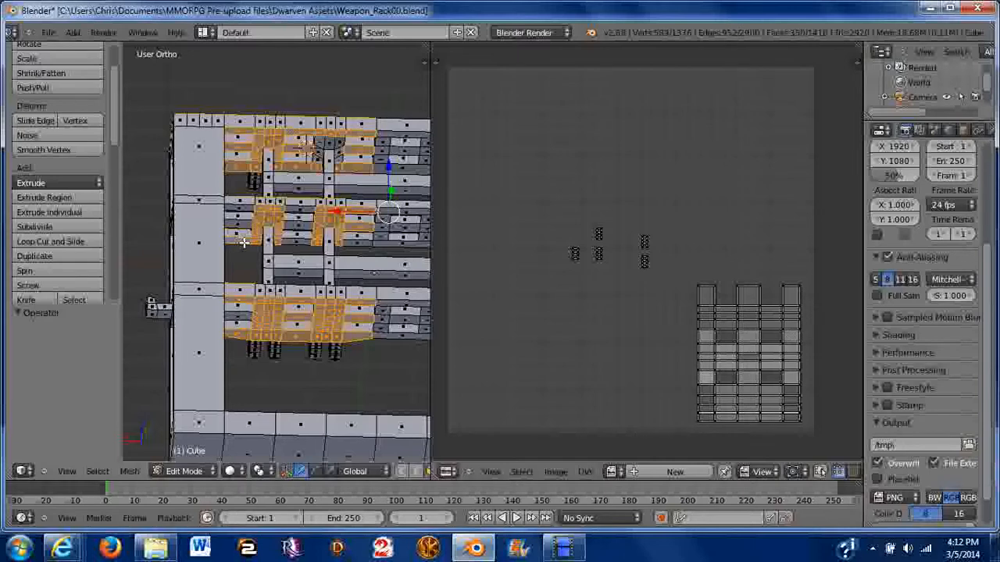
right_click(237, 228, "shift")
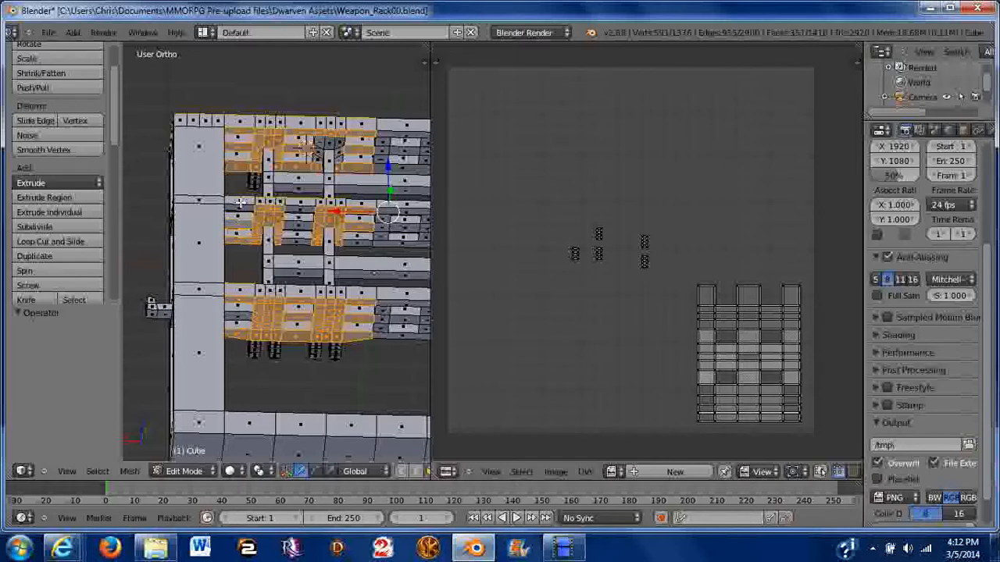
right_click(242, 206, "shift")
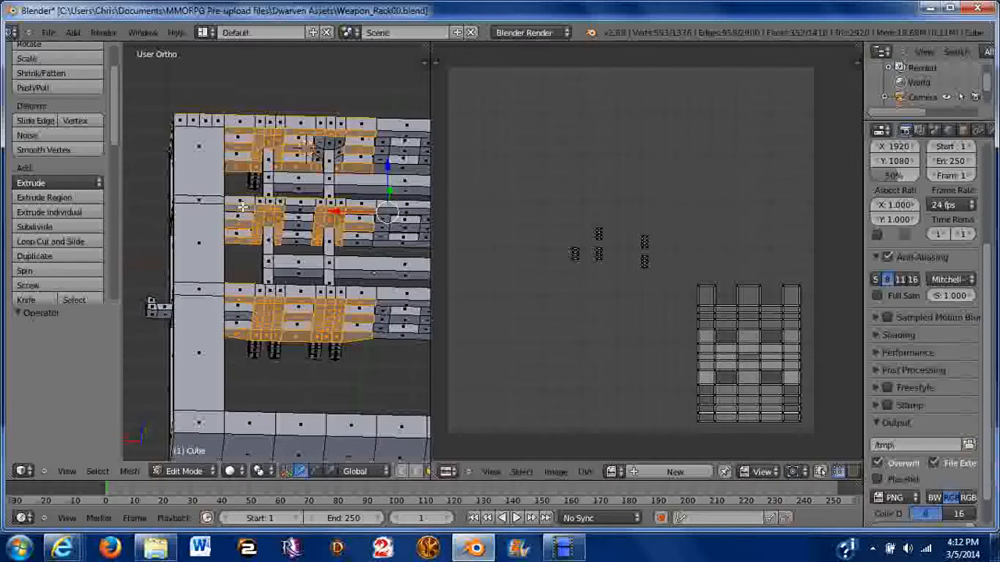
right_click(299, 226, "shift")
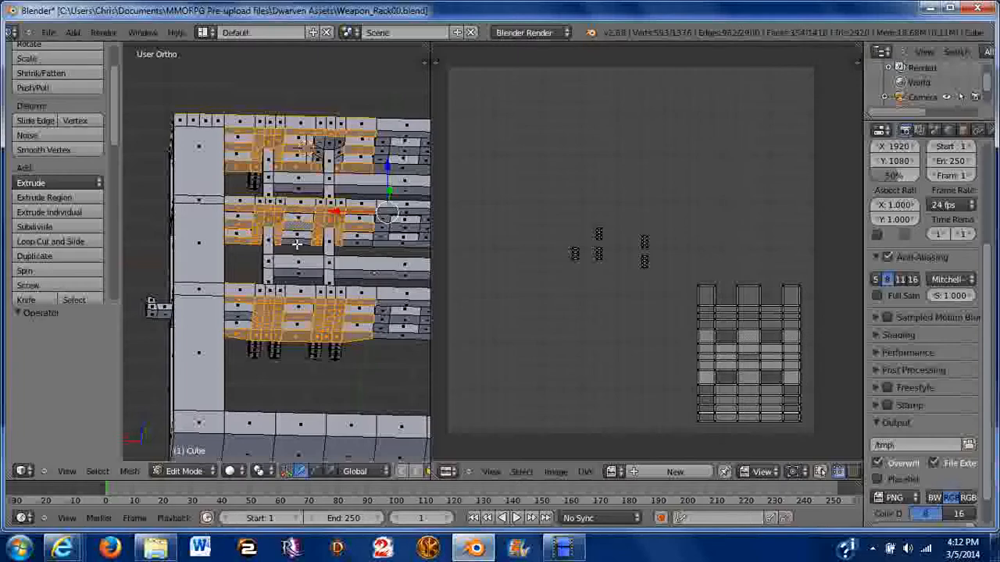
right_click(346, 242, "shift")
right_click(355, 242, "shift")
Step: Add the middle shelf's upper front slat face inboard of the second hook column and the upper hook-side slat face between the columns
middle_click_drag(355, 241, 353, 299)
right_click(346, 250, "shift")
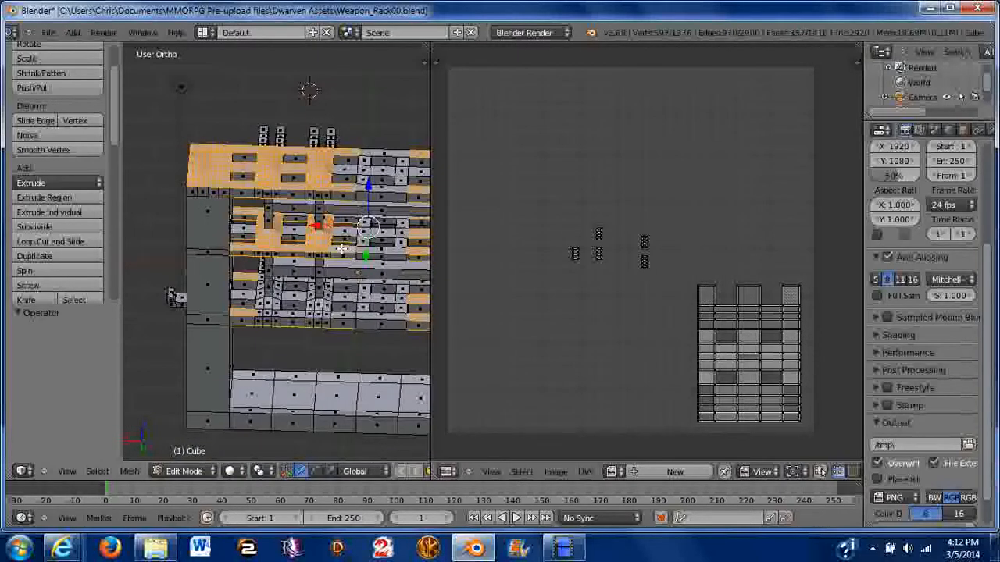
scroll(345, 250, "up", 2)
middle_click_drag(352, 228, 326, 210)
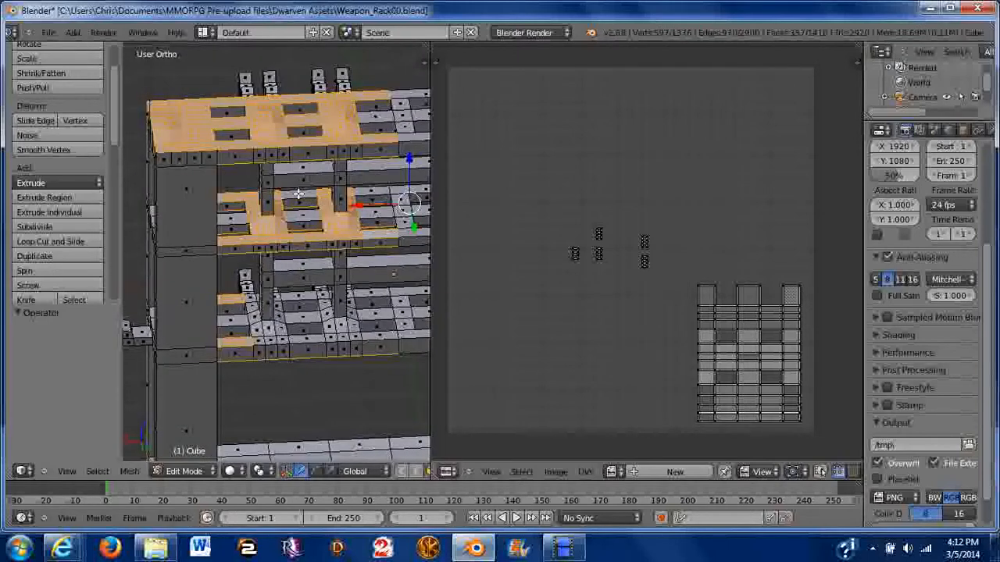
right_click(298, 187, "shift")
right_click(296, 187, "shift")
right_click(300, 191, "shift")
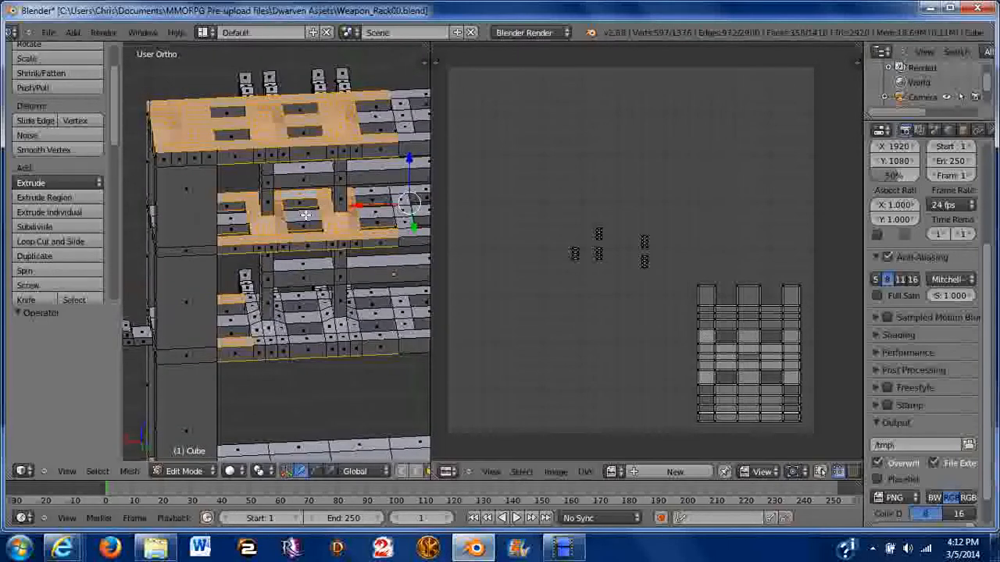
Step: Add the middle shelf's three upper middle slat faces around the right hook columns and the inboard hook-side slat face
right_click(306, 215, "shift")
right_click(234, 219, "shift")
right_click(372, 214, "shift")
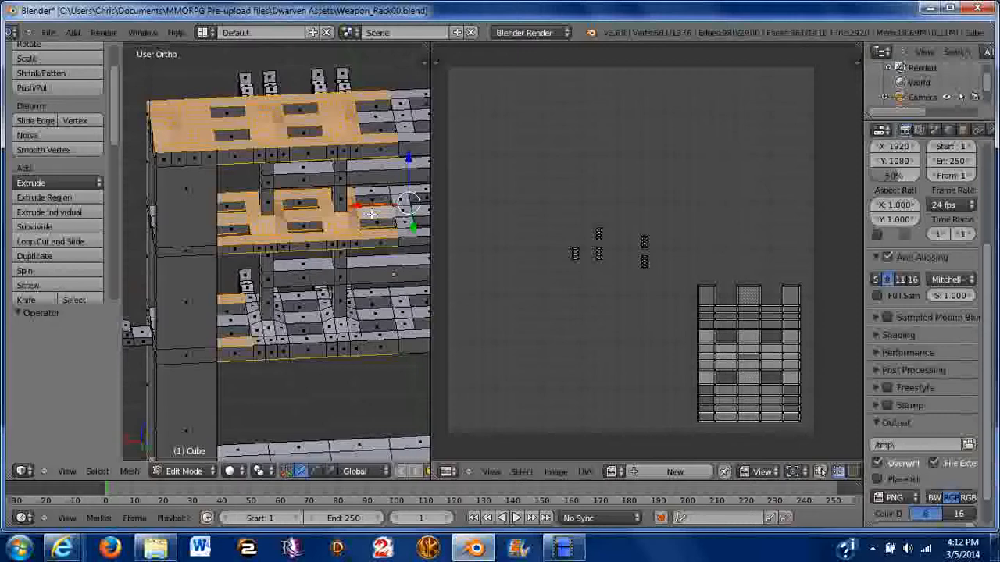
right_click(364, 190, "shift")
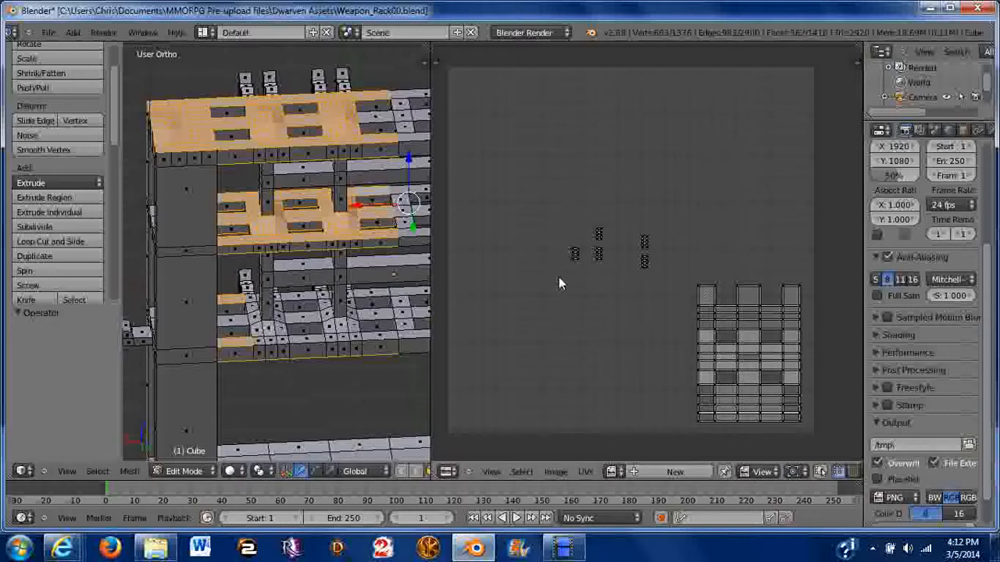
middle_click_drag(409, 279, 331, 263, "shift")
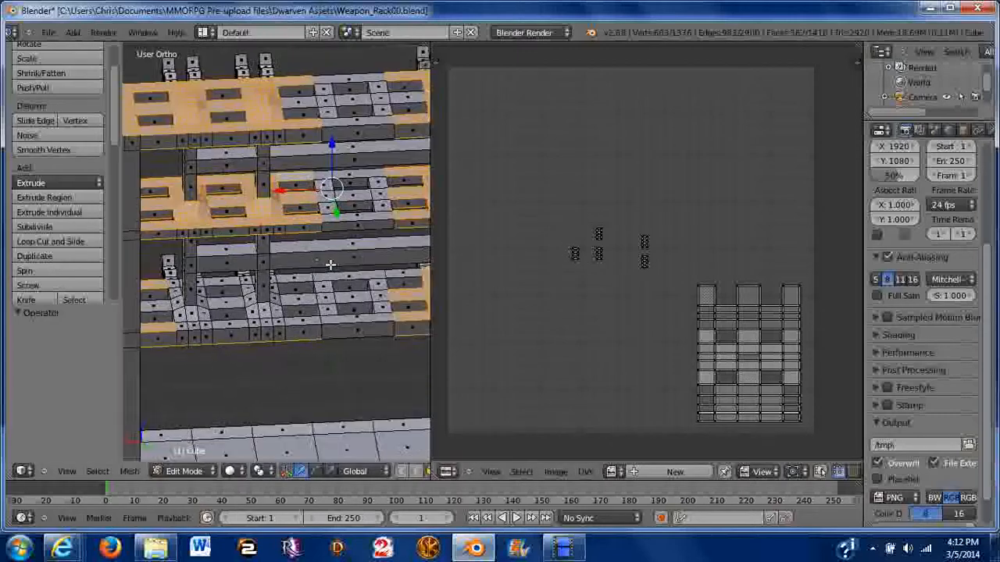
Step: Add the bottom shelf's upper rear, middle and hook-side slat faces inboard of the second hook column and between the two right hook columns
right_click(303, 319, "shift")
right_click(291, 286, "shift")
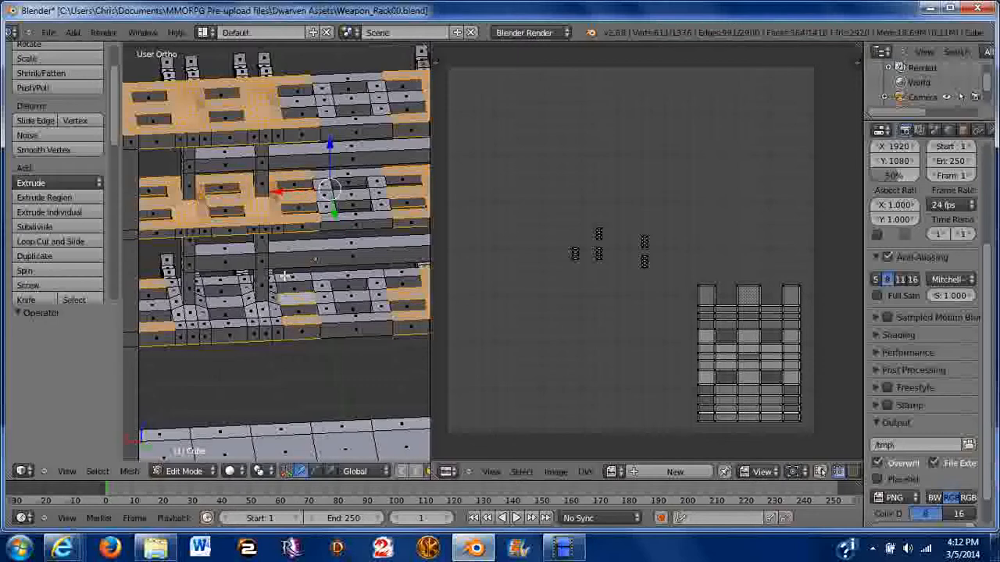
right_click(284, 276, "shift")
right_click(219, 278, "shift")
right_click(218, 305, "shift")
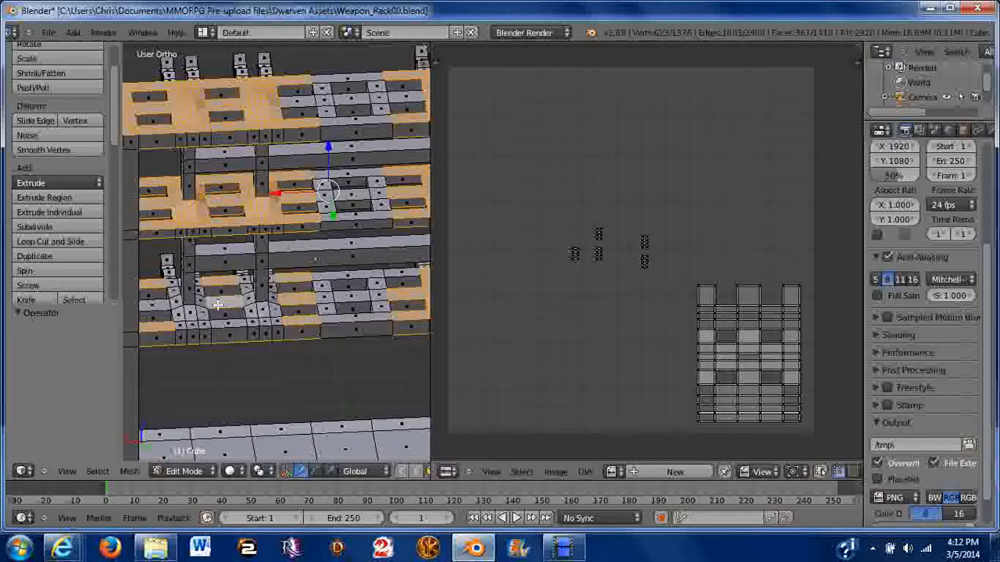
right_click(223, 324, "shift")
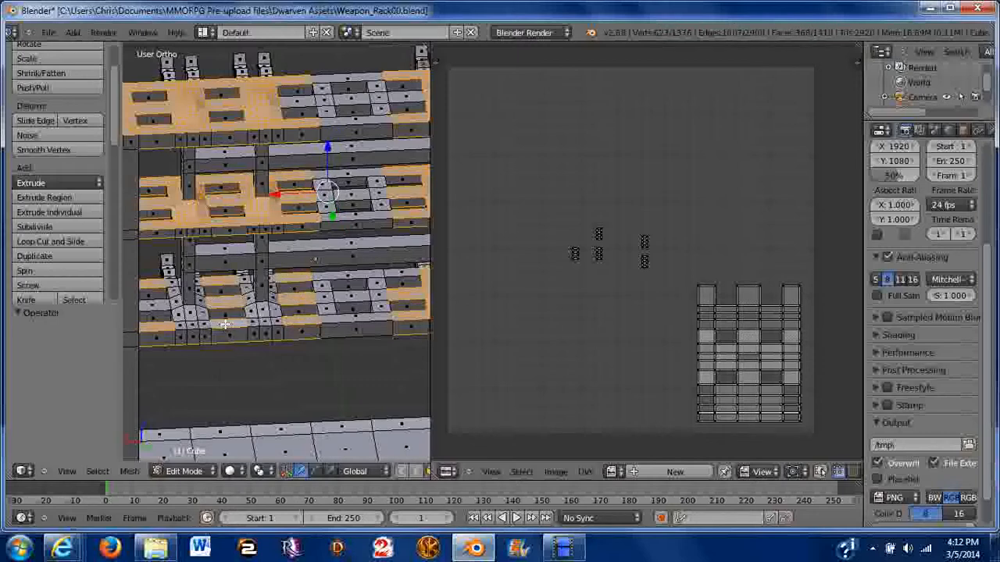
Step: Add the bottom shelf's three narrow rear slat faces in line with the outer right hook column and the adjoining crosspiece face
right_click(180, 328, "shift")
key("ctrl+z")
right_click(181, 325, "shift")
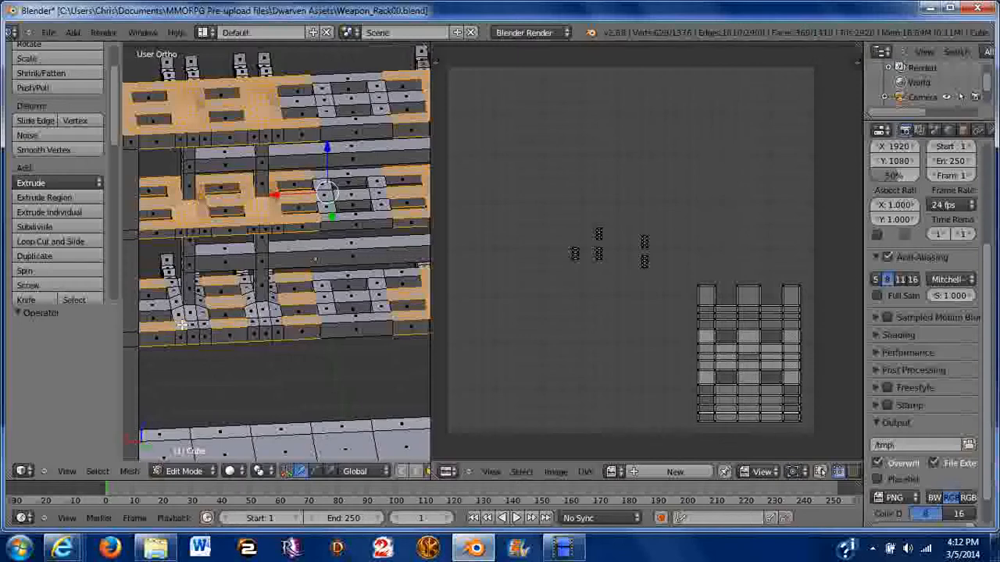
right_click(193, 324, "shift")
right_click(202, 324, "shift")
right_click(183, 318, "shift")
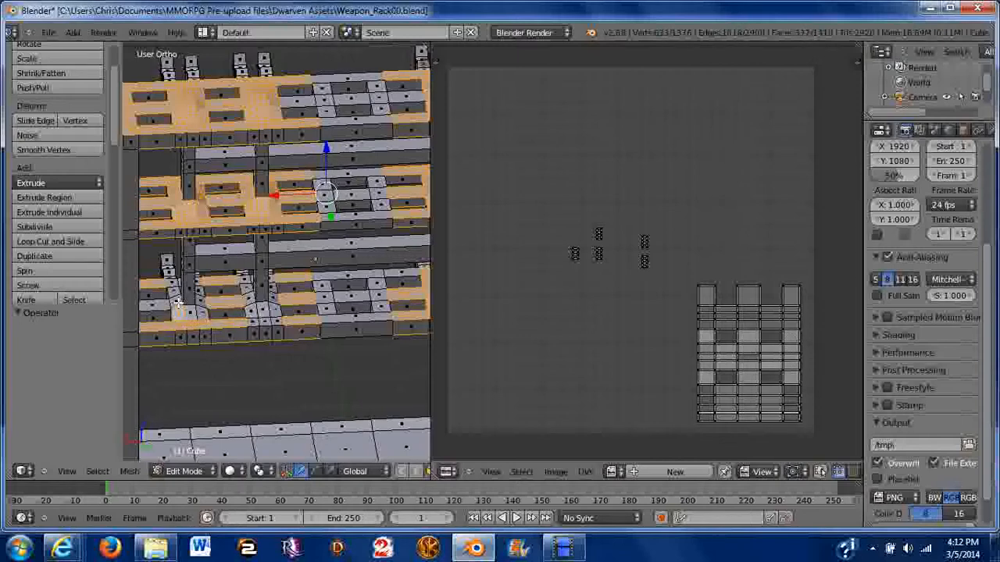
Step: Add the bottom shelf's remaining crosspiece and middle slat faces on both sides of the outer right hook column
right_click(175, 303, "shift")
right_click(172, 289, "shift")
right_click(171, 285, "shift")
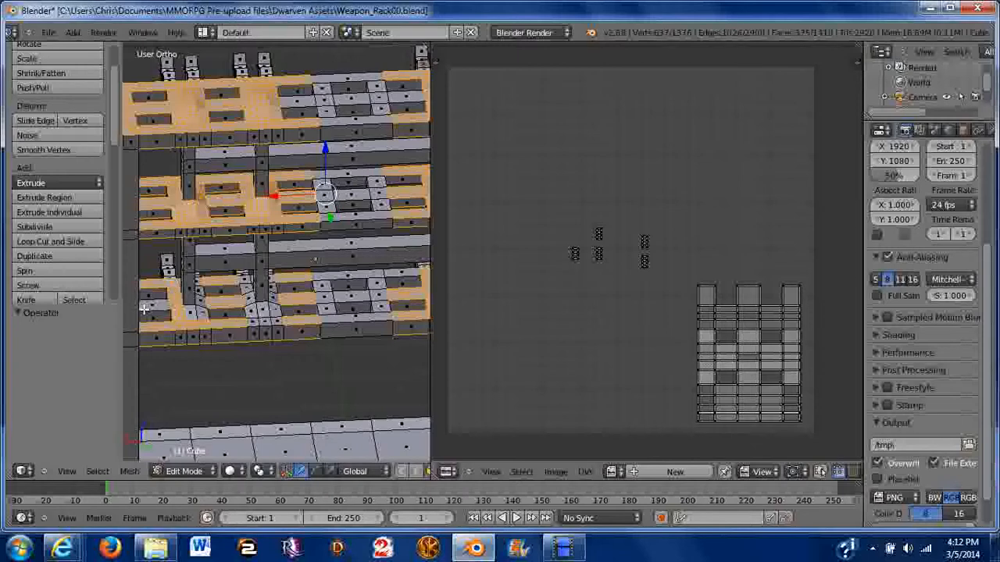
right_click(162, 306, "shift")
right_click(191, 309, "shift")
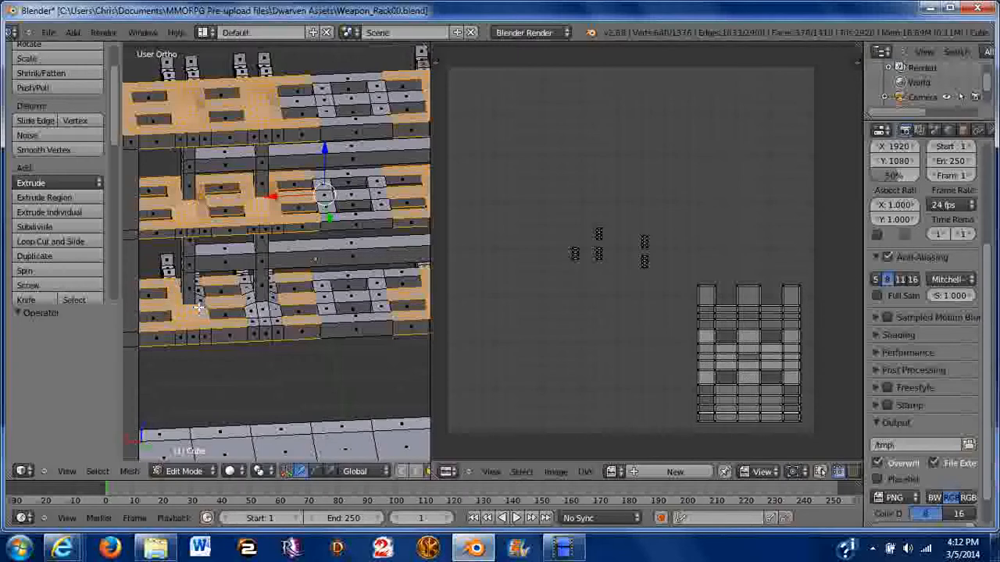
right_click(200, 300, "shift")
right_click(199, 286, "shift")
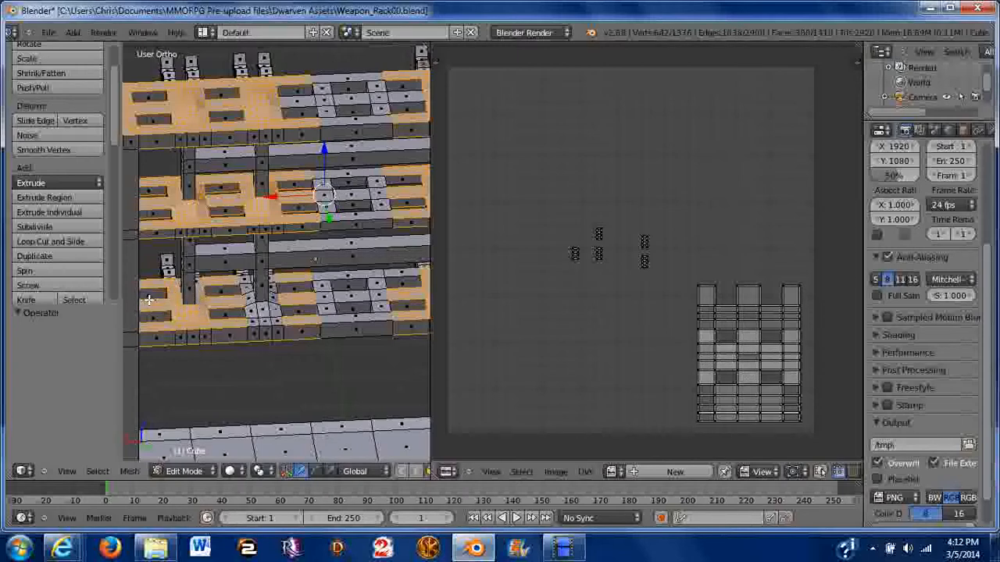
Step: Add the bottom shelf's narrow rear slat faces and the crosspiece and middle slat faces around the second hook column
scroll(253, 319, "up", 4)
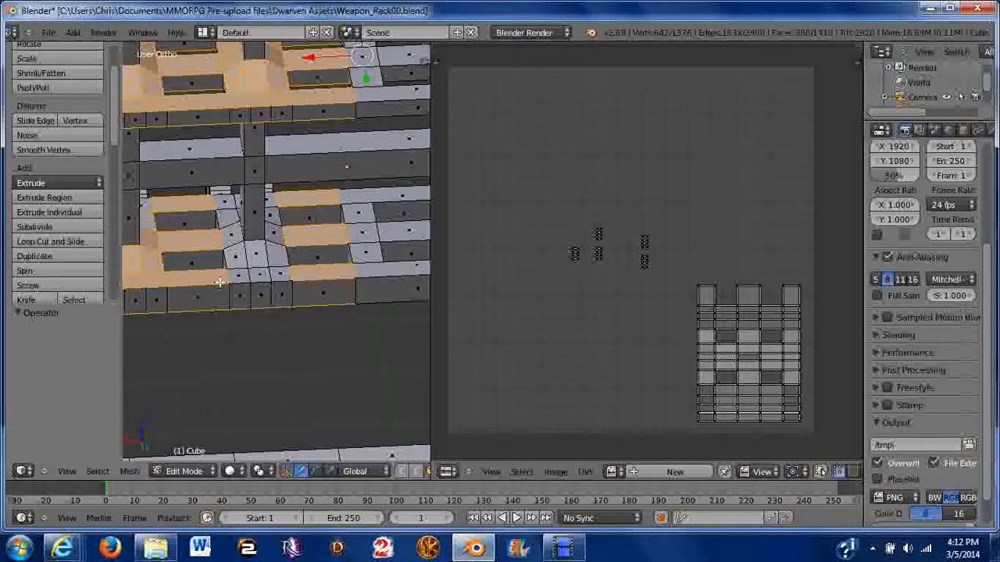
right_click(246, 276, "shift")
right_click(276, 276, "shift")
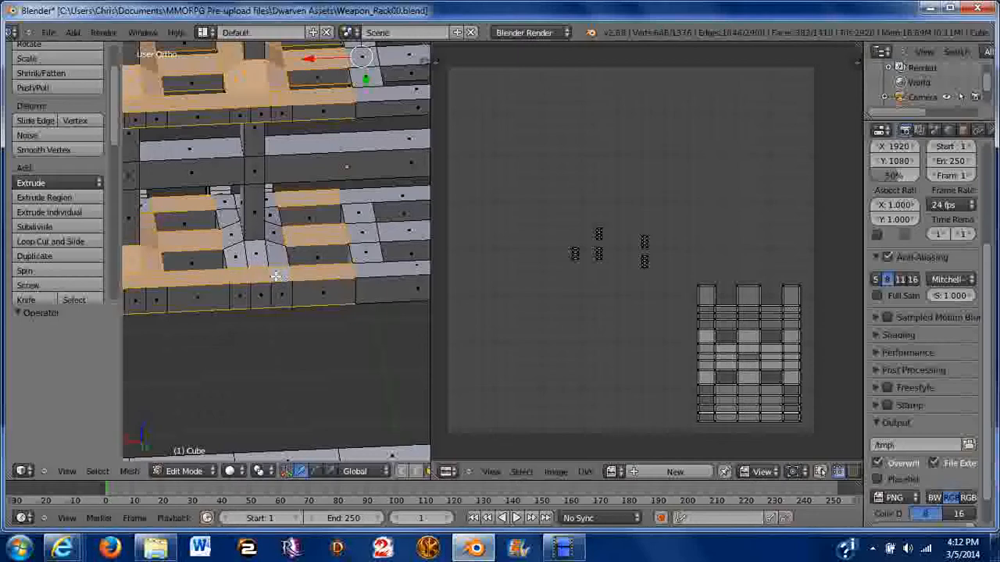
right_click(255, 251, "shift")
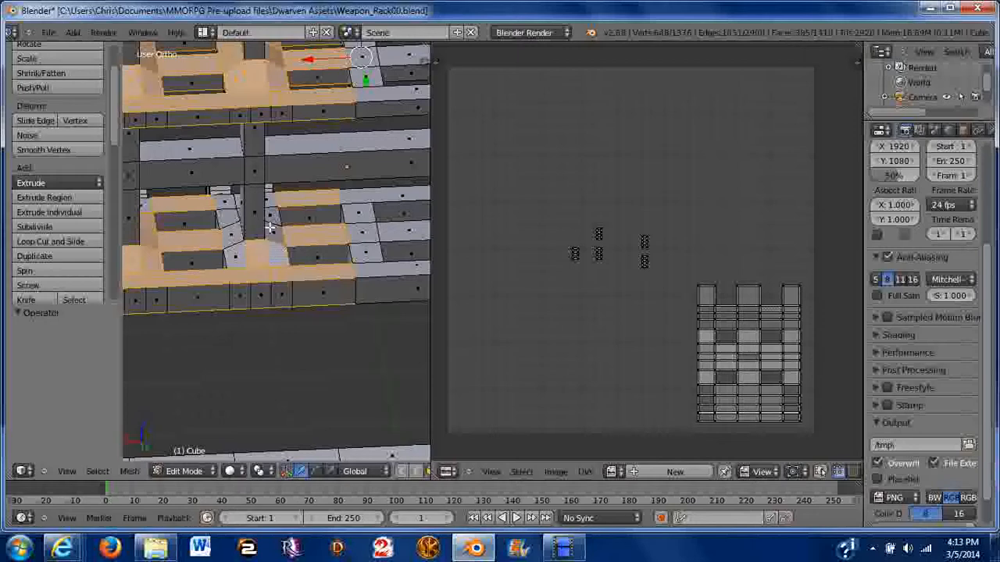
right_click(268, 220, "shift")
right_click(270, 213, "shift")
right_click(233, 218, "shift")
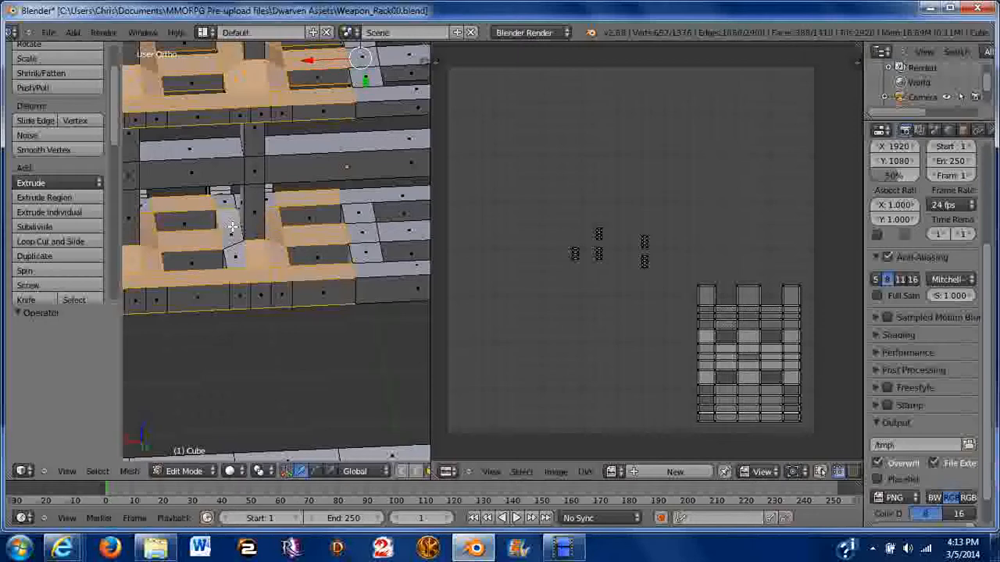
right_click(234, 232, "shift")
right_click(234, 248, "shift")
Step: Add the bottom shelf's remaining upper faces between the second hook column and its pair of hooks
scroll(235, 280, "down", 3)
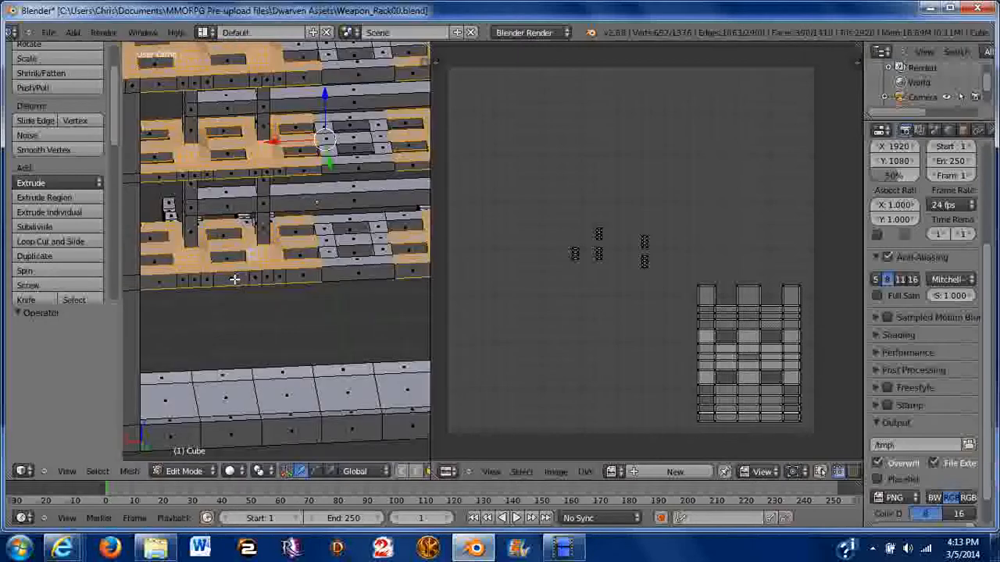
middle_click_drag(234, 279, 375, 261)
scroll(355, 295, "up", 2)
scroll(280, 286, "up", 2)
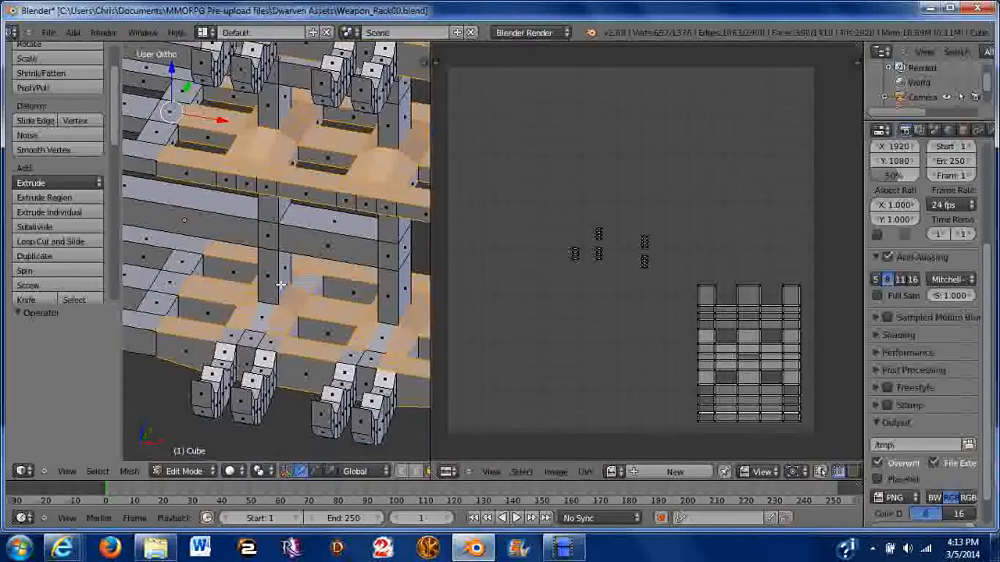
right_click(256, 321, "shift")
right_click(229, 337, "shift")
right_click(251, 341, "shift")
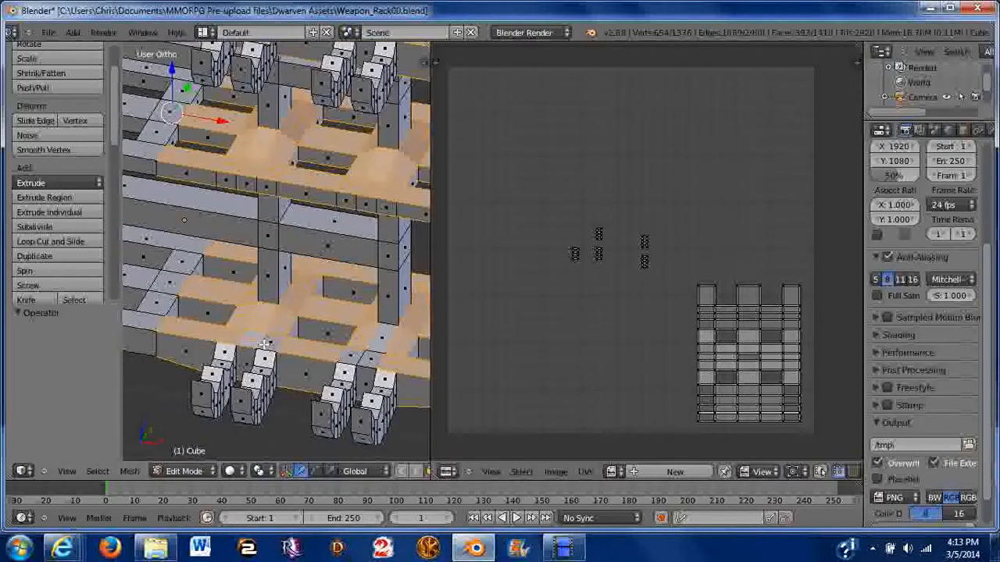
right_click(269, 344, "shift")
scroll(252, 311, "down", 3)
Step: Add the missed upper slat faces beside the central section on the bottom and top shelves
middle_click_drag(242, 288, 277, 267)
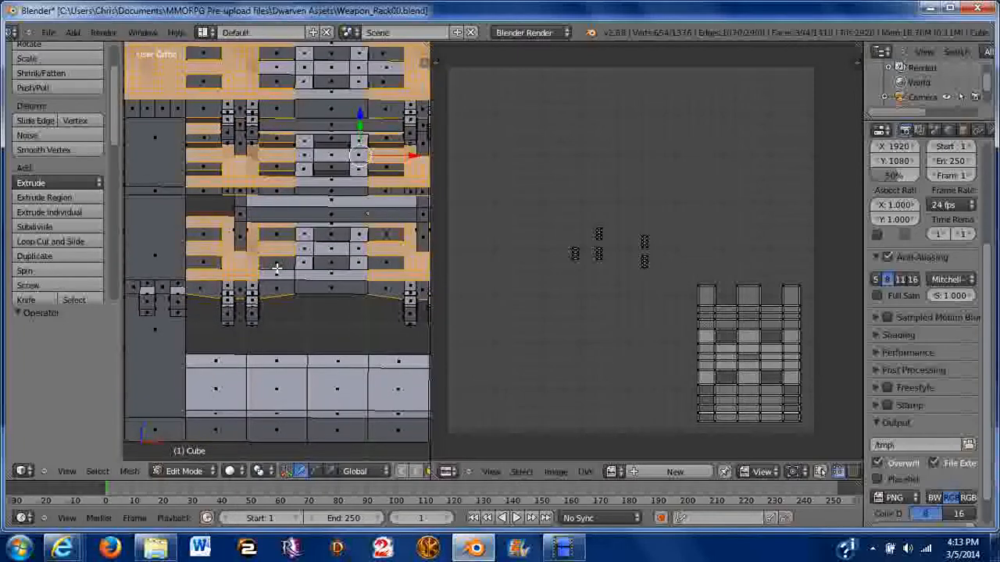
scroll(281, 266, "down", 3)
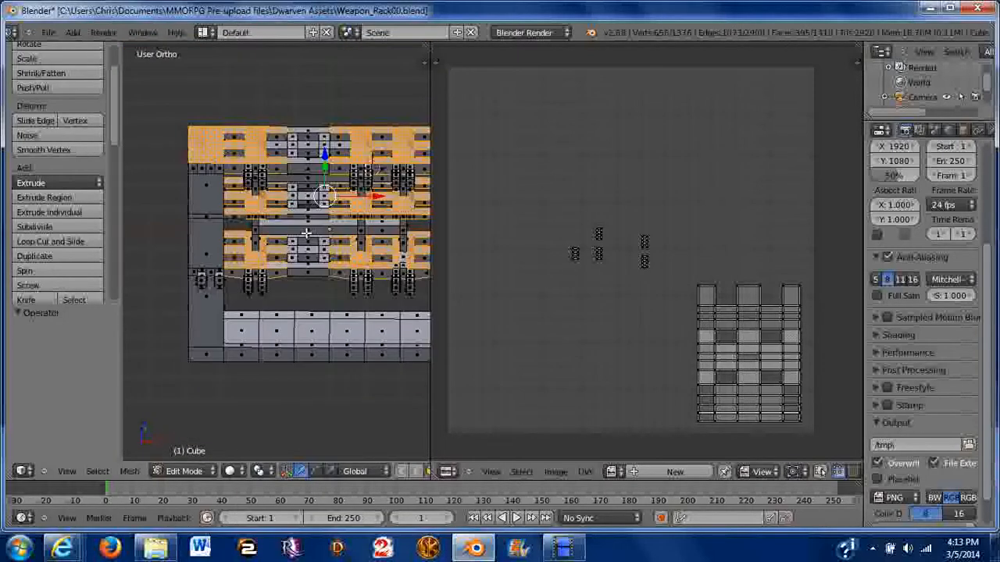
middle_click_drag(334, 245, 340, 306)
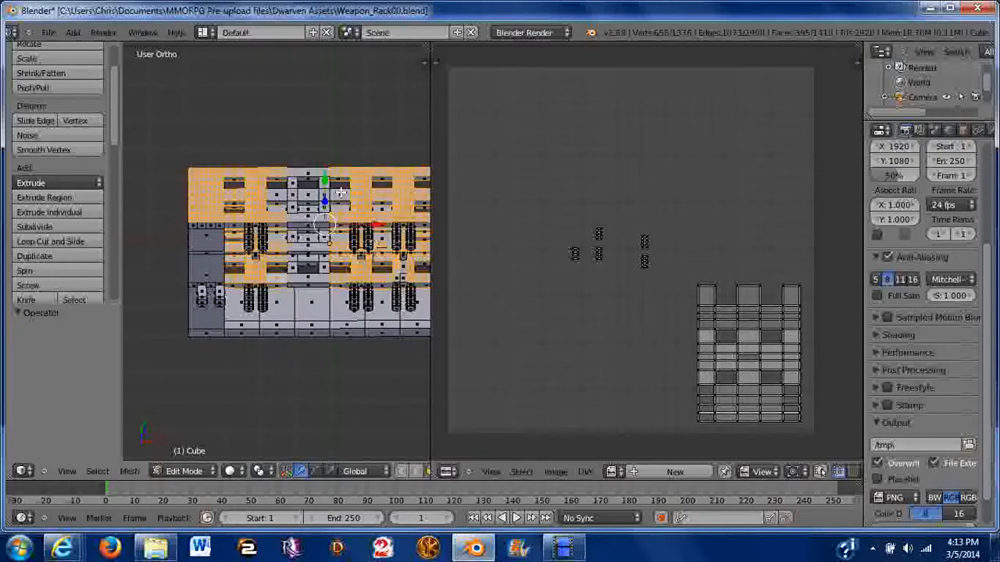
scroll(338, 249, "down", 2)
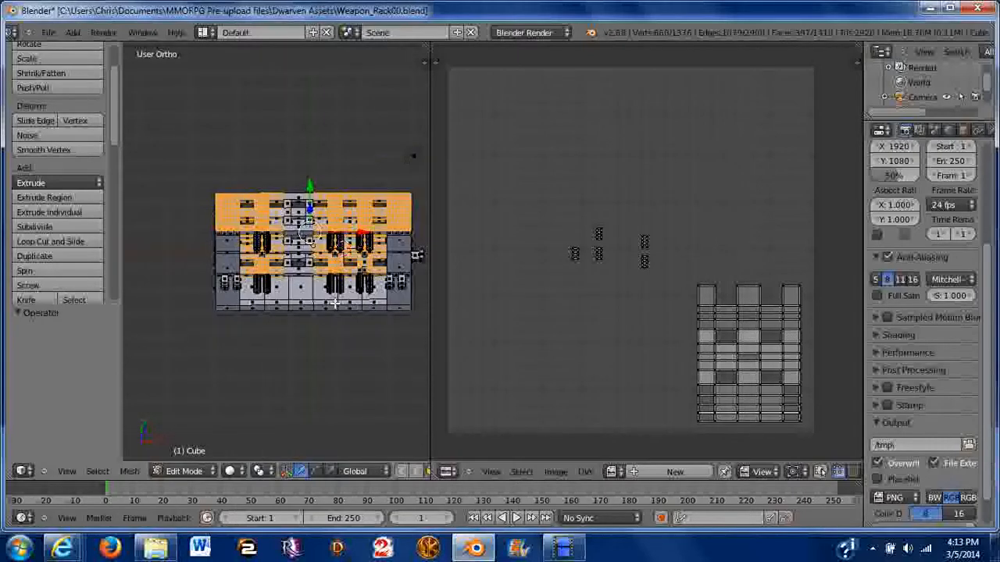
Step: Box-select the top shelf's underside faces visible through the upper opening of the end frame to add them to the selection
middle_click_drag(335, 303, 187, 118)
middle_click_drag(210, 86, 266, 281, "shift")
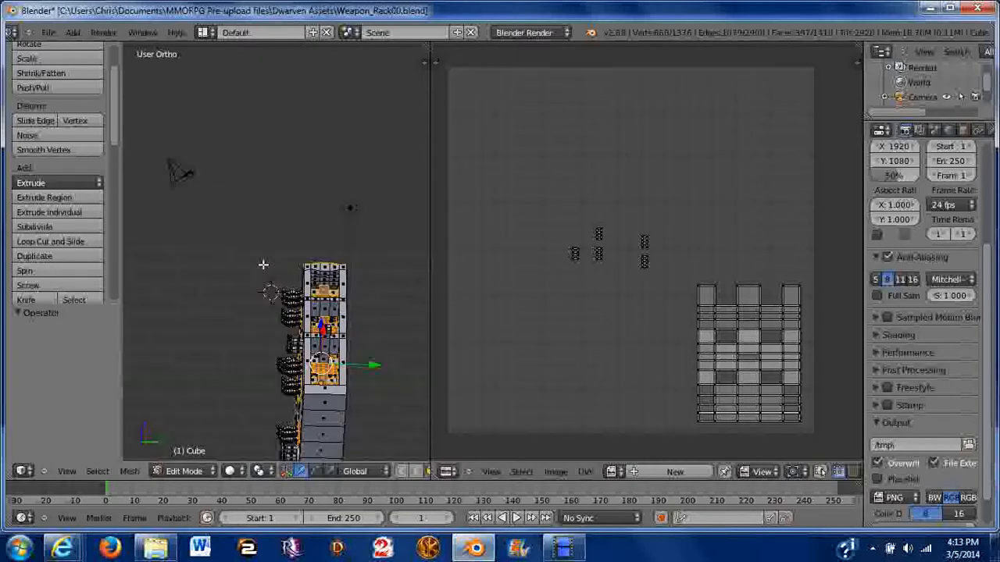
scroll(266, 281, "up", 4)
middle_click_drag(333, 318, 321, 248)
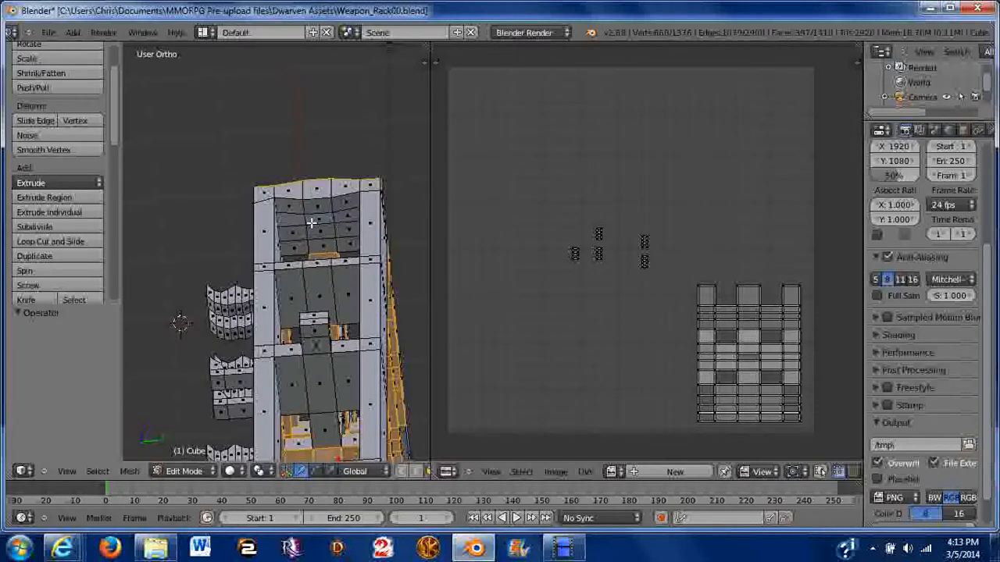
key("b")
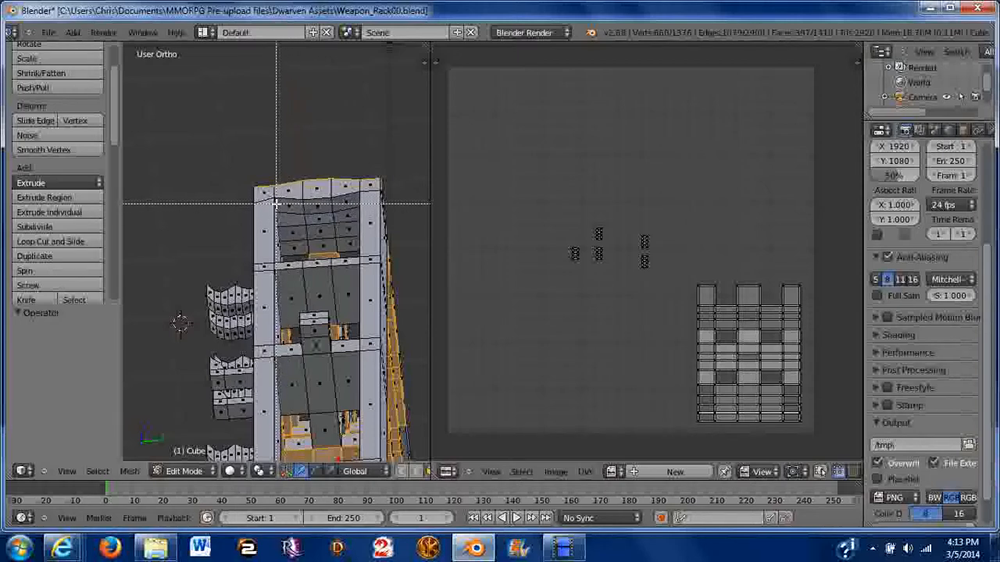
left_click_drag(284, 203, 353, 250)
middle_click_drag(319, 211, 341, 325)
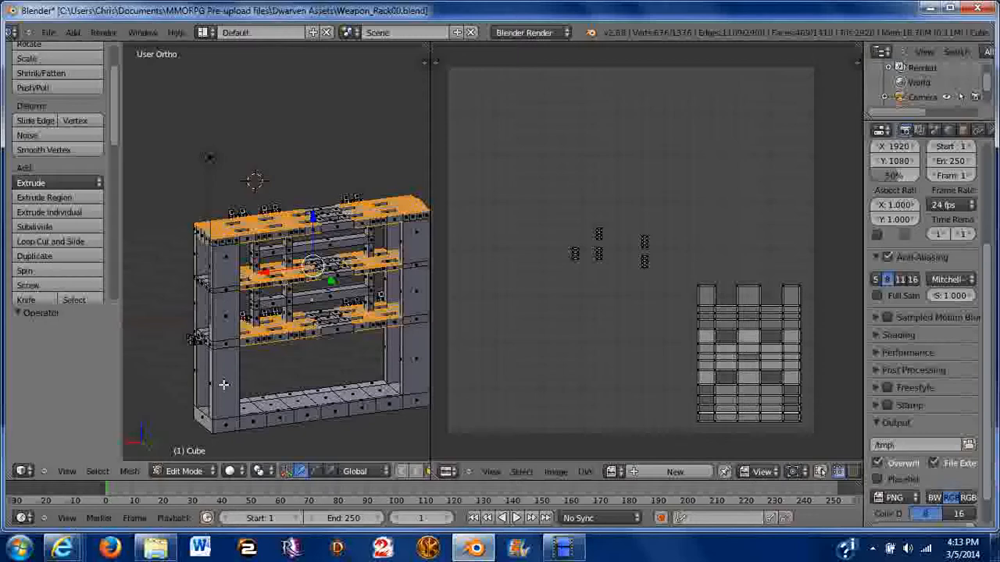
Step: Unwrap the selected shelf faces from the top view with Project From View (Bounds)
key("KP_7")
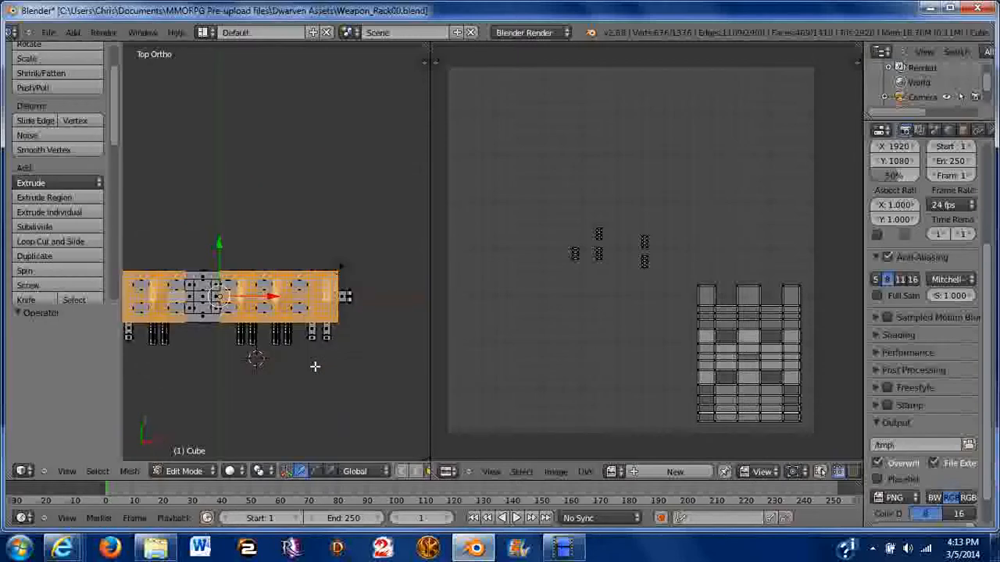
middle_click_drag(213, 302, 283, 279, "shift")
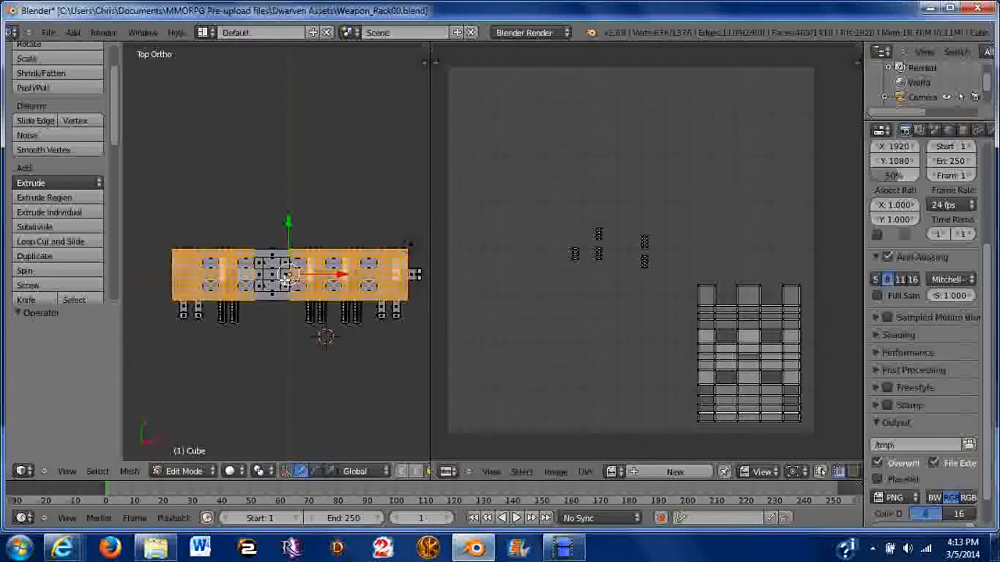
key("u")
left_click(265, 276)
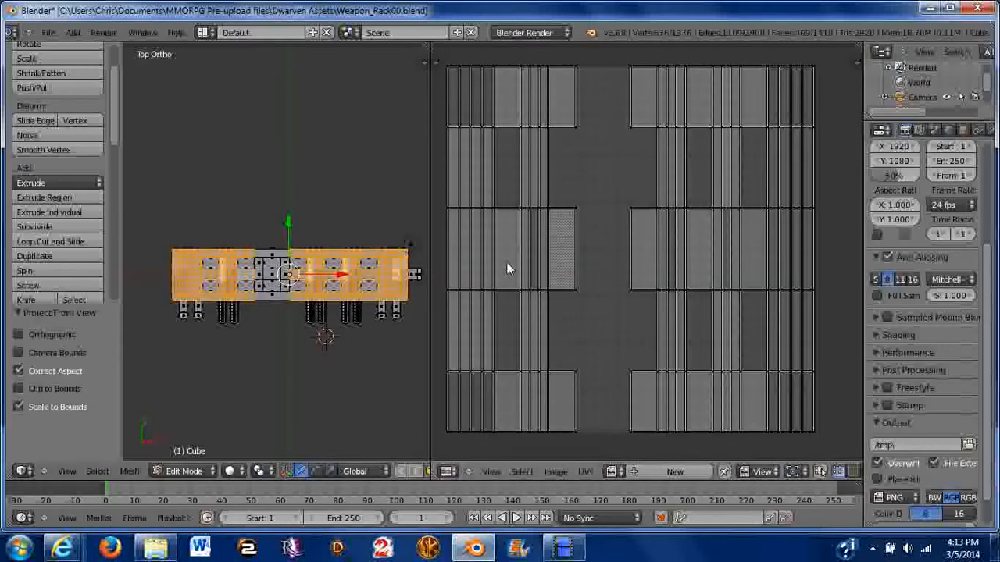
Step: Box-select the UV faces left of the central gap and rotate them 180 degrees
scroll(506, 264, "down", 2)
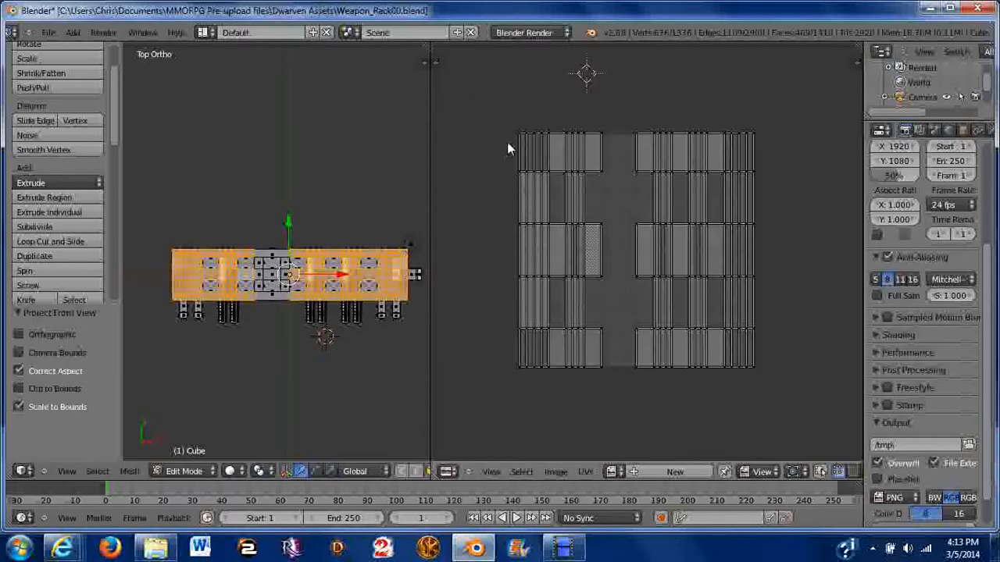
key("b")
left_click_drag(488, 90, 602, 406)
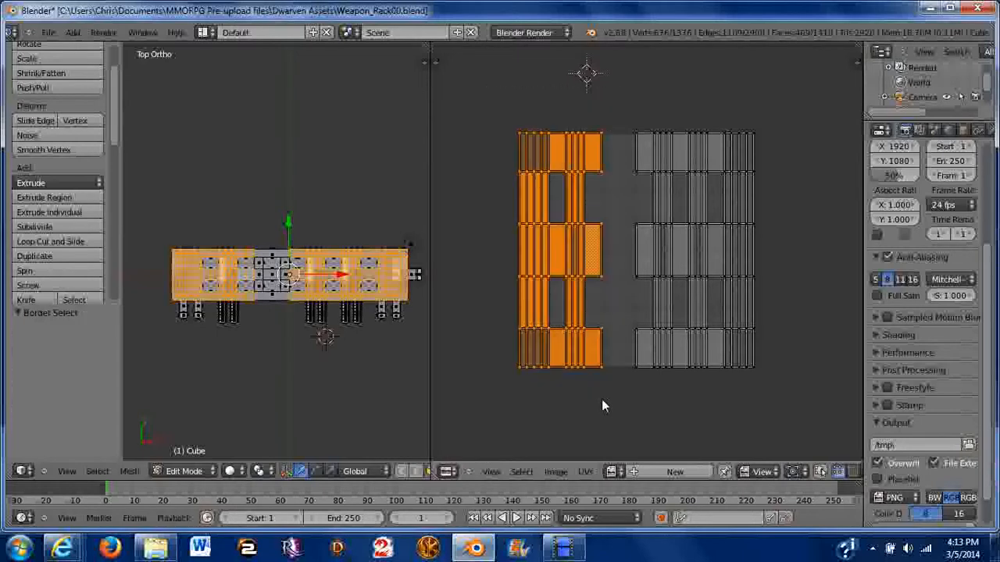
type("r180")
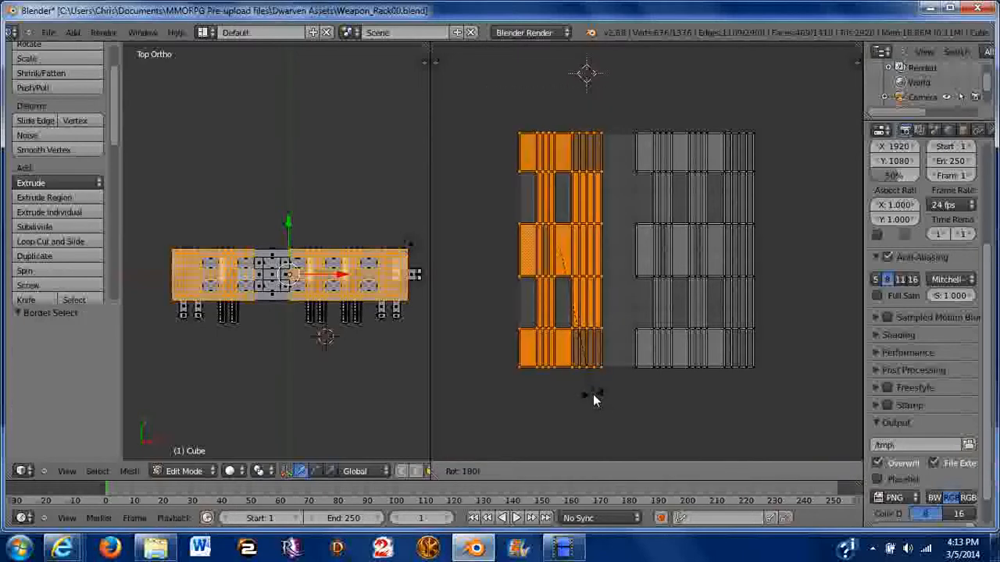
key("Return")
Step: Move the rotated UV faces 0.650 along X to overlay them on the matching right-hand shelf UVs
key("g")
key("x")
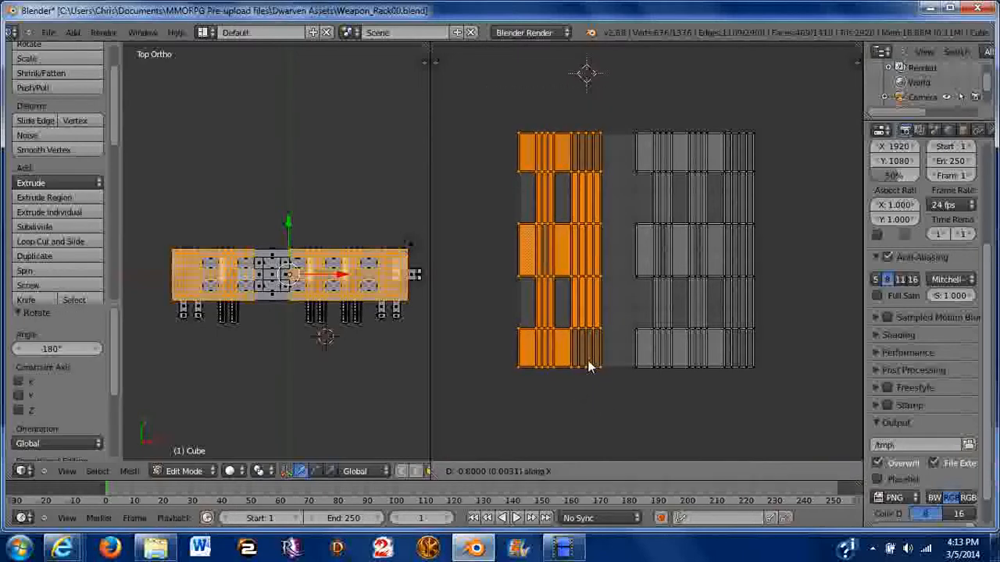
left_click(730, 366)
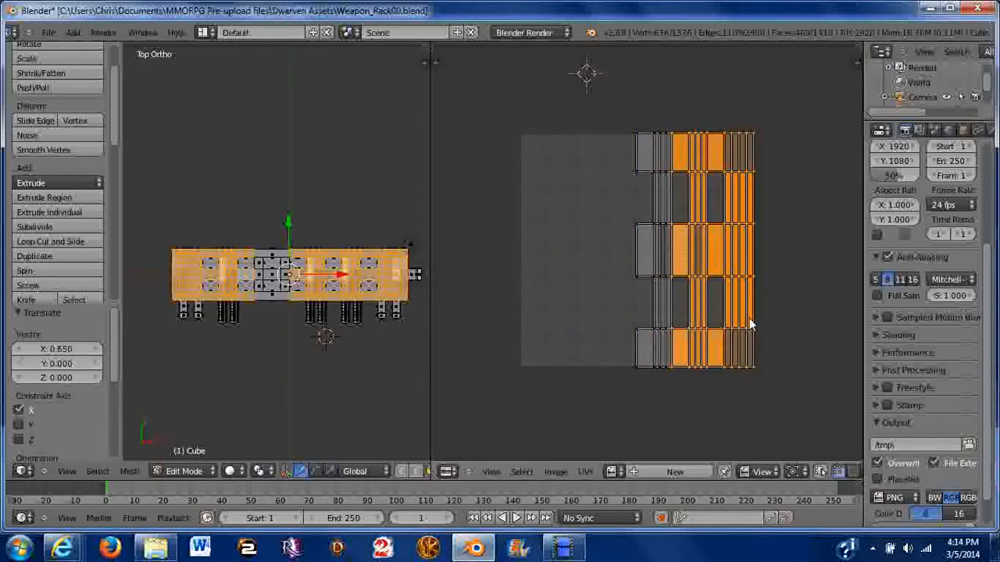
scroll(748, 325, "up", 2)
scroll(625, 349, "up", 3)
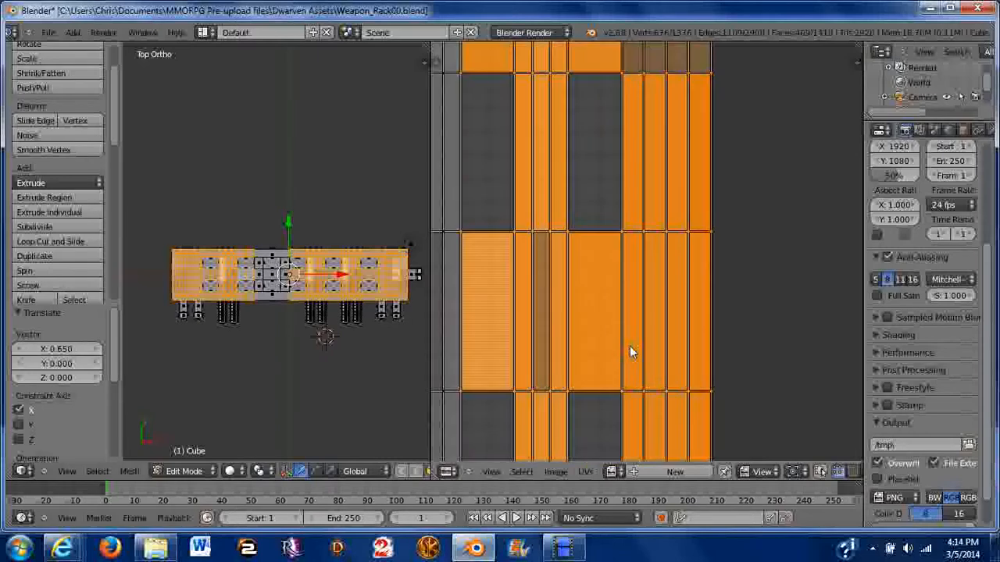
scroll(639, 322, "down", 3)
Step: Select all the stacked shelf UV faces and scale them by 0.233 along Y
key("a")
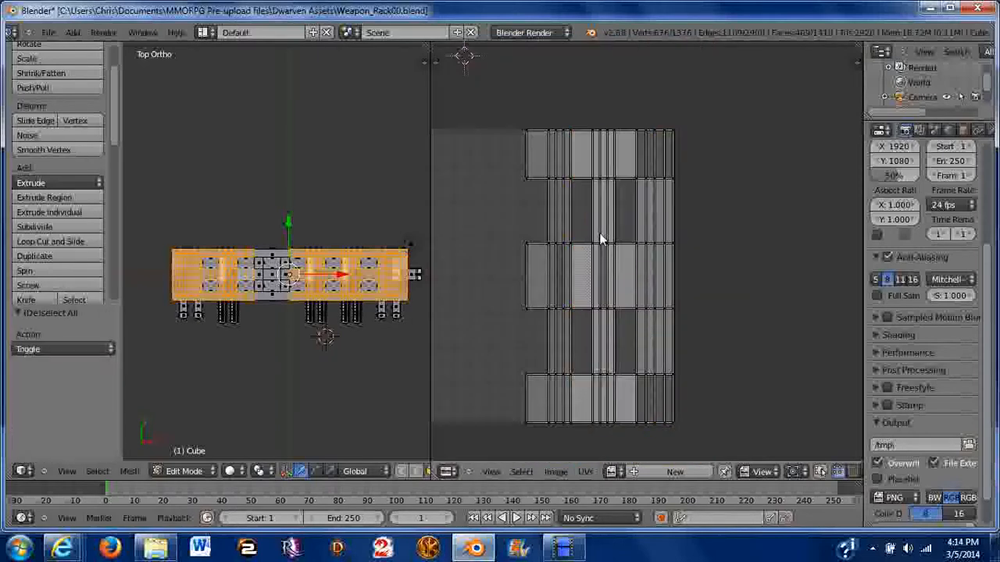
key("b")
left_click_drag(492, 83, 722, 413)
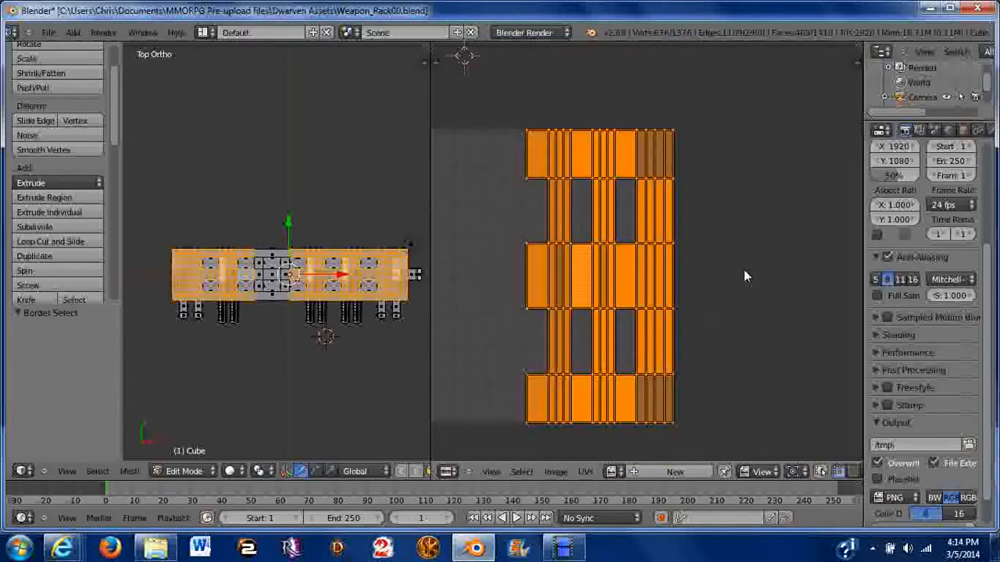
key("s")
key("y")
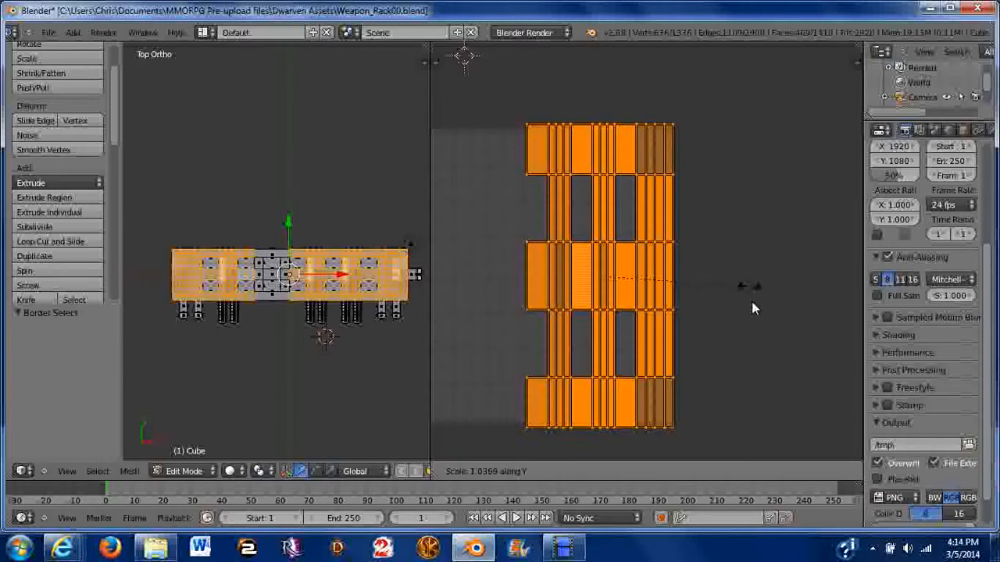
left_click(632, 266)
Step: Rotate the shelf UVs 90 degrees and move them -0.220 along Y and 0.100 along X into the layout's lower-right corner
type("r90")
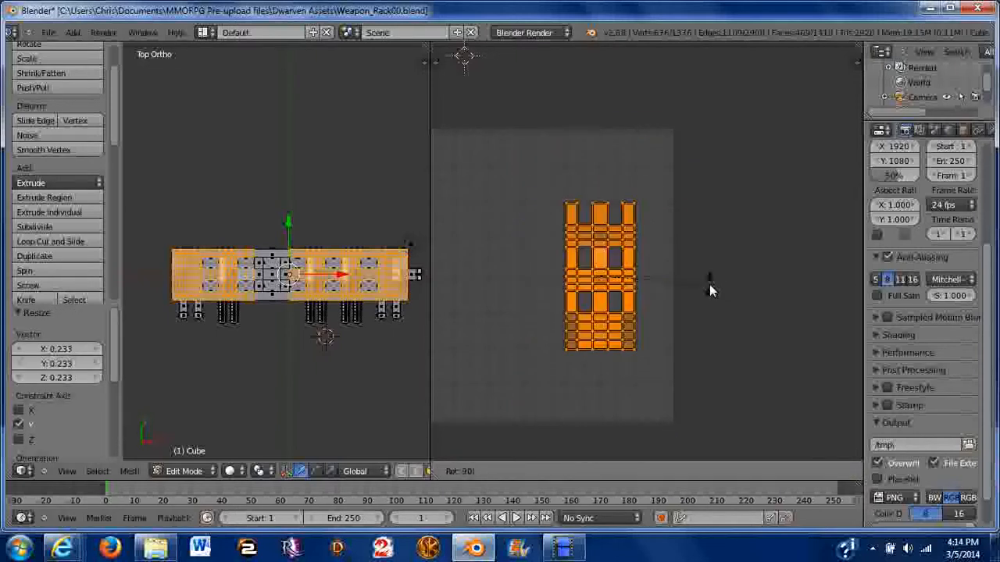
key("Return")
key("g")
key("y")
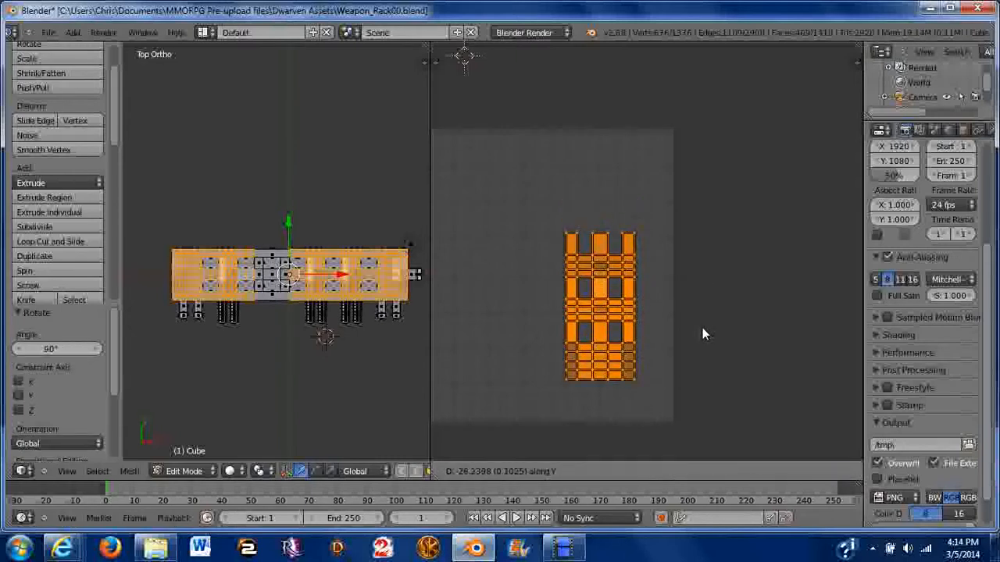
left_click(684, 349)
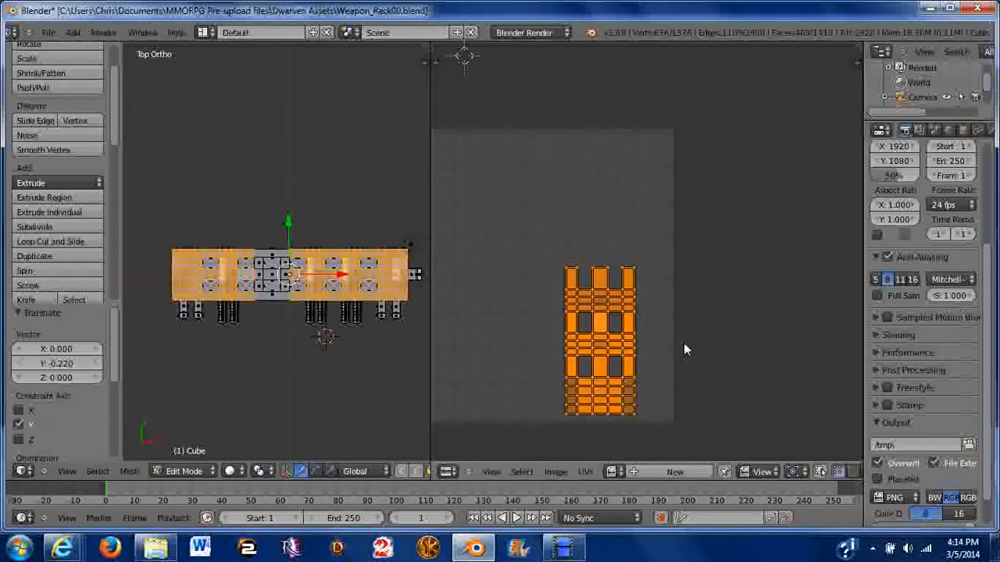
key("g")
key("x")
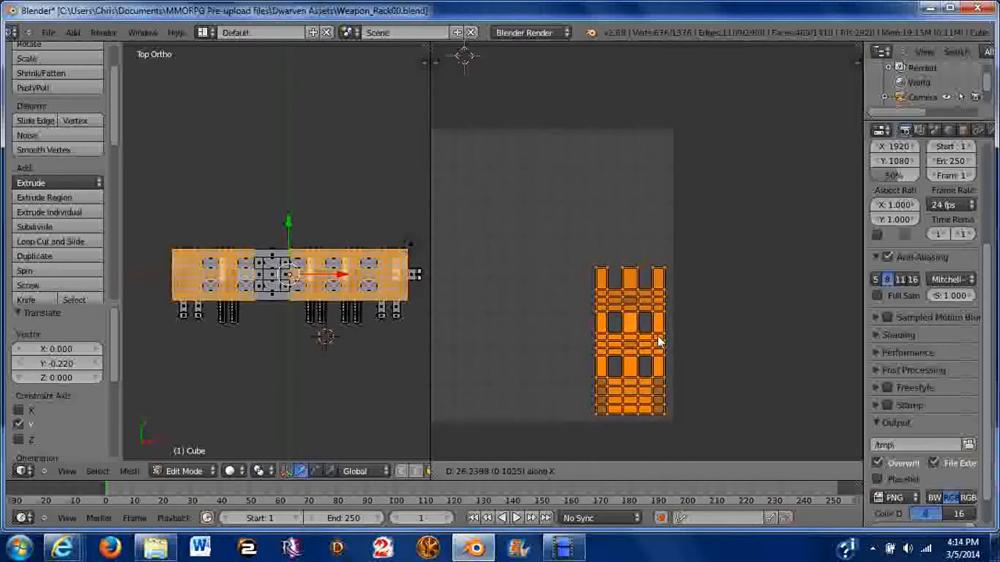
left_click(661, 341)
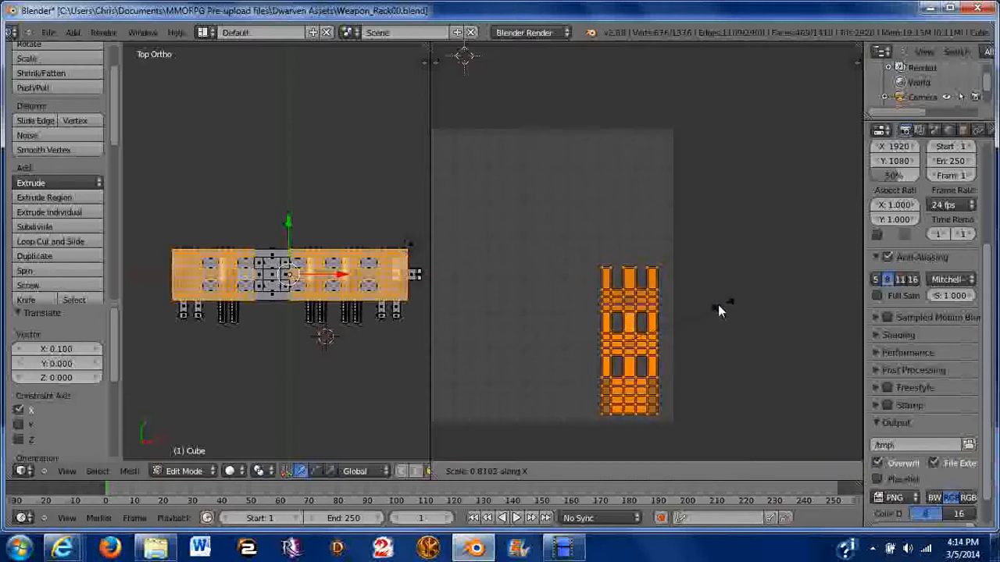
Step: Scale the shelf UVs by 0.765 along Y and move them -0.055 along Y to the layout's lower edge
key("s")
key("y")
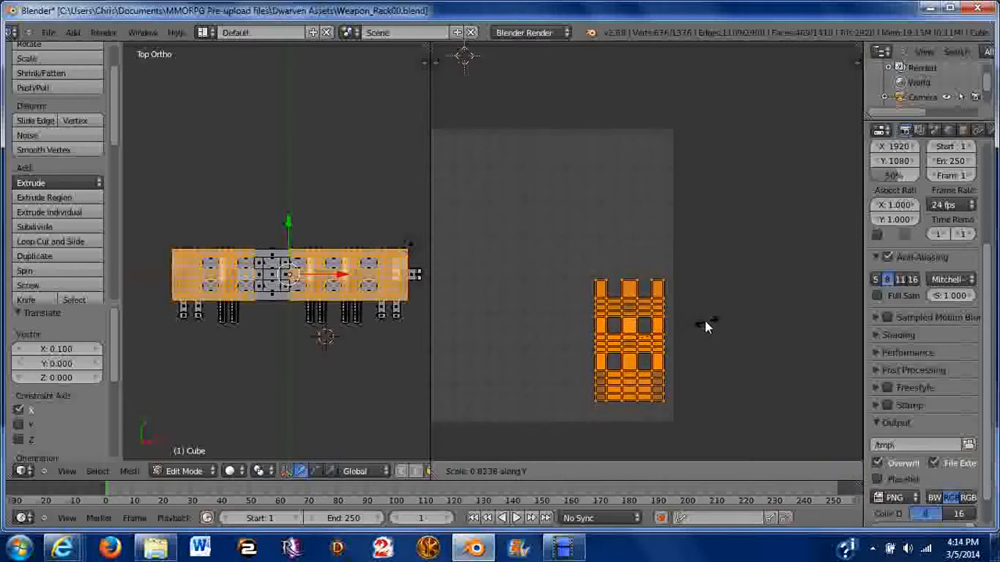
left_click(702, 328)
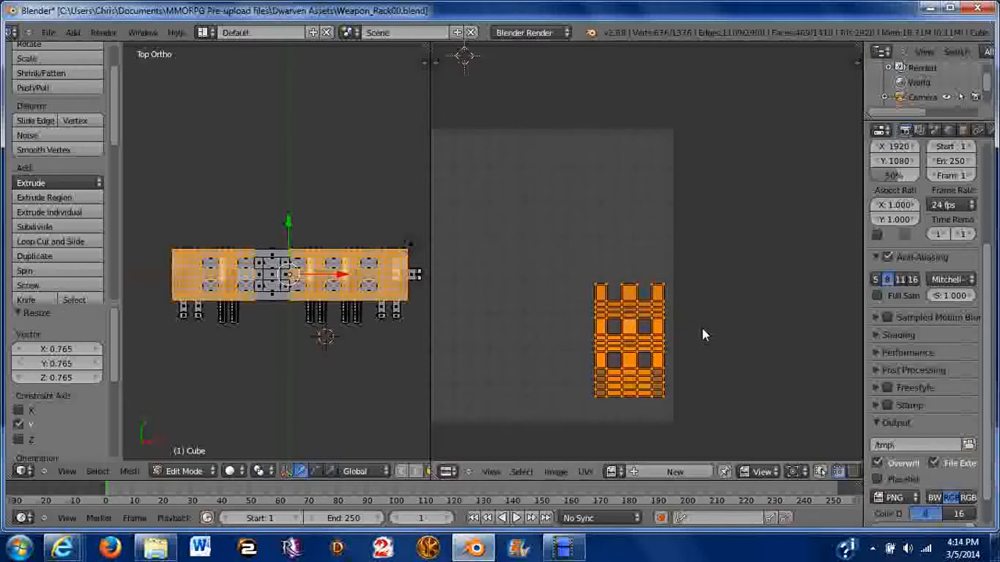
key("g")
key("y")
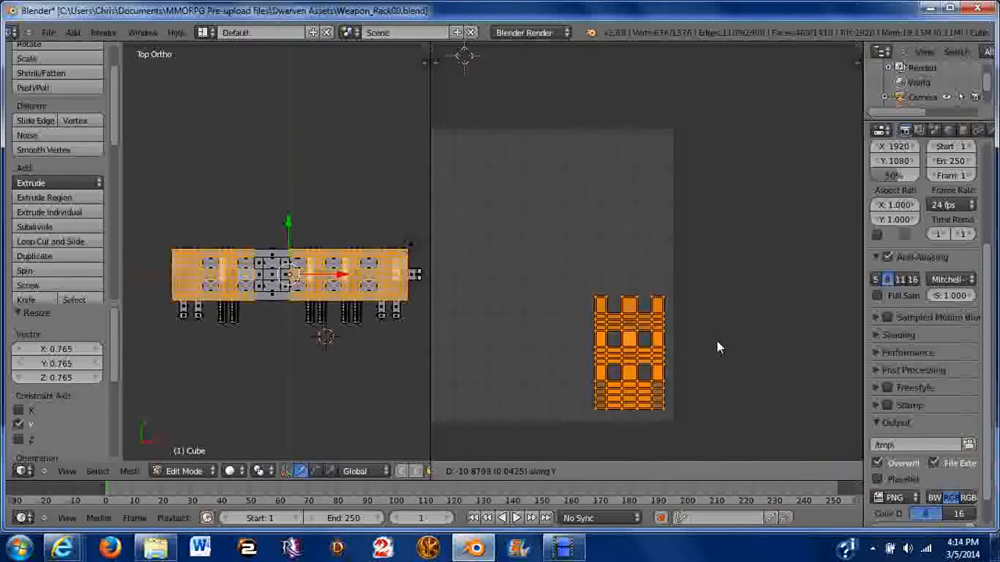
left_click(724, 345)
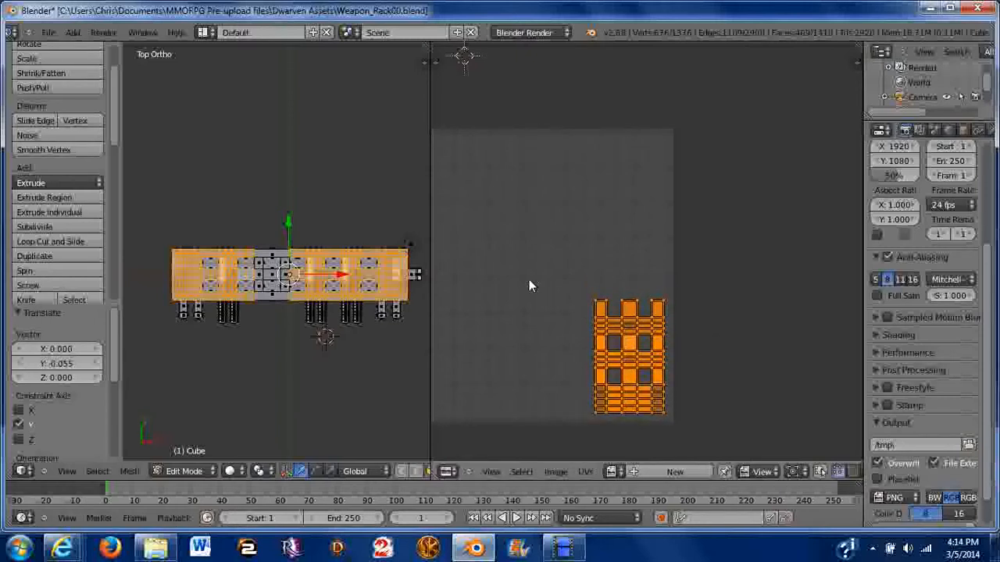
Step: Check all three shelves from above and below in solid shading and add the missed shelf faces to the selection
scroll(529, 283, "up", 4)
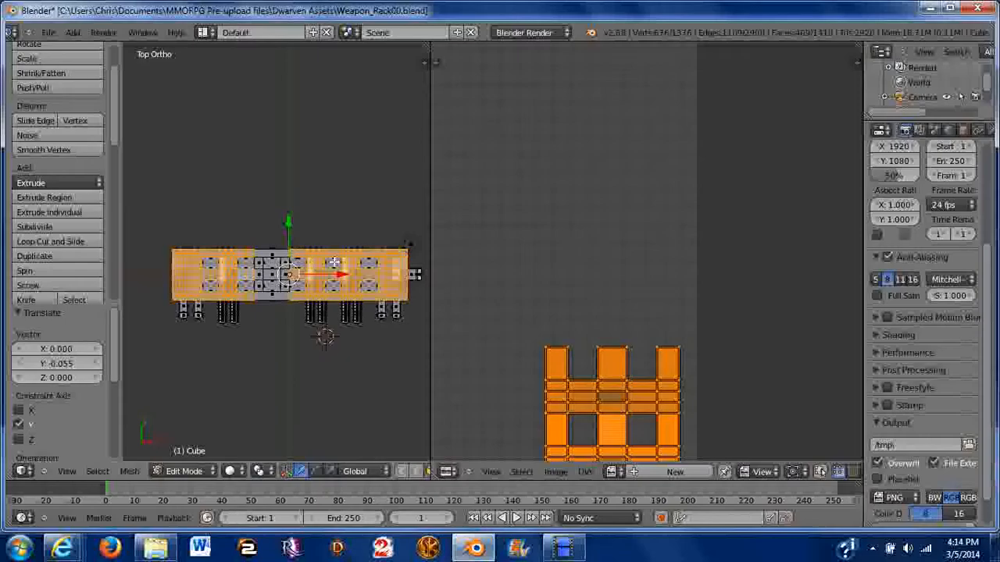
key("z")
scroll(336, 278, "up", 4)
scroll(369, 297, "down", 2)
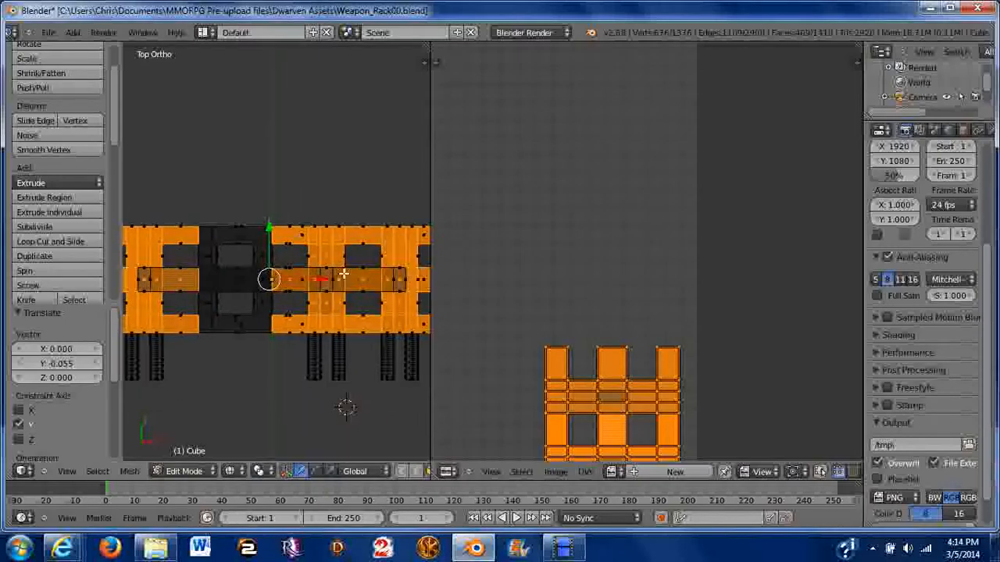
middle_click_drag(369, 297, 346, 167, "shift")
key("z")
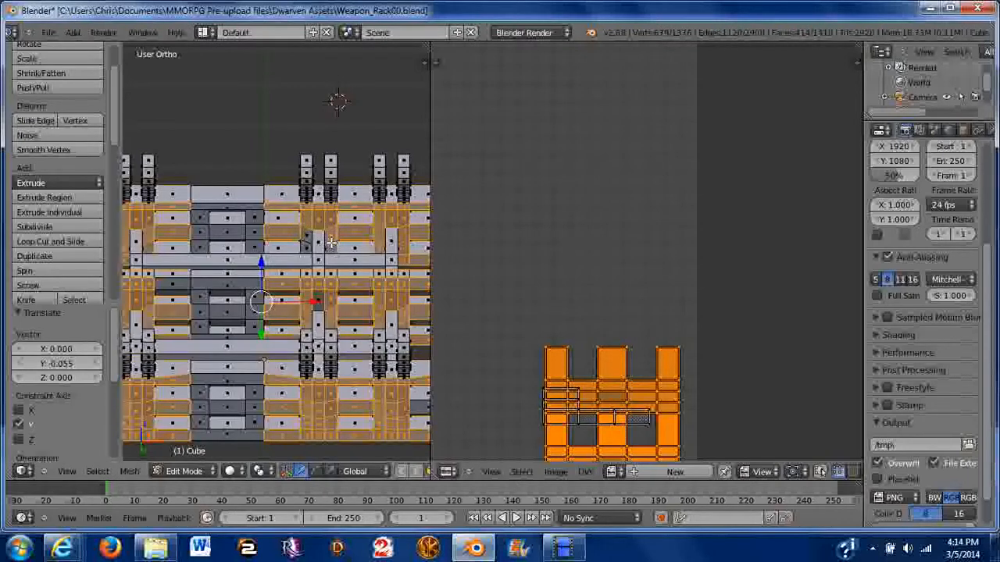
middle_click_drag(331, 232, 285, 349)
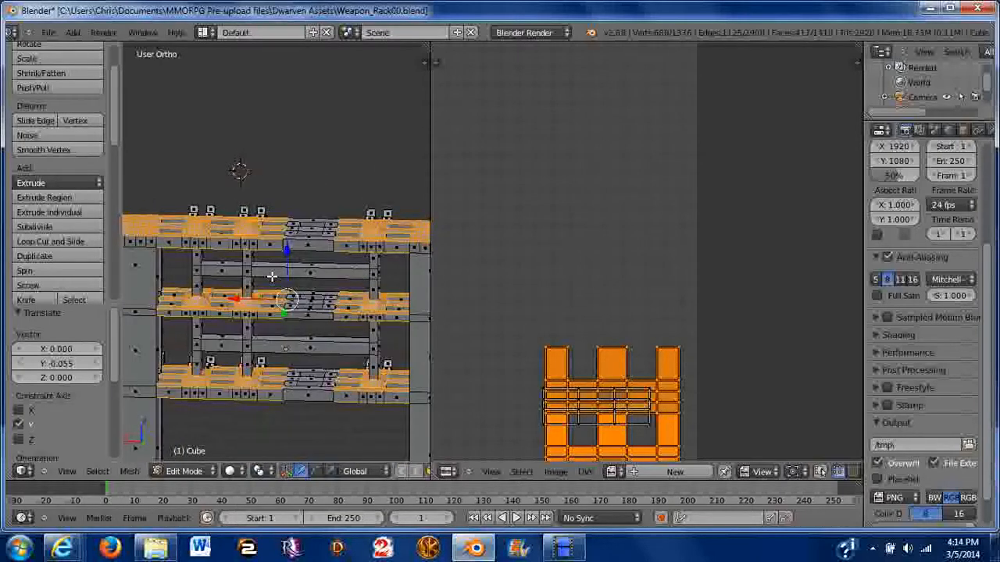
middle_click_drag(391, 418, 373, 319)
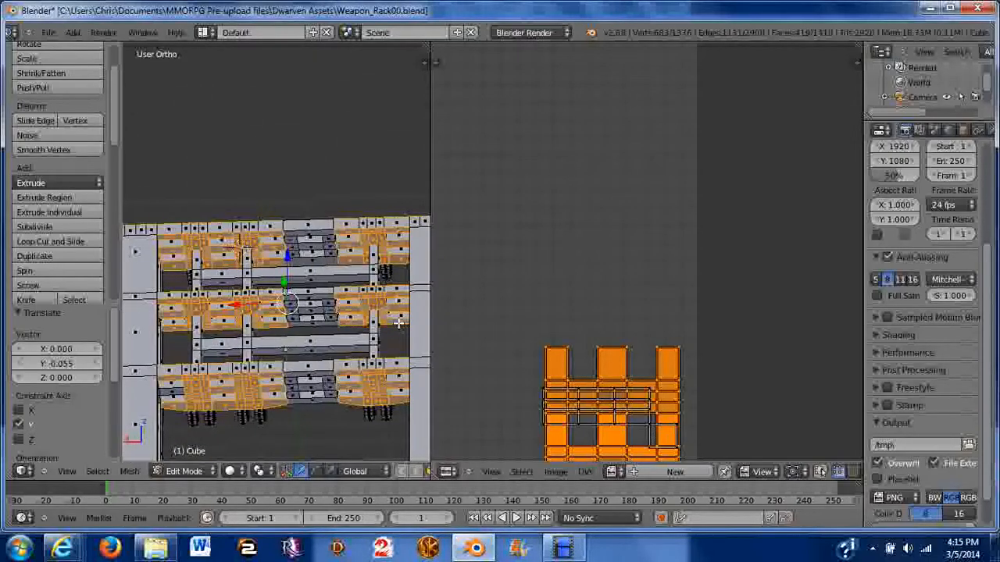
middle_click_drag(328, 281, 307, 186)
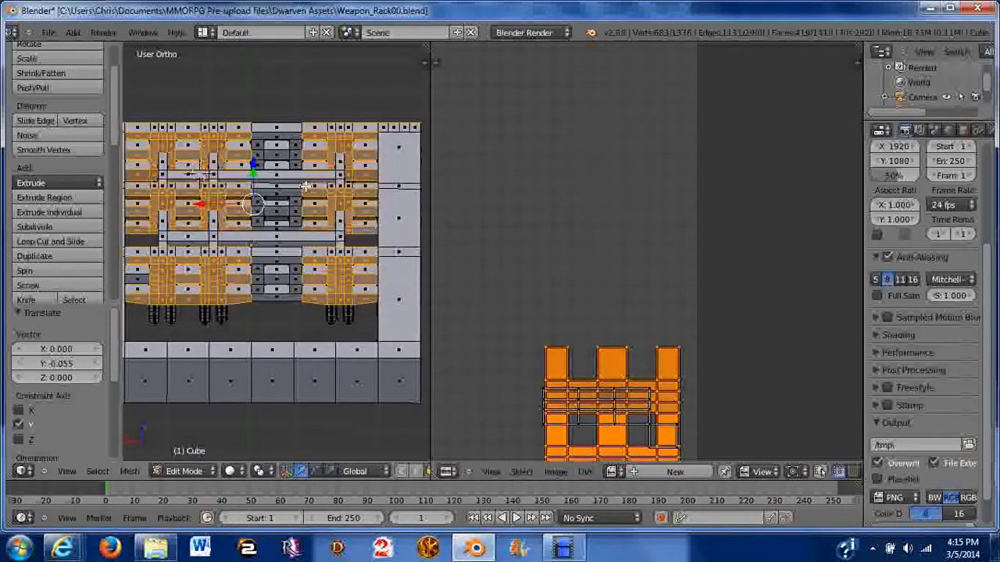
middle_click_drag(202, 274, 266, 285, "shift")
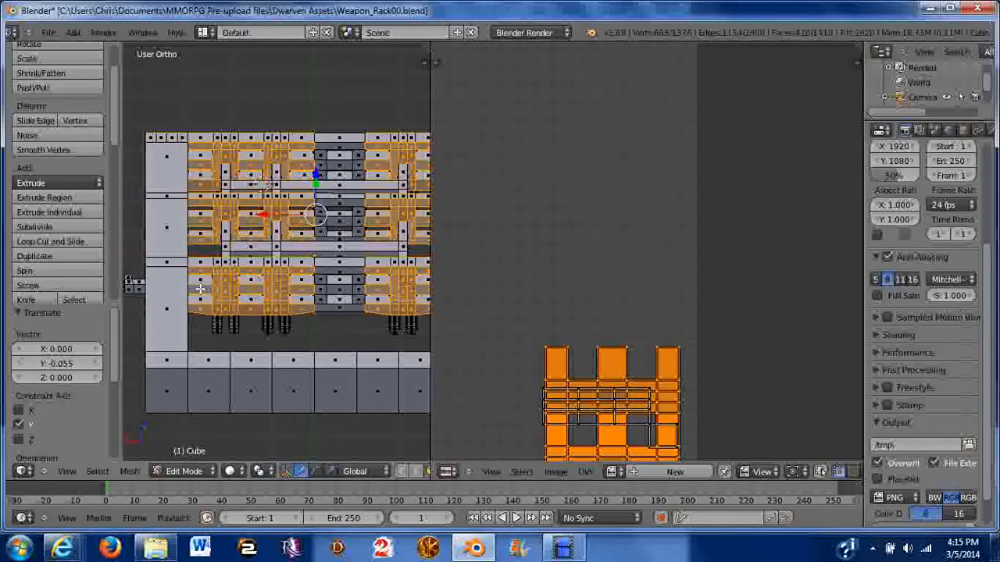
Step: Inspect the shelves from the rack's ends and add the remaining unselected shelf faces to the selection
middle_click_drag(200, 289, 442, 280)
middle_click_drag(227, 227, 275, 300)
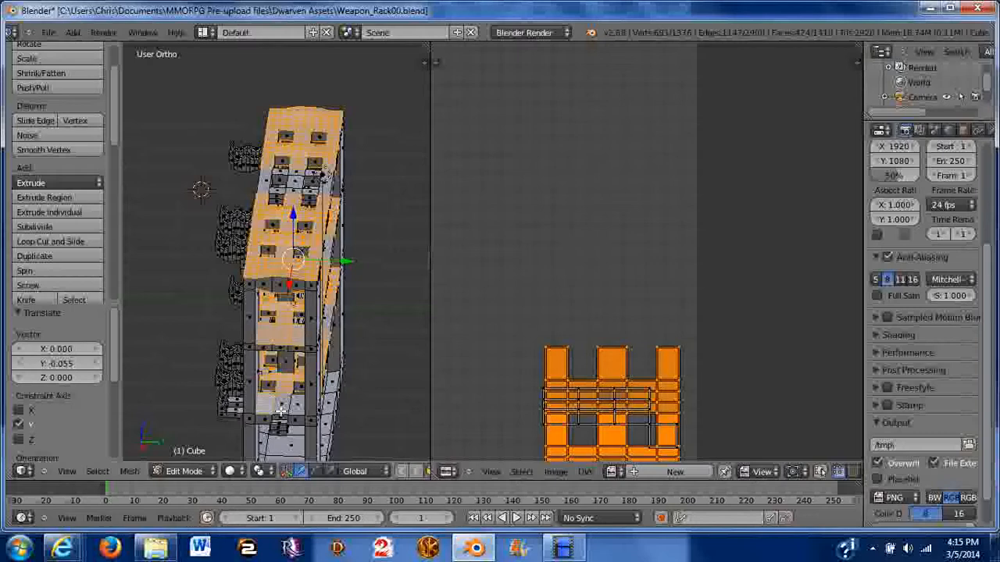
middle_click_drag(298, 408, 443, 241)
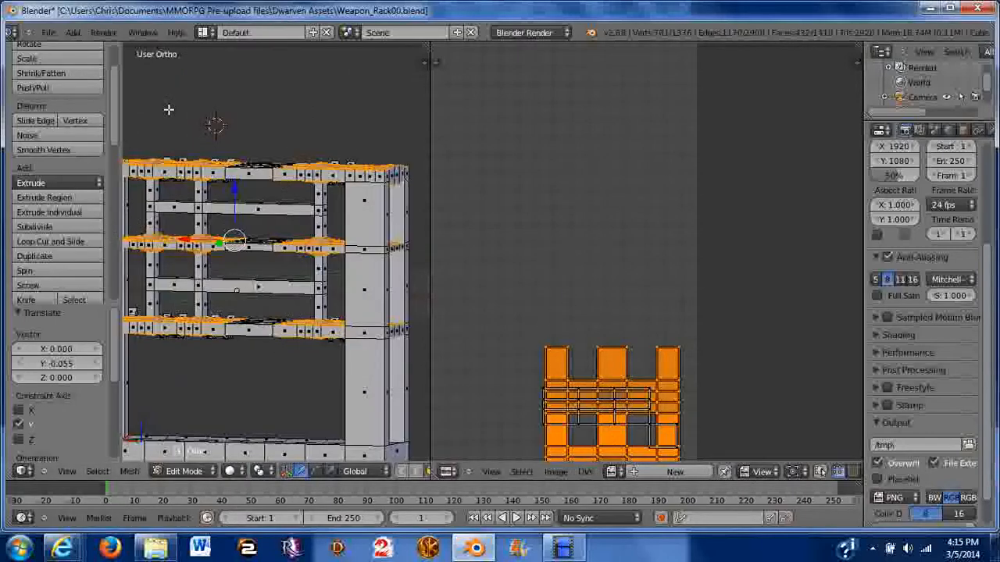
middle_click_drag(198, 166, 295, 63)
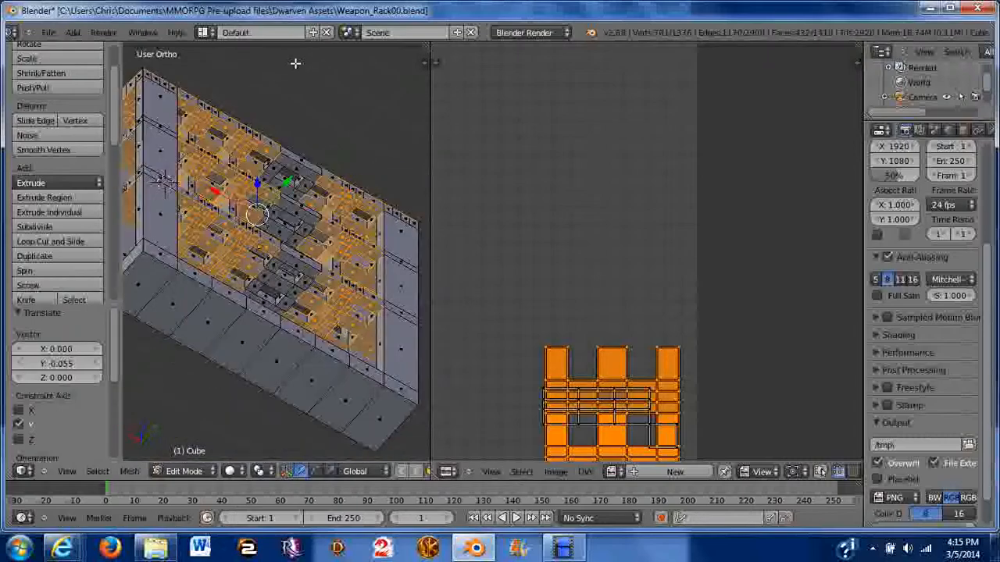
middle_click_drag(215, 154, 359, 332)
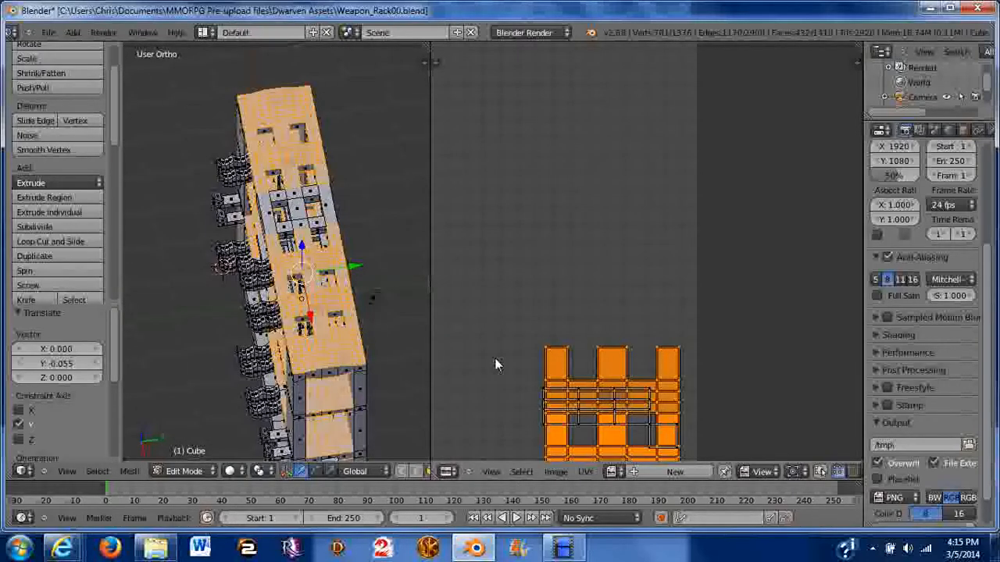
Step: Turn the top view 90 degrees so the rack runs vertically and unwrap the selected faces with Project From View (Bounds)
key("KP_7")
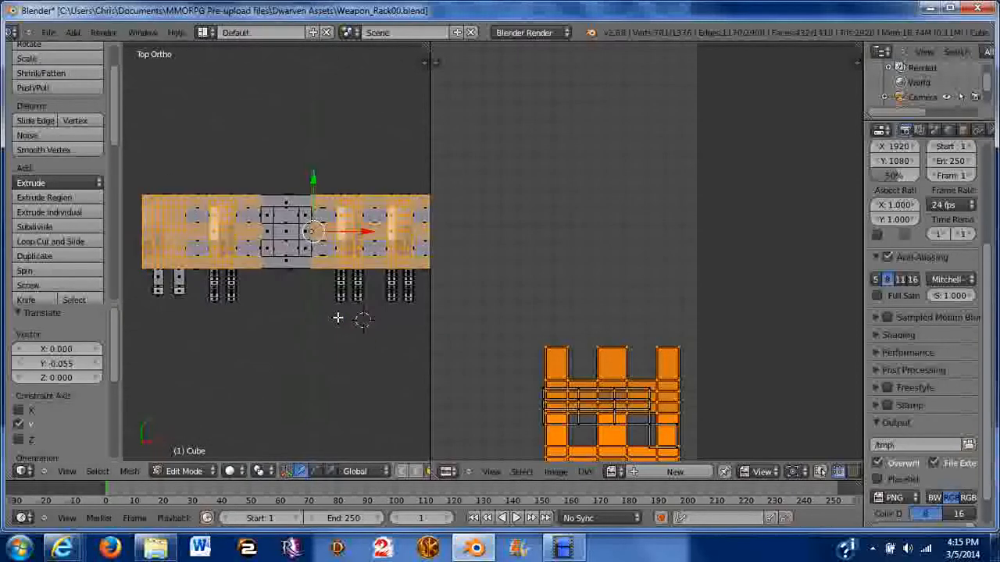
key("KP_6")
key("KP_6")
key("KP_6")
key("KP_6")
key("KP_6")
key("KP_6")
scroll(326, 302, "down", 2)
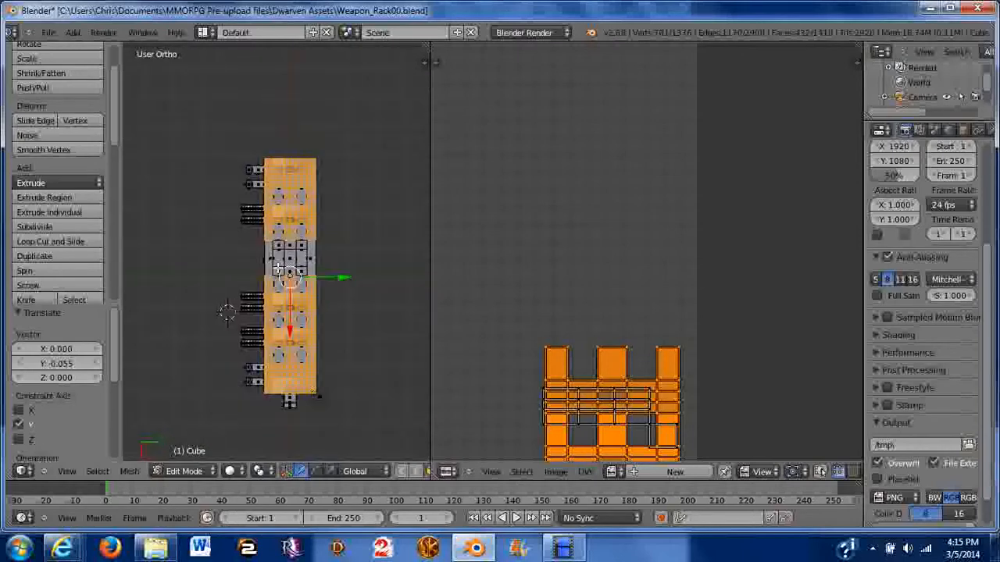
key("u")
left_click(270, 266)
scroll(286, 281, "down", 2)
scroll(452, 249, "down", 3)
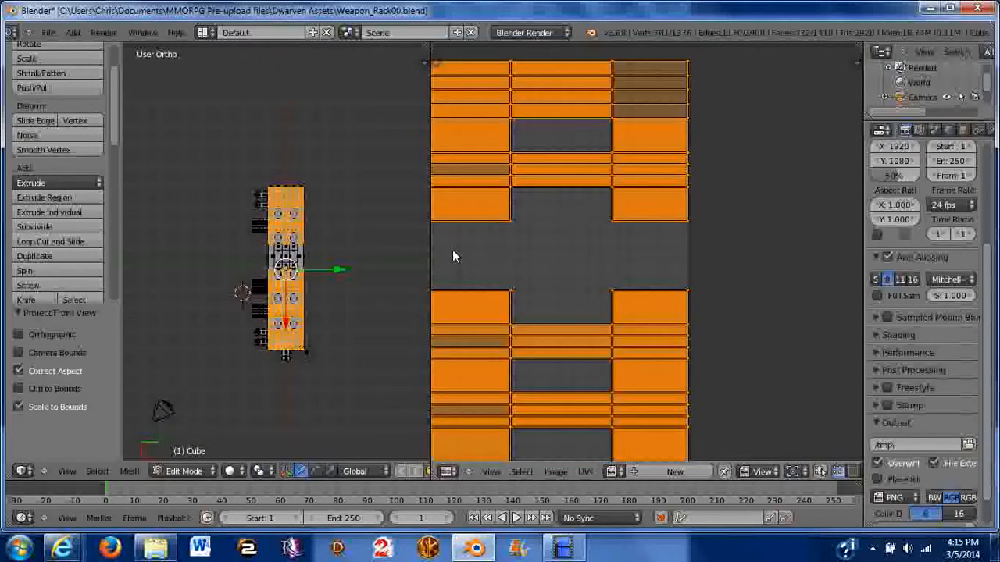
scroll(472, 234, "down", 2)
Step: Box-select the UV faces above the central gap and rotate them 180 degrees
key("a")
key("b")
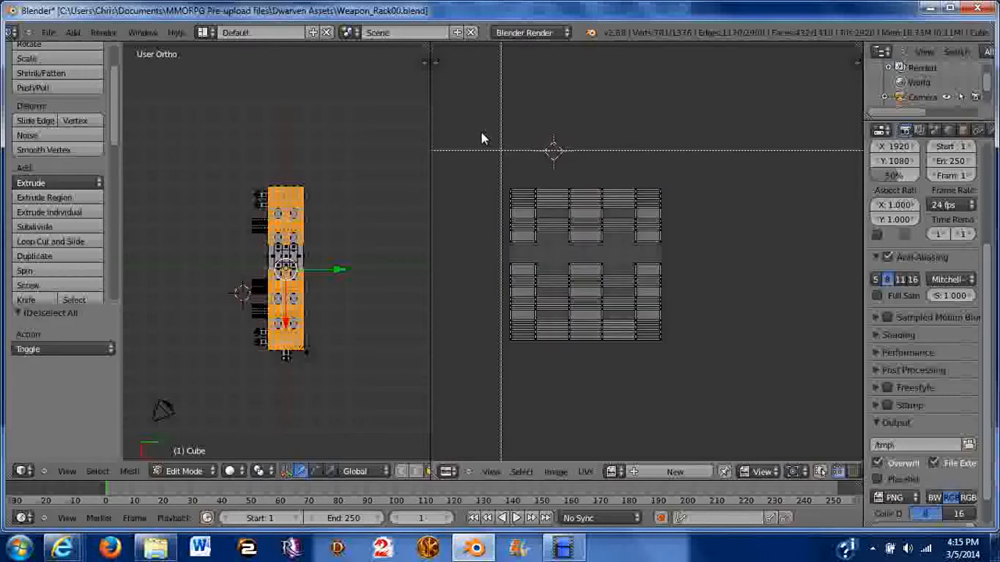
left_click_drag(472, 129, 663, 255)
type("r")
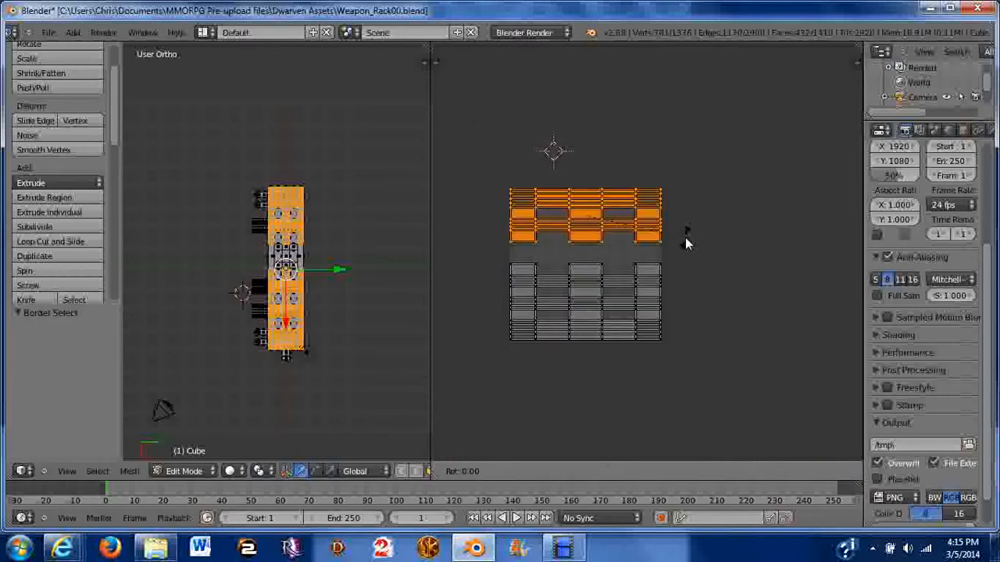
type("180")
key("Return")
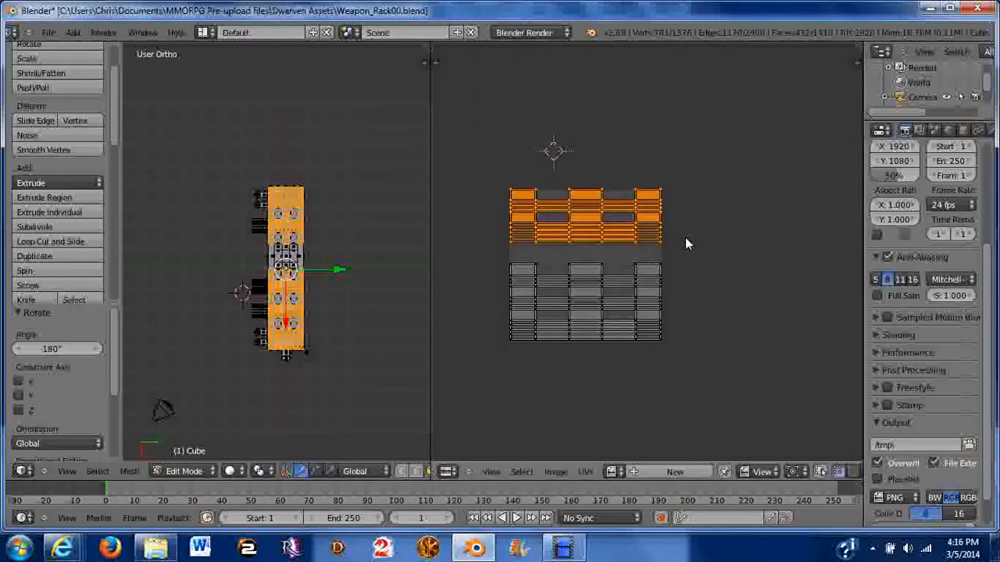
Step: Move the rotated UV faces -0.654 and 0.005 along Y to overlay them on the matching shelf UVs below the gap
key("g")
key("x")
key("y")
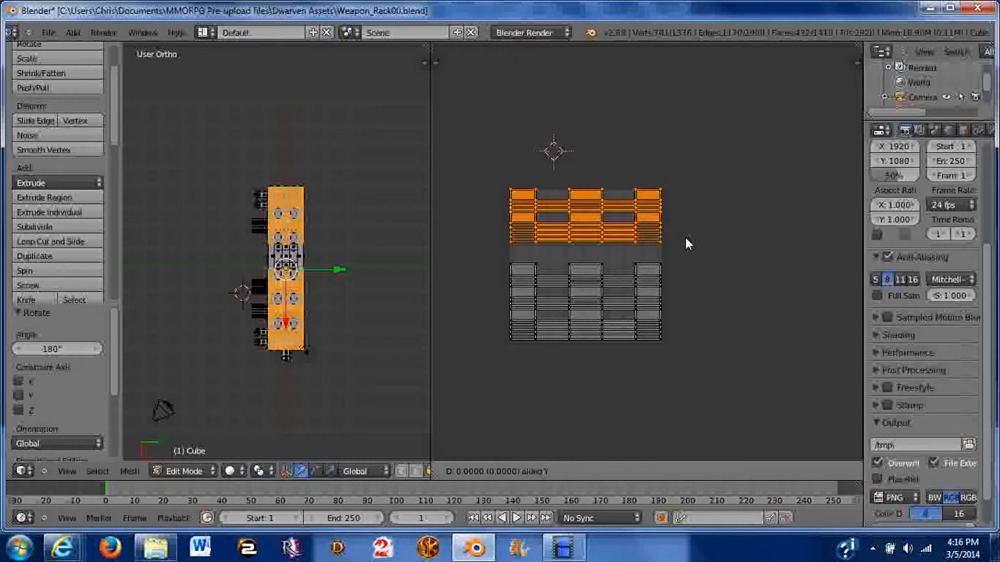
left_click(677, 335)
scroll(657, 334, "up", 5)
middle_click_drag(577, 363, 617, 205)
scroll(641, 249, "up", 4)
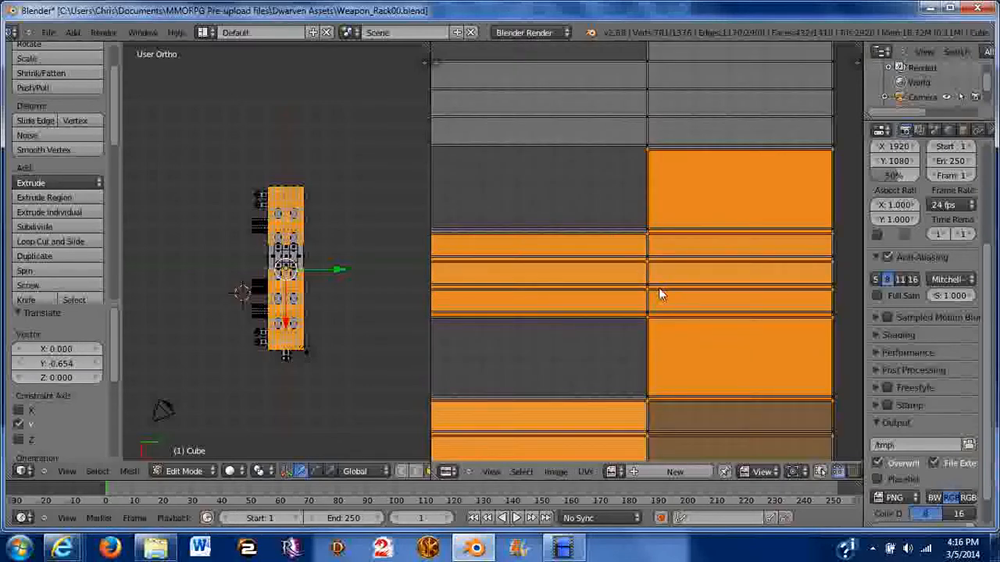
key("g")
key("y")
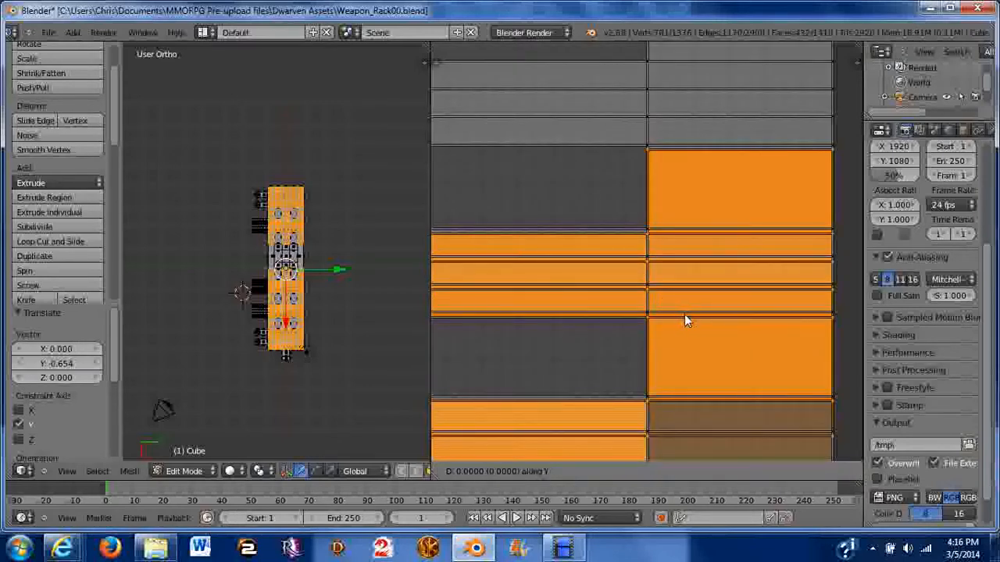
left_click(670, 308)
Step: Select all the UV faces of the overlaid shelf layout
scroll(672, 305, "down", 6)
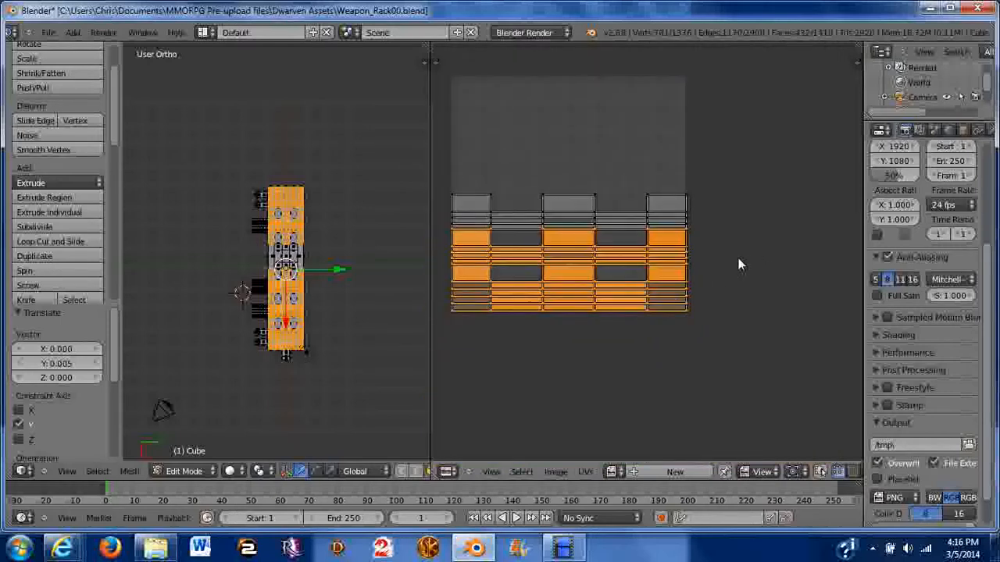
scroll(737, 258, "up", 2)
scroll(737, 258, "down", 2)
key("a")
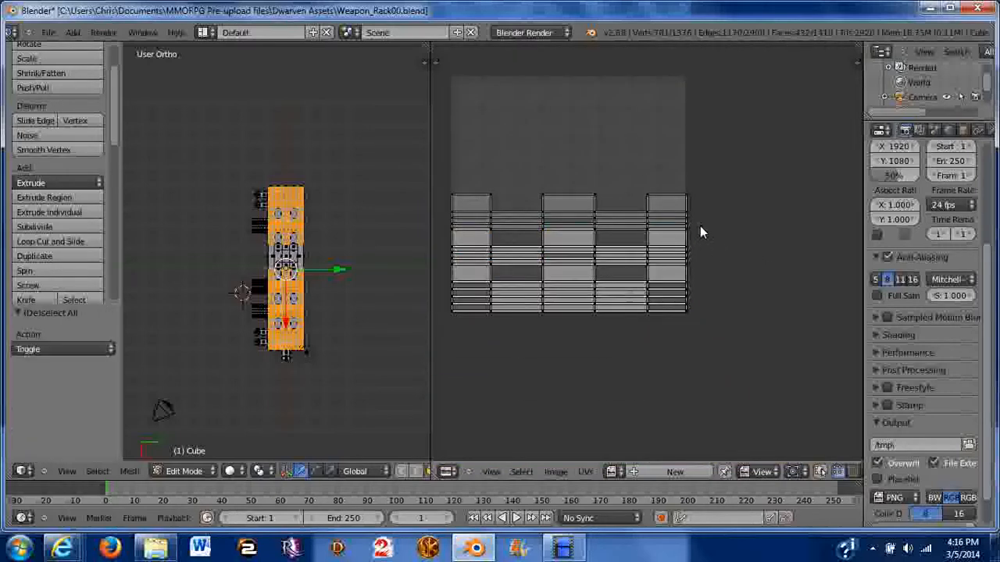
key("a")
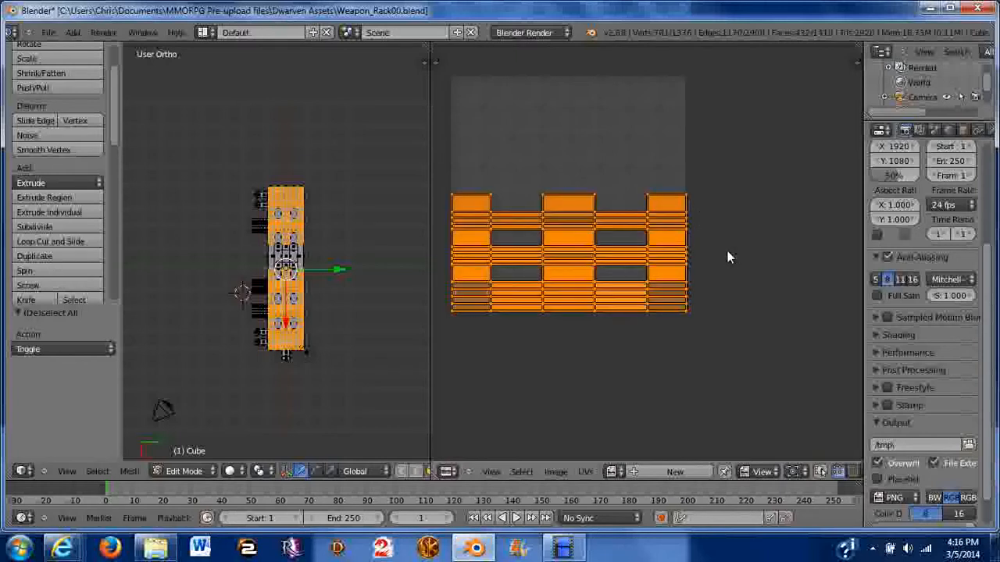
Step: Scale the selected shelf UVs to 0.258 along X and 0.726 along Y
key("s")
key("x")
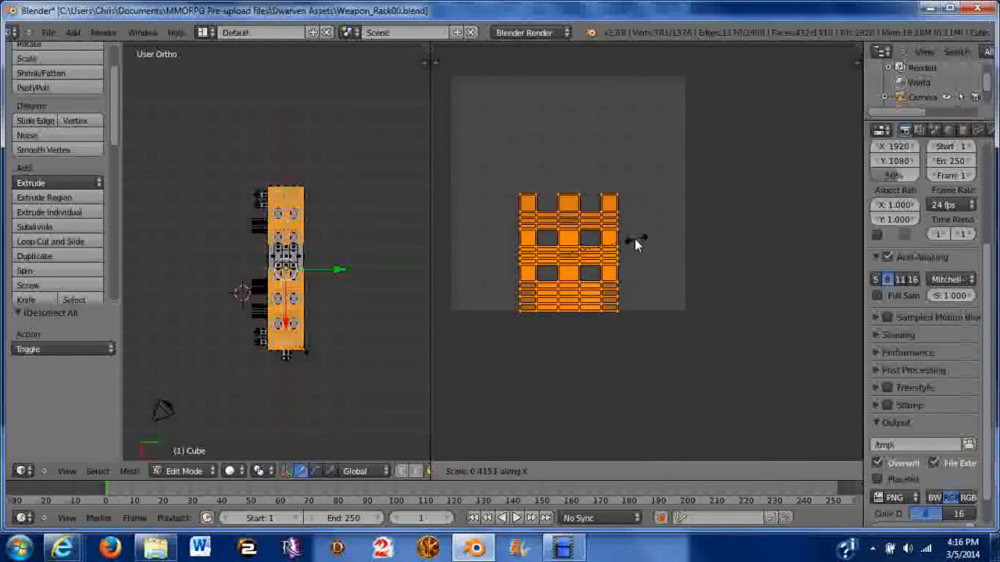
left_click(684, 244)
key("s")
key("y")
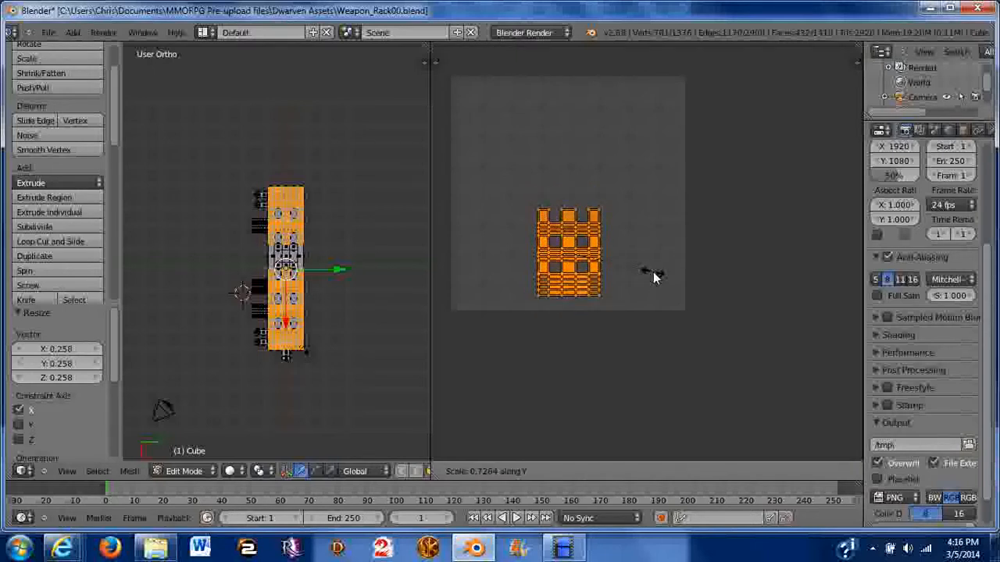
left_click(613, 282)
Step: Move the scaled shelf UVs -0.034 along Y and along X into the free lower-right corner of the UV layout
key("g")
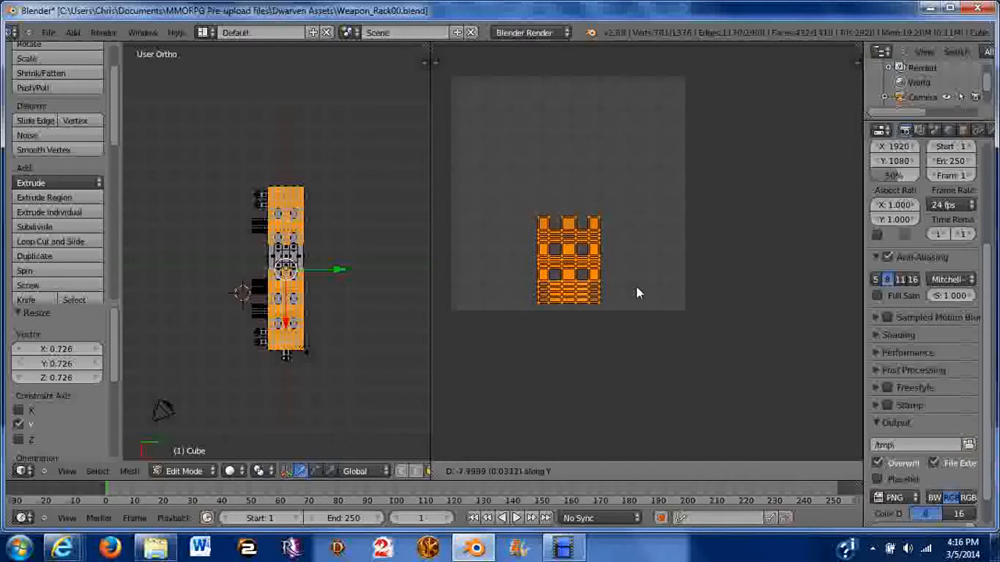
left_click(636, 290)
key("s")
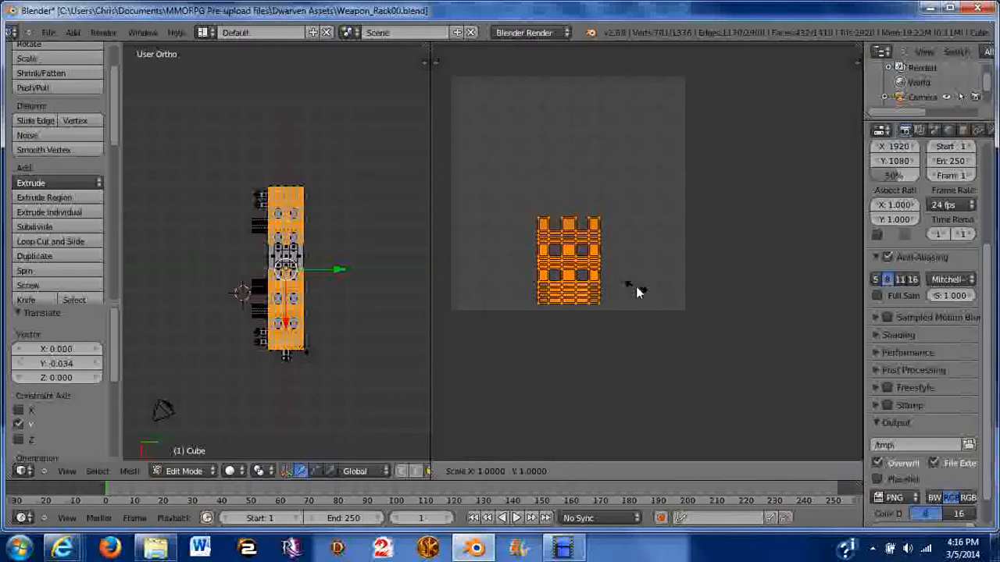
right_click(637, 292)
key("g")
key("x")
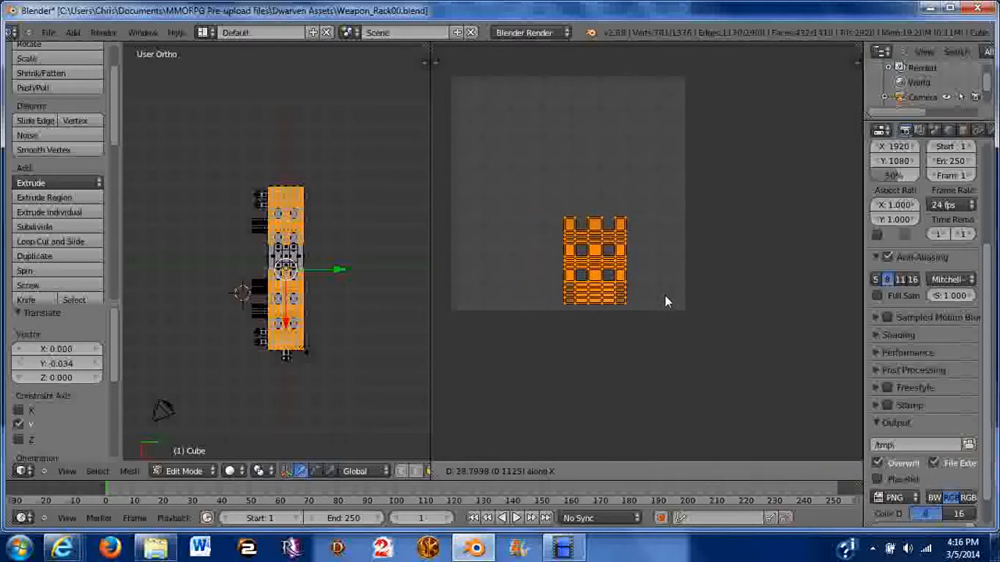
left_click(715, 312)
Step: Show the whole mesh's UVs to check the shelf island for overlaps, and restore the shelf face selection
key("a")
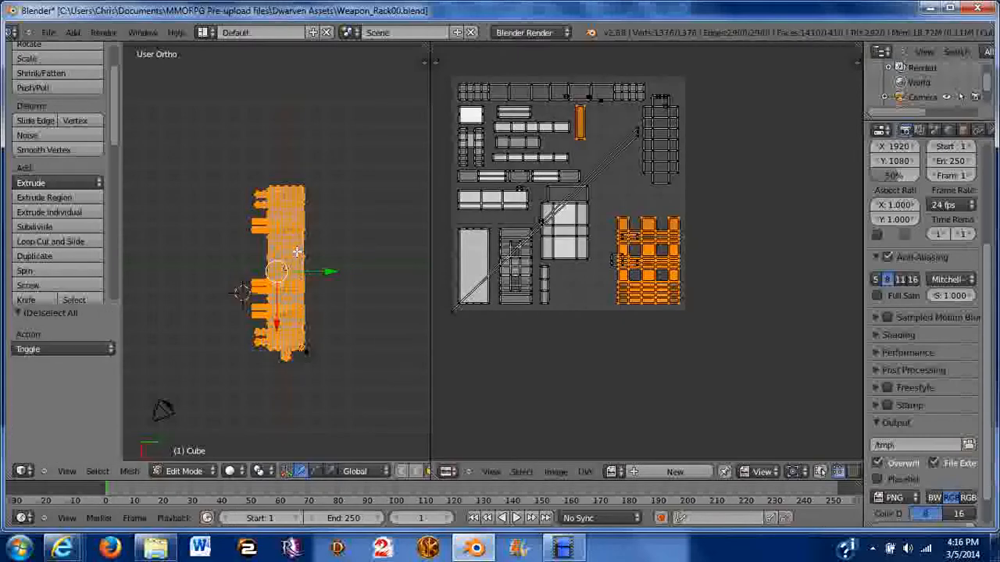
key("KP_Decimal")
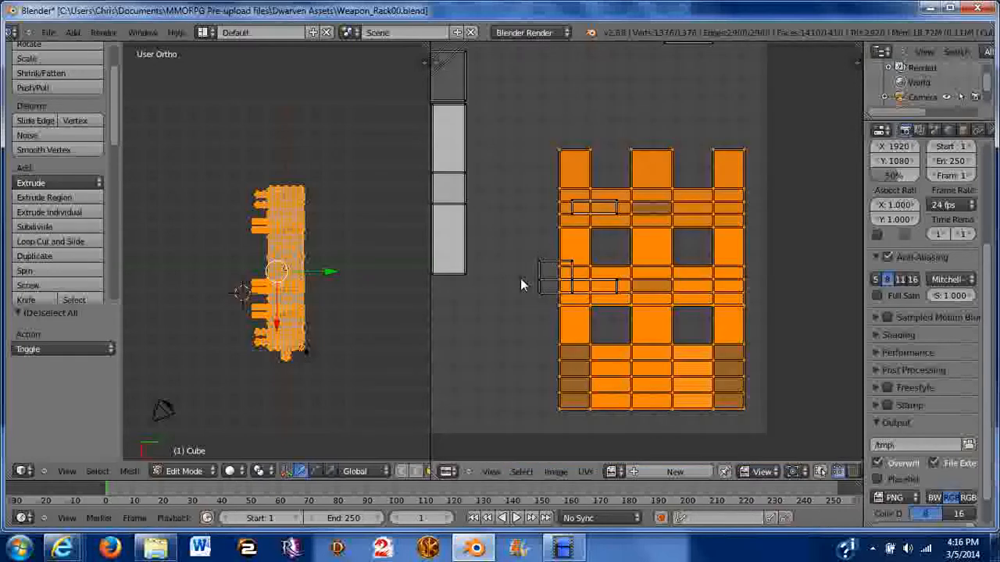
middle_click_drag(375, 258, 381, 170)
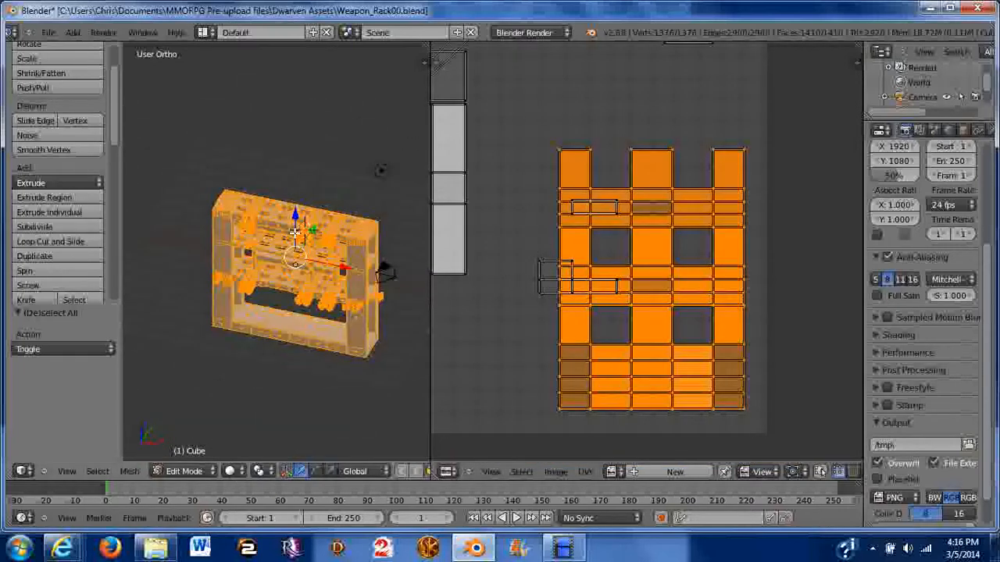
key("a")
key("a")
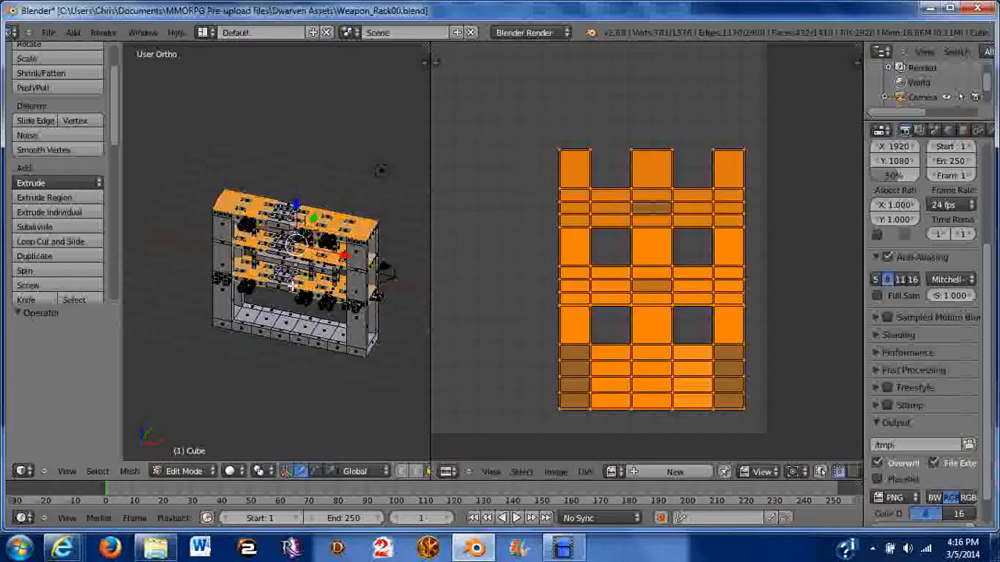
Step: Add one missed face on the rack's middle shelf to the selected shelf faces
scroll(311, 330, "up", 4)
middle_click_drag(348, 312, 390, 191)
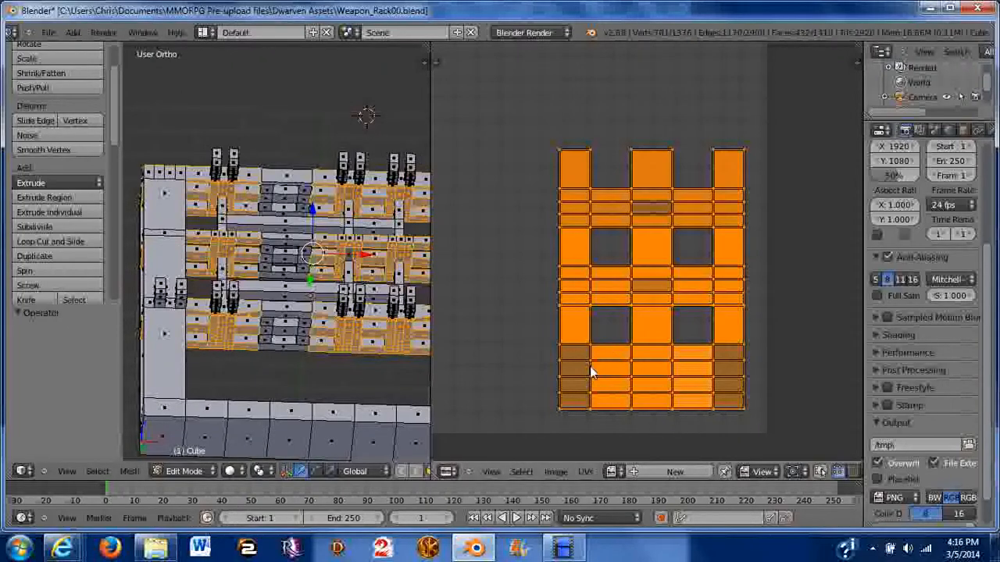
middle_click_drag(344, 270, 302, 272)
right_click(348, 256, "shift")
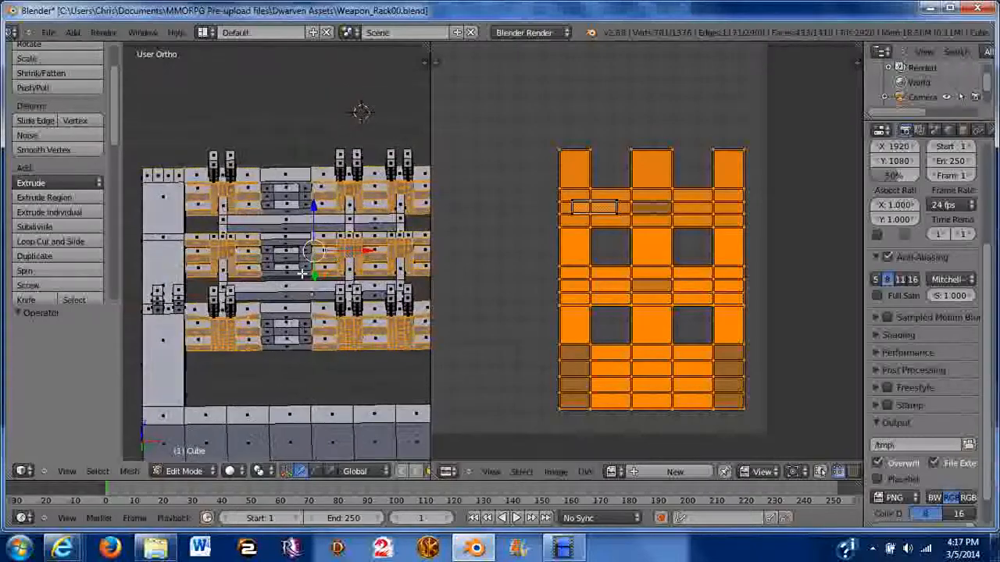
Step: Save the file, overwriting the existing Weapon_Rack00.blend
middle_click_drag(278, 234, 195, 286)
key("ctrl+s")
left_click(354, 180)
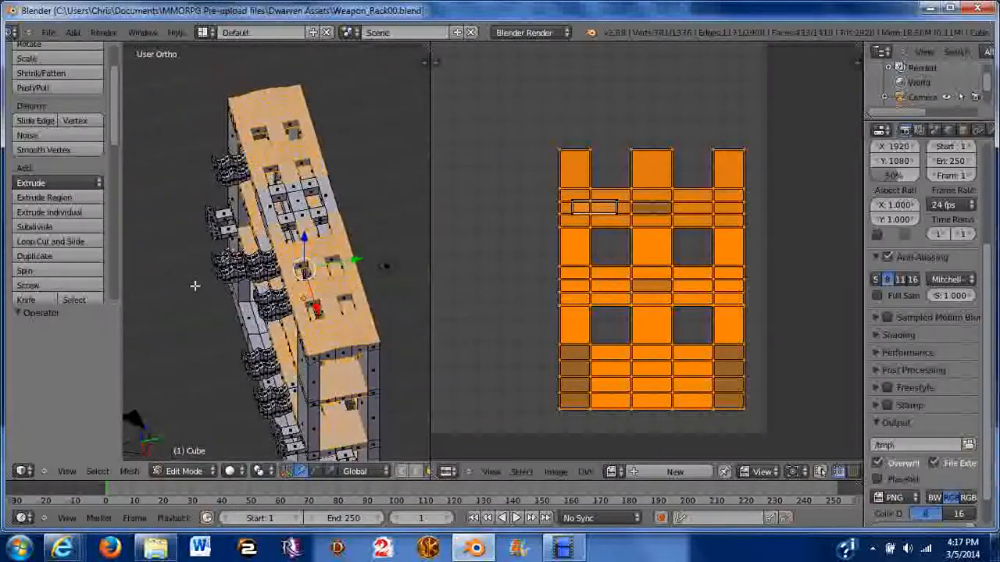
middle_click_drag(323, 321, 142, 157)
middle_click_drag(193, 195, 222, 206)
left_click(565, 548)
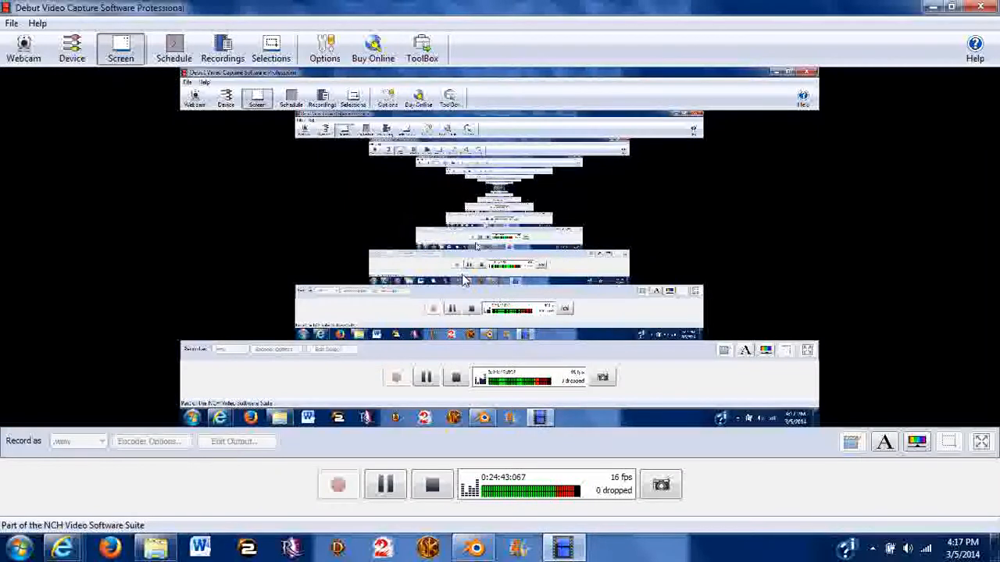